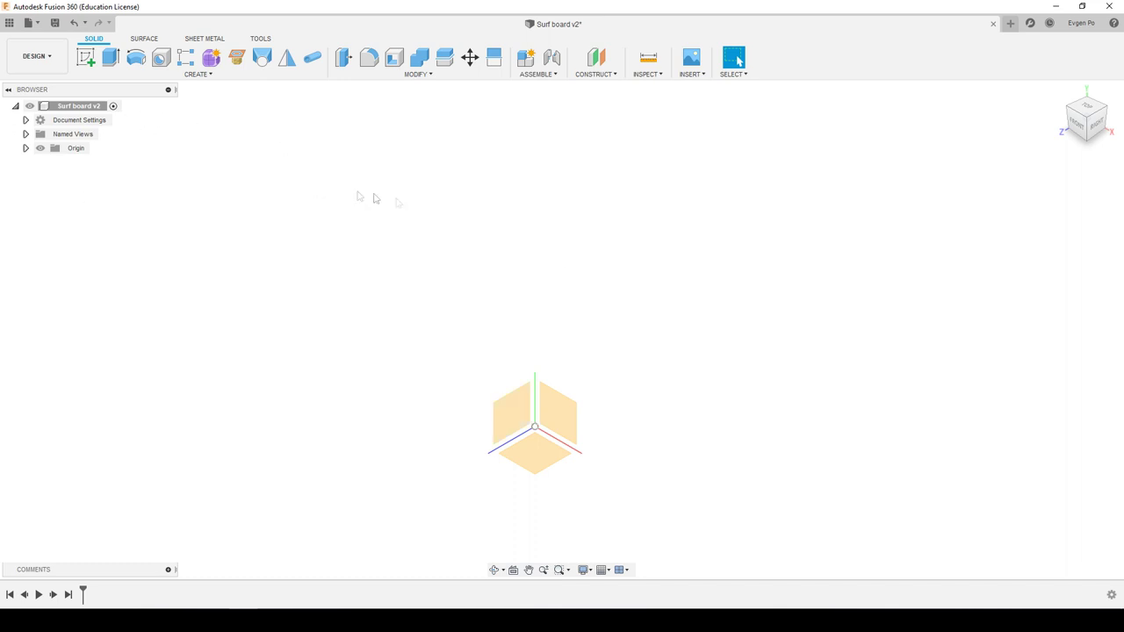
# Start adding a reference image canvas from the Insert menu.
pyautogui.scroll(-2, 522, 248)
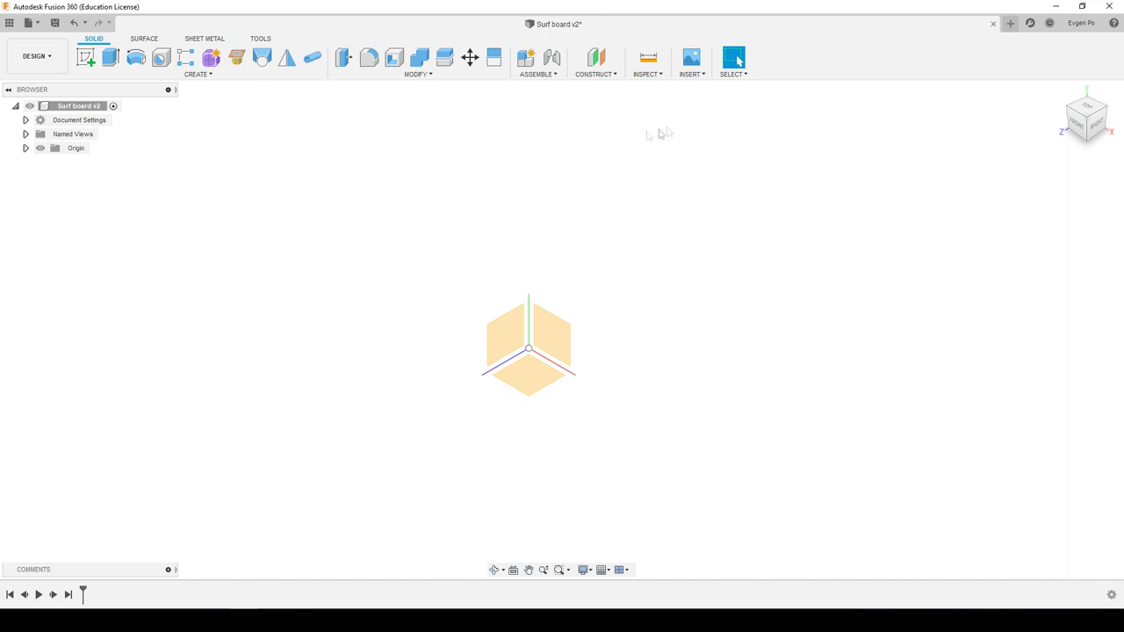
pyautogui.click(691, 78)
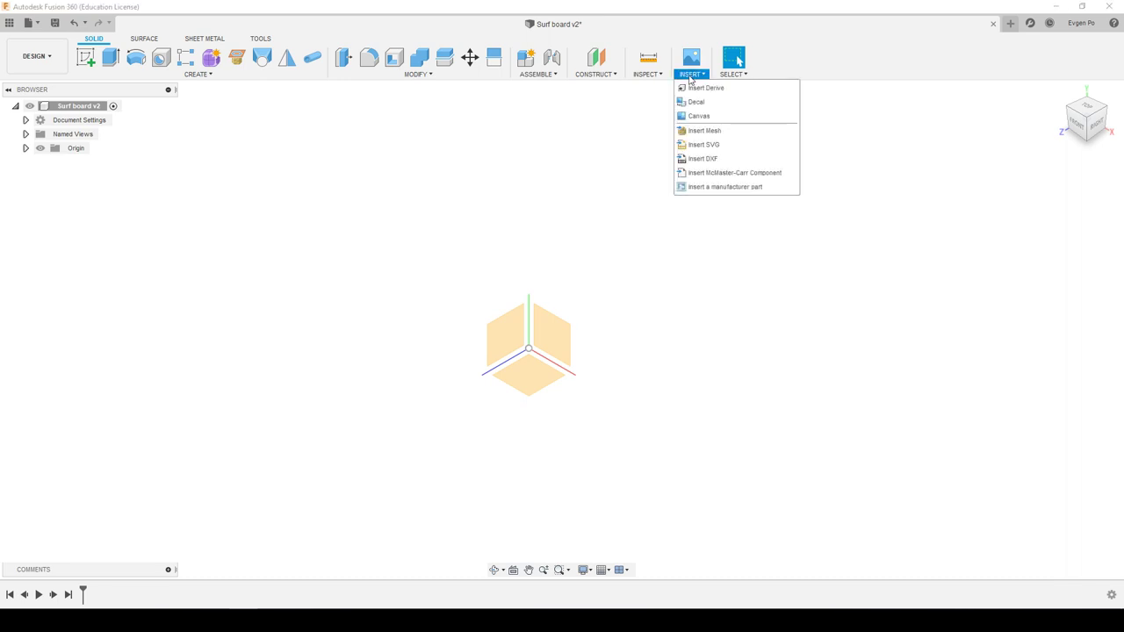
pyautogui.click(714, 122)
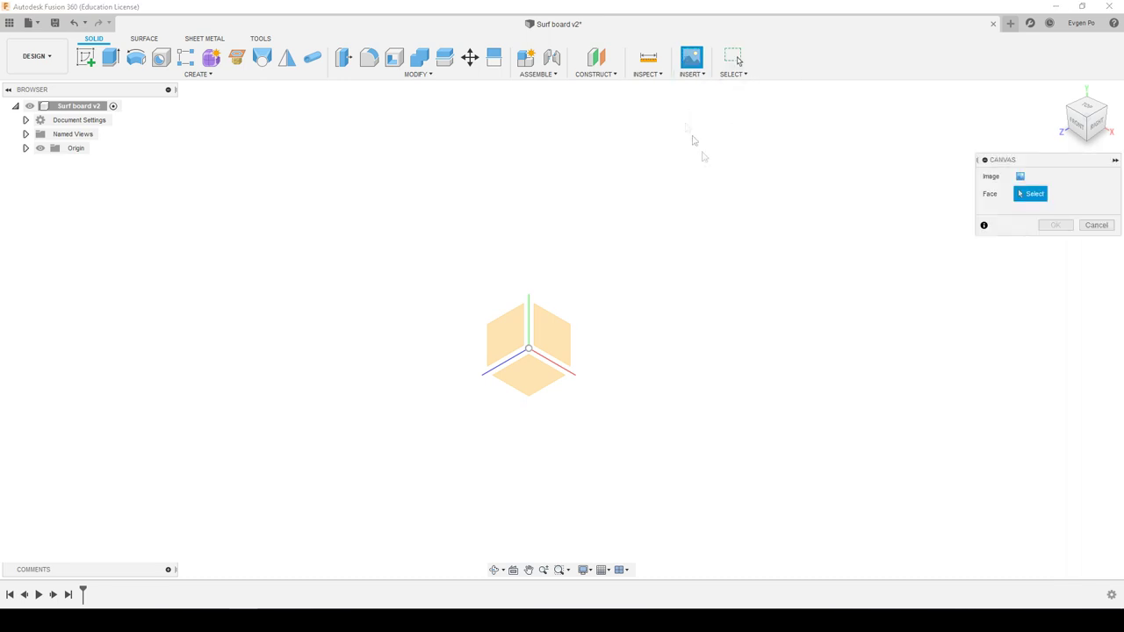
# Turn the view to look straight at the YZ plane from the right.
pyautogui.keyDown('shift'); pyautogui.moveTo(691, 288); pyautogui.dragTo(727, 269, button='middle'); pyautogui.keyUp('shift')
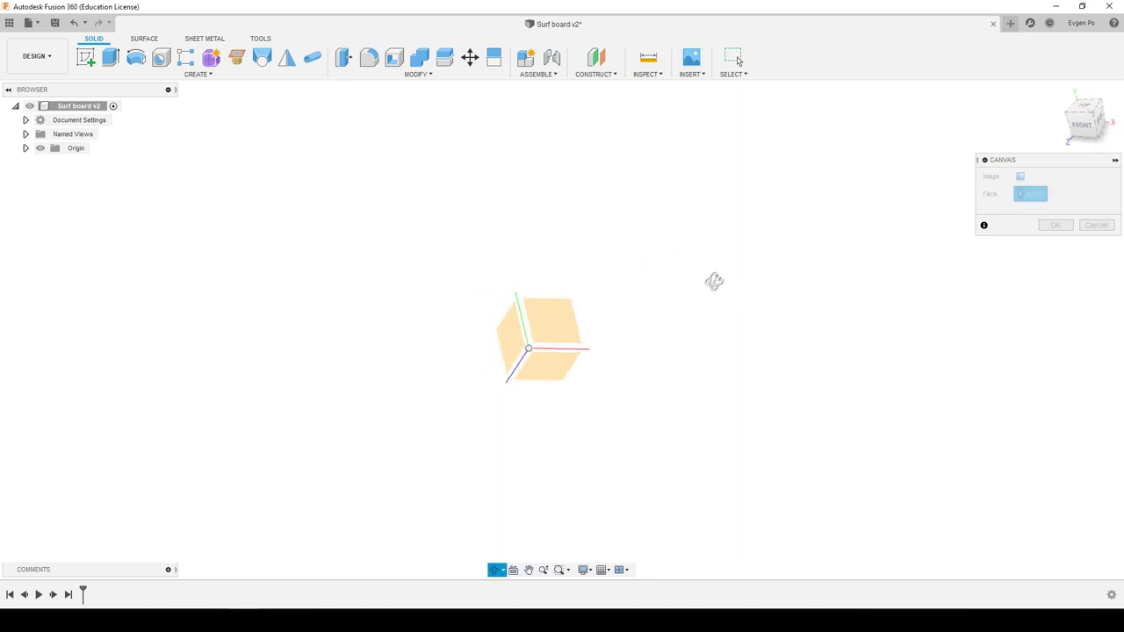
pyautogui.keyDown('shift'); pyautogui.moveTo(745, 193); pyautogui.dragTo(803, 114, button='middle'); pyautogui.keyUp('shift')
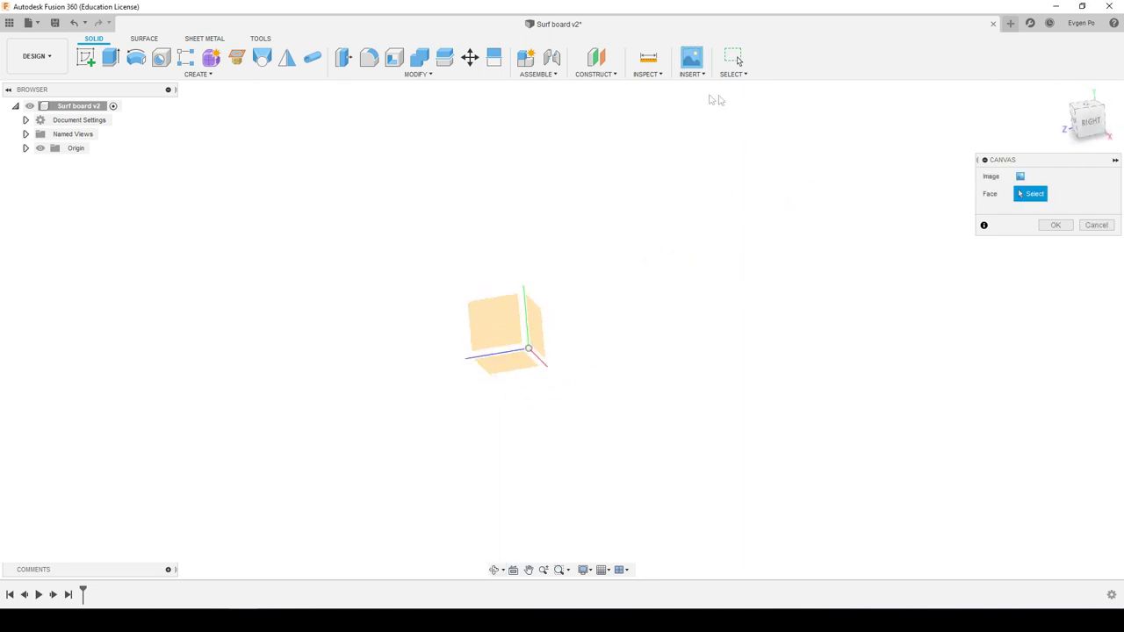
pyautogui.click(1096, 132)
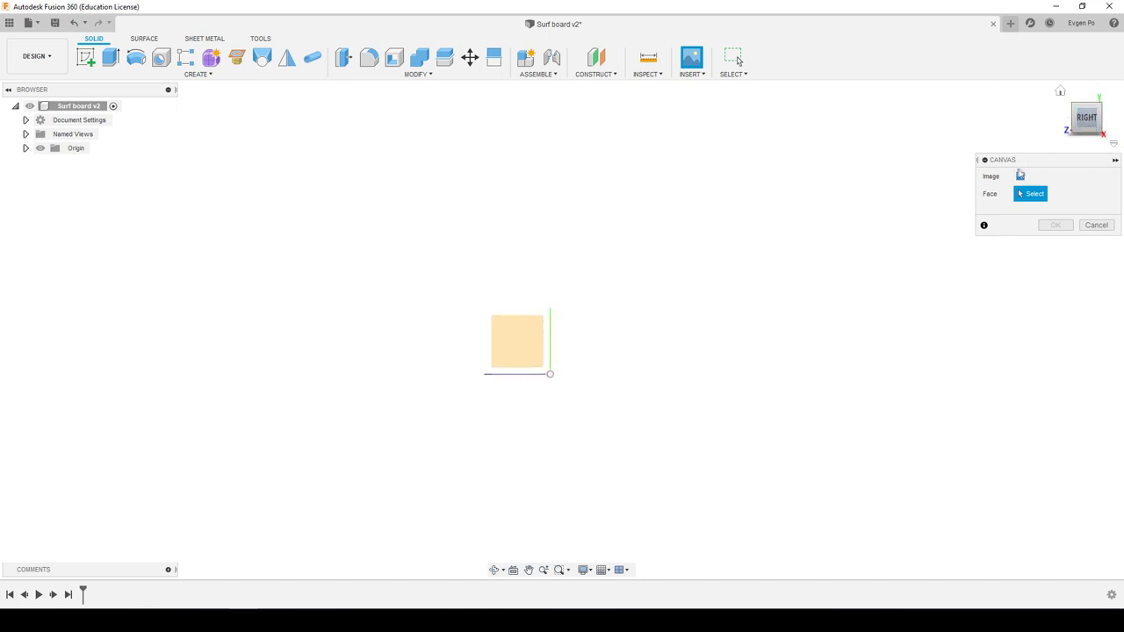
# Choose the surfboard drawing Безымянный22й.png as the canvas image.
pyautogui.click(1020, 176)
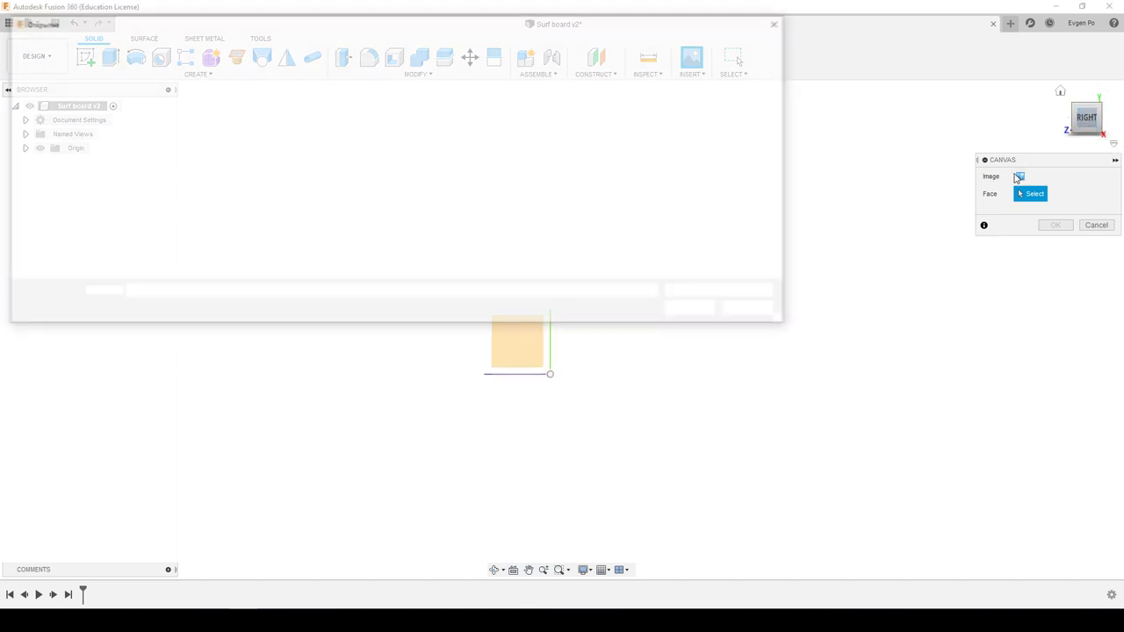
pyautogui.click(536, 209)
pyautogui.scroll(-1, 533, 211)
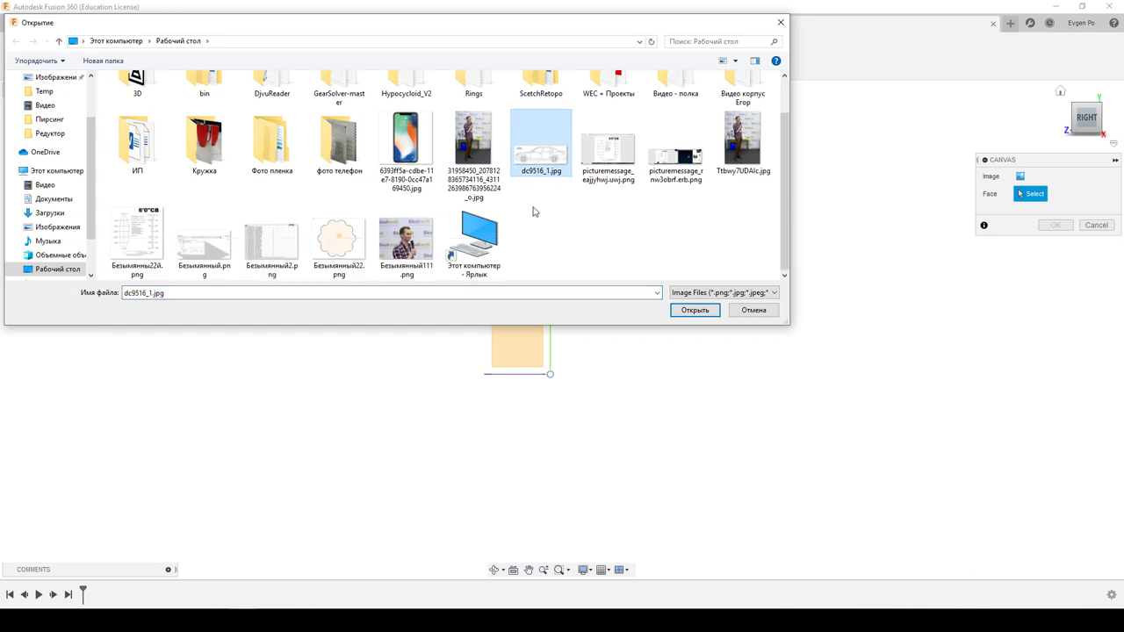
pyautogui.doubleClick(135, 232)
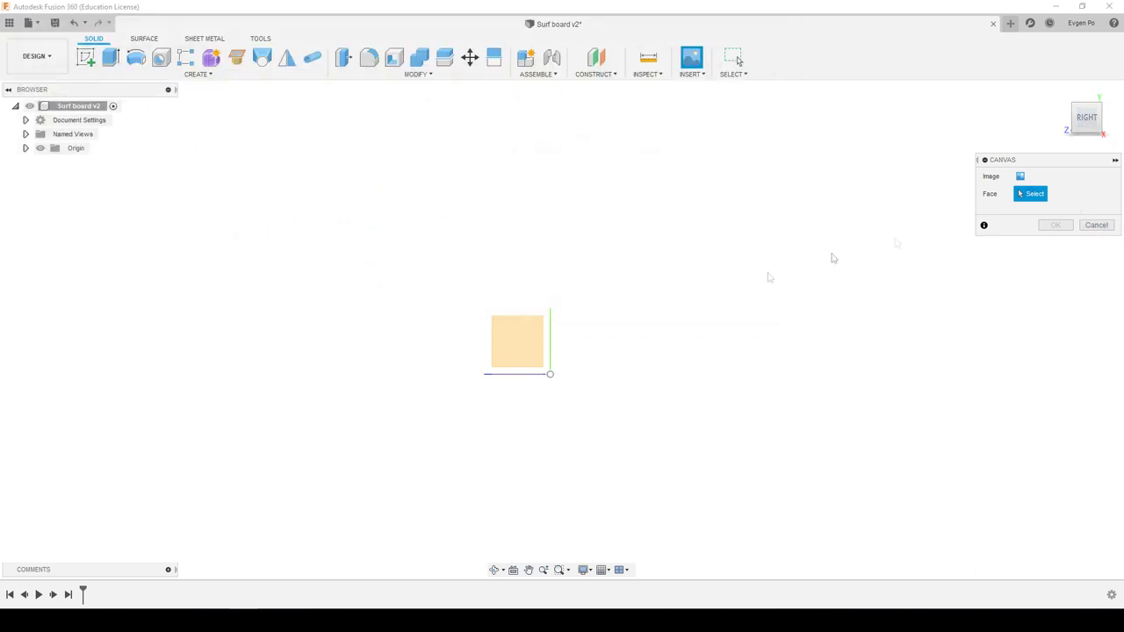
# Place the surfboard drawing on the YZ plane at scale 20 and confirm.
pyautogui.click(521, 352)
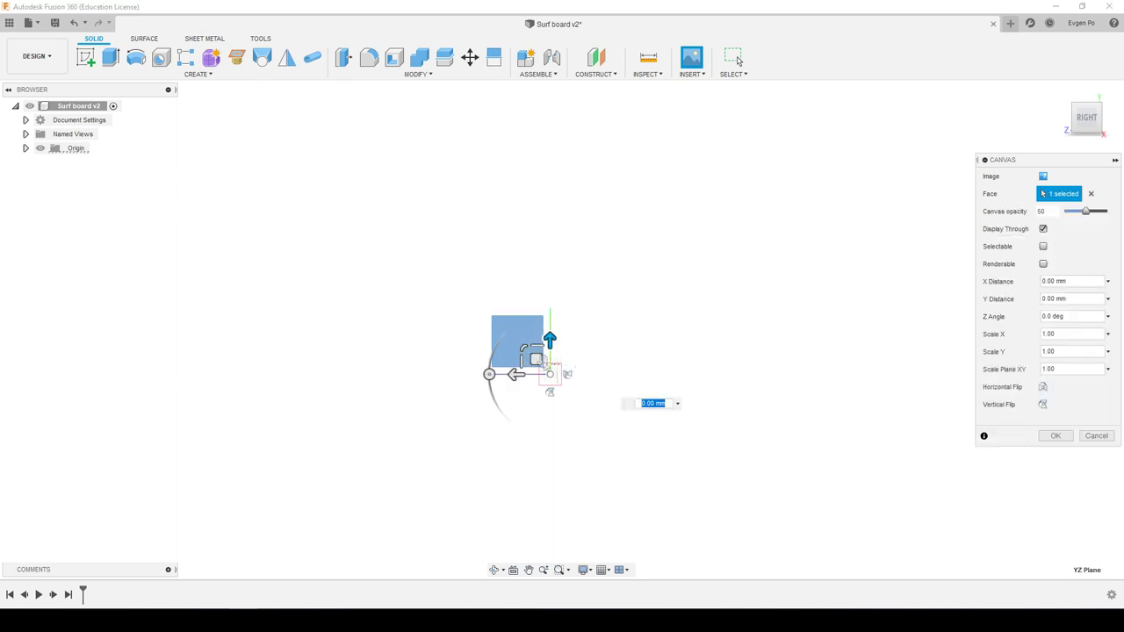
pyautogui.moveTo(521, 347); pyautogui.dragTo(365, 238)
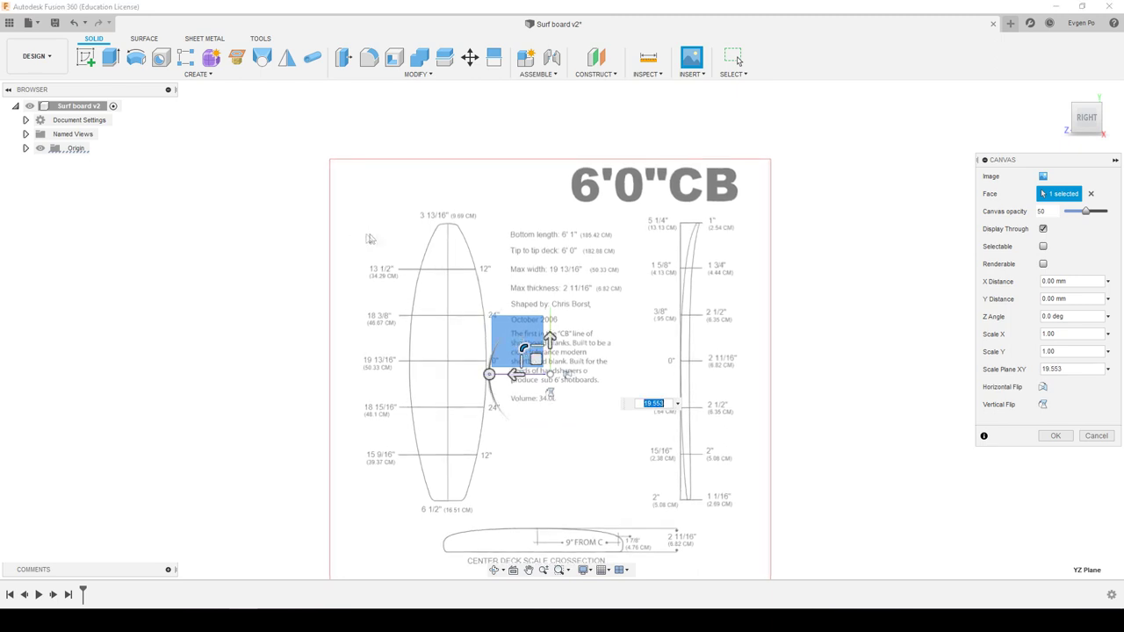
pyautogui.write('20')
pyautogui.press('Return')
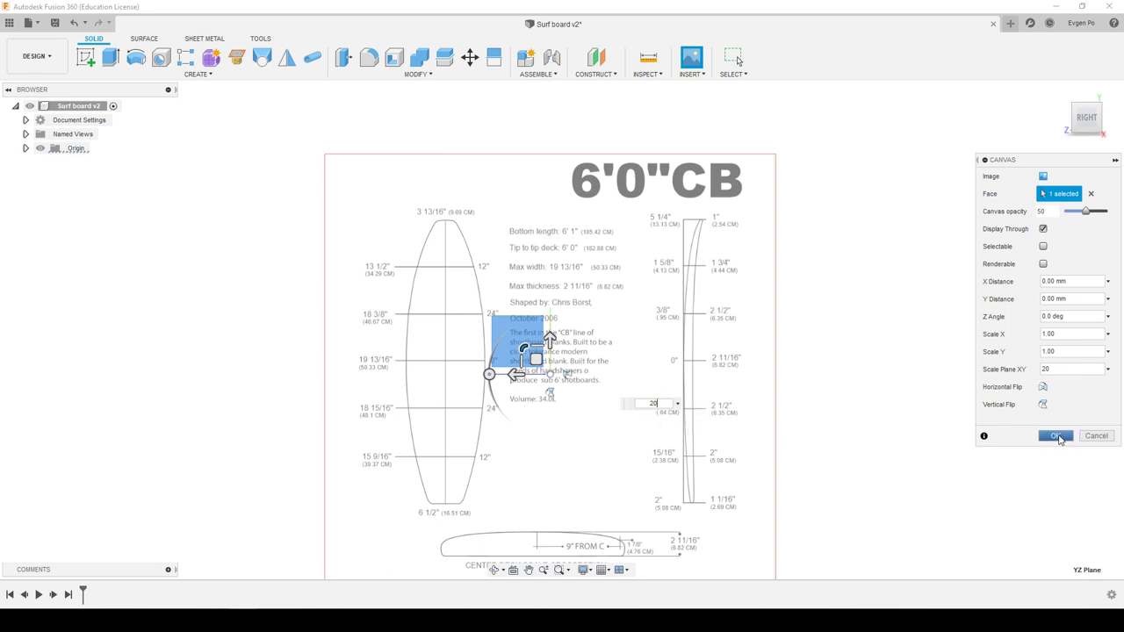
pyautogui.click(1057, 436)
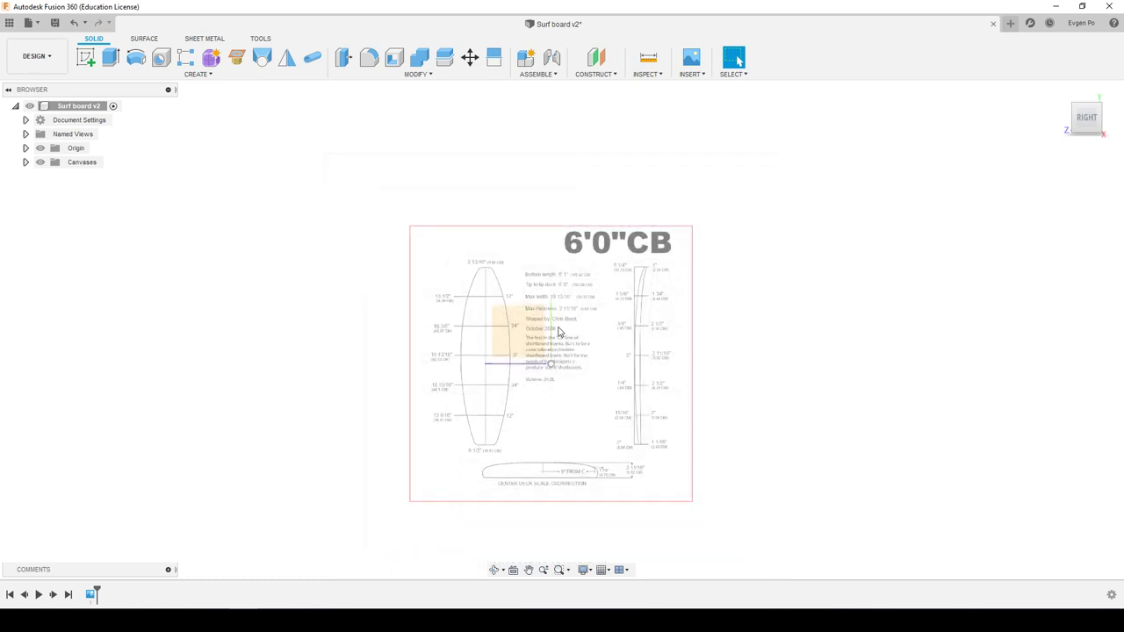
# Expand Canvases and begin renaming the canvas, but leave its name unchanged.
pyautogui.keyDown('shift'); pyautogui.moveTo(557, 331); pyautogui.dragTo(583, 308, button='middle'); pyautogui.keyUp('shift')
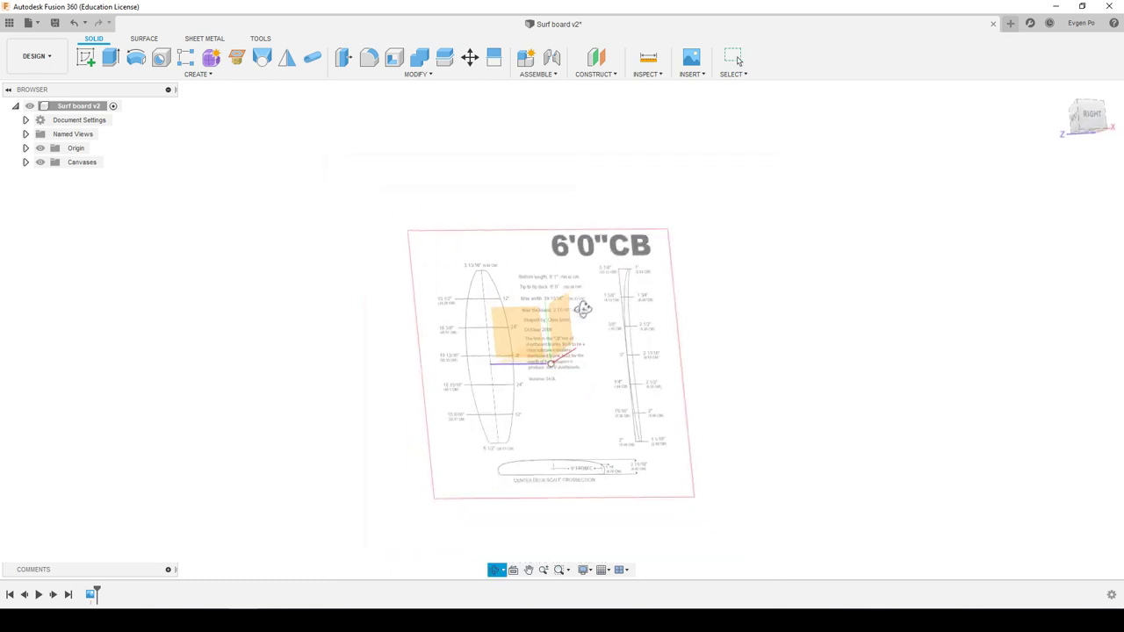
pyautogui.keyDown('shift'); pyautogui.moveTo(583, 308); pyautogui.dragTo(565, 293, button='middle'); pyautogui.keyUp('shift')
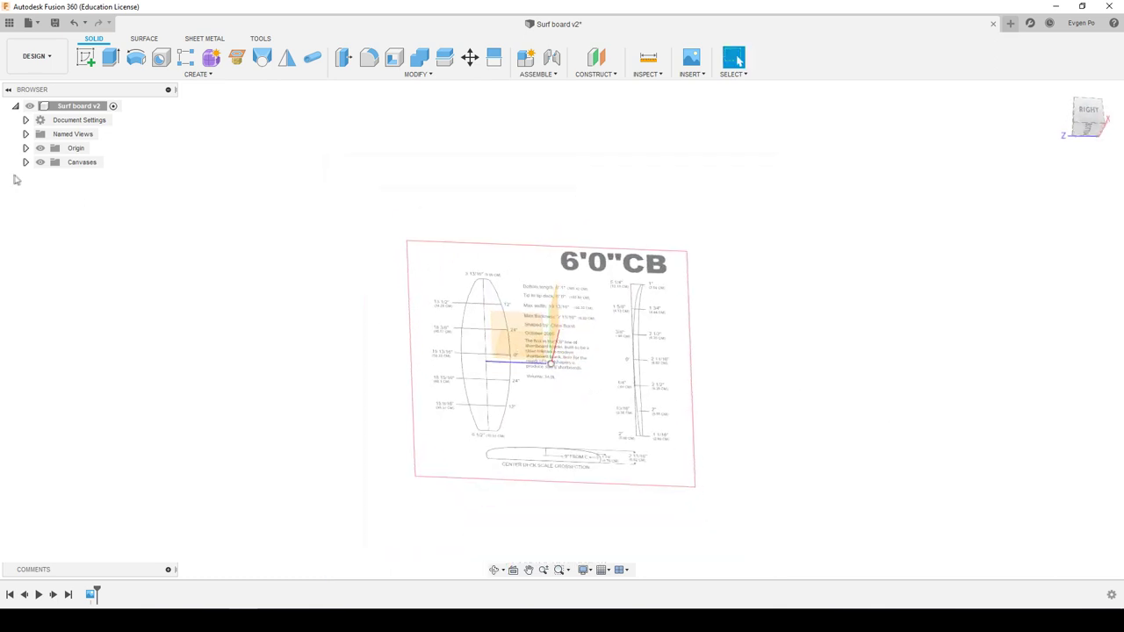
pyautogui.click(26, 162)
pyautogui.rightClick(99, 178)
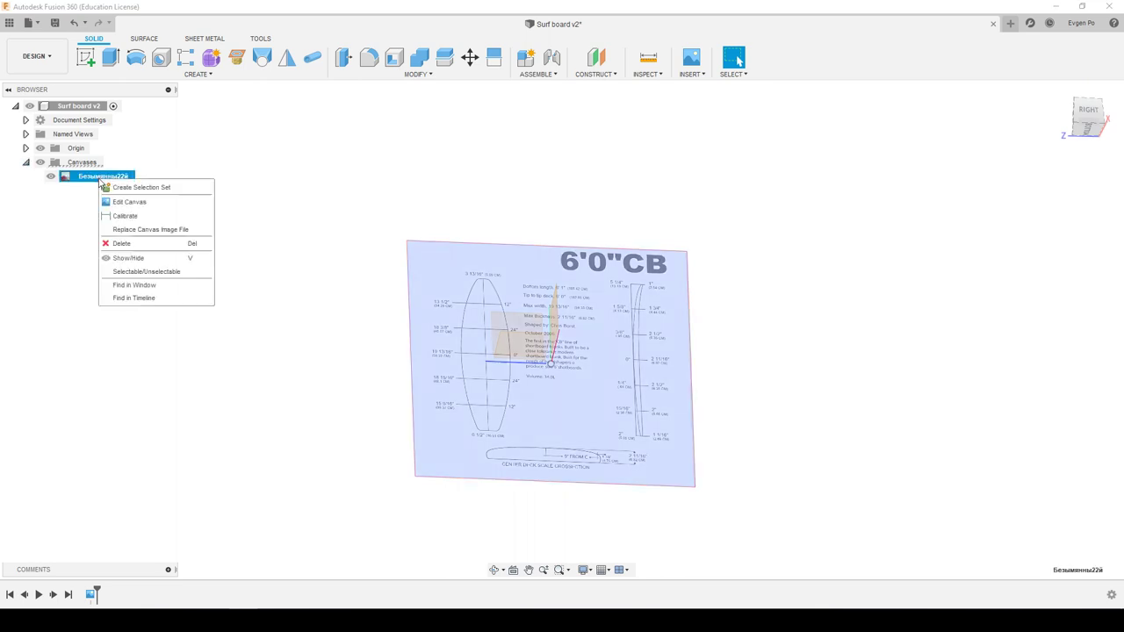
pyautogui.click(90, 181)
pyautogui.doubleClick(89, 181)
pyautogui.click(171, 213)
pyautogui.click(114, 183)
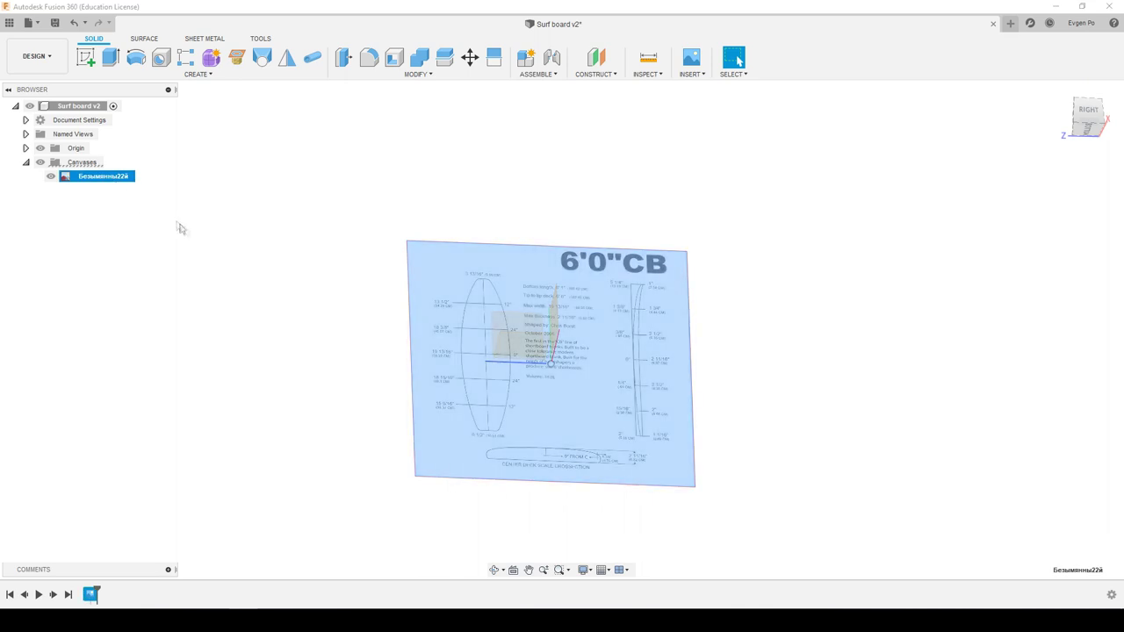
pyautogui.click(209, 244)
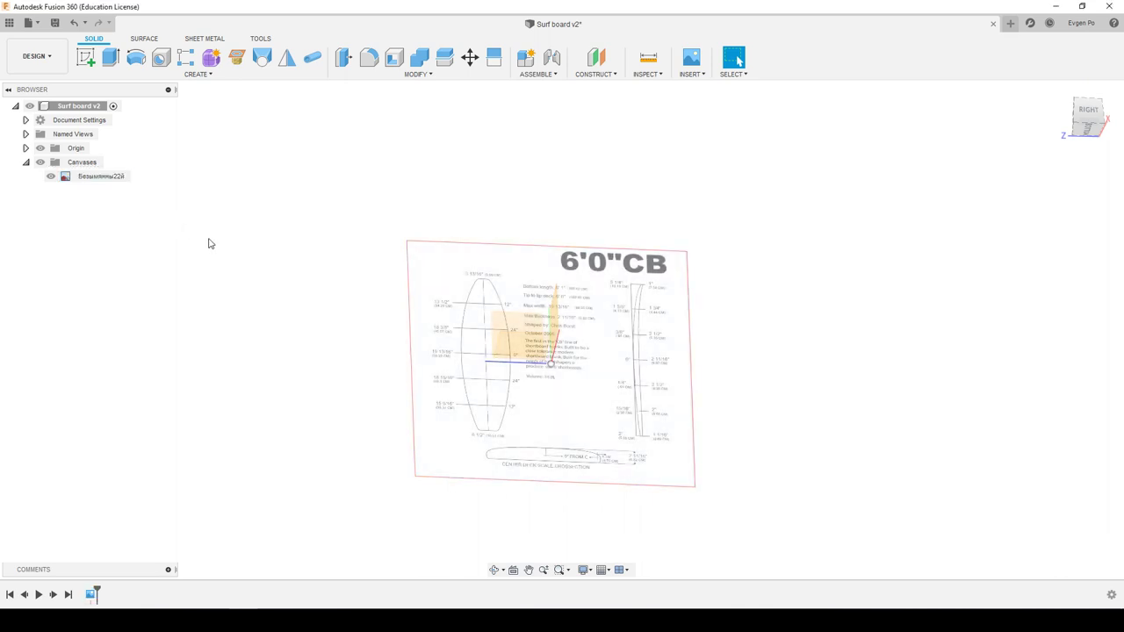
# Face the canvas straight on from the right and start a new sketch.
pyautogui.keyDown('shift'); pyautogui.moveTo(240, 243); pyautogui.dragTo(231, 230, button='middle'); pyautogui.keyUp('shift')
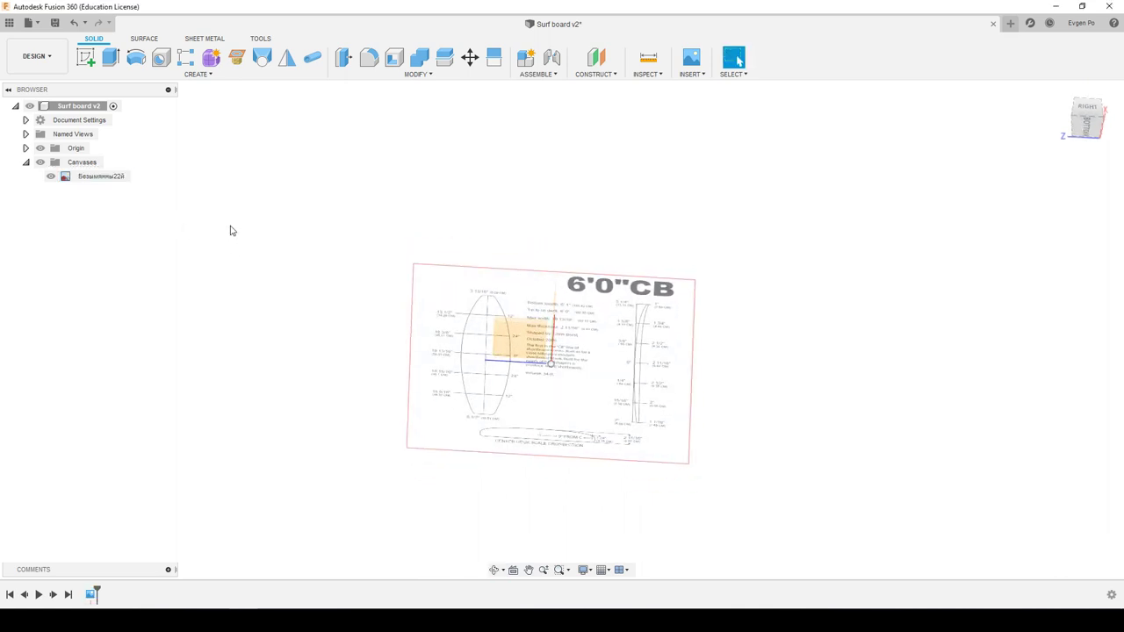
pyautogui.keyDown('shift'); pyautogui.moveTo(383, 293); pyautogui.dragTo(578, 330, button='middle'); pyautogui.keyUp('shift')
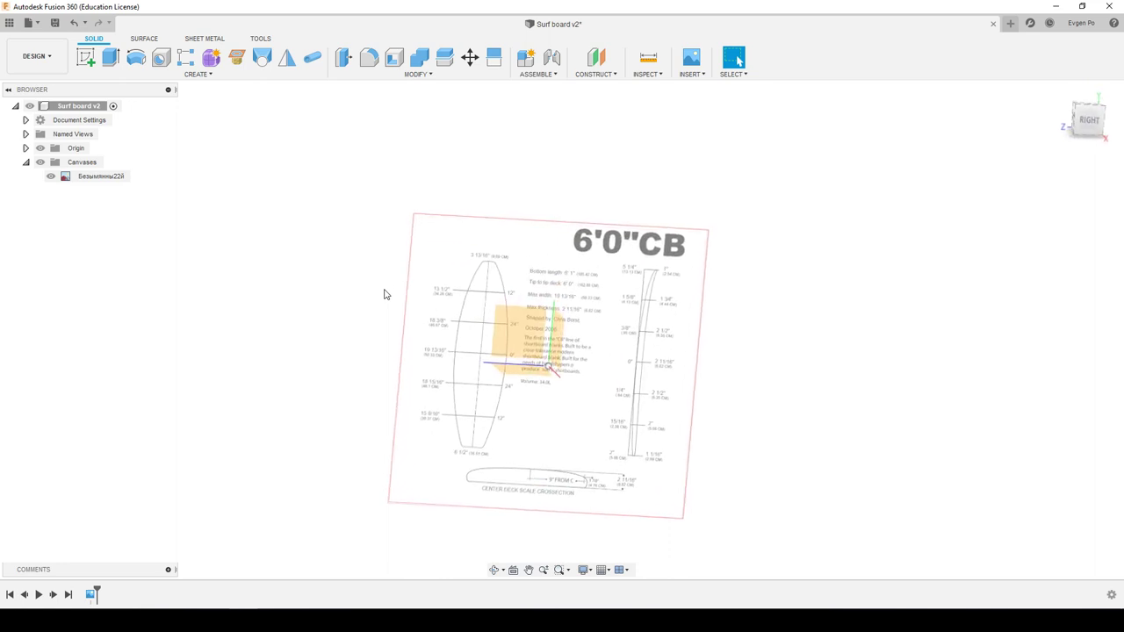
pyautogui.keyDown('shift'); pyautogui.moveTo(578, 330); pyautogui.dragTo(572, 334, button='middle'); pyautogui.keyUp('shift')
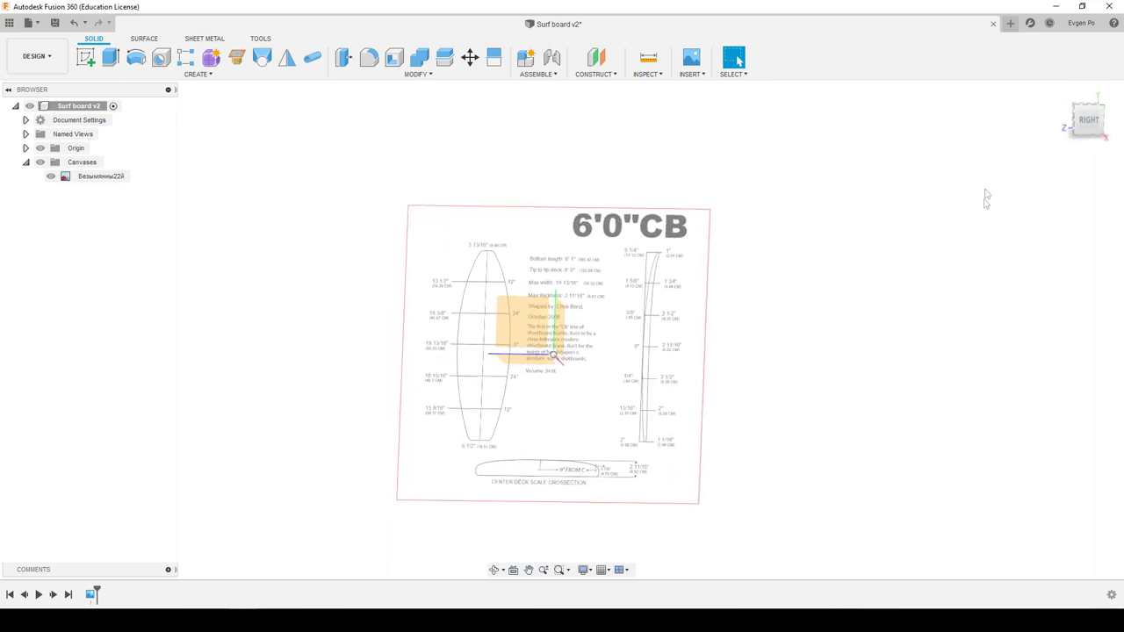
pyautogui.click(1091, 123)
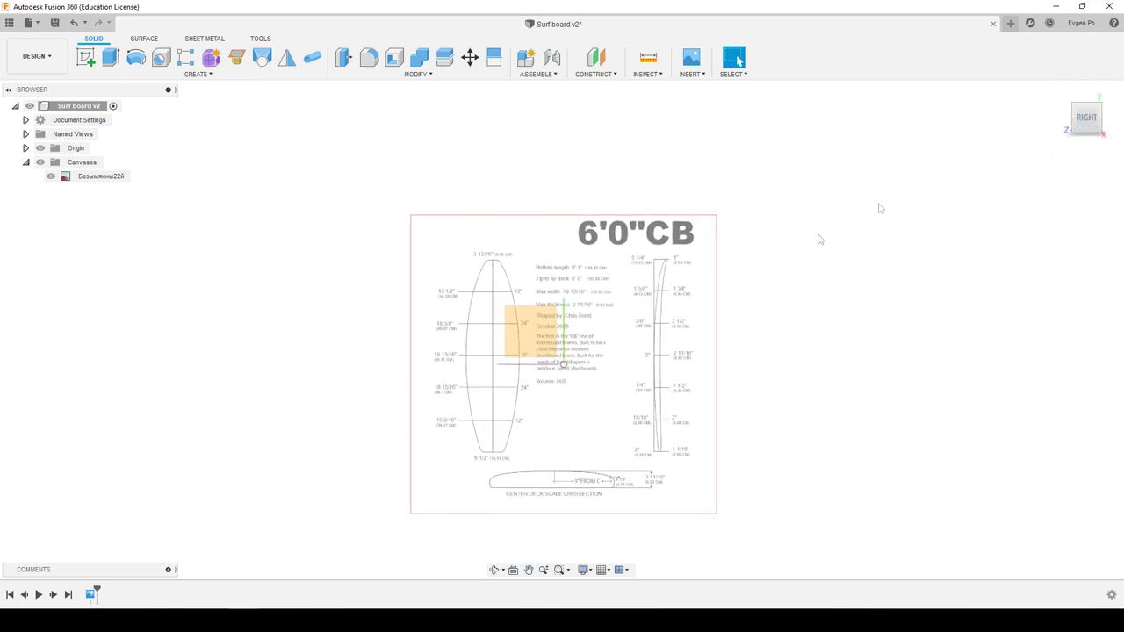
pyautogui.click(84, 60)
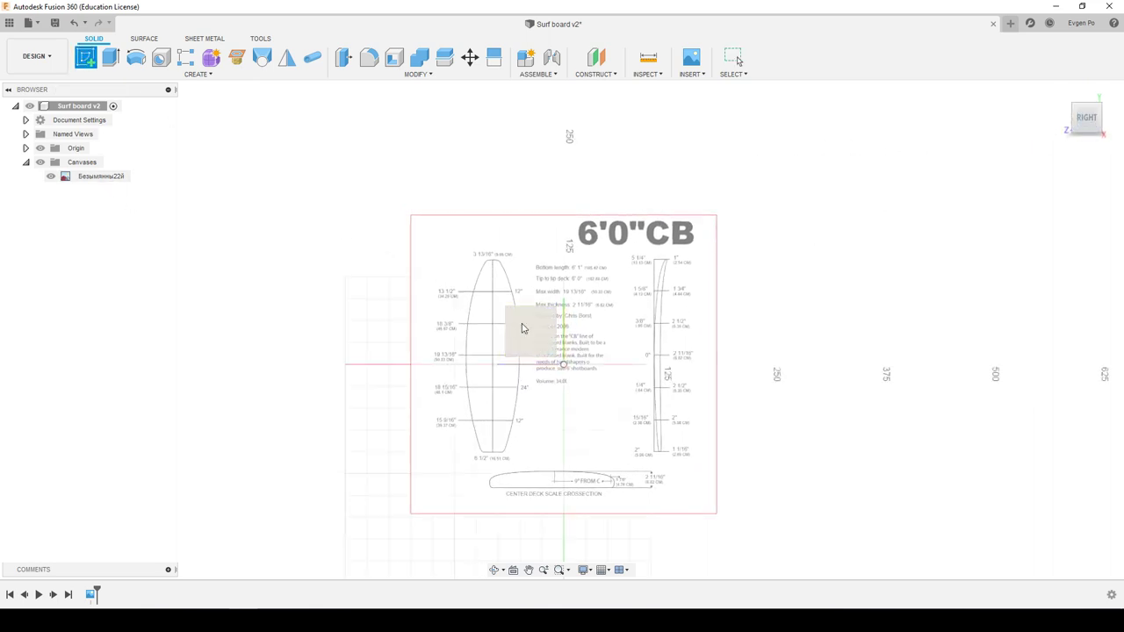
# Choose the YZ plane for the new sketch.
pyautogui.click(519, 325)
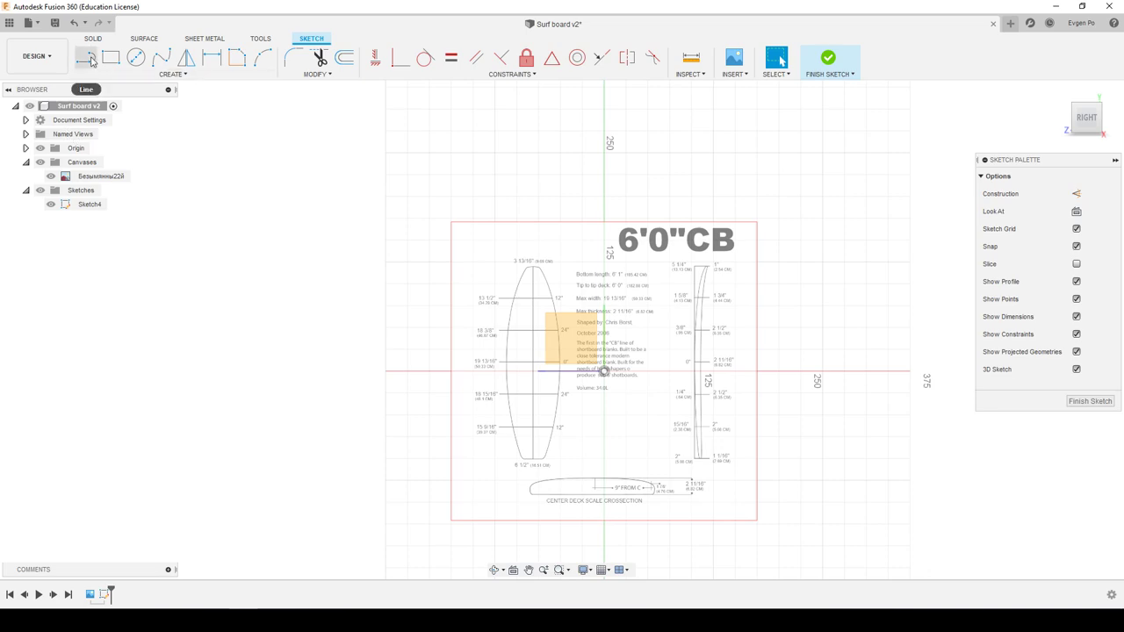
pyautogui.scroll(3, 546, 285)
pyautogui.scroll(3, 547, 274)
pyautogui.scroll(2, 536, 246)
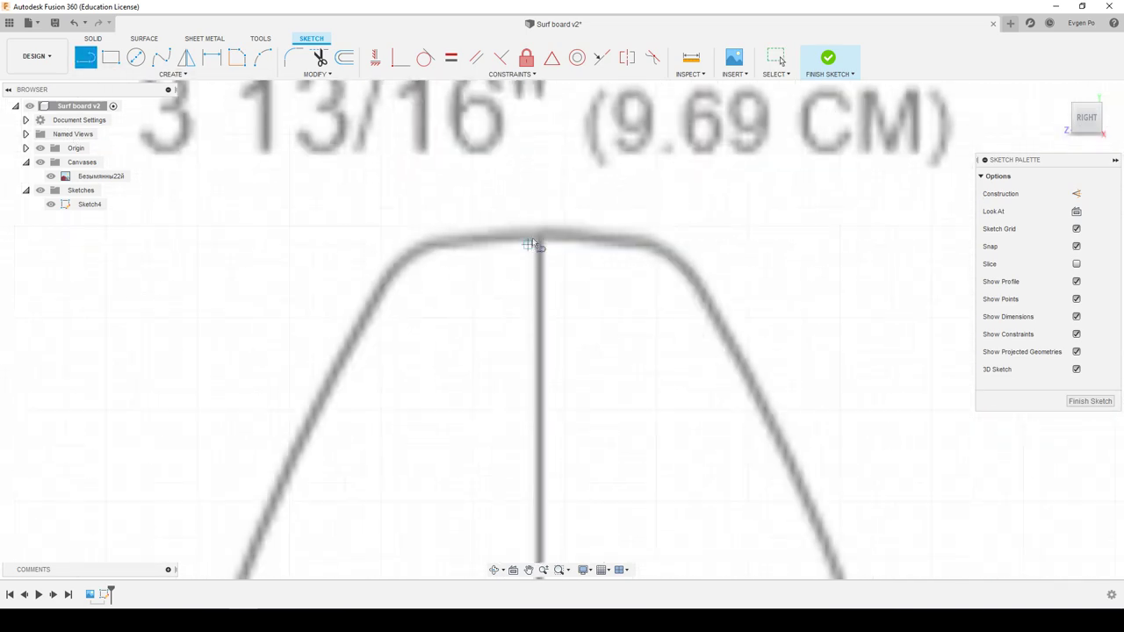
pyautogui.scroll(2, 543, 236)
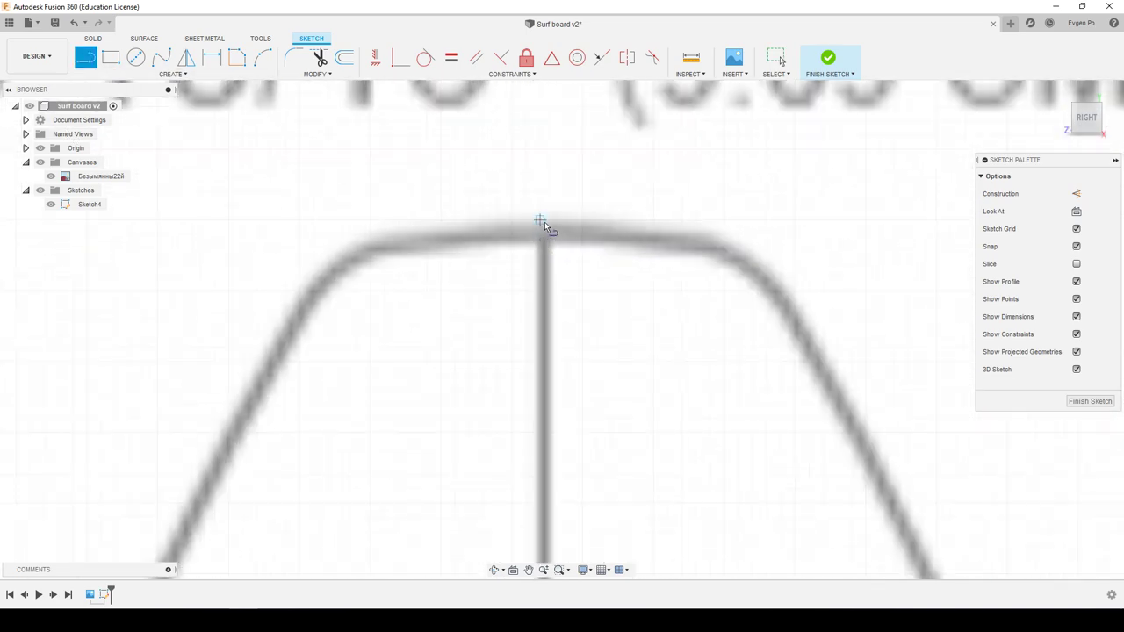
pyautogui.scroll(2, 543, 224)
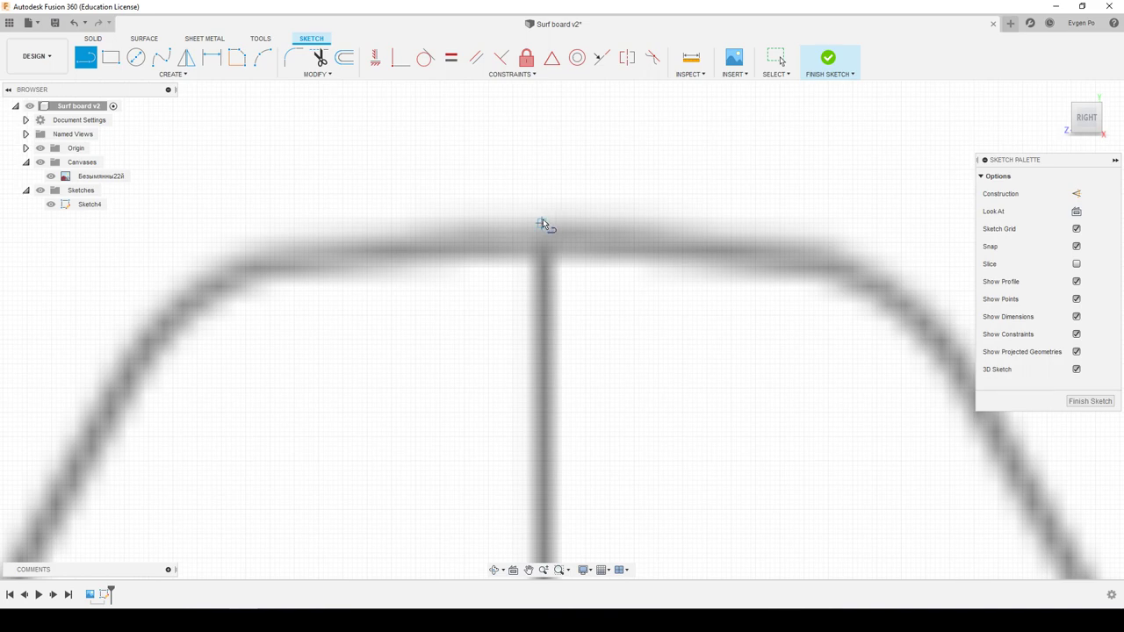
pyautogui.scroll(-2, 540, 222)
pyautogui.scroll(-2, 530, 219)
pyautogui.scroll(-2, 527, 218)
pyautogui.scroll(-2, 522, 216)
pyautogui.scroll(-1, 522, 215)
# Draw a vertical centreline from the board's nose tip down to the tail.
pyautogui.click(522, 215)
pyautogui.scroll(2, 514, 489)
pyautogui.scroll(2, 503, 499)
pyautogui.scroll(2, 502, 493)
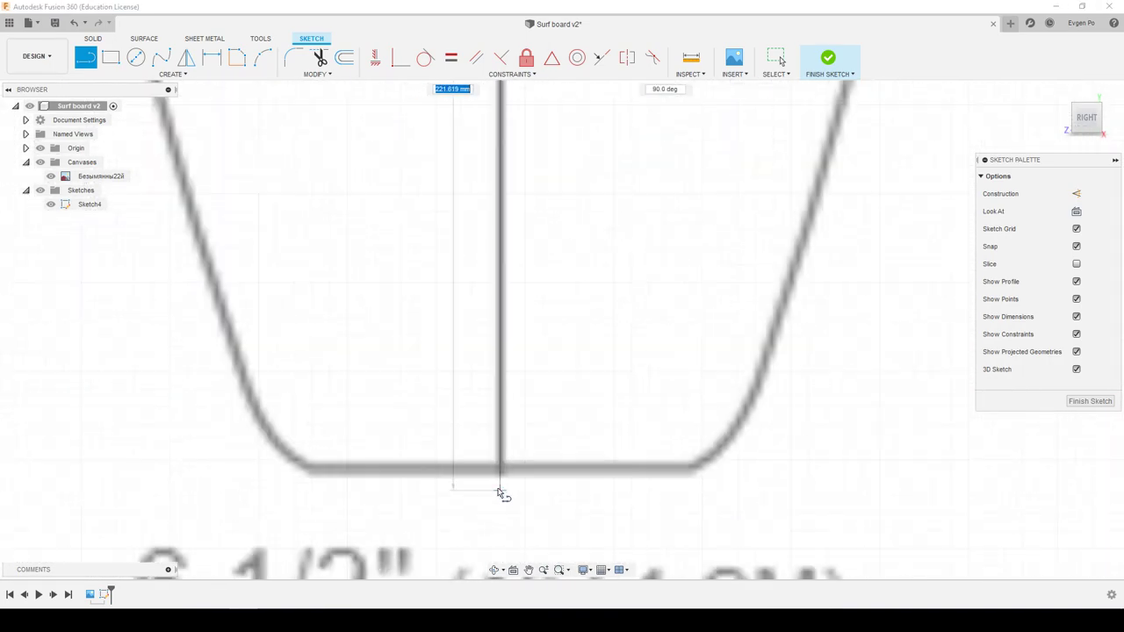
pyautogui.click(500, 479)
pyautogui.scroll(-2, 491, 492)
pyautogui.scroll(-2, 459, 514)
pyautogui.scroll(-2, 452, 501)
pyautogui.scroll(-2, 454, 508)
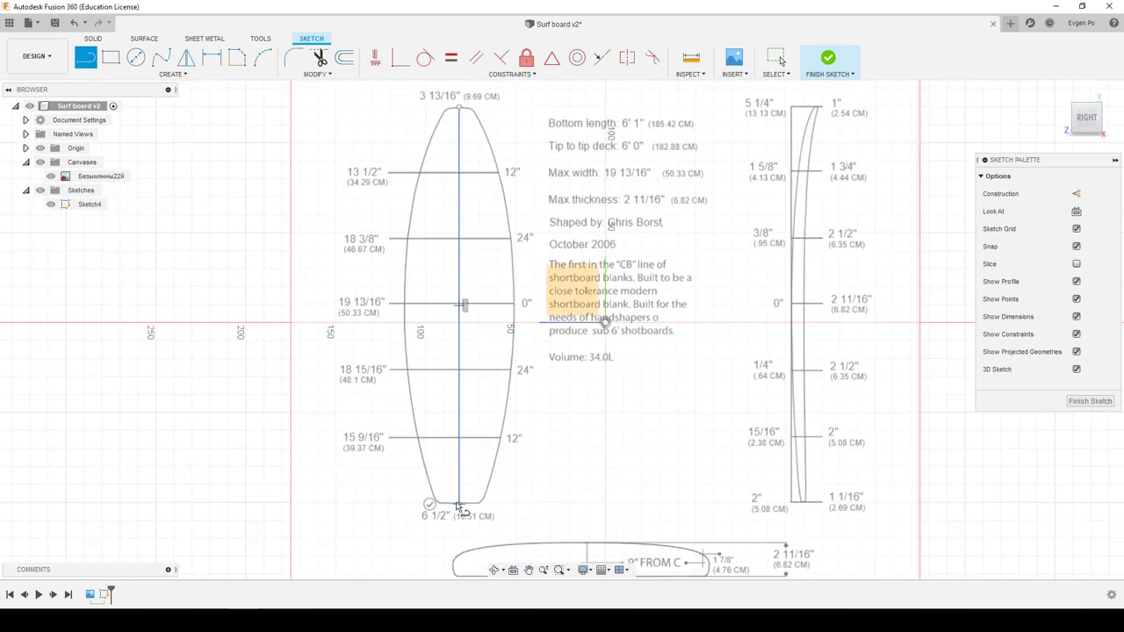
pyautogui.click(430, 507)
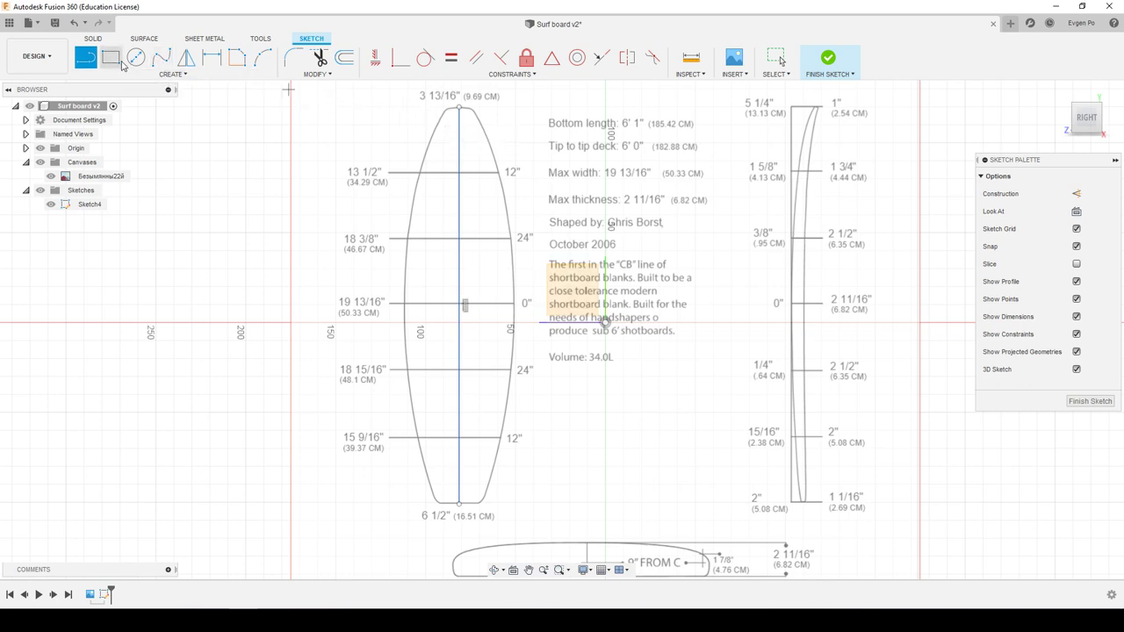
# Draw station lines from the centreline to the board edge at the 12" and 24" stations.
pyautogui.scroll(4, 518, 193)
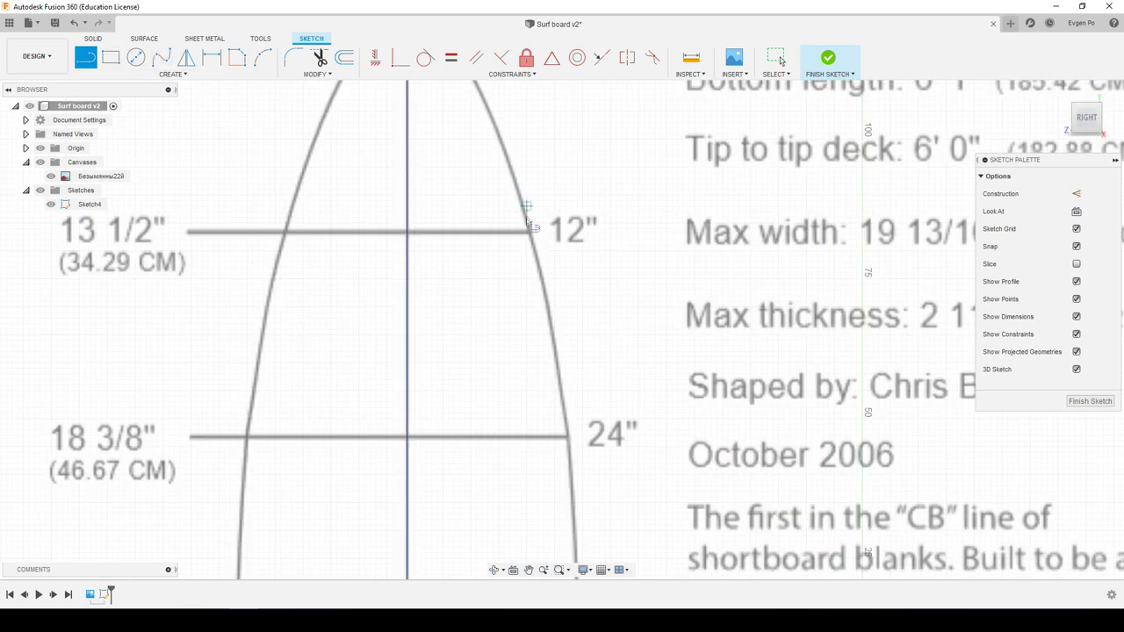
pyautogui.click(408, 233)
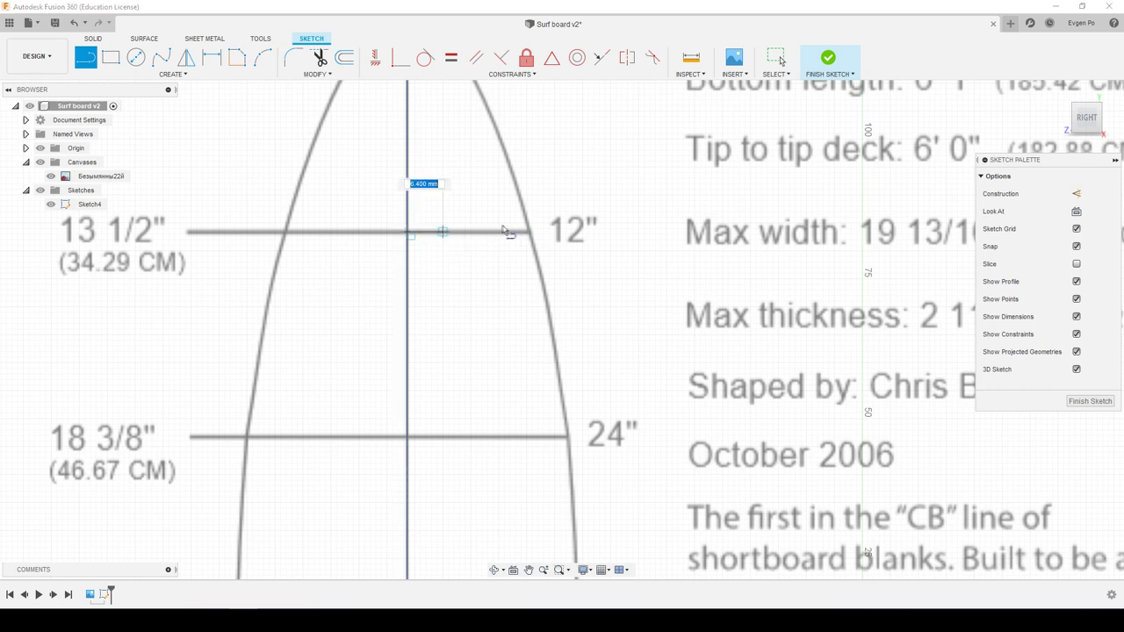
pyautogui.click(530, 233)
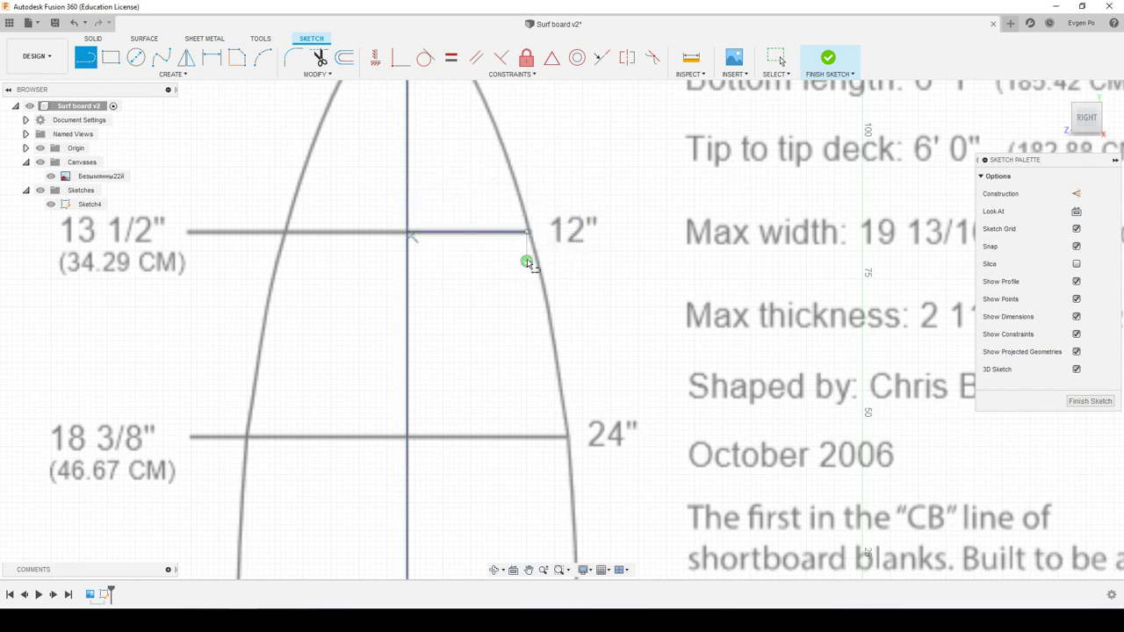
pyautogui.click(408, 440)
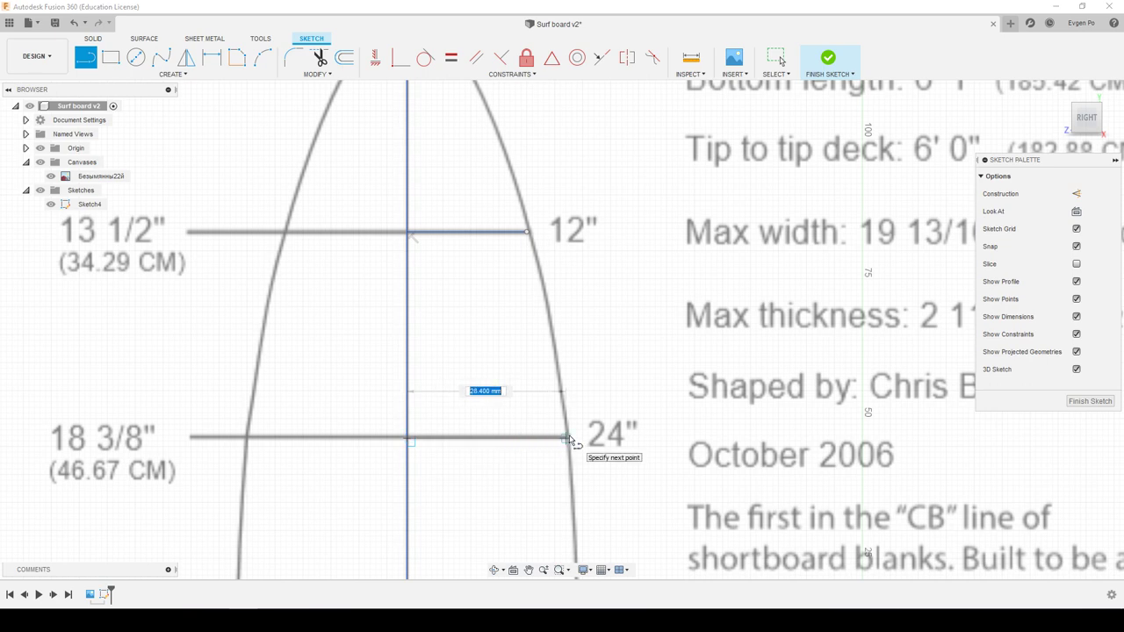
pyautogui.click(570, 440)
pyautogui.press('Escape')
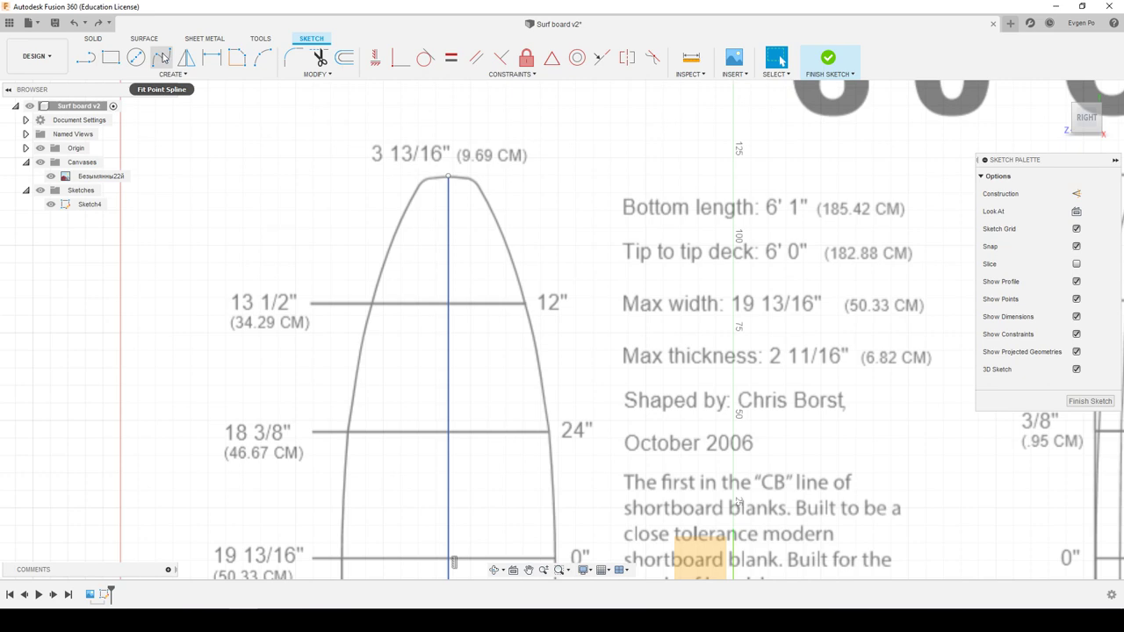
pyautogui.click(163, 58)
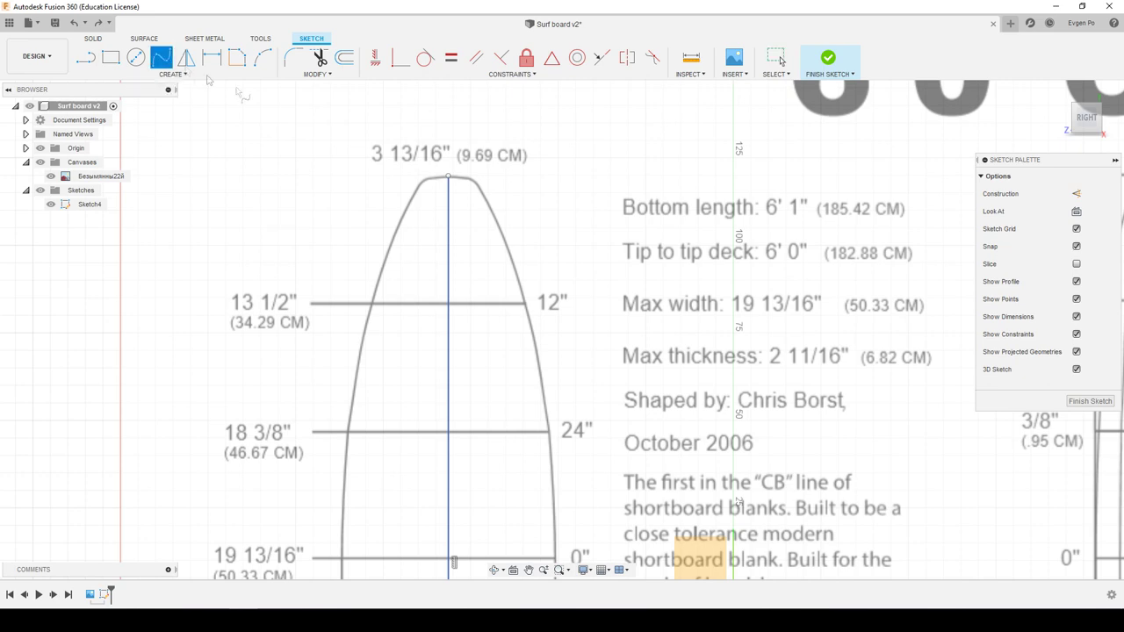
# Start a fit-point spline along the right outline from the nose down to the 24" station.
pyautogui.scroll(3, 435, 171)
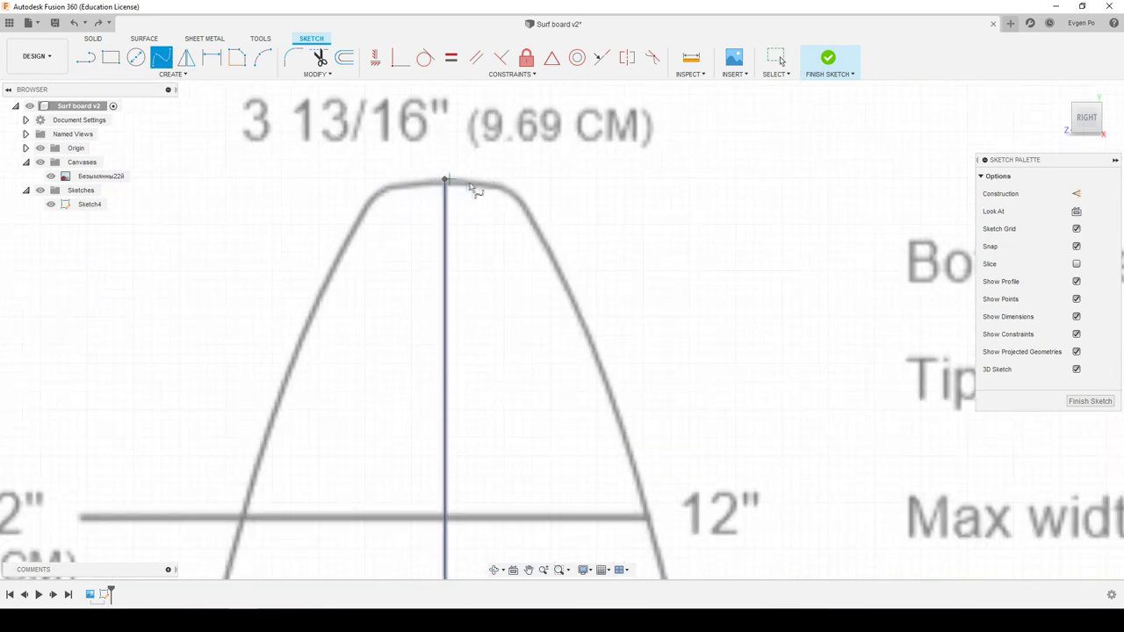
pyautogui.click(504, 187)
pyautogui.click(531, 226)
pyautogui.scroll(-2, 500, 224)
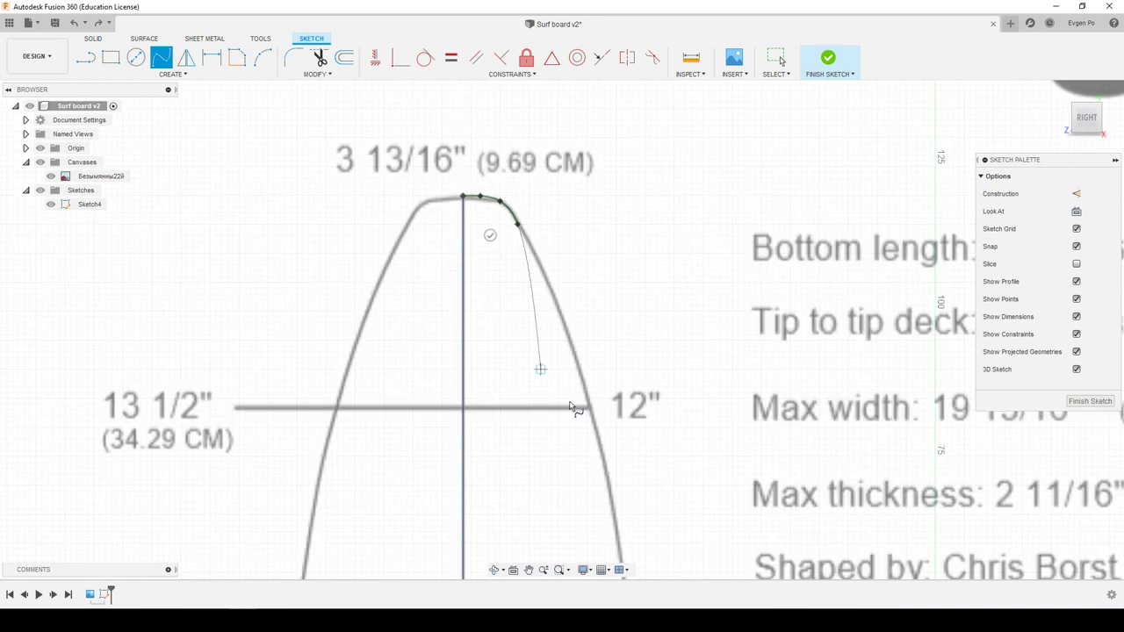
pyautogui.click(572, 342)
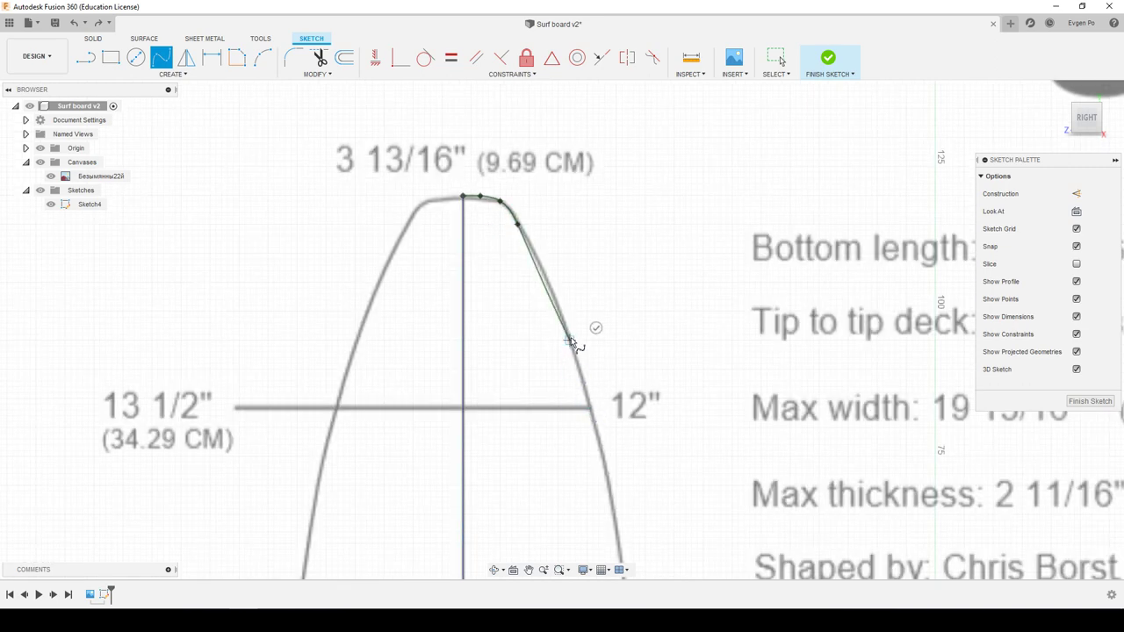
pyautogui.scroll(-3, 496, 344)
pyautogui.click(561, 482)
pyautogui.scroll(-5, 510, 352)
pyautogui.scroll(4, 450, 368)
pyautogui.scroll(-2, 521, 170)
pyautogui.scroll(-4, 580, 413)
pyautogui.scroll(2, 538, 208)
pyautogui.scroll(4, 543, 230)
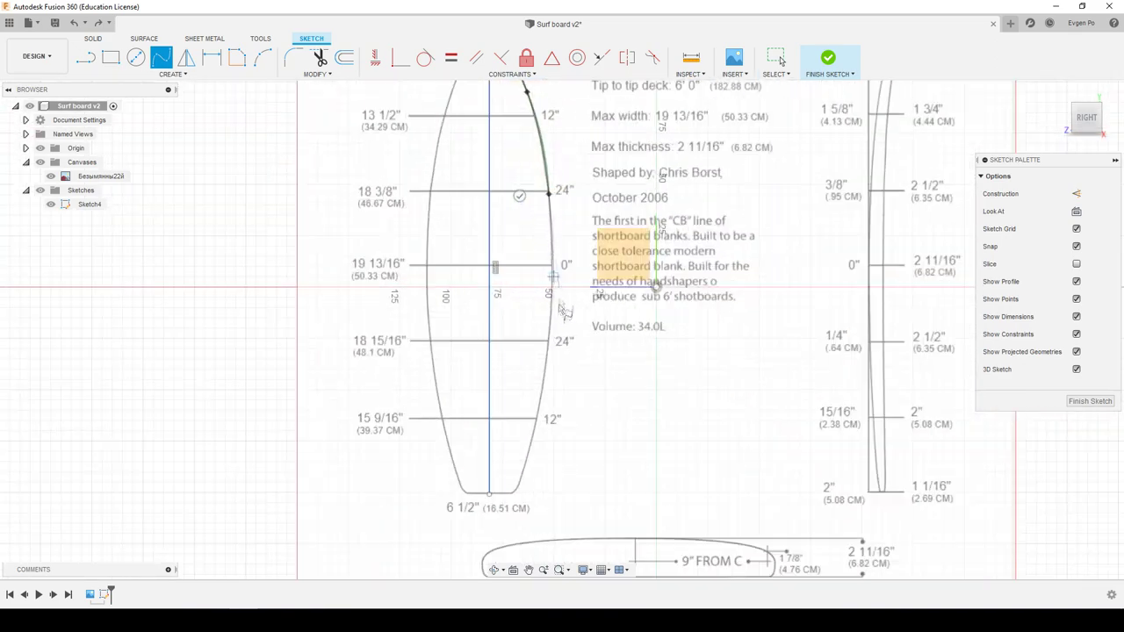
pyautogui.scroll(2, 554, 312)
# Continue the spline through the widest point and around the tail to the centreline.
pyautogui.click(550, 308)
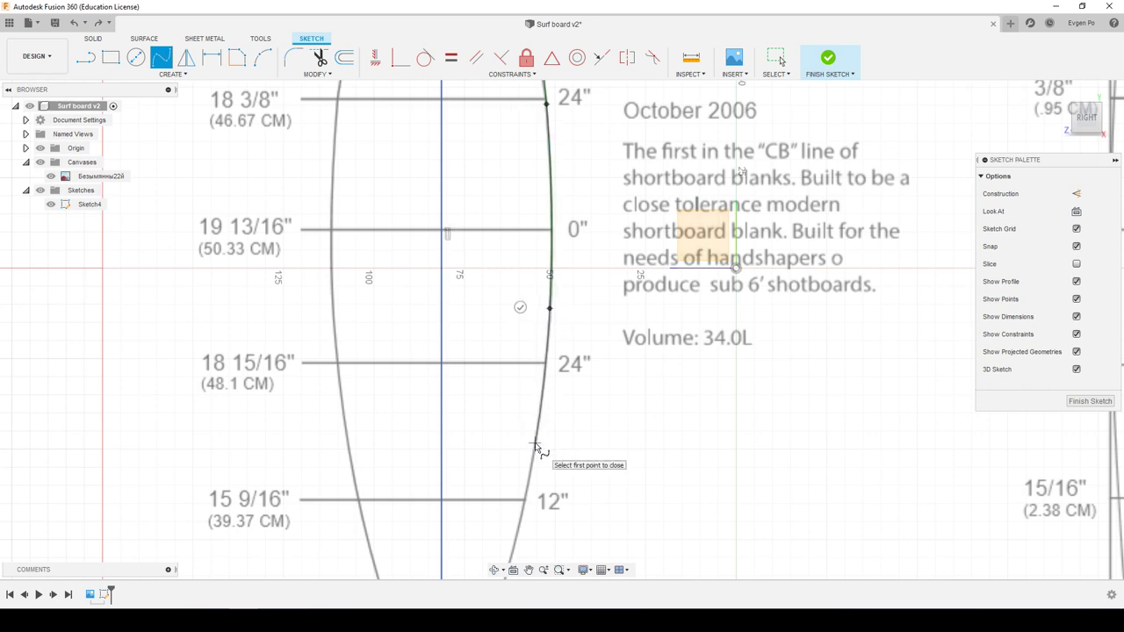
pyautogui.scroll(-2, 535, 430)
pyautogui.scroll(3, 496, 474)
pyautogui.scroll(2, 501, 446)
pyautogui.click(502, 439)
pyautogui.click(475, 466)
pyautogui.click(437, 475)
pyautogui.click(371, 475)
pyautogui.click(373, 446)
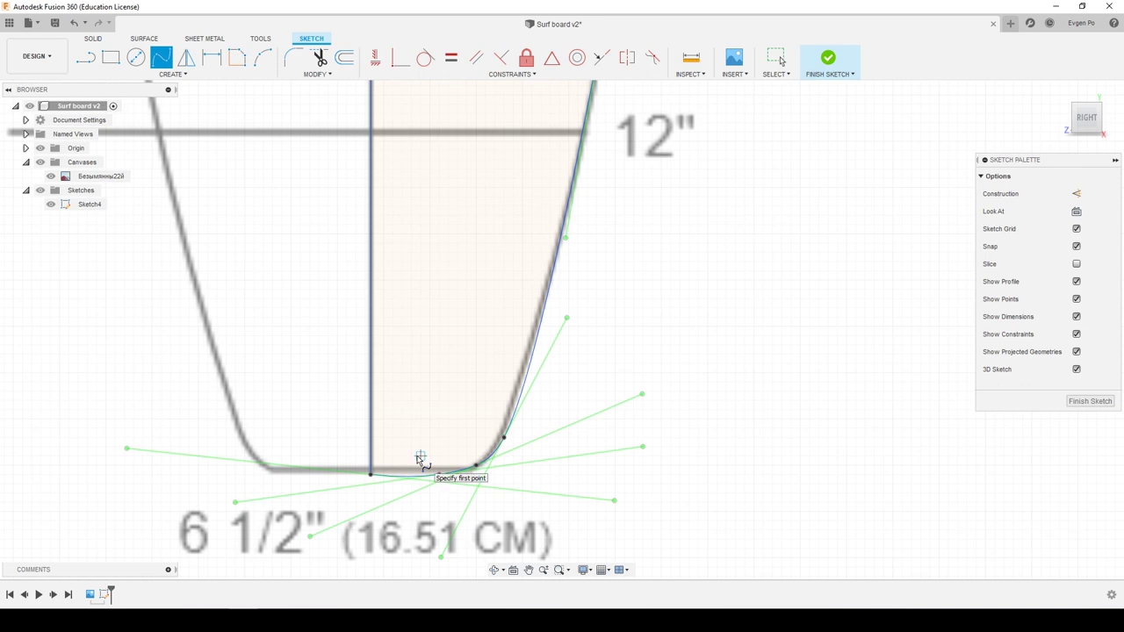
pyautogui.press('Escape')
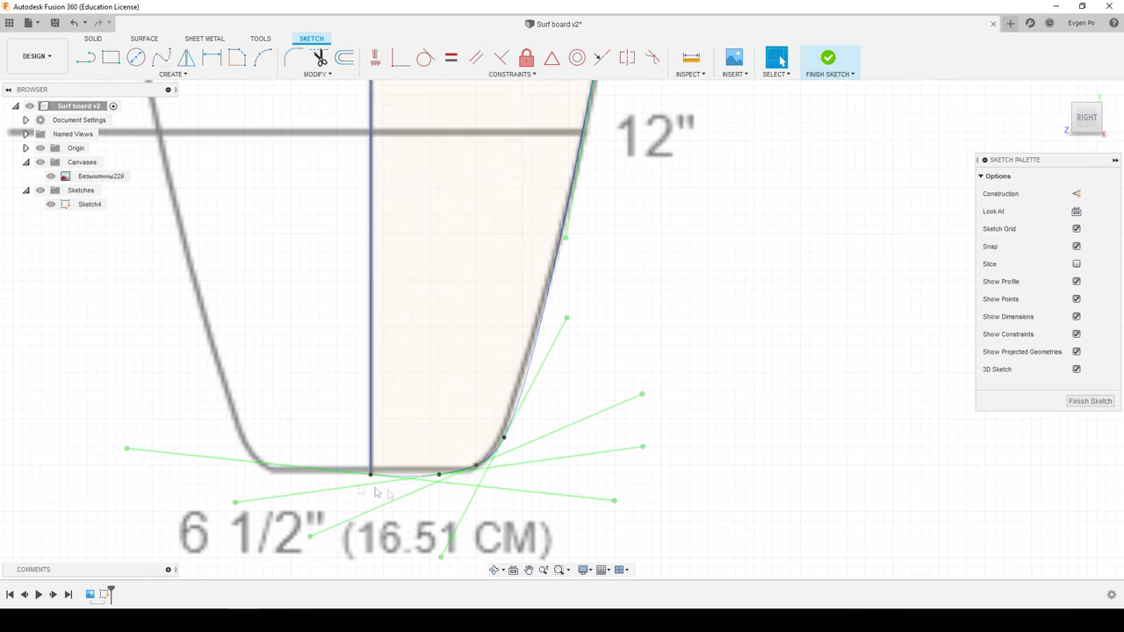
# Make the spline's tail tangent horizontal and rotate the nose tangent toward horizontal.
pyautogui.moveTo(127, 449)
pyautogui.mouseDown()
pyautogui.moveTo(125, 484)
pyautogui.moveTo(125, 474)
pyautogui.mouseUp()
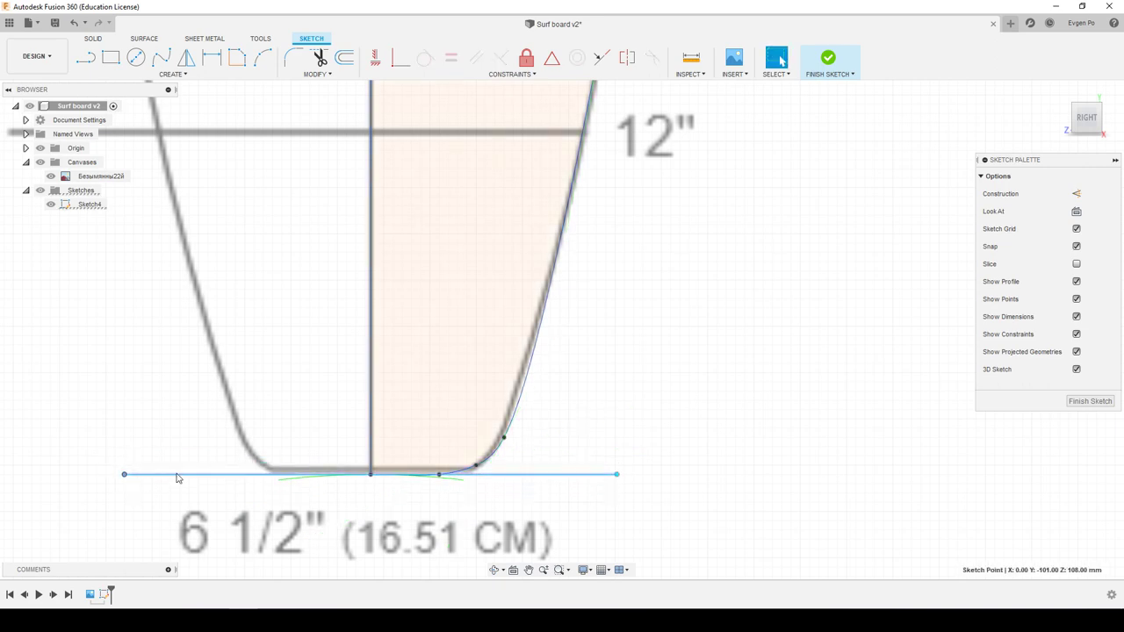
pyautogui.click(376, 59)
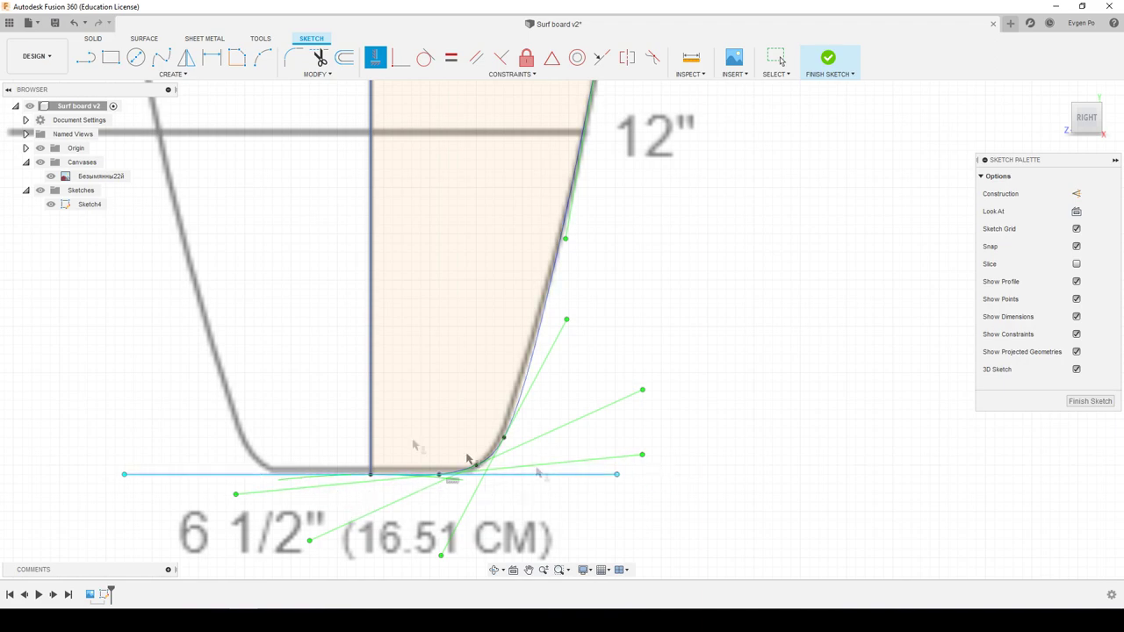
pyautogui.scroll(-3, 489, 505)
pyautogui.scroll(-3, 451, 491)
pyautogui.scroll(-3, 444, 483)
pyautogui.scroll(3, 441, 238)
pyautogui.scroll(2, 413, 280)
pyautogui.scroll(3, 413, 279)
pyautogui.scroll(3, 413, 280)
pyautogui.scroll(3, 412, 279)
pyautogui.moveTo(734, 257); pyautogui.dragTo(319, 289)
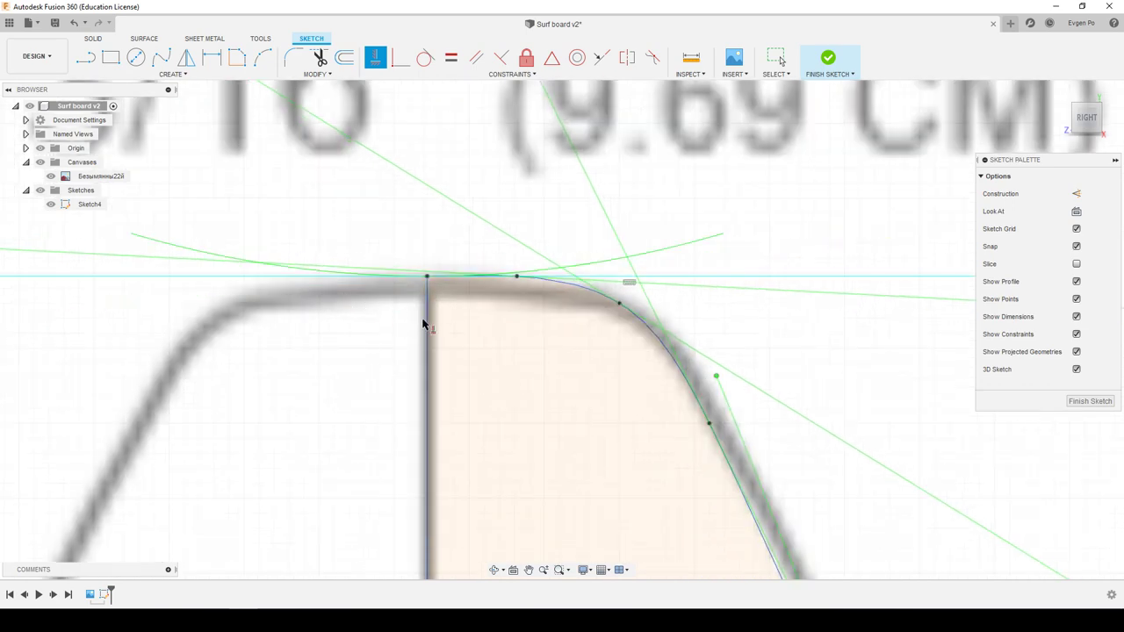
# Drag the upper spline fit points onto the drawing's rounded nose outline.
pyautogui.scroll(-2, 420, 206)
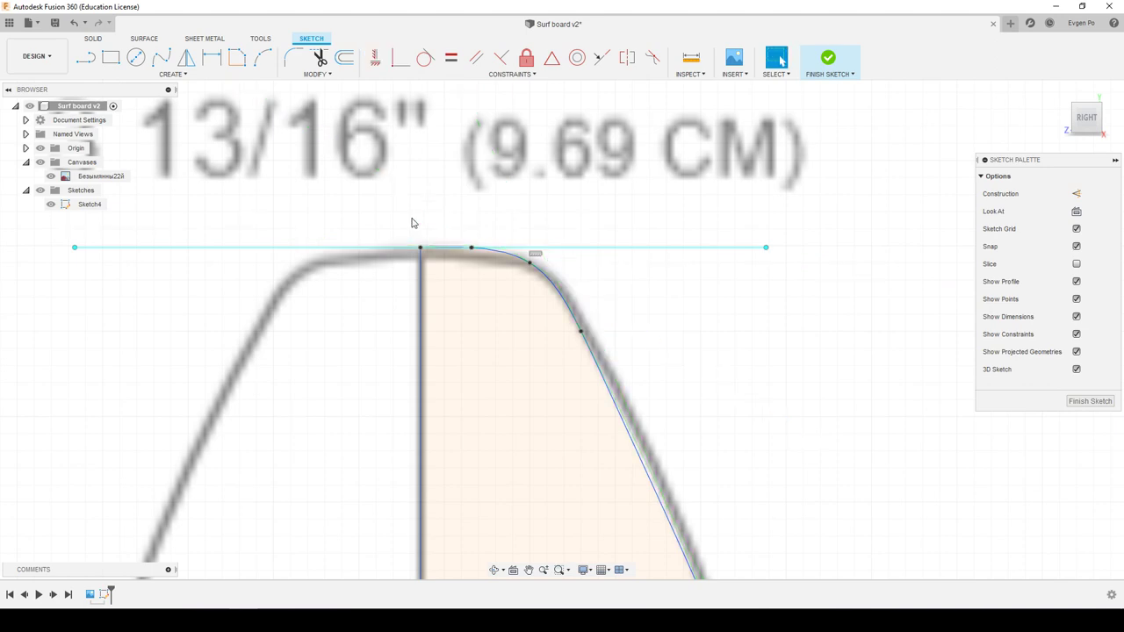
pyautogui.scroll(-2, 412, 222)
pyautogui.scroll(-3, 412, 222)
pyautogui.scroll(3, 456, 264)
pyautogui.scroll(2, 481, 292)
pyautogui.scroll(2, 480, 292)
pyautogui.scroll(1, 417, 261)
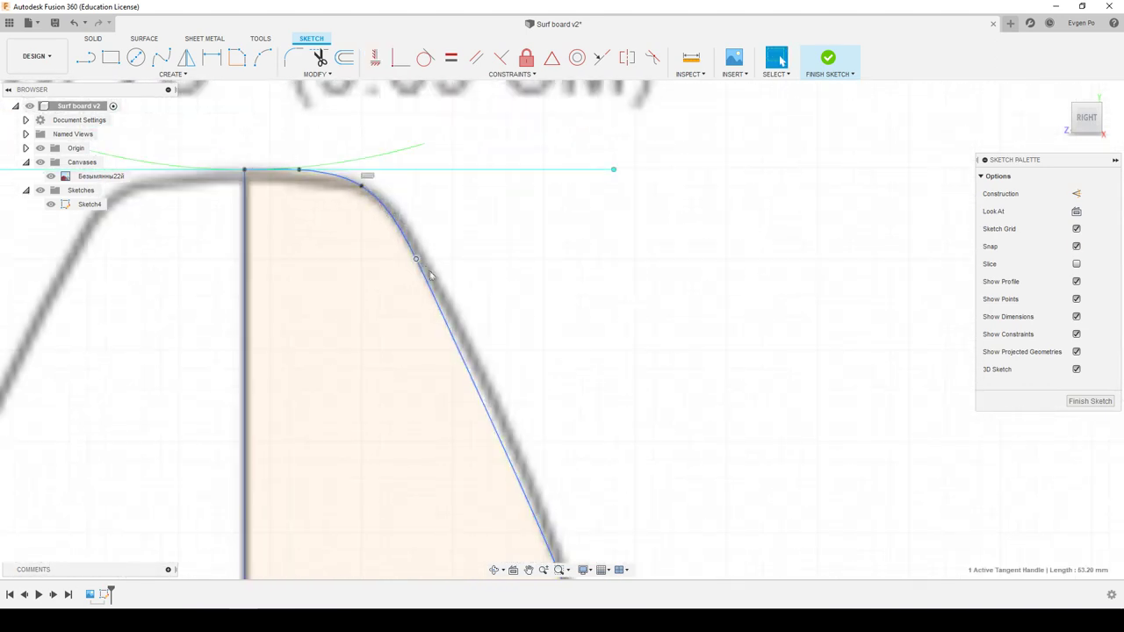
pyautogui.moveTo(417, 260); pyautogui.dragTo(460, 336)
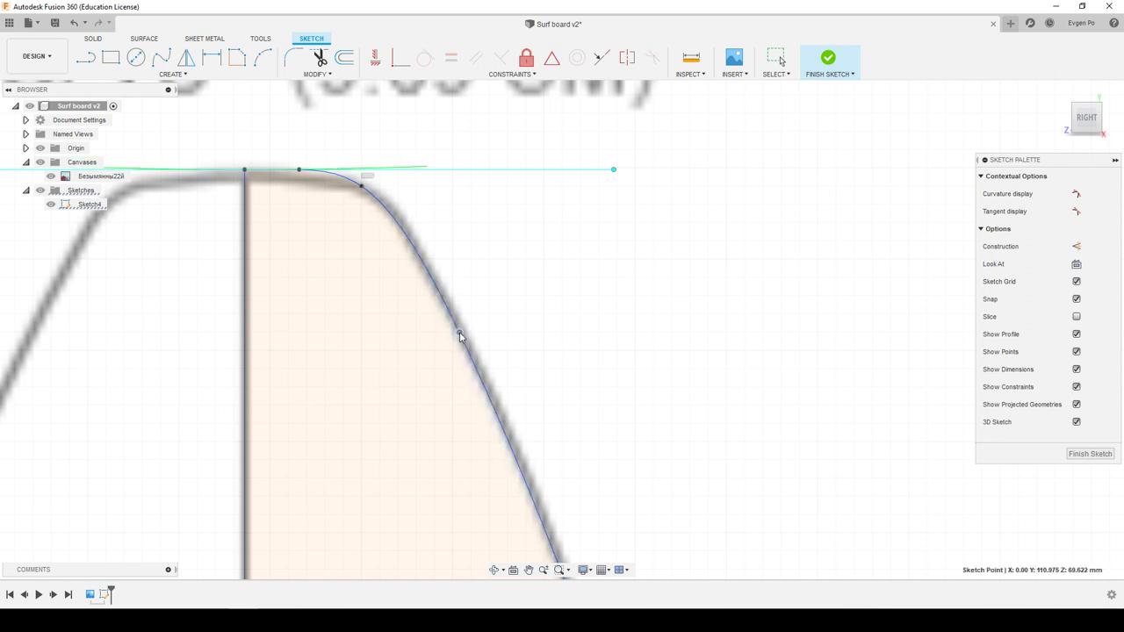
pyautogui.moveTo(370, 189)
pyautogui.mouseDown()
pyautogui.moveTo(375, 202)
pyautogui.moveTo(359, 187)
pyautogui.mouseUp()
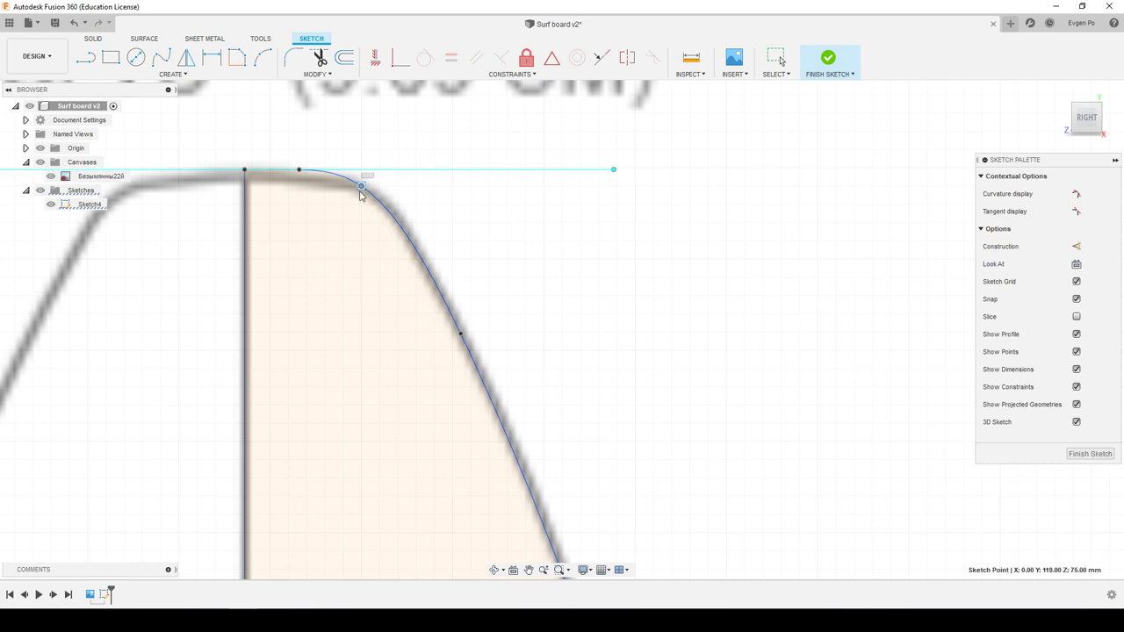
pyautogui.scroll(-2, 321, 152)
pyautogui.scroll(-2, 321, 152)
pyautogui.scroll(-1, 321, 151)
pyautogui.scroll(2, 715, 527)
pyautogui.scroll(-1, 490, 454)
pyautogui.scroll(-2, 490, 454)
pyautogui.scroll(2, 421, 439)
pyautogui.scroll(1, 395, 457)
pyautogui.scroll(-1, 377, 470)
pyautogui.scroll(4, 386, 465)
pyautogui.scroll(2, 431, 447)
pyautogui.scroll(1, 447, 360)
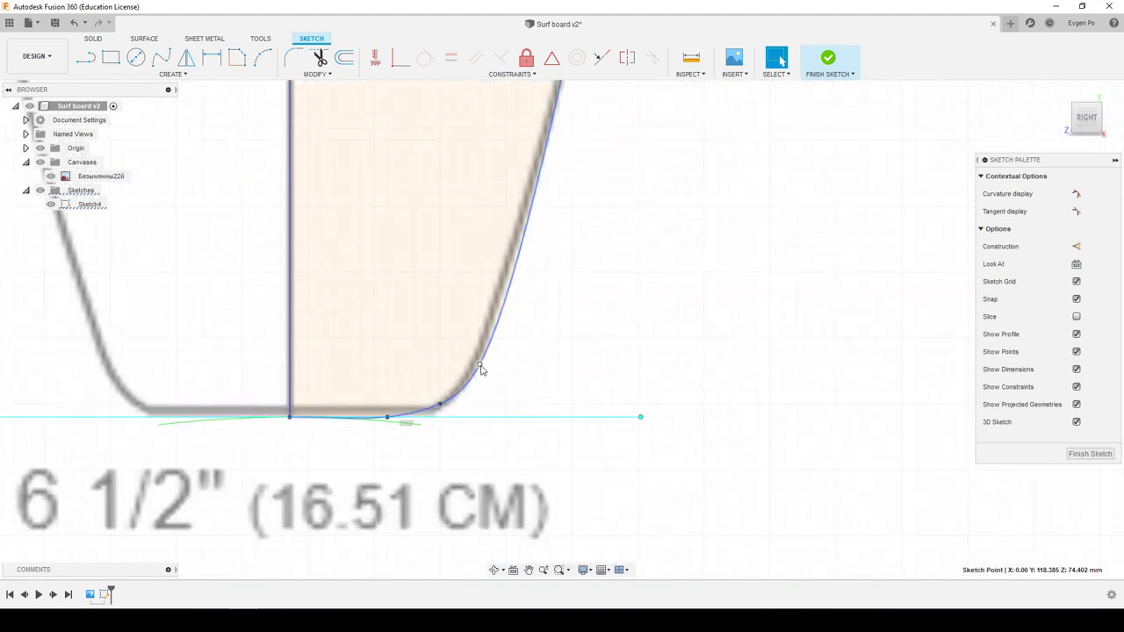
# Nudge the tail-corner and right-edge fit points onto the traced board outline, then deselect the spline.
pyautogui.moveTo(480, 369); pyautogui.dragTo(479, 360)
pyautogui.scroll(-3, 483, 457)
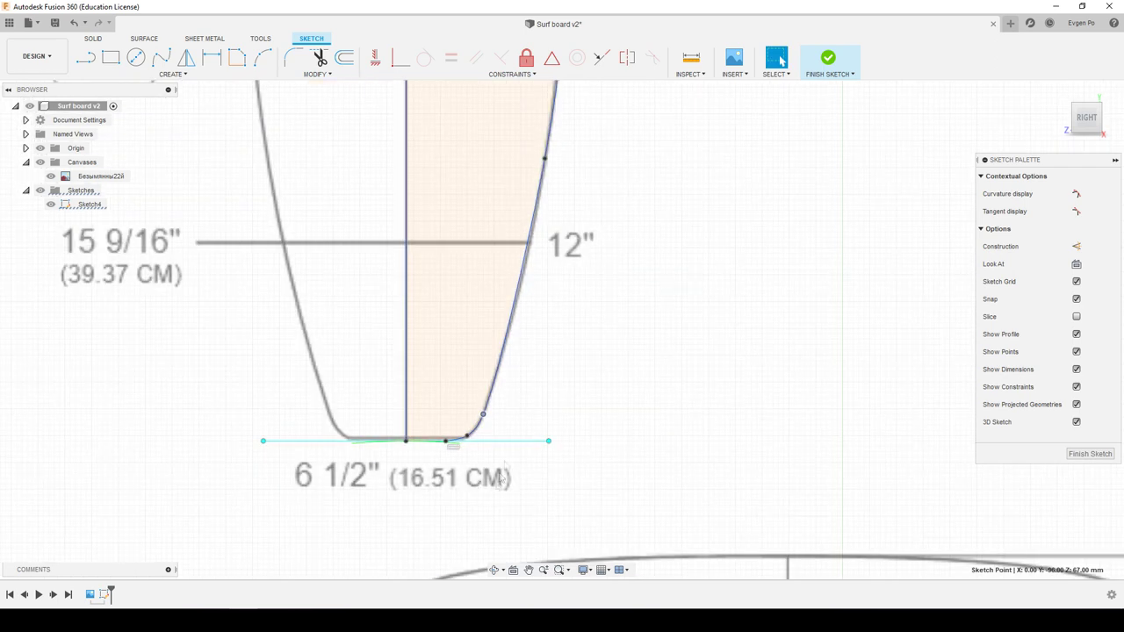
pyautogui.moveTo(505, 308); pyautogui.dragTo(518, 301)
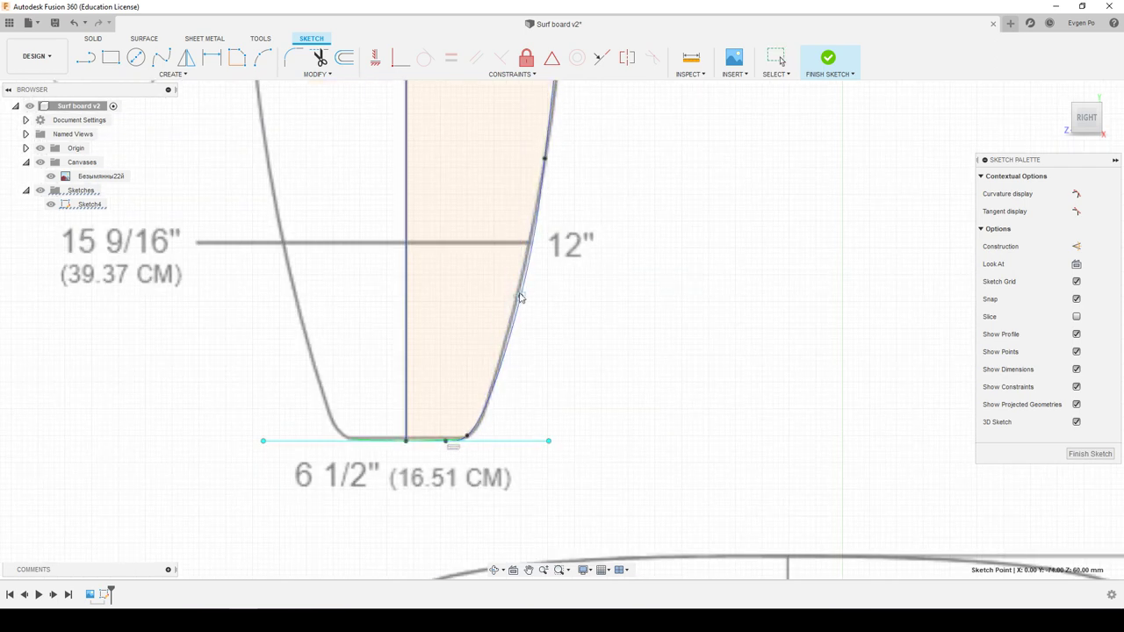
pyautogui.scroll(2, 518, 300)
pyautogui.scroll(3, 519, 303)
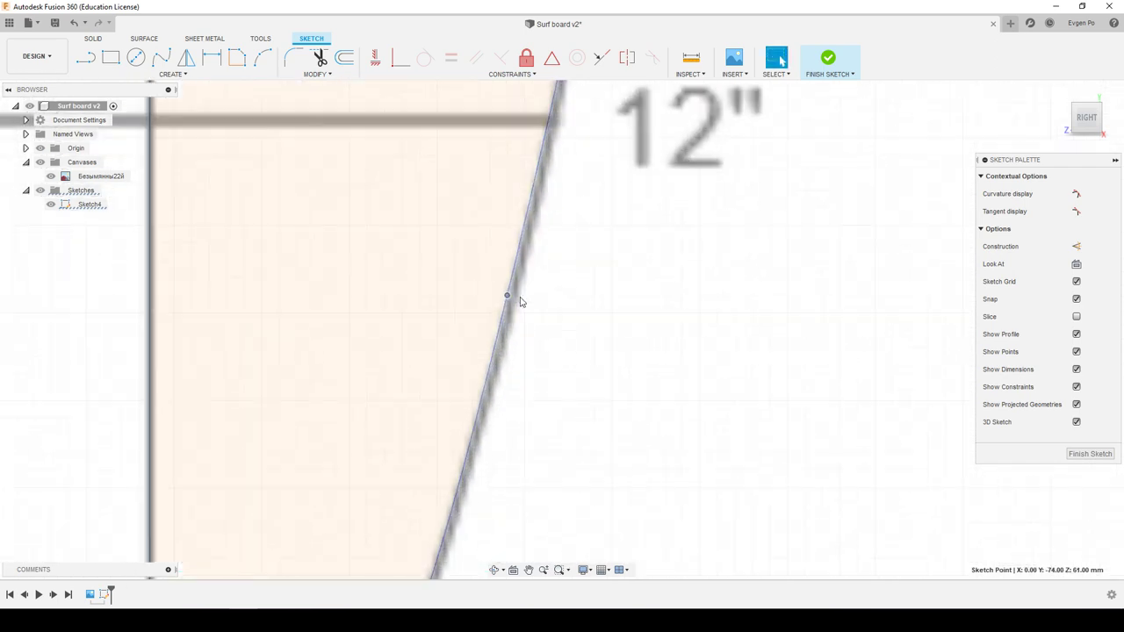
pyautogui.scroll(-3, 516, 304)
pyautogui.scroll(-2, 540, 294)
pyautogui.scroll(-2, 497, 427)
pyautogui.scroll(3, 501, 392)
pyautogui.scroll(3, 516, 373)
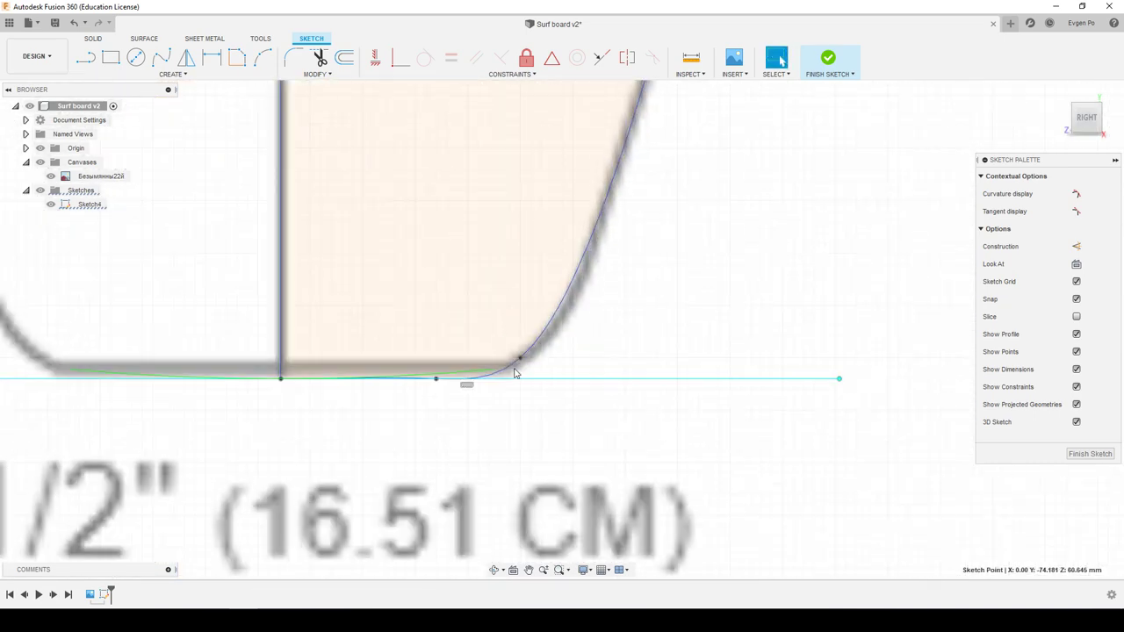
pyautogui.moveTo(520, 361); pyautogui.dragTo(540, 353)
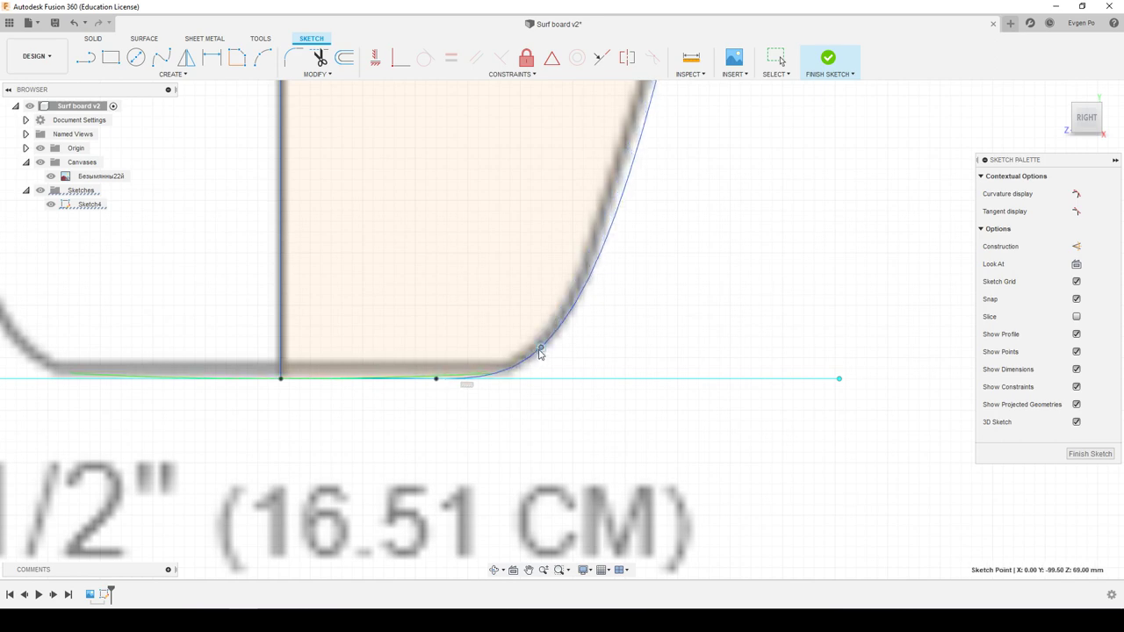
pyautogui.scroll(-2, 517, 451)
pyautogui.scroll(2, 465, 409)
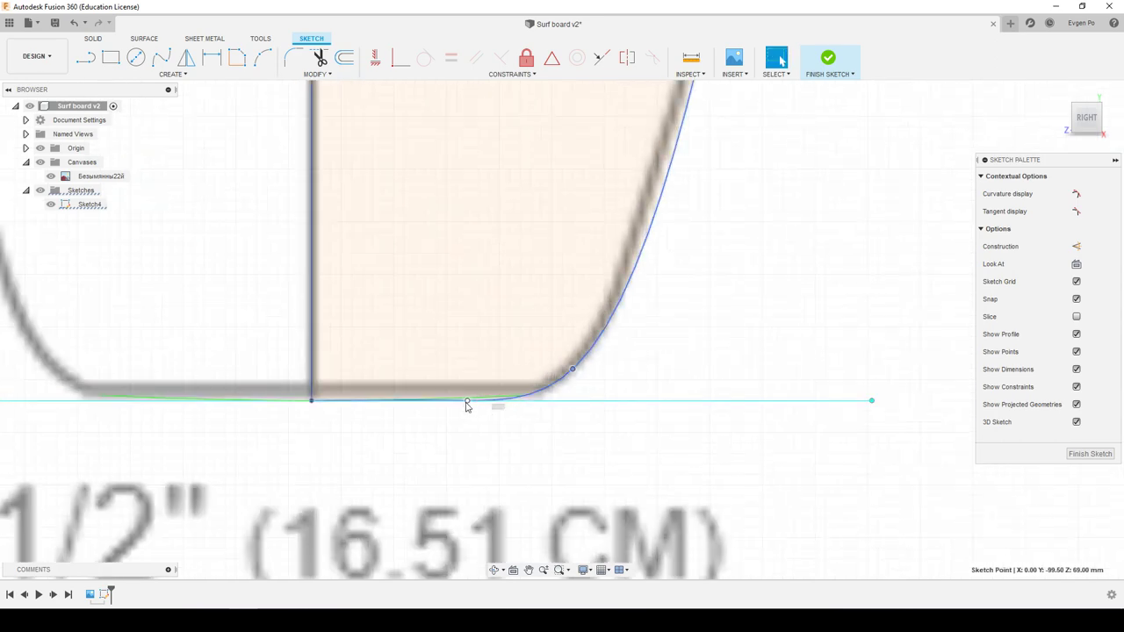
pyautogui.scroll(-2, 510, 427)
pyautogui.scroll(3, 513, 422)
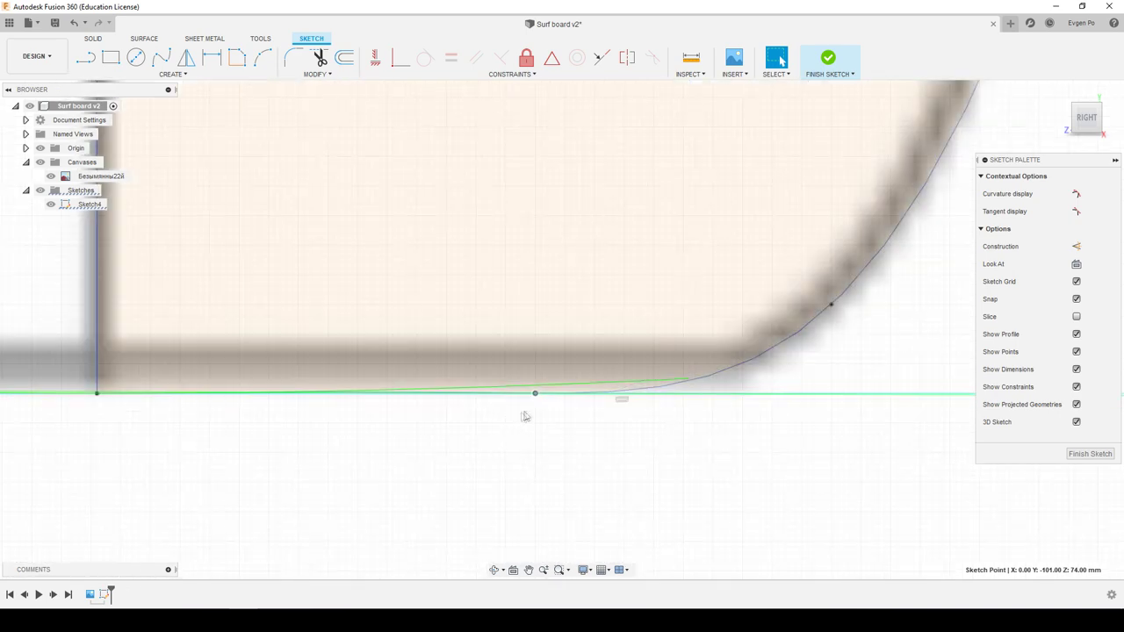
pyautogui.scroll(3, 515, 419)
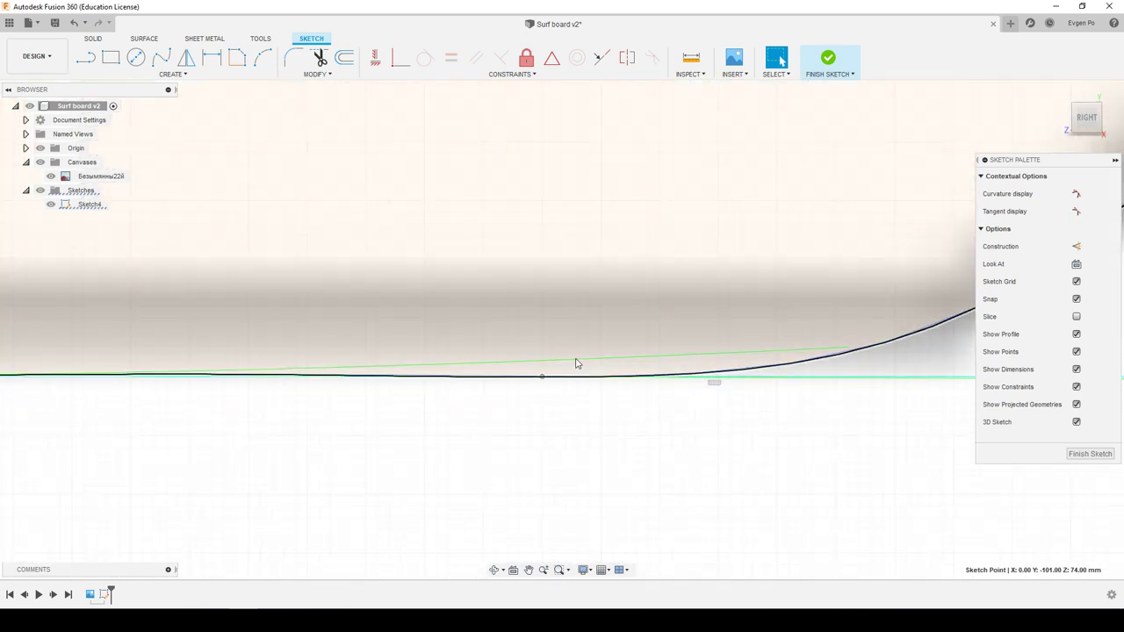
pyautogui.click(577, 363)
pyautogui.scroll(-2, 585, 447)
pyautogui.click(585, 495)
# Try tilting the bottom fit point's tangent to reshape the tail, then undo it.
pyautogui.scroll(1, 535, 493)
pyautogui.scroll(-1, 535, 492)
pyautogui.scroll(1, 502, 497)
pyautogui.scroll(1, 527, 483)
pyautogui.click(552, 466)
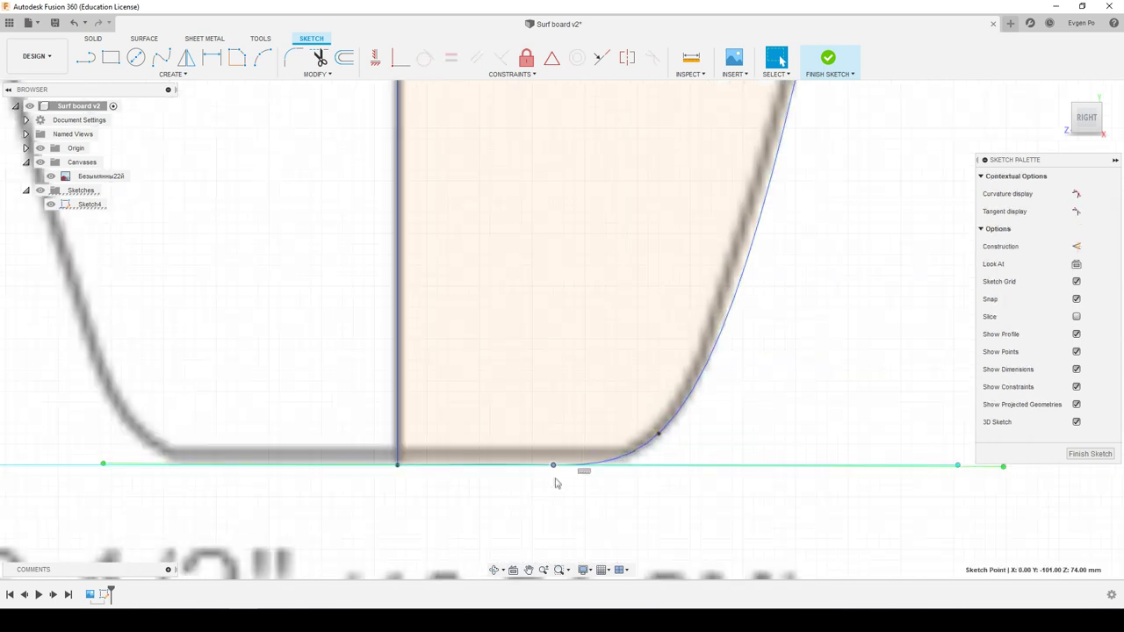
pyautogui.click(389, 469)
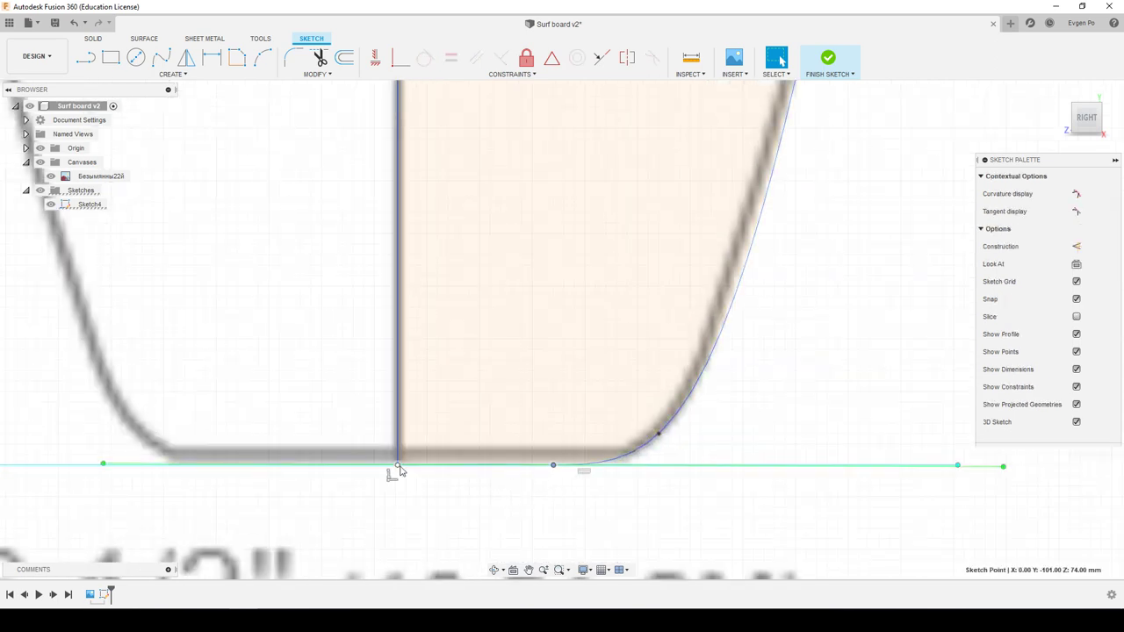
pyautogui.click(554, 468)
pyautogui.moveTo(559, 484); pyautogui.dragTo(562, 484)
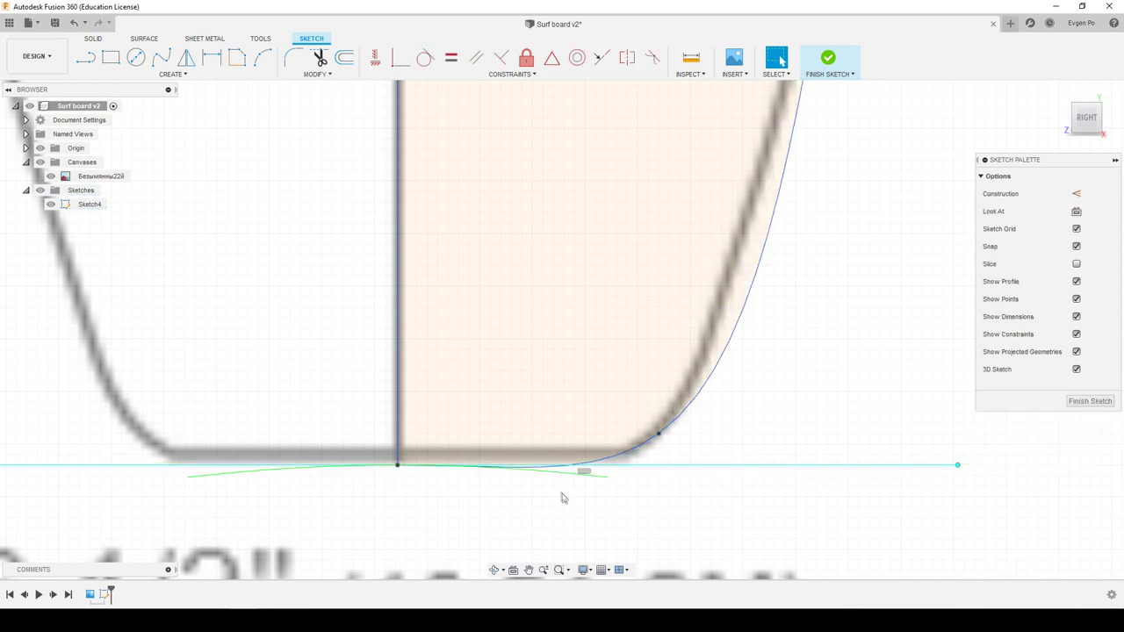
pyautogui.scroll(-2, 507, 524)
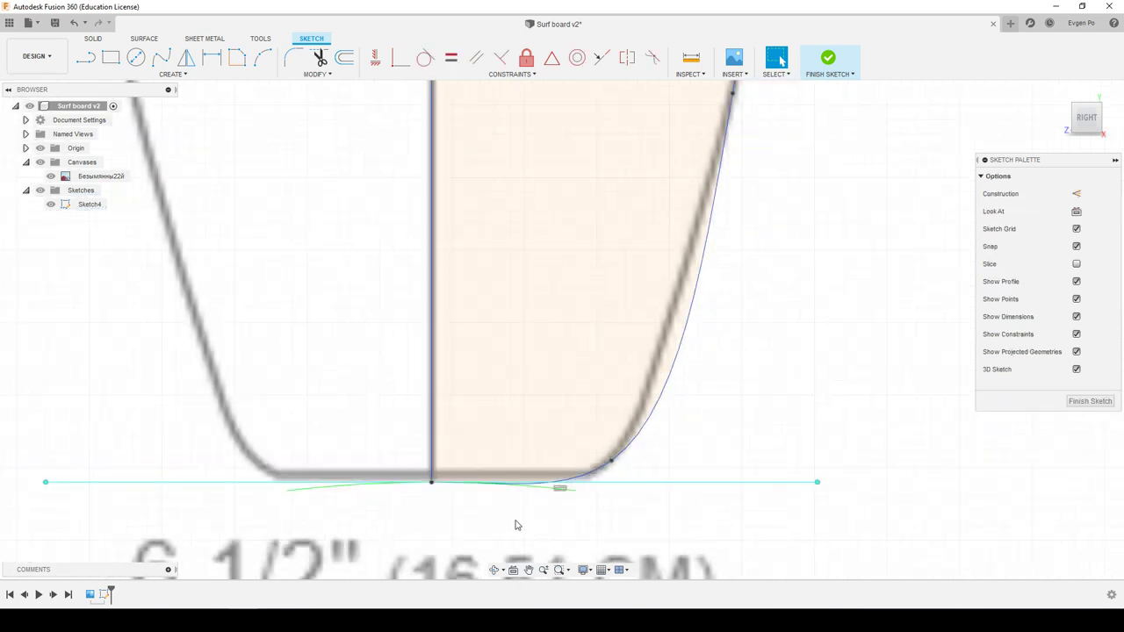
pyautogui.hotkey('ctrl', 'z')
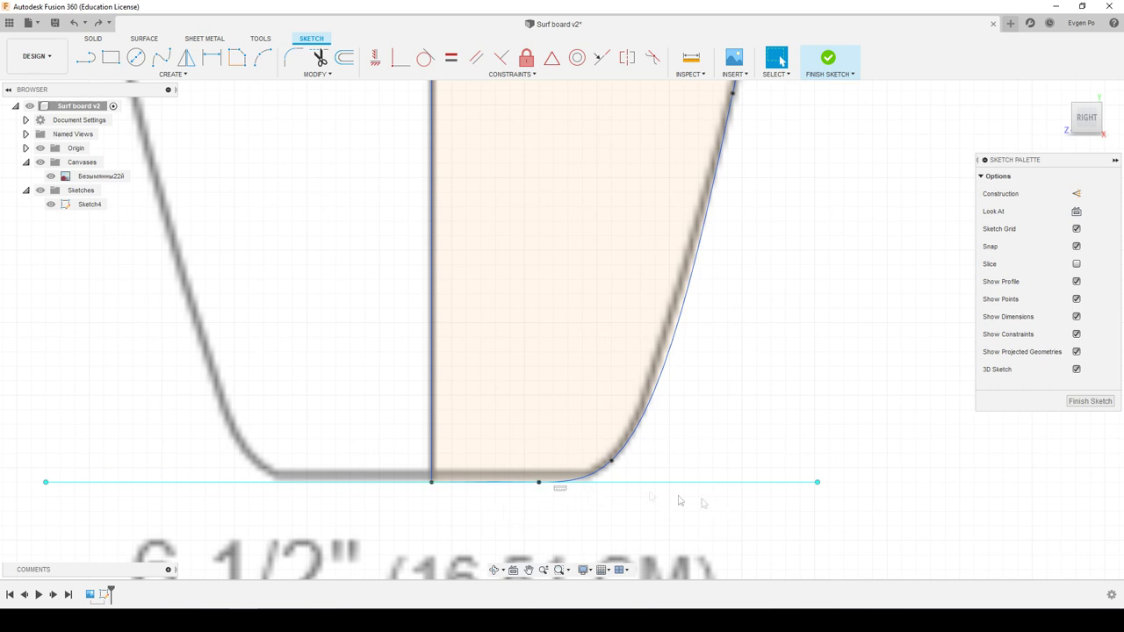
# Select the spline's lowest point near the tail and activate its tangent handle.
pyautogui.click(539, 484)
pyautogui.scroll(3, 777, 520)
pyautogui.click(881, 450)
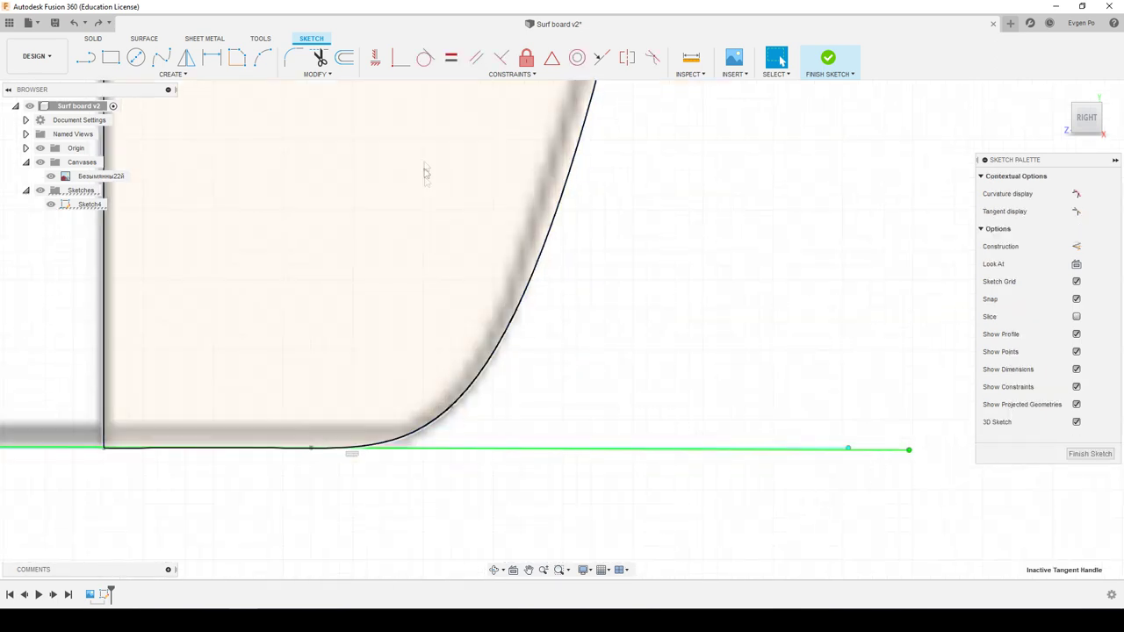
# Constrain the tail tangent handle to horizontal.
pyautogui.click(375, 60)
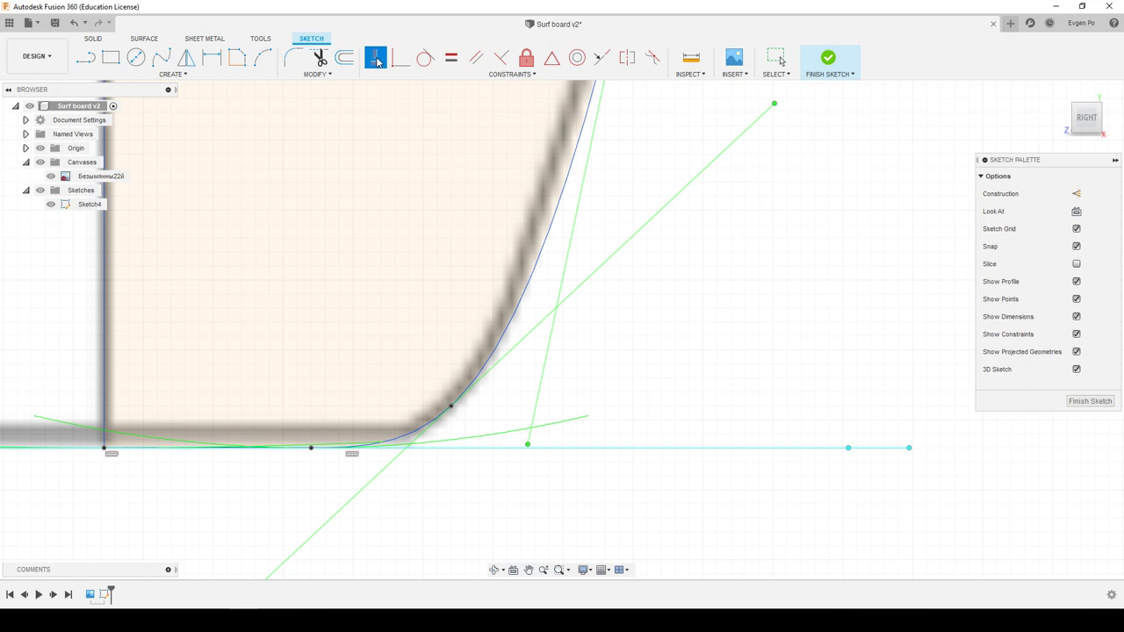
pyautogui.scroll(-3, 494, 402)
pyautogui.press('Escape')
pyautogui.scroll(-2, 512, 447)
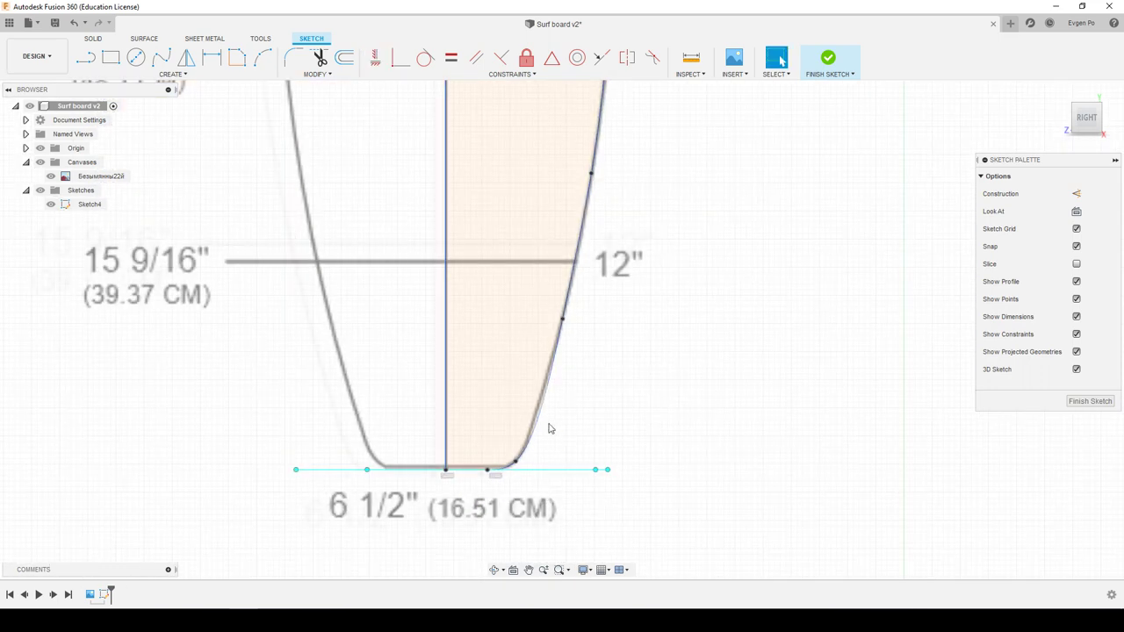
pyautogui.scroll(4, 550, 428)
# Drag the spline's bottom point down so the curve fits the traced tail corner.
pyautogui.click(494, 484)
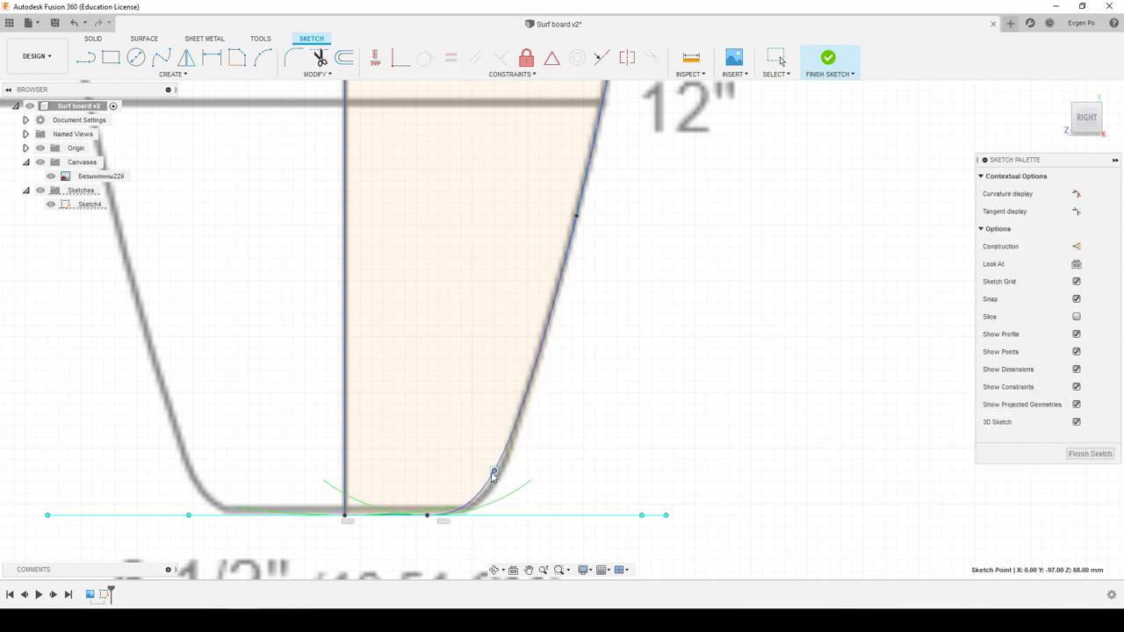
pyautogui.moveTo(483, 484)
pyautogui.mouseDown()
pyautogui.moveTo(491, 490)
pyautogui.moveTo(475, 506)
pyautogui.mouseUp()
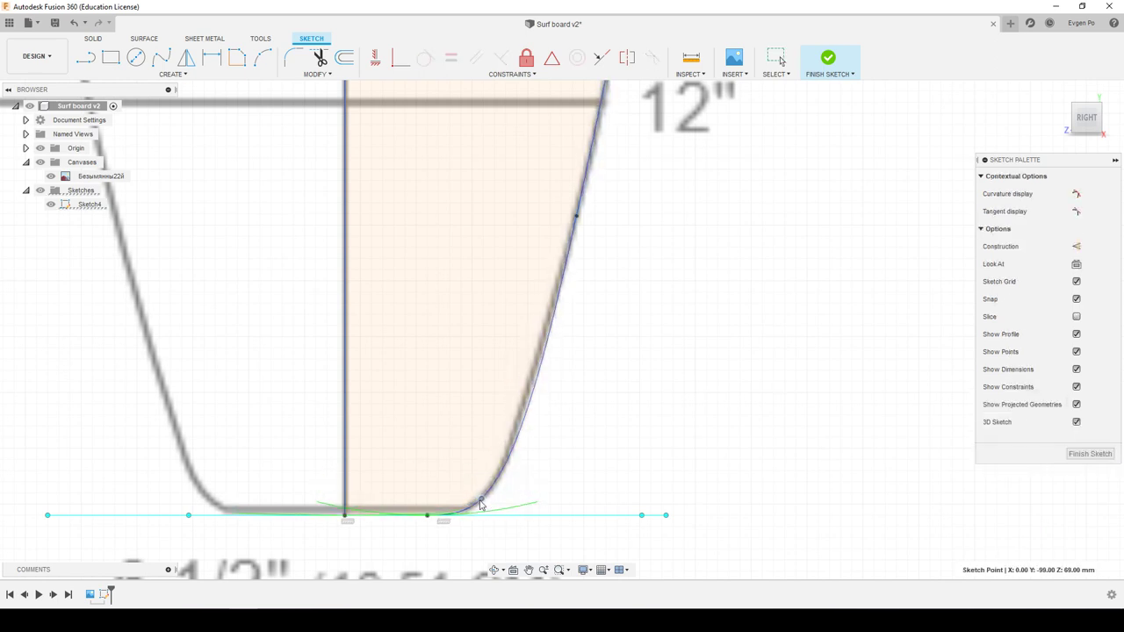
pyautogui.moveTo(479, 506); pyautogui.dragTo(480, 501)
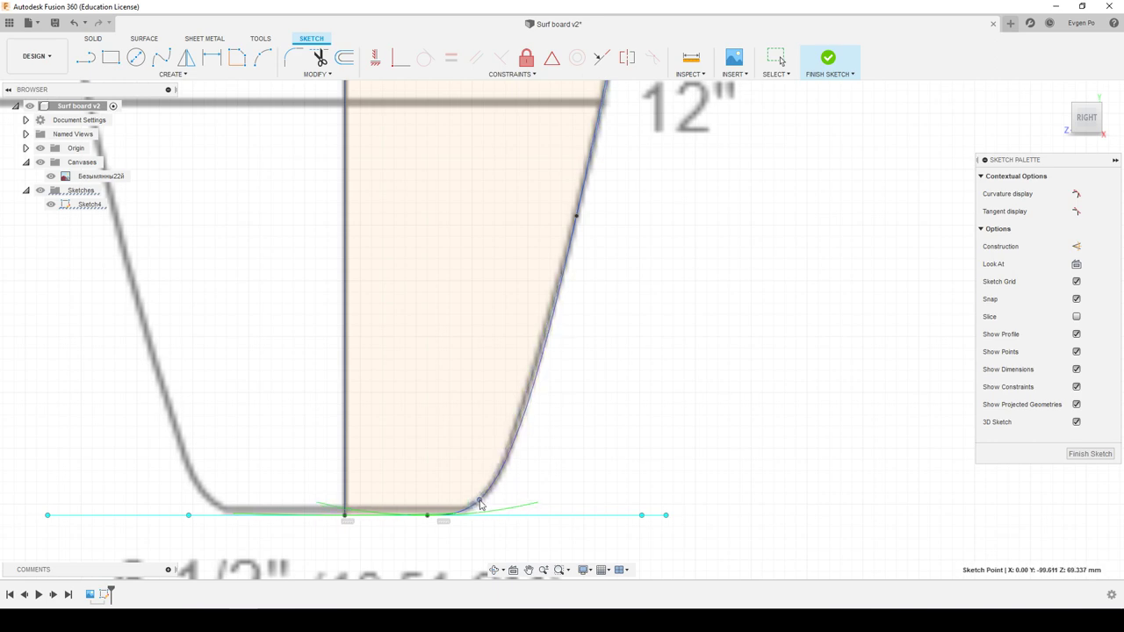
pyautogui.scroll(-3, 483, 505)
pyautogui.scroll(-3, 492, 509)
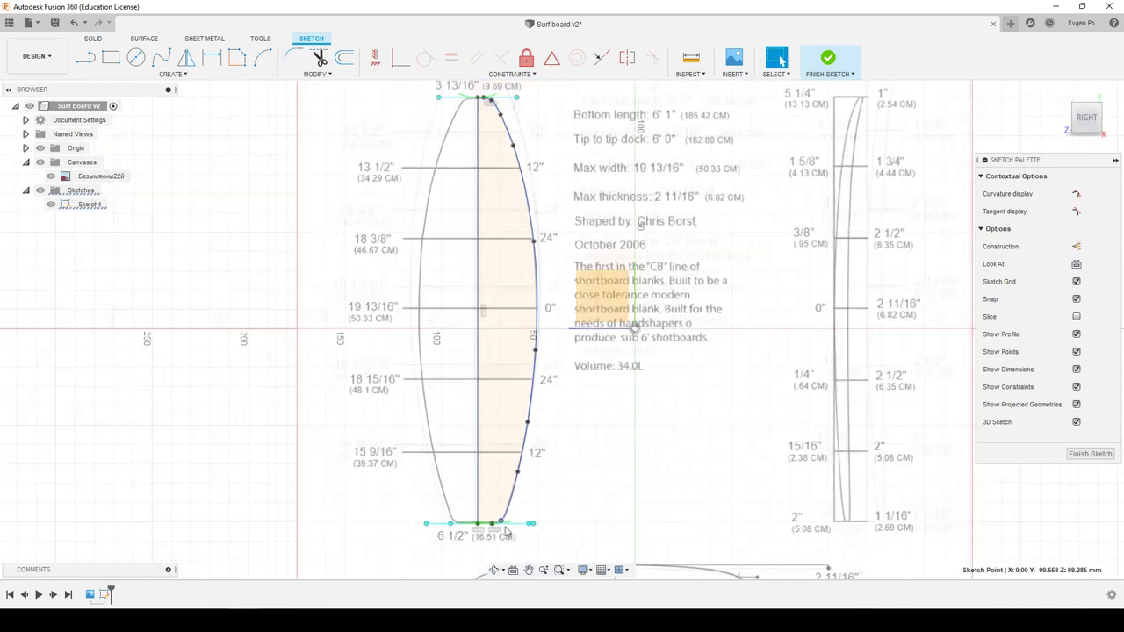
# Mirror the right-half outline spline across the board's centre line.
pyautogui.scroll(-3, 501, 516)
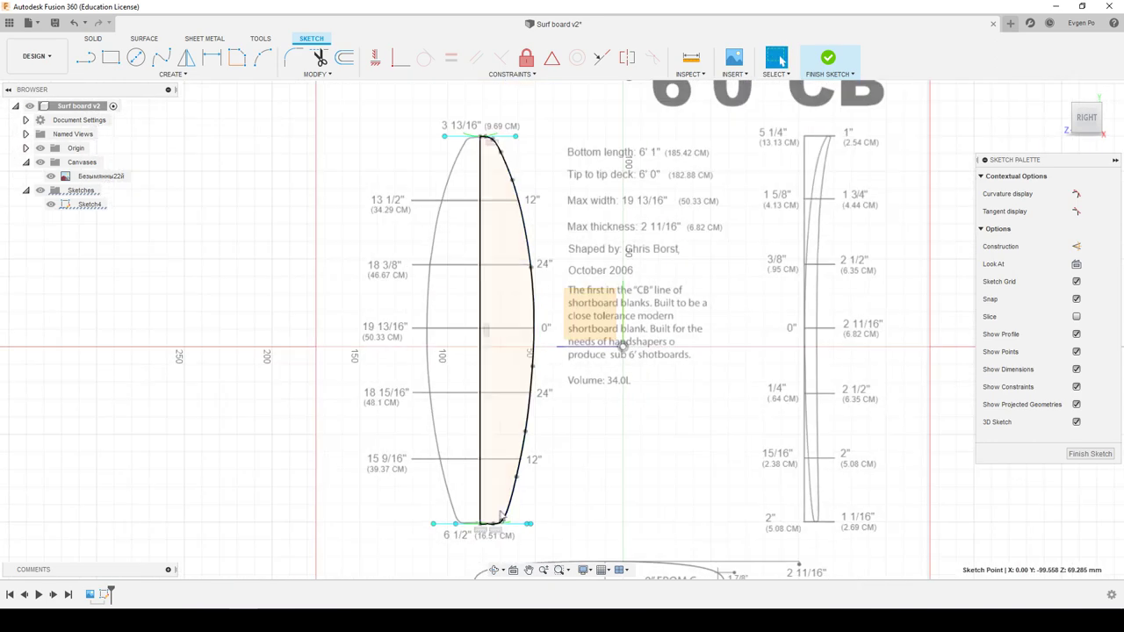
pyautogui.click(187, 59)
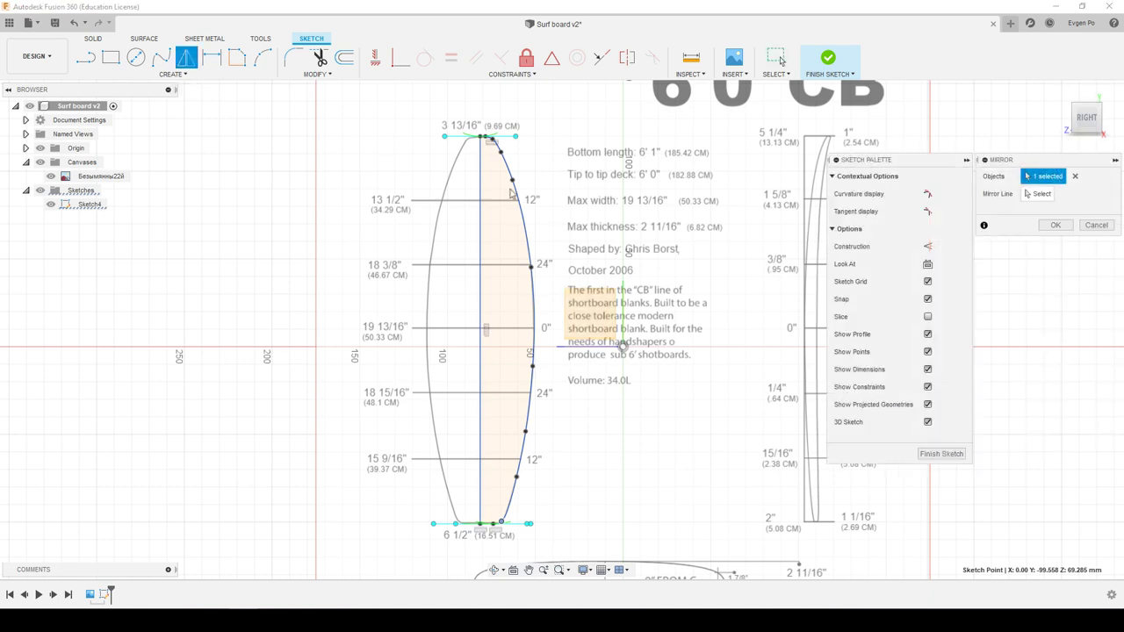
pyautogui.click(525, 225)
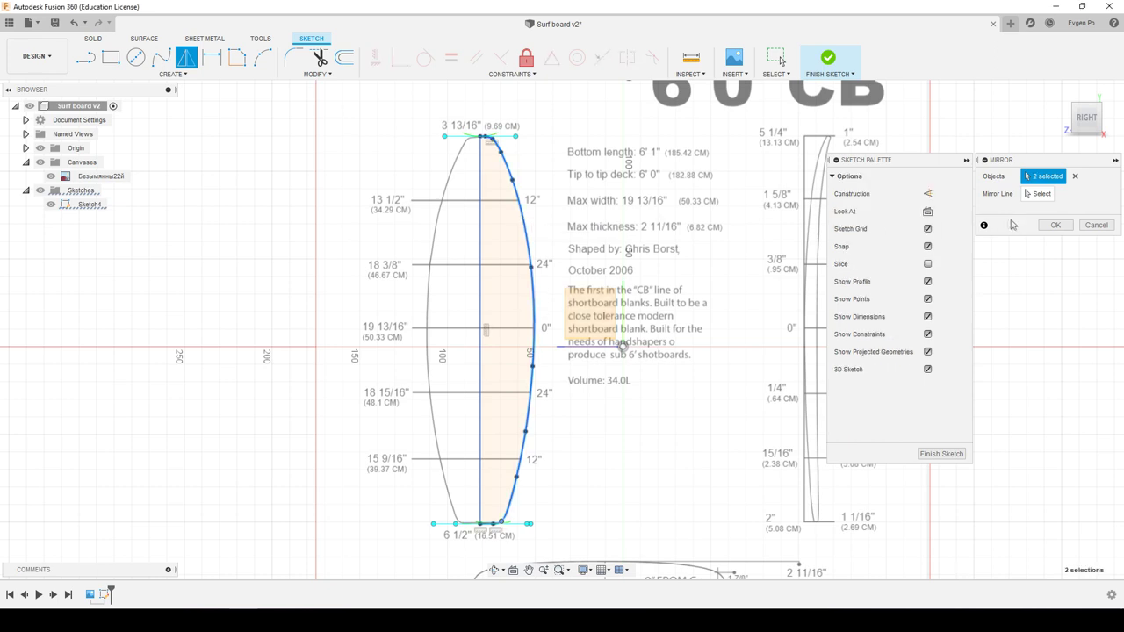
pyautogui.click(1033, 194)
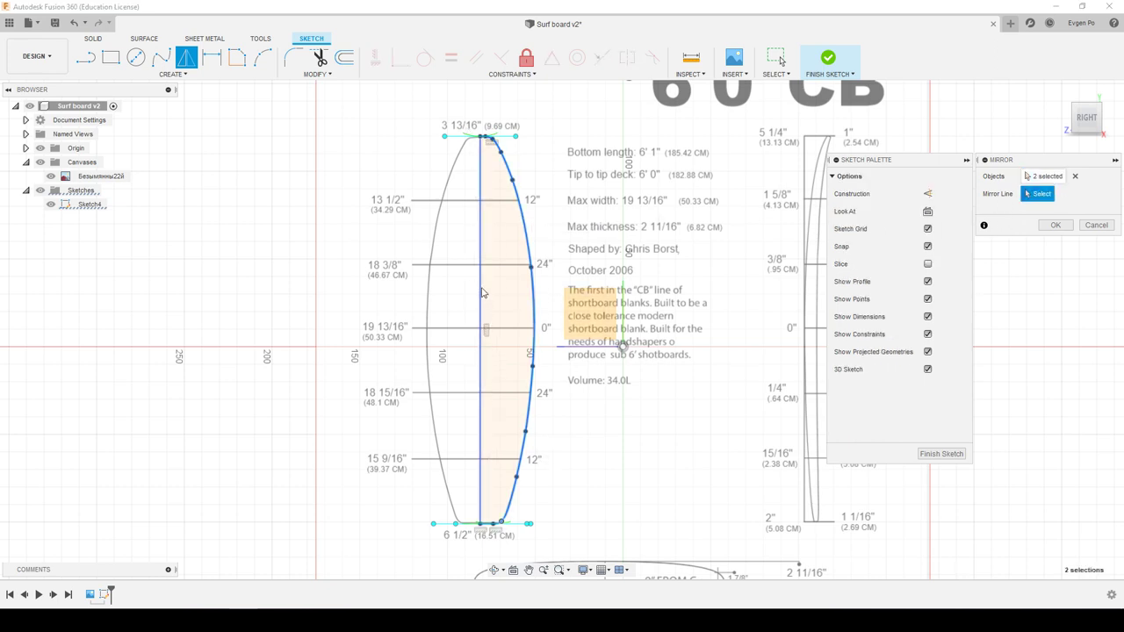
pyautogui.click(481, 293)
pyautogui.click(1056, 225)
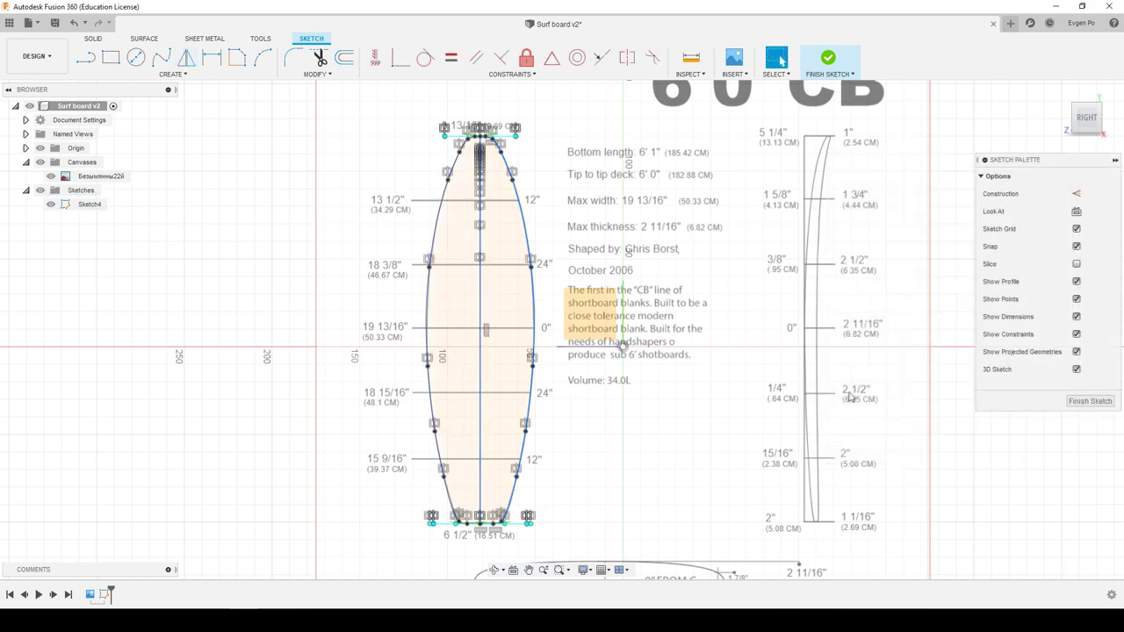
# Finish the sketch and extrude both outline halves 60 mm upward into a new body.
pyautogui.click(1086, 402)
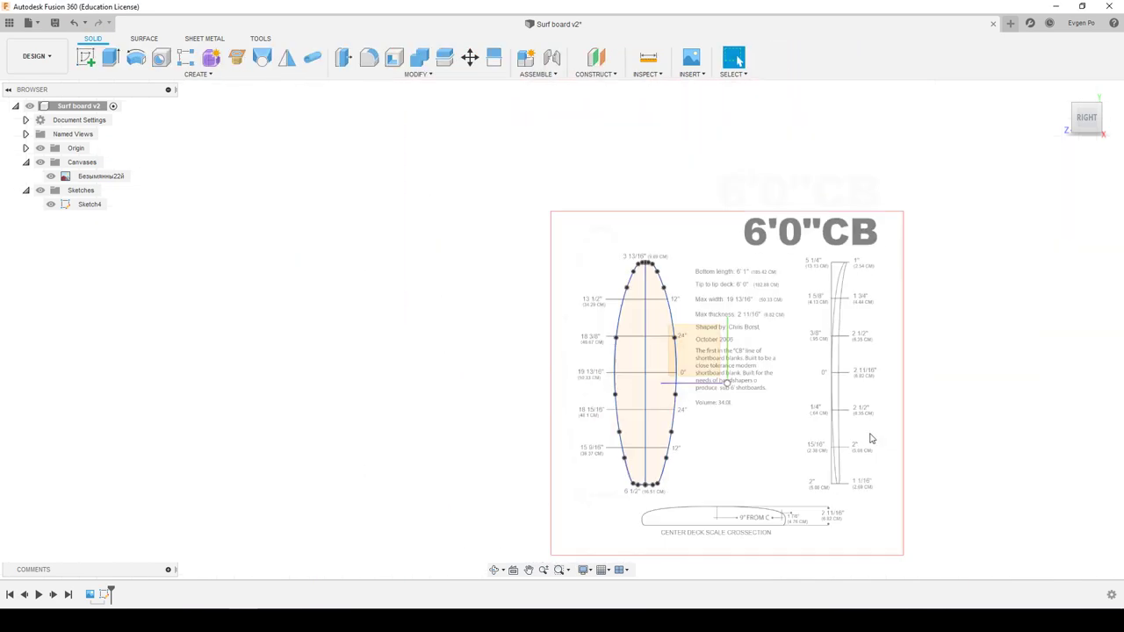
pyautogui.moveTo(735, 371)
pyautogui.keyDown('shift'); pyautogui.mouseDown(button='middle')
pyautogui.moveTo(787, 344)
pyautogui.moveTo(626, 367)
pyautogui.mouseUp(button='middle'); pyautogui.keyUp('shift')
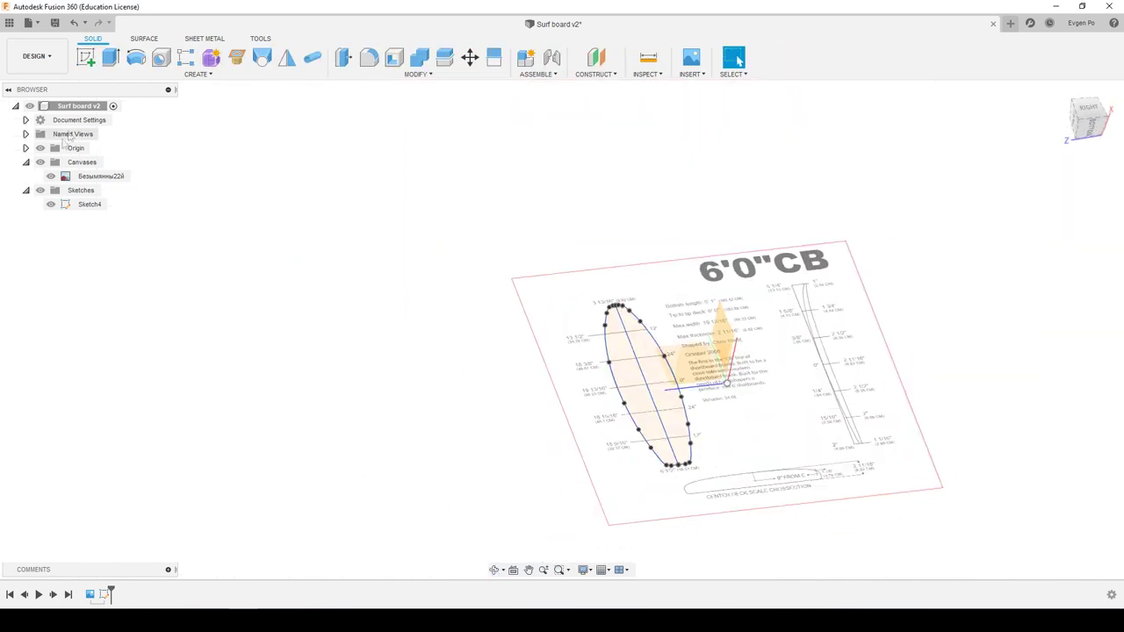
pyautogui.click(110, 58)
pyautogui.scroll(2, 650, 368)
pyautogui.click(672, 395)
pyautogui.click(615, 342)
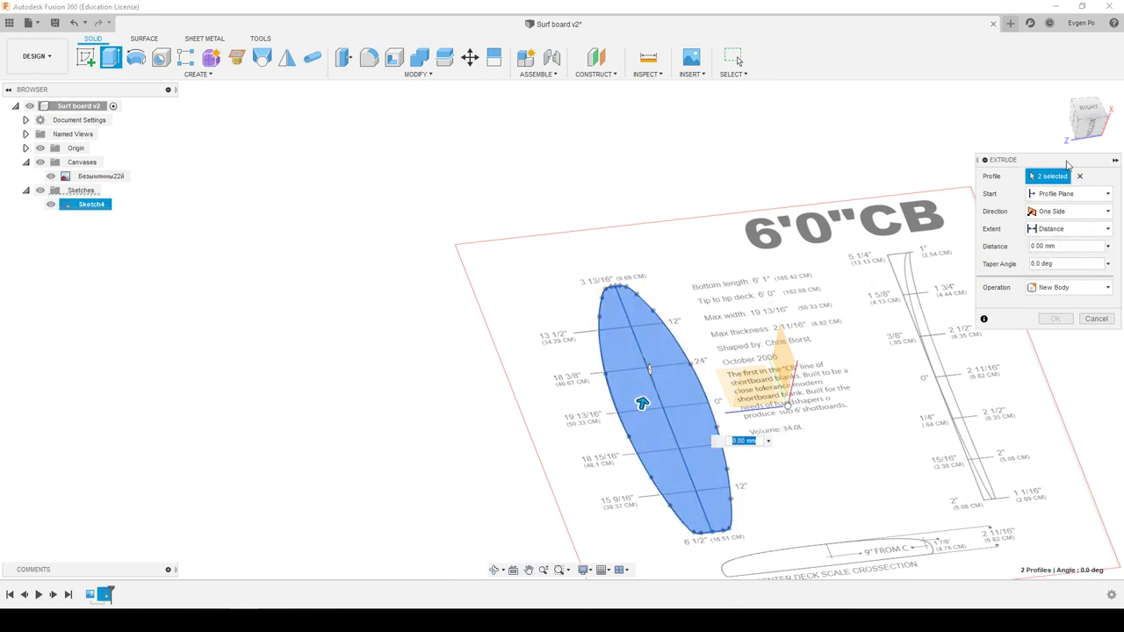
pyautogui.moveTo(1068, 162); pyautogui.dragTo(1005, 143)
pyautogui.keyDown('shift'); pyautogui.moveTo(757, 356); pyautogui.dragTo(709, 408, button='middle'); pyautogui.keyUp('shift')
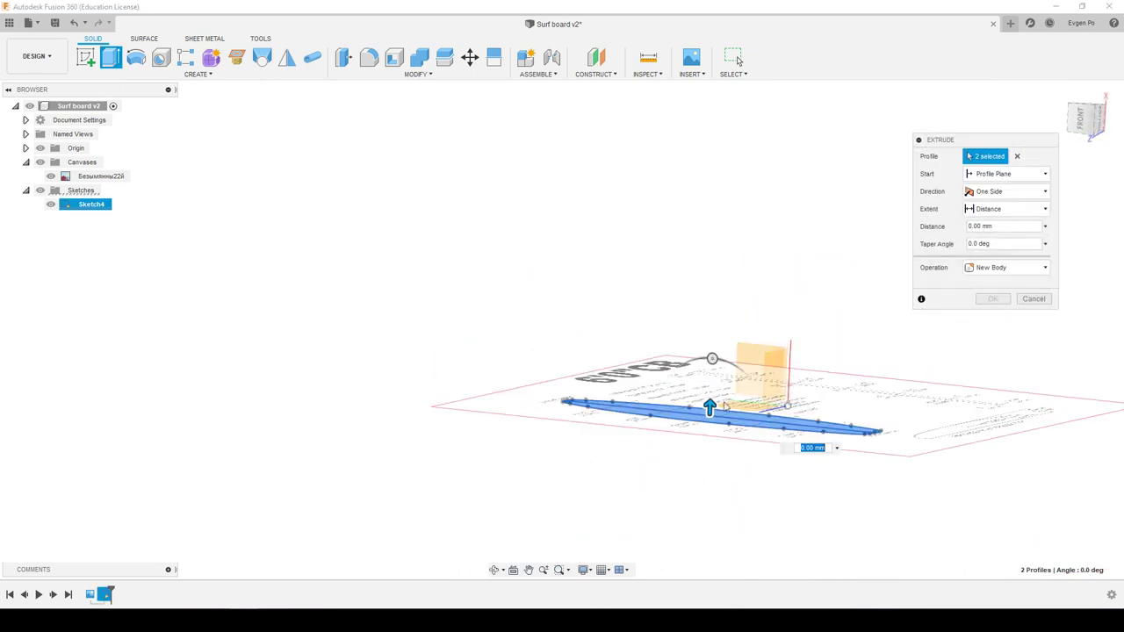
pyautogui.moveTo(710, 406)
pyautogui.mouseDown()
pyautogui.moveTo(712, 321)
pyautogui.moveTo(704, 326)
pyautogui.mouseUp()
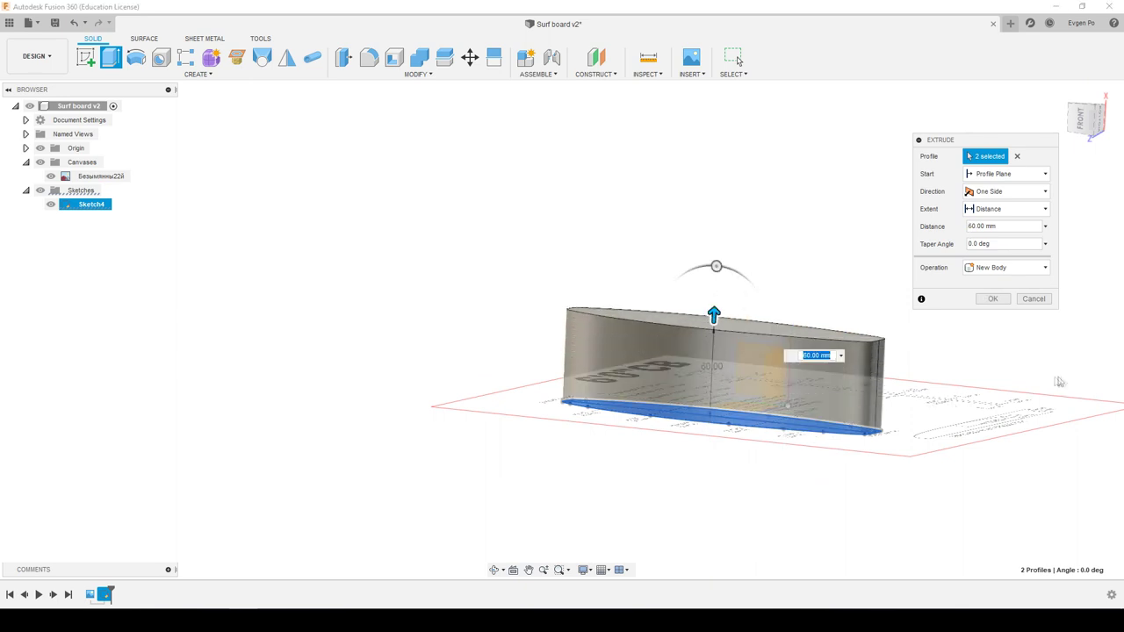
pyautogui.keyDown('shift'); pyautogui.moveTo(790, 248); pyautogui.dragTo(988, 312, button='middle'); pyautogui.keyUp('shift')
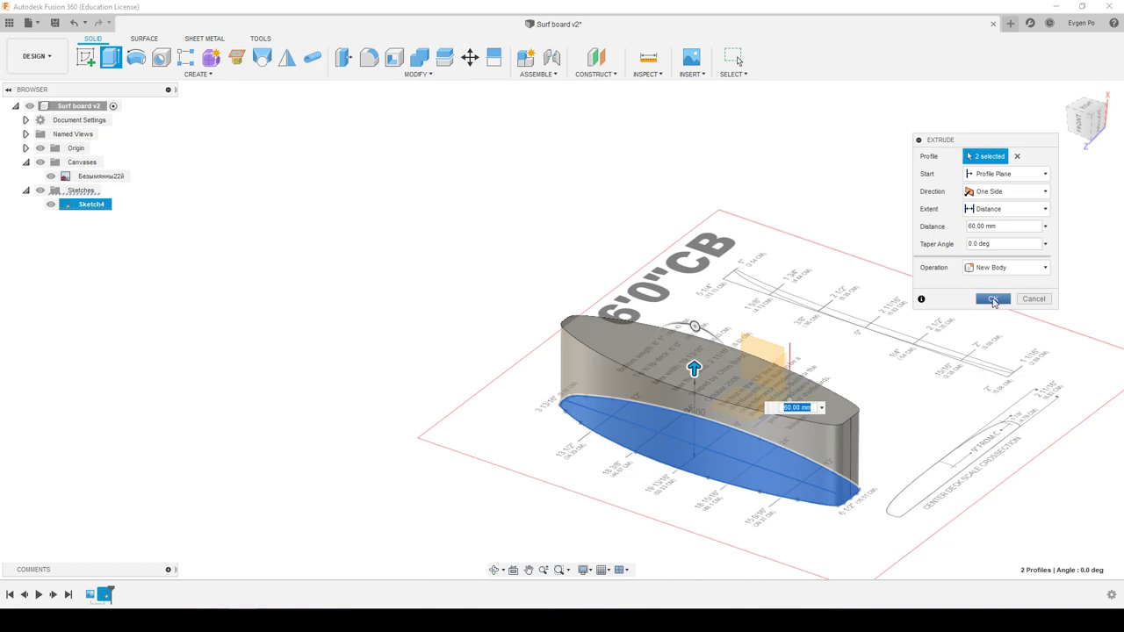
pyautogui.click(993, 299)
pyautogui.moveTo(782, 378)
pyautogui.keyDown('shift'); pyautogui.mouseDown(button='middle')
pyautogui.moveTo(799, 360)
pyautogui.moveTo(793, 451)
pyautogui.moveTo(693, 387)
pyautogui.mouseUp(button='middle'); pyautogui.keyUp('shift')
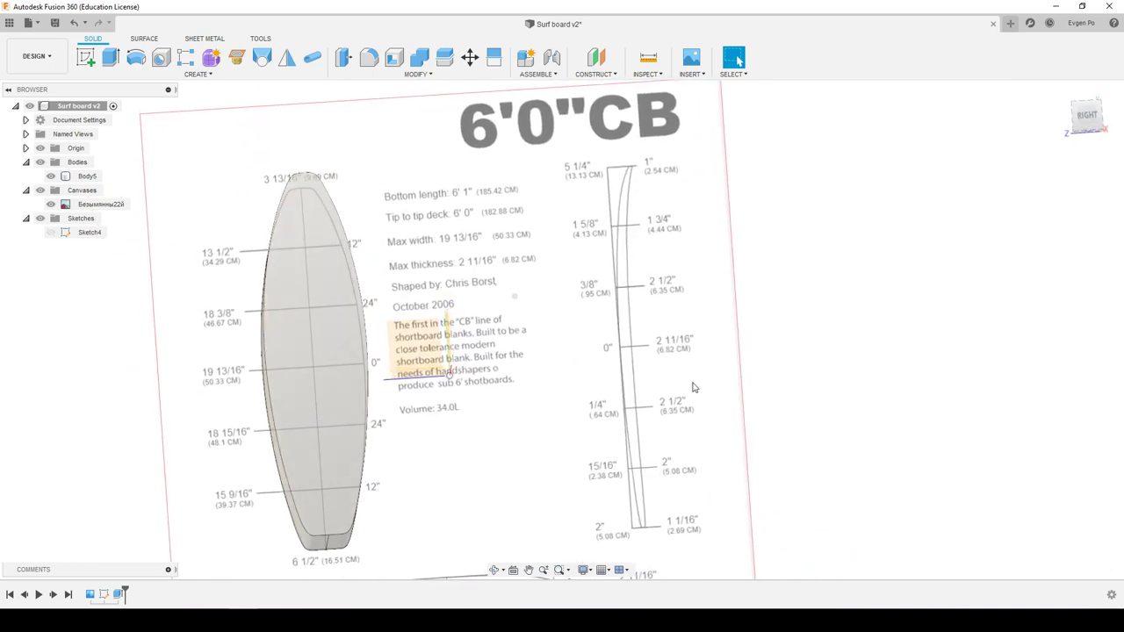
pyautogui.moveTo(690, 388)
pyautogui.keyDown('shift'); pyautogui.mouseDown(button='middle')
pyautogui.moveTo(545, 376)
pyautogui.moveTo(395, 385)
pyautogui.moveTo(312, 420)
pyautogui.mouseUp(button='middle'); pyautogui.keyUp('shift')
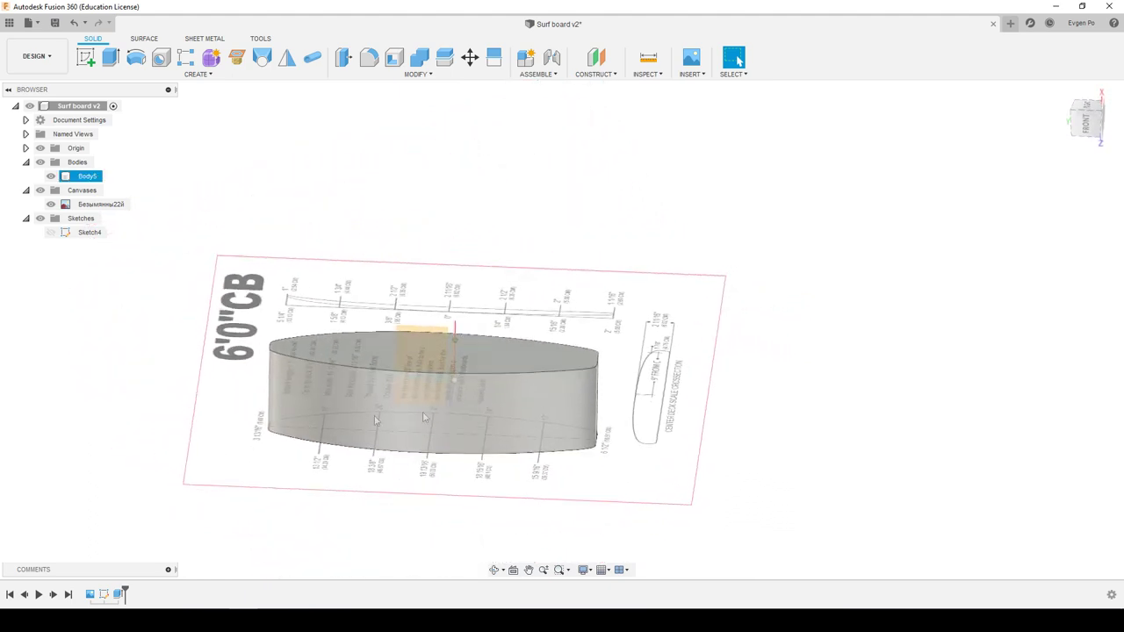
pyautogui.keyDown('shift'); pyautogui.moveTo(515, 398); pyautogui.dragTo(225, 262, button='middle'); pyautogui.keyUp('shift')
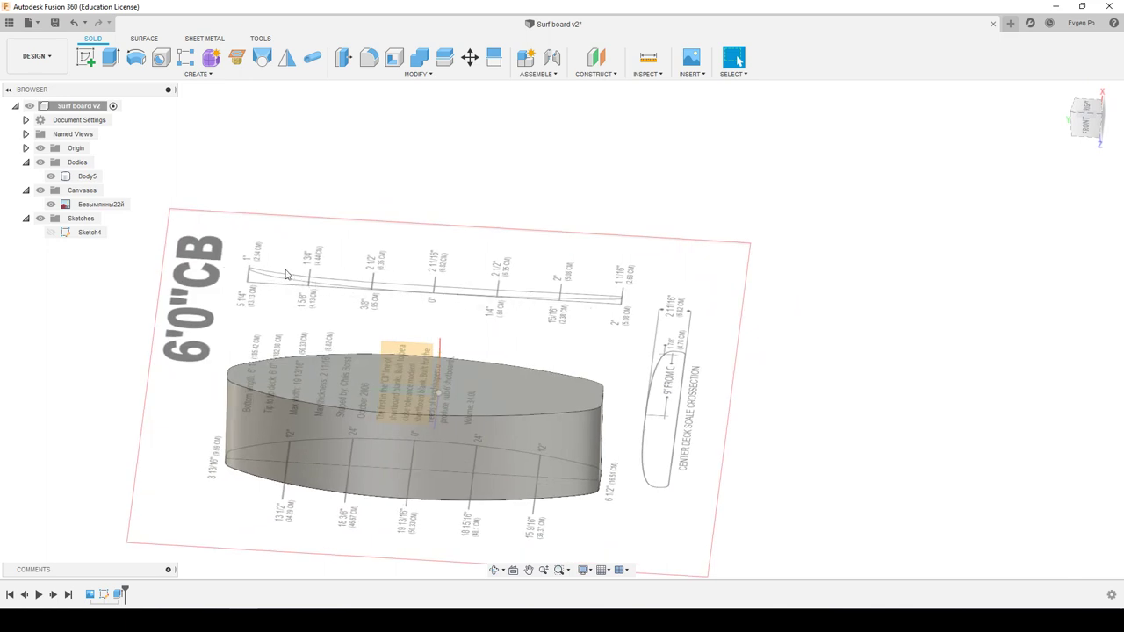
pyautogui.scroll(-4, 288, 275)
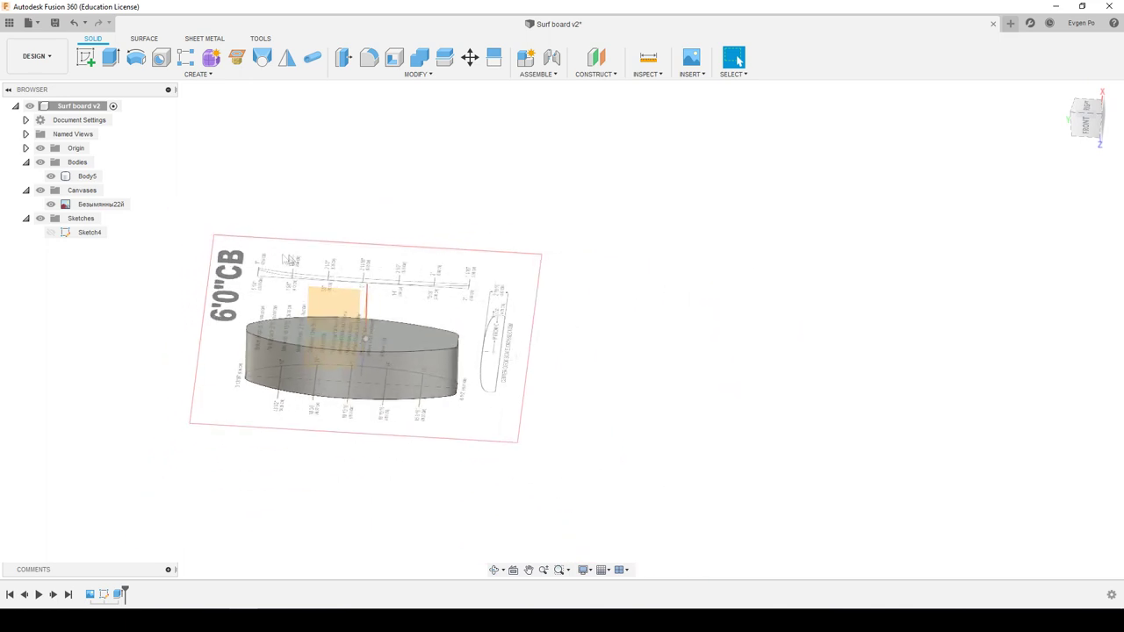
# Insert Безымянный22й.png as a new canvas image on the XY plane.
pyautogui.keyDown('shift'); pyautogui.moveTo(219, 254); pyautogui.dragTo(668, 234, button='middle'); pyautogui.keyUp('shift')
pyautogui.click(344, 300)
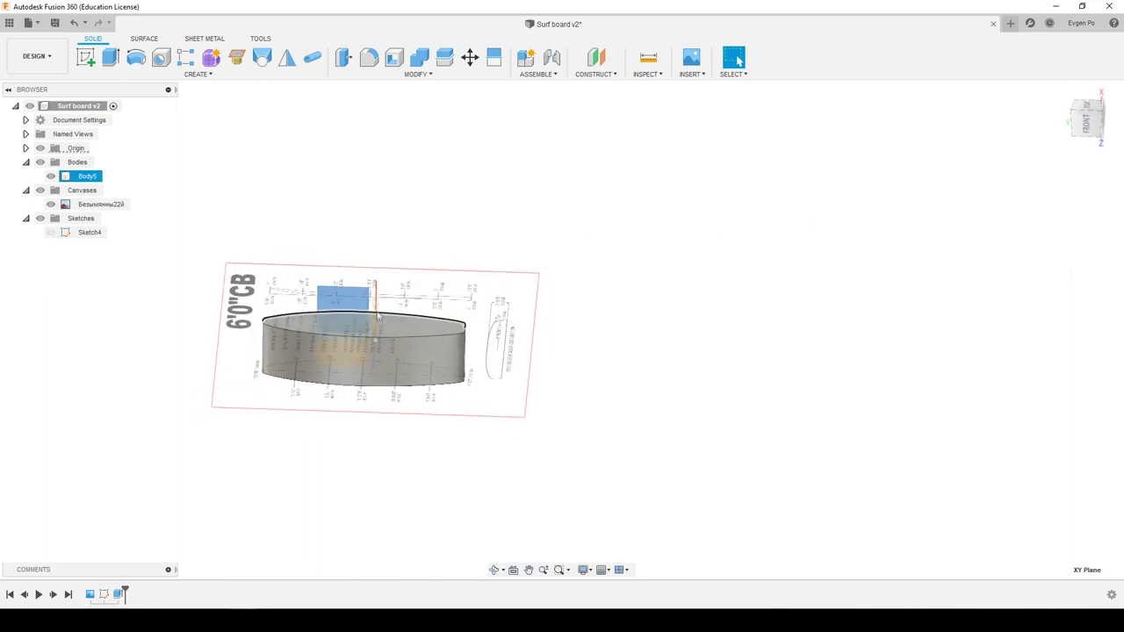
pyautogui.click(653, 76)
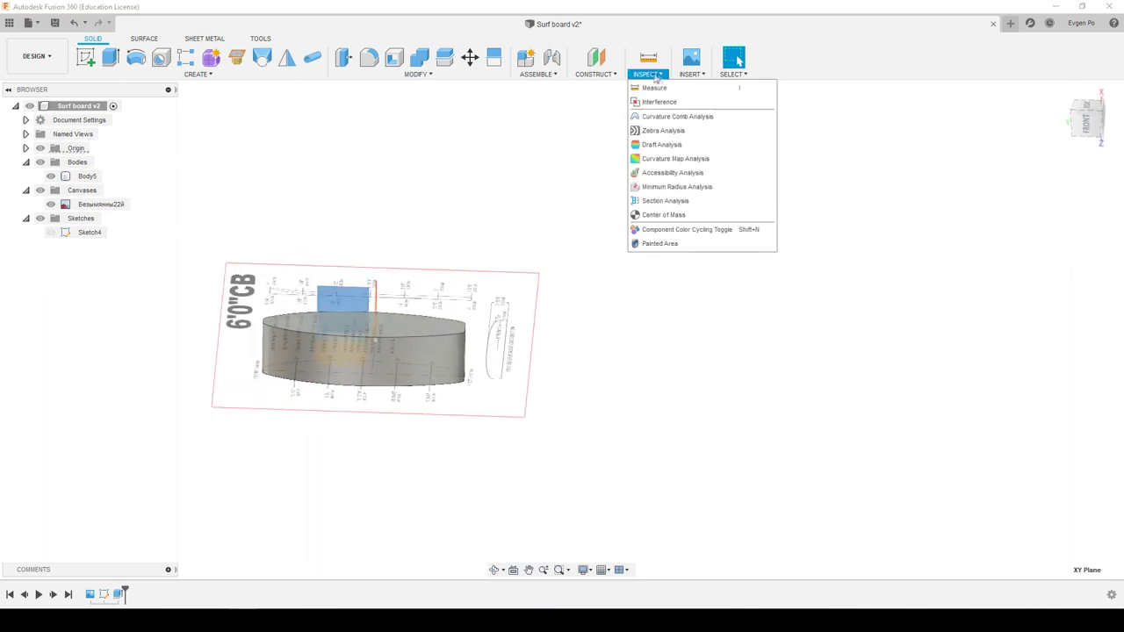
pyautogui.click(713, 115)
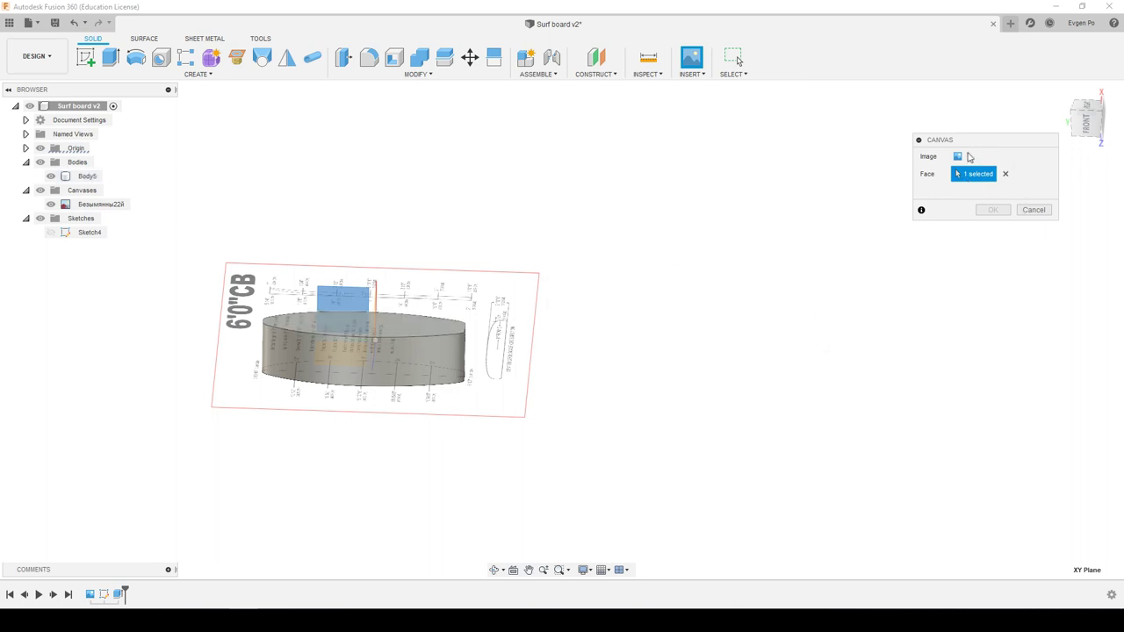
pyautogui.click(958, 155)
pyautogui.scroll(-1, 446, 258)
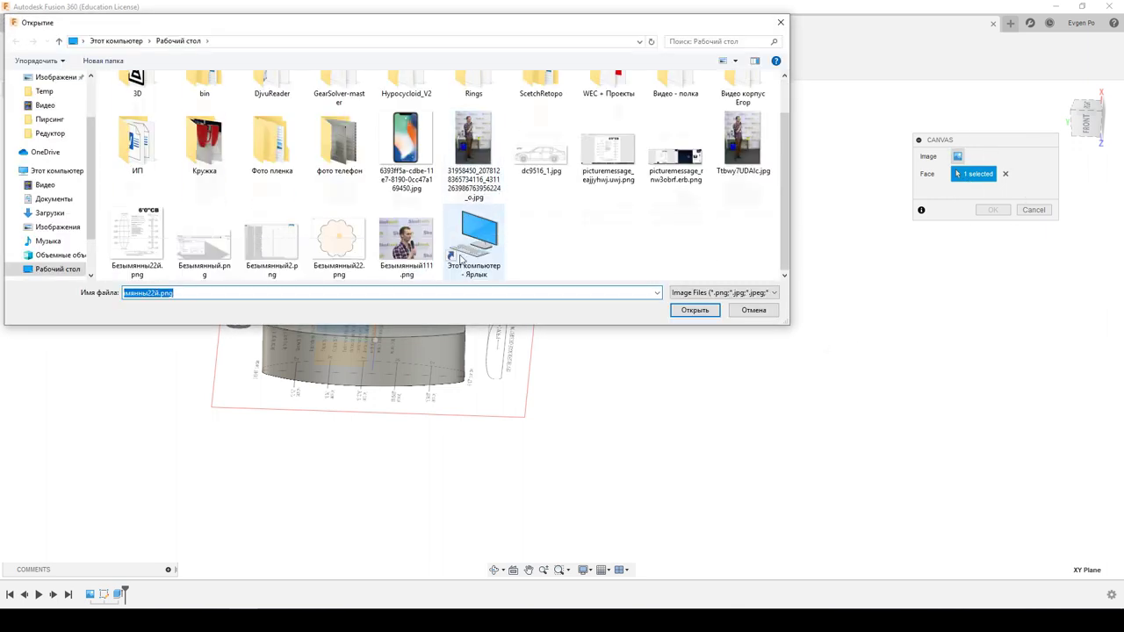
pyautogui.doubleClick(151, 249)
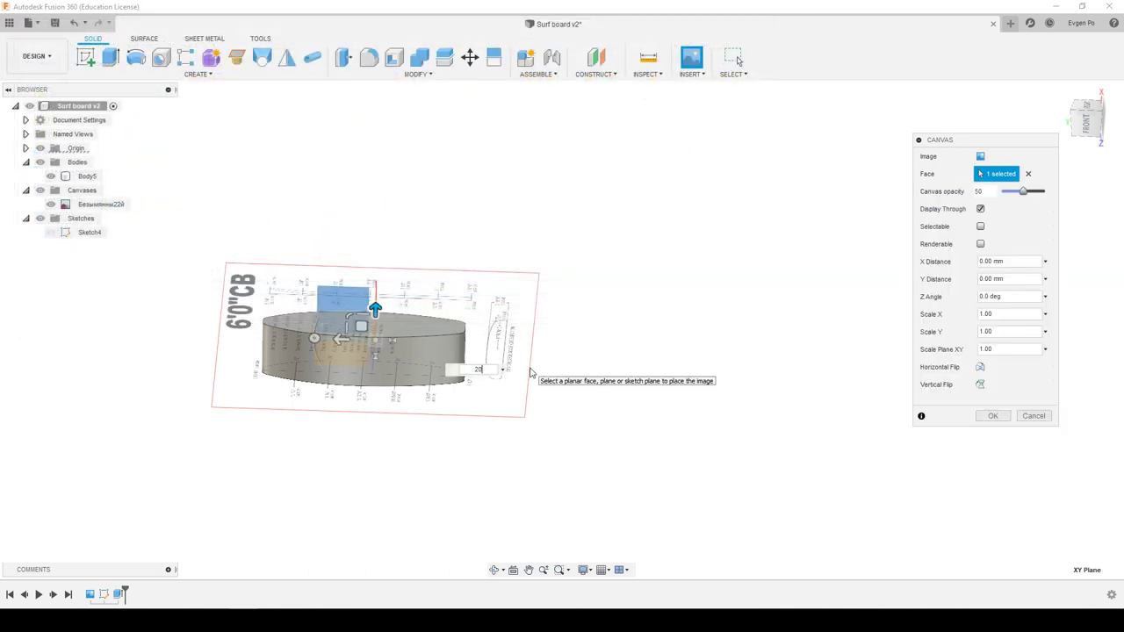
# Offset the canvas 20 mm in X and scale it to 20 on the XY plane.
pyautogui.press('Return')
pyautogui.moveTo(361, 309)
pyautogui.mouseDown()
pyautogui.moveTo(361, 324)
pyautogui.moveTo(530, 368)
pyautogui.mouseUp()
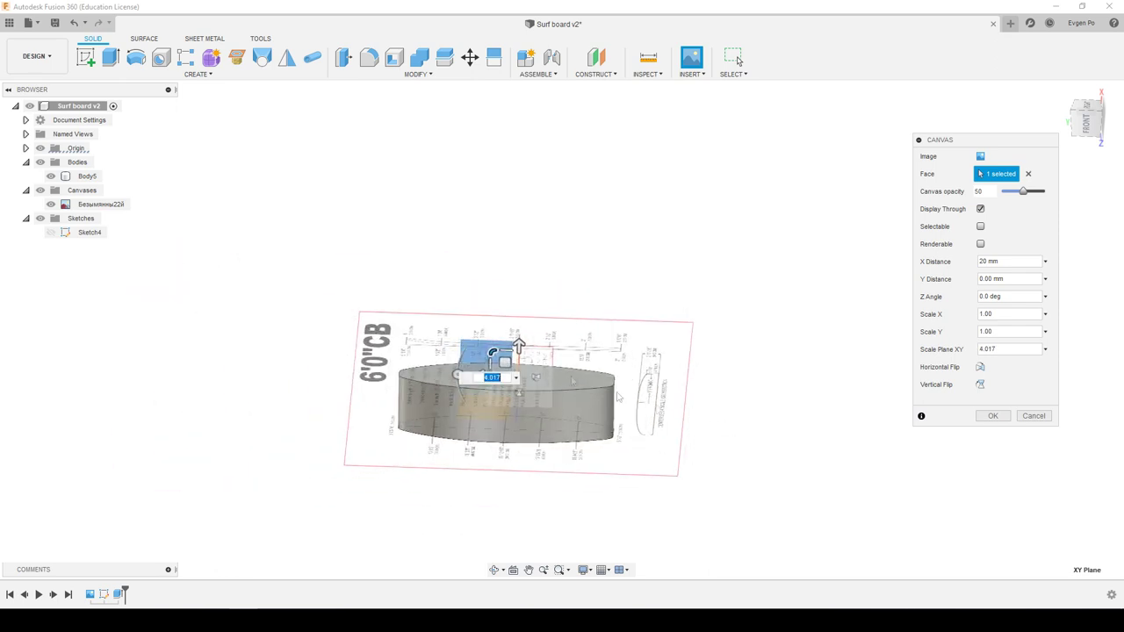
pyautogui.write('20')
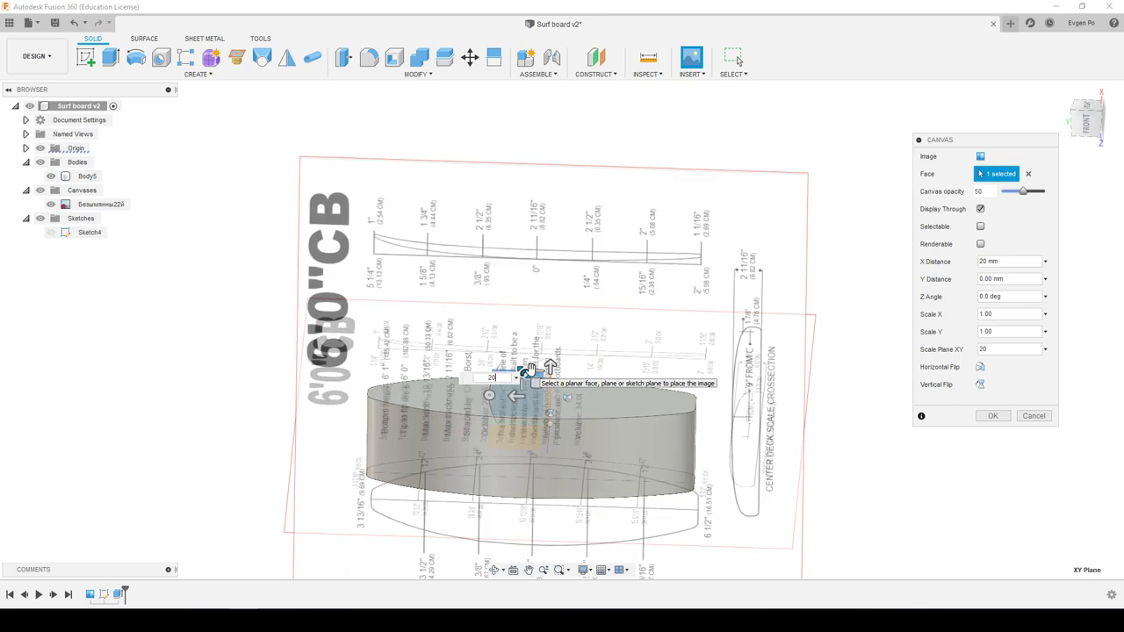
pyautogui.scroll(-3, 524, 373)
pyautogui.moveTo(524, 374)
pyautogui.keyDown('shift'); pyautogui.mouseDown(button='middle')
pyautogui.moveTo(559, 367)
pyautogui.moveTo(524, 397)
pyautogui.moveTo(514, 377)
pyautogui.moveTo(541, 383)
pyautogui.mouseUp(button='middle'); pyautogui.keyUp('shift')
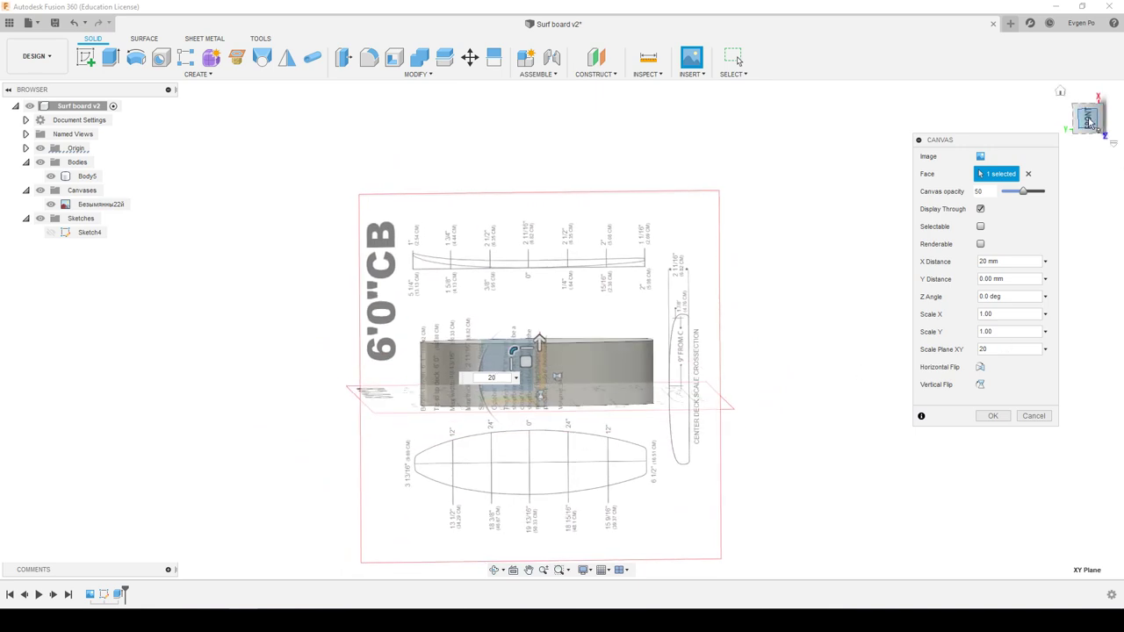
pyautogui.scroll(2, 446, 317)
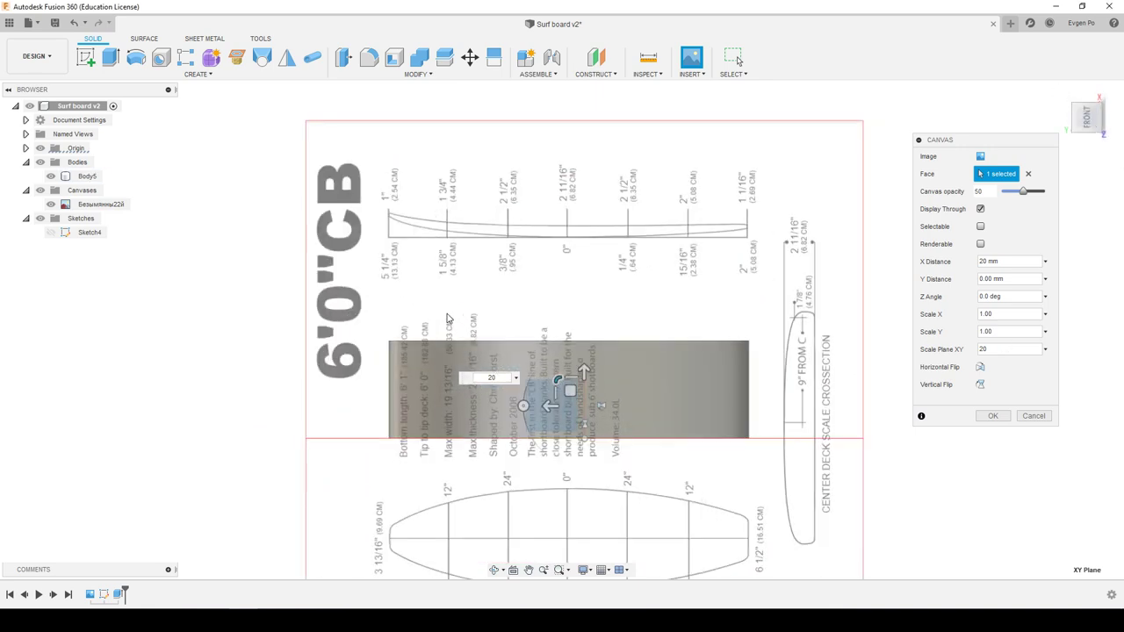
# Drag the canvas's X offset handle to reposition the image along X.
pyautogui.moveTo(583, 369); pyautogui.dragTo(584, 518)
pyautogui.scroll(2, 431, 394)
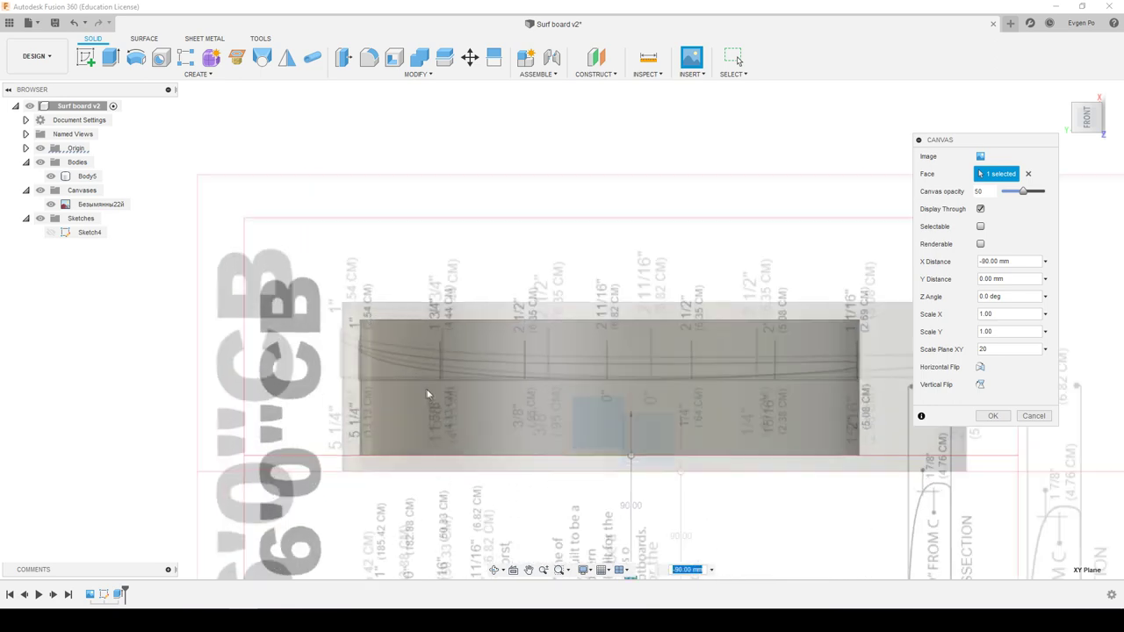
pyautogui.scroll(3, 331, 304)
pyautogui.scroll(2, 334, 321)
pyautogui.scroll(3, 328, 307)
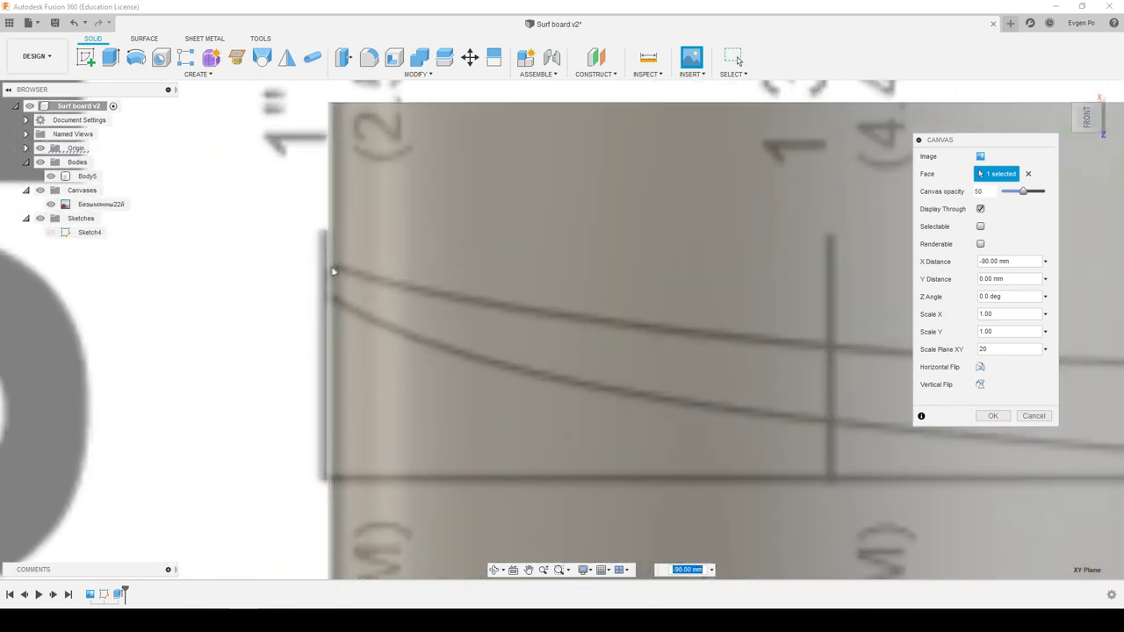
pyautogui.scroll(-3, 298, 279)
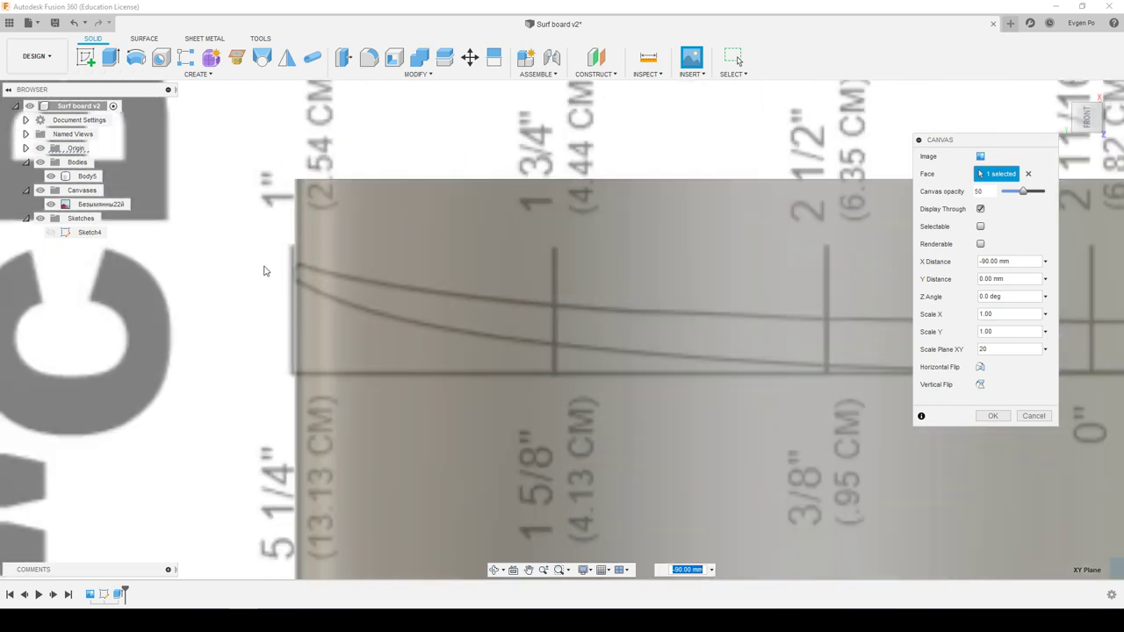
pyautogui.scroll(-3, 439, 281)
pyautogui.scroll(-2, 637, 284)
pyautogui.scroll(4, 637, 283)
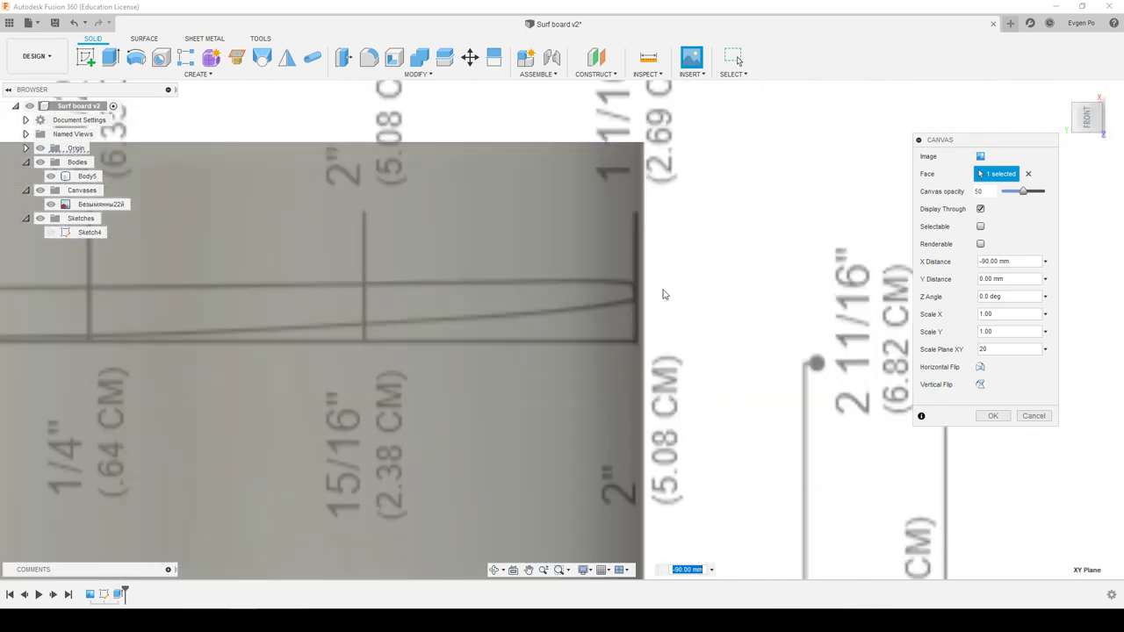
pyautogui.scroll(-3, 698, 204)
pyautogui.scroll(-3, 696, 202)
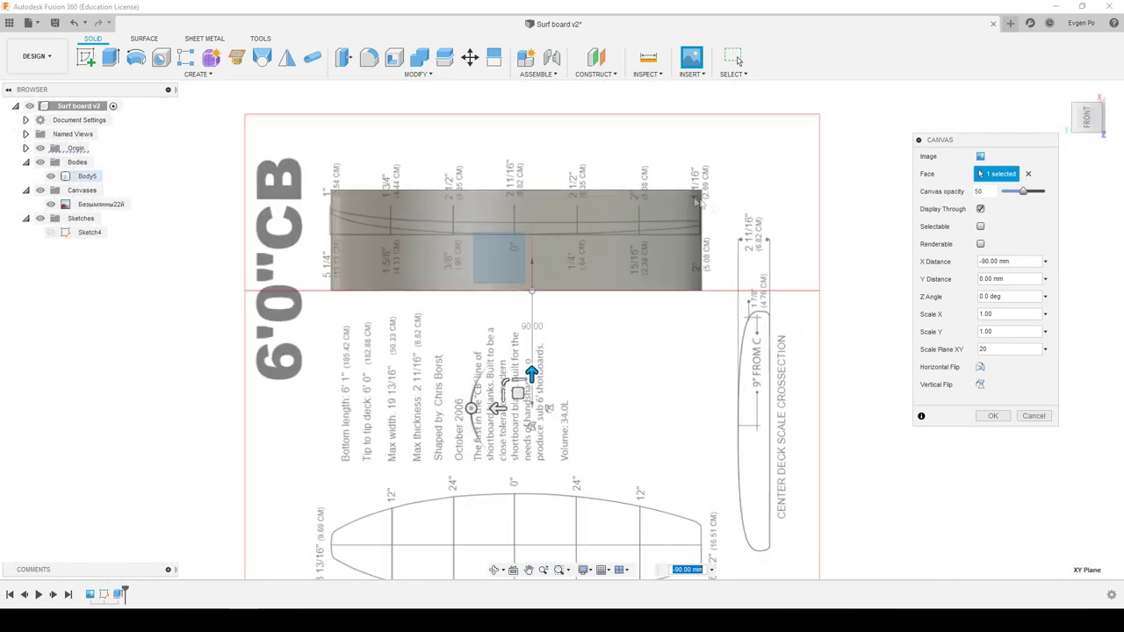
pyautogui.scroll(2, 527, 405)
pyautogui.scroll(1, 544, 413)
pyautogui.scroll(-2, 563, 437)
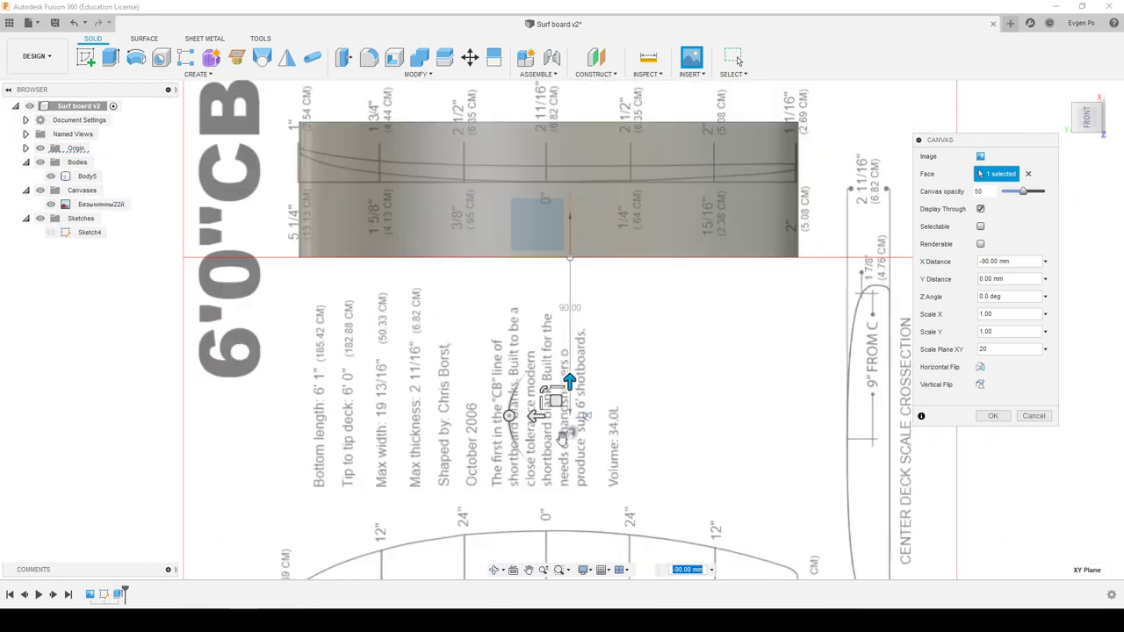
# Set the canvas Y offset to -1 mm and confirm the placement.
pyautogui.click(534, 416)
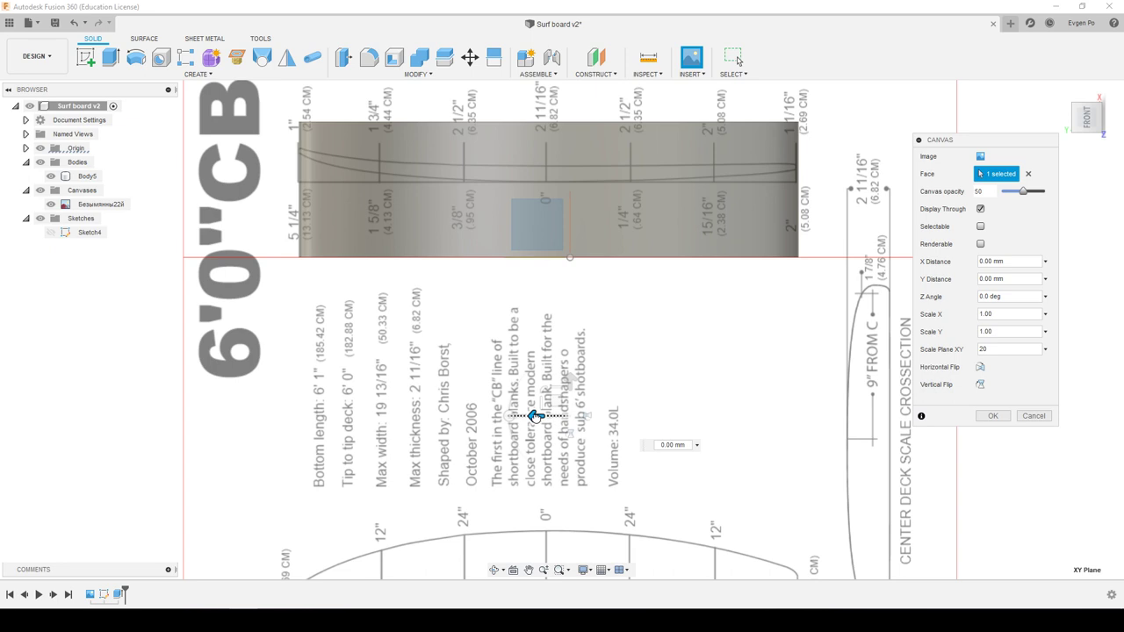
pyautogui.moveTo(534, 416)
pyautogui.mouseDown()
pyautogui.moveTo(555, 416)
pyautogui.moveTo(534, 416)
pyautogui.mouseUp()
pyautogui.click(982, 278)
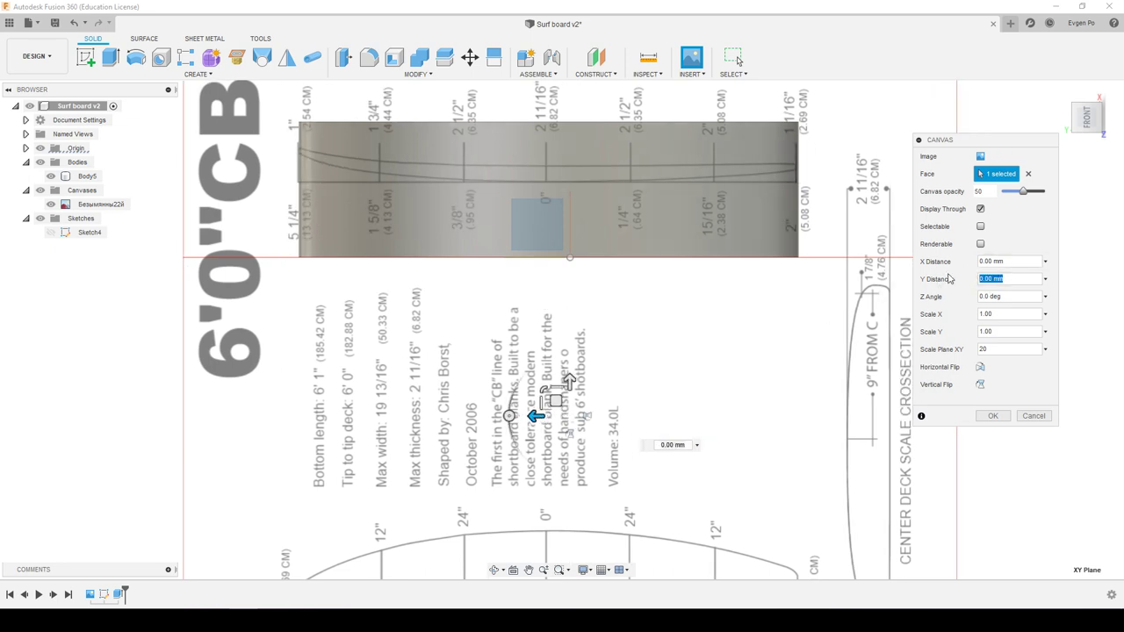
pyautogui.write('-1')
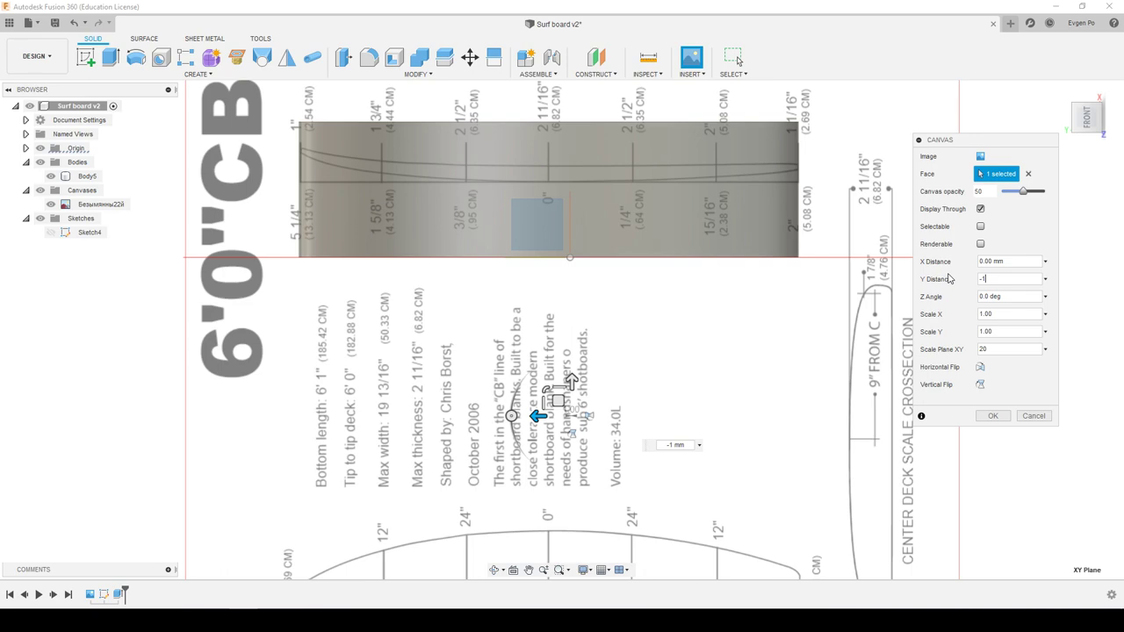
pyautogui.scroll(4, 402, 140)
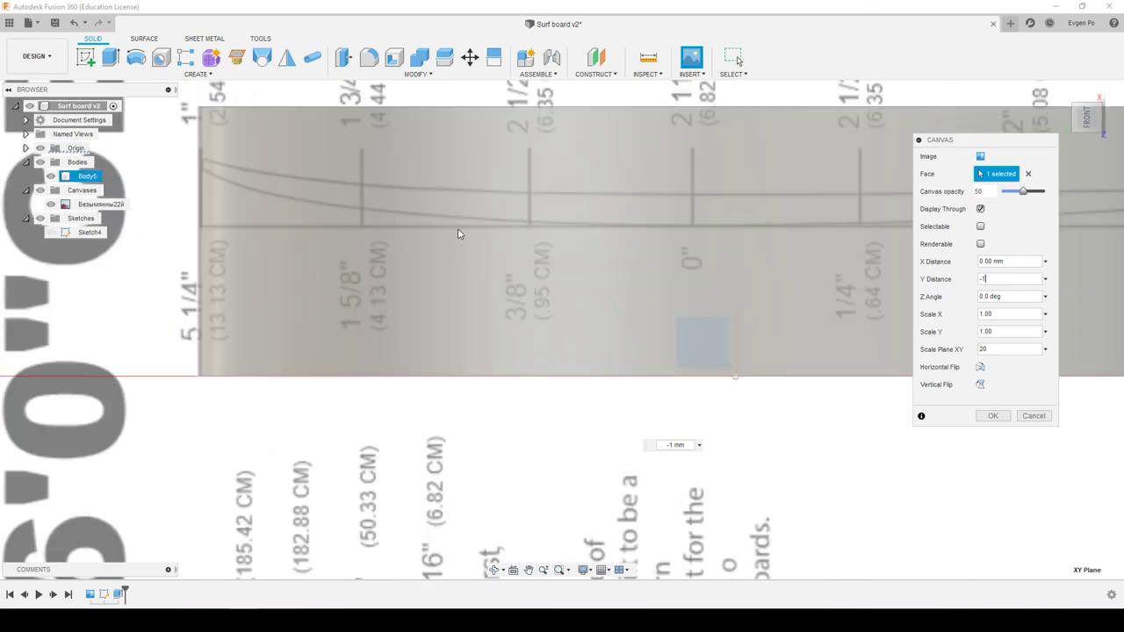
pyautogui.scroll(-2, 458, 228)
pyautogui.scroll(-2, 457, 226)
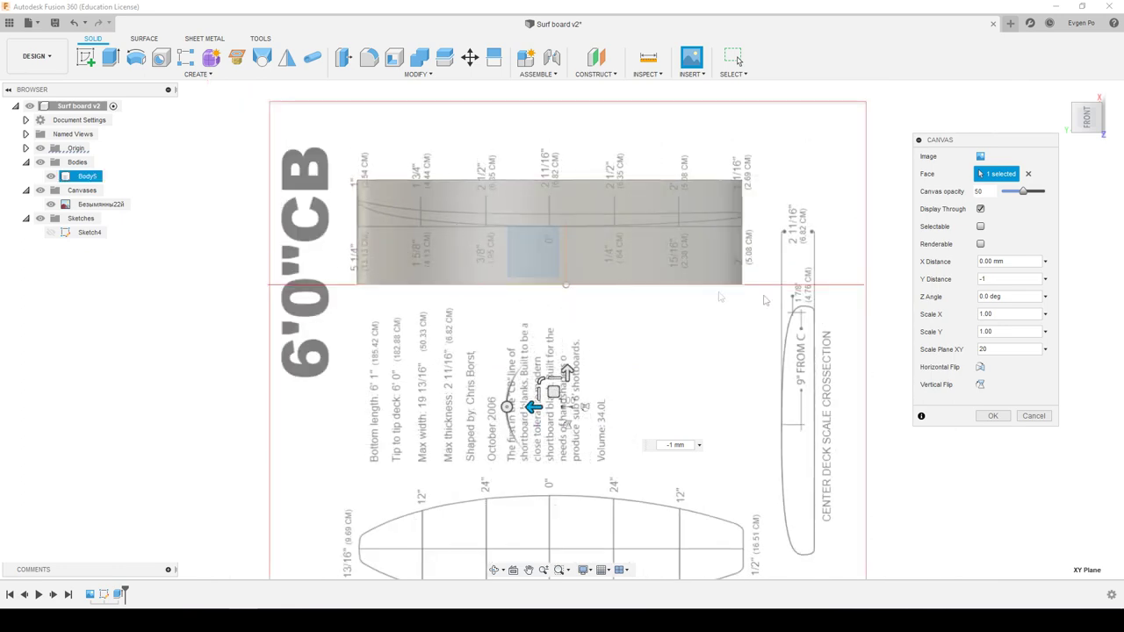
pyautogui.click(993, 416)
# Start calibrating the first canvas and hide the surfboard body.
pyautogui.keyDown('shift'); pyautogui.moveTo(969, 403); pyautogui.dragTo(797, 209, button='middle'); pyautogui.keyUp('shift')
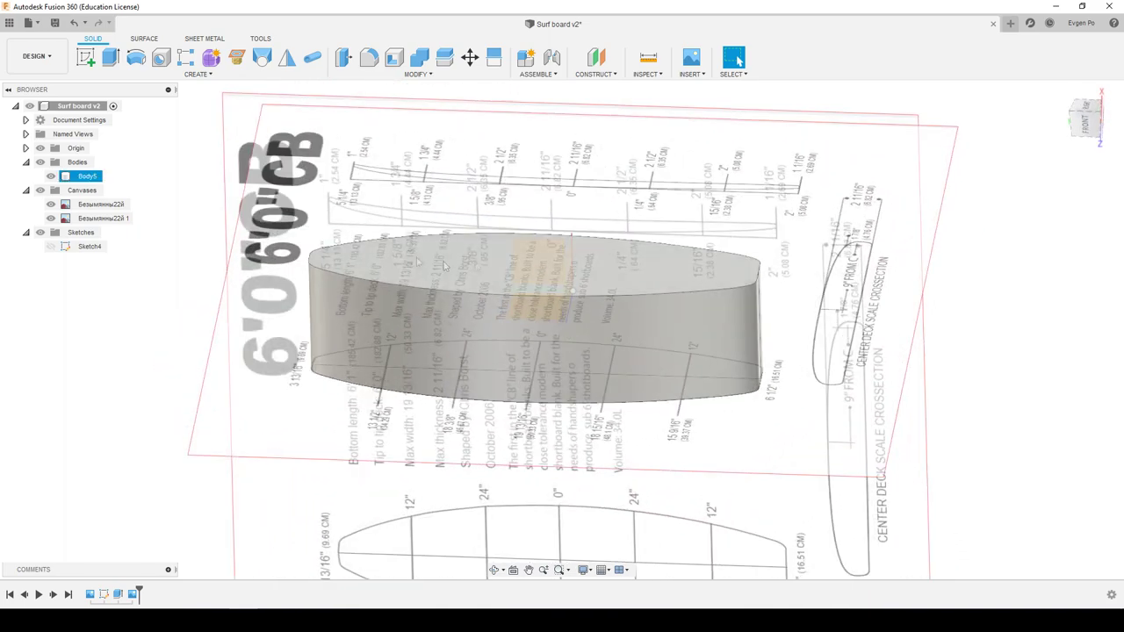
pyautogui.keyDown('shift'); pyautogui.moveTo(571, 290); pyautogui.dragTo(389, 234, button='middle'); pyautogui.keyUp('shift')
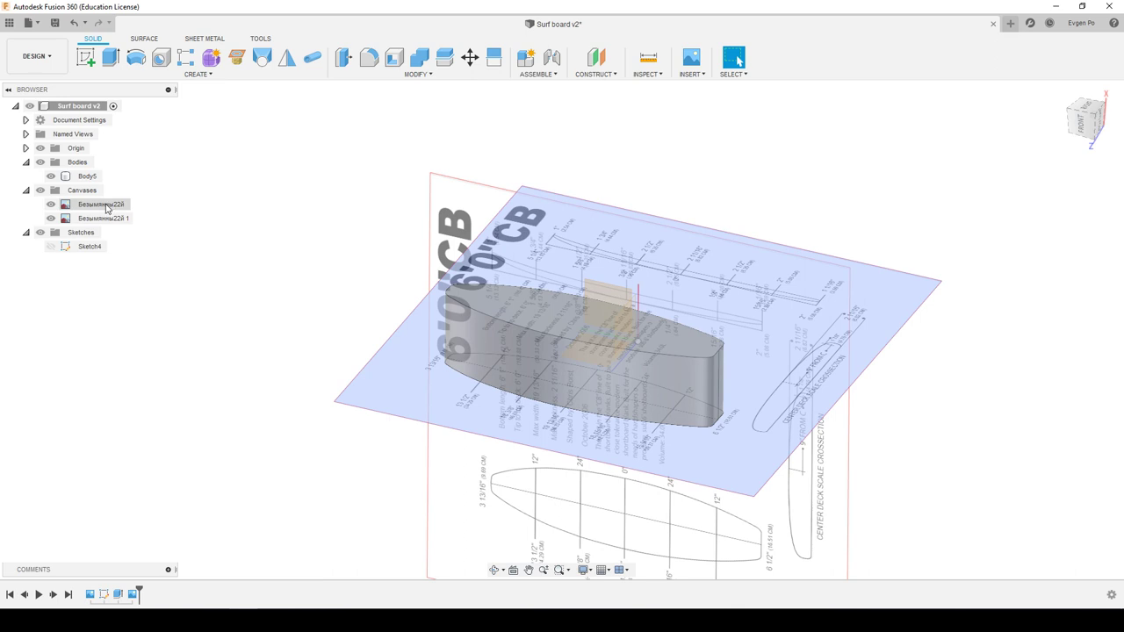
pyautogui.rightClick(103, 205)
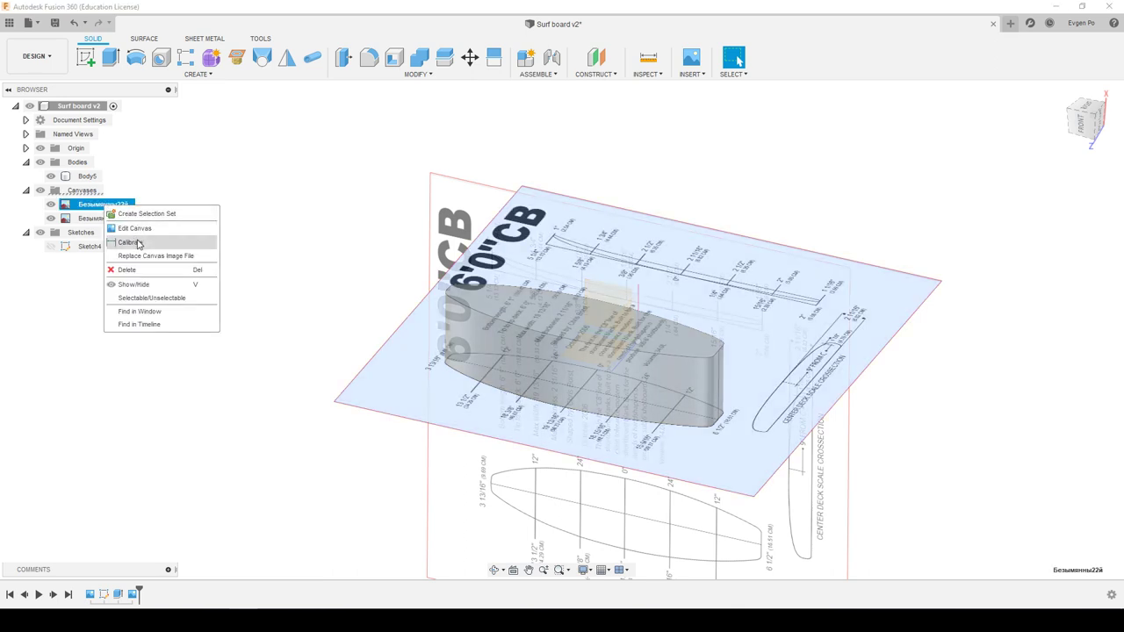
pyautogui.click(138, 243)
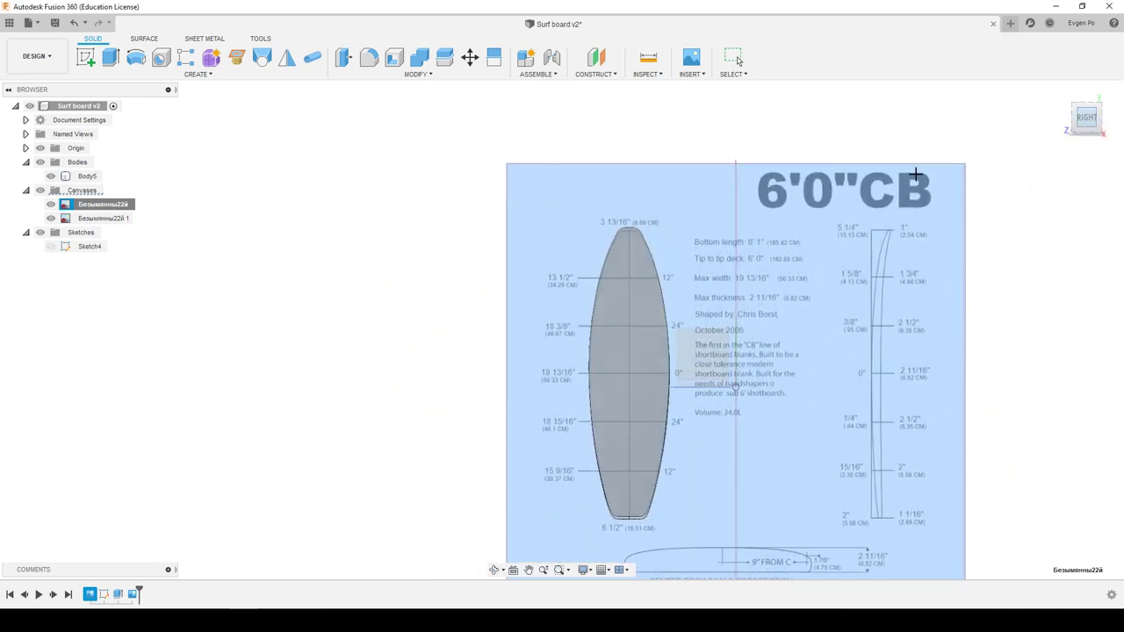
pyautogui.scroll(3, 643, 250)
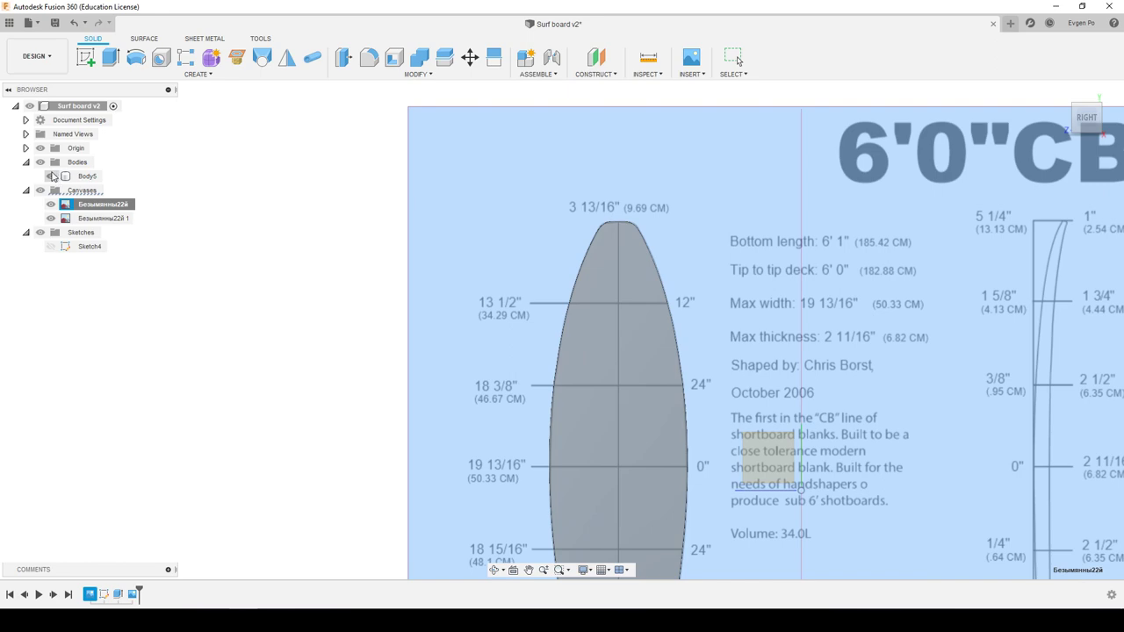
pyautogui.click(51, 175)
# Place a calibration point at the board tail, then cancel and reopen the canvas options.
pyautogui.scroll(3, 617, 218)
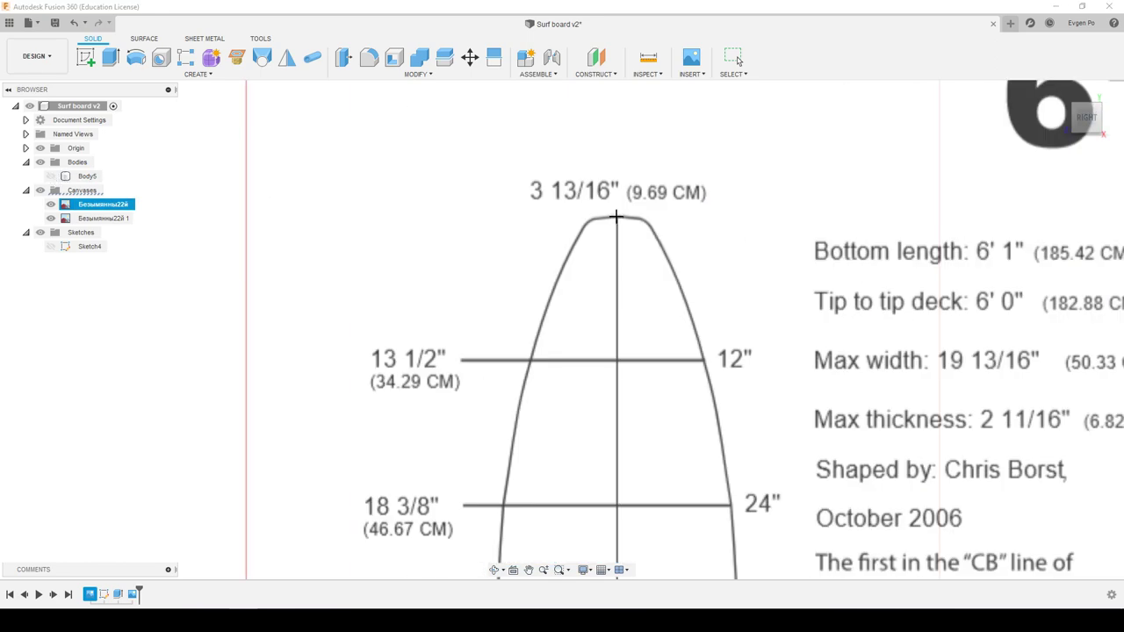
pyautogui.scroll(-5, 527, 171)
pyautogui.scroll(3, 529, 396)
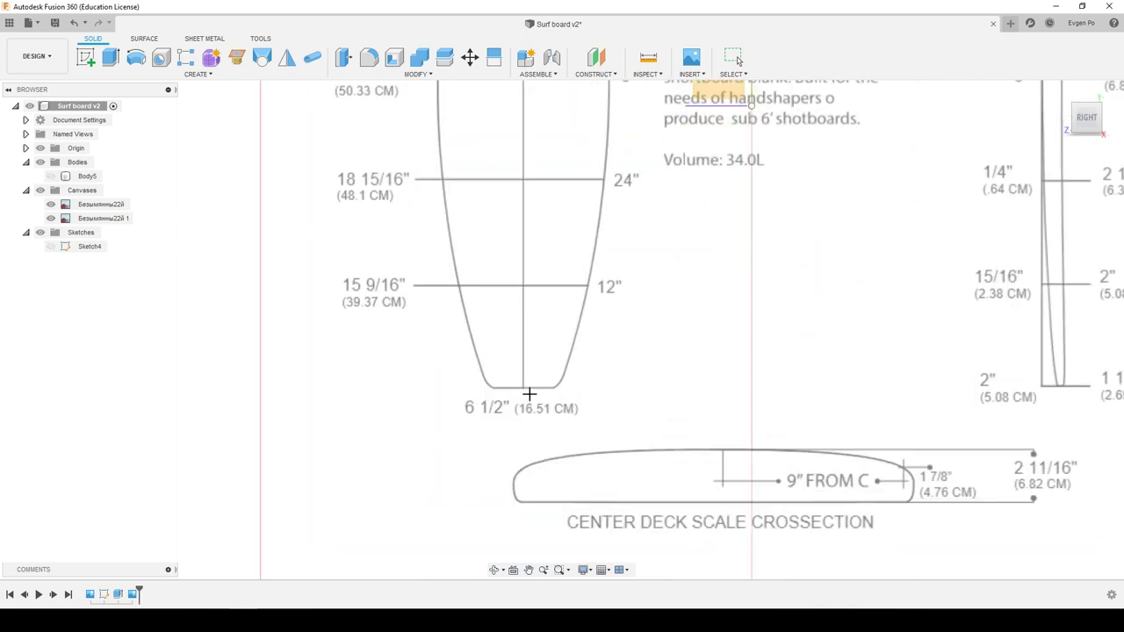
pyautogui.click(523, 387)
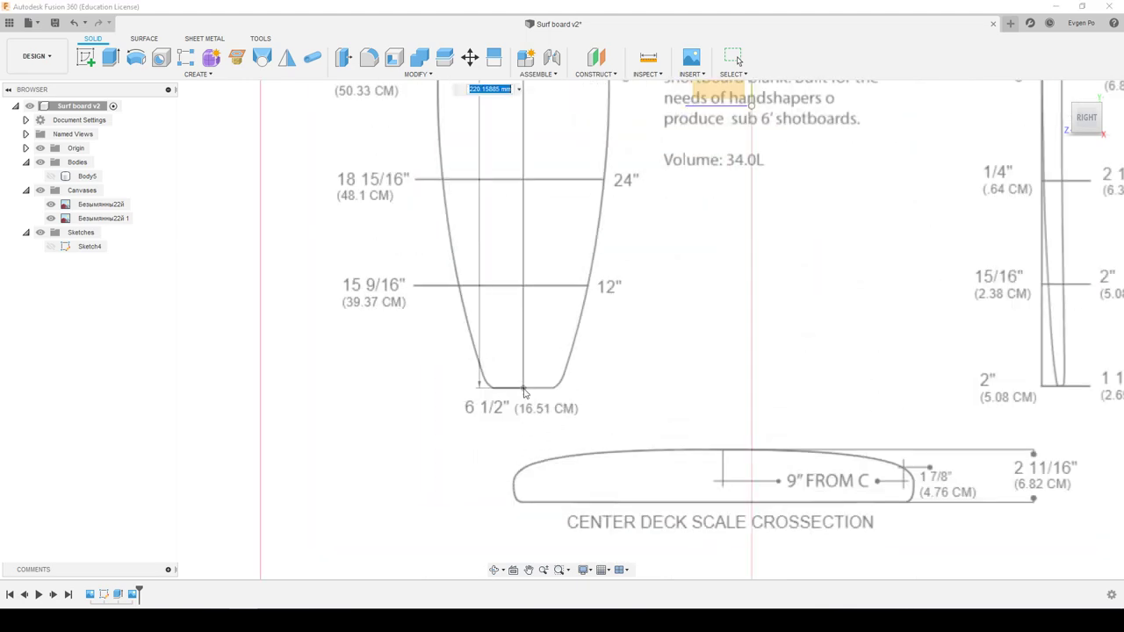
pyautogui.scroll(-1, 545, 434)
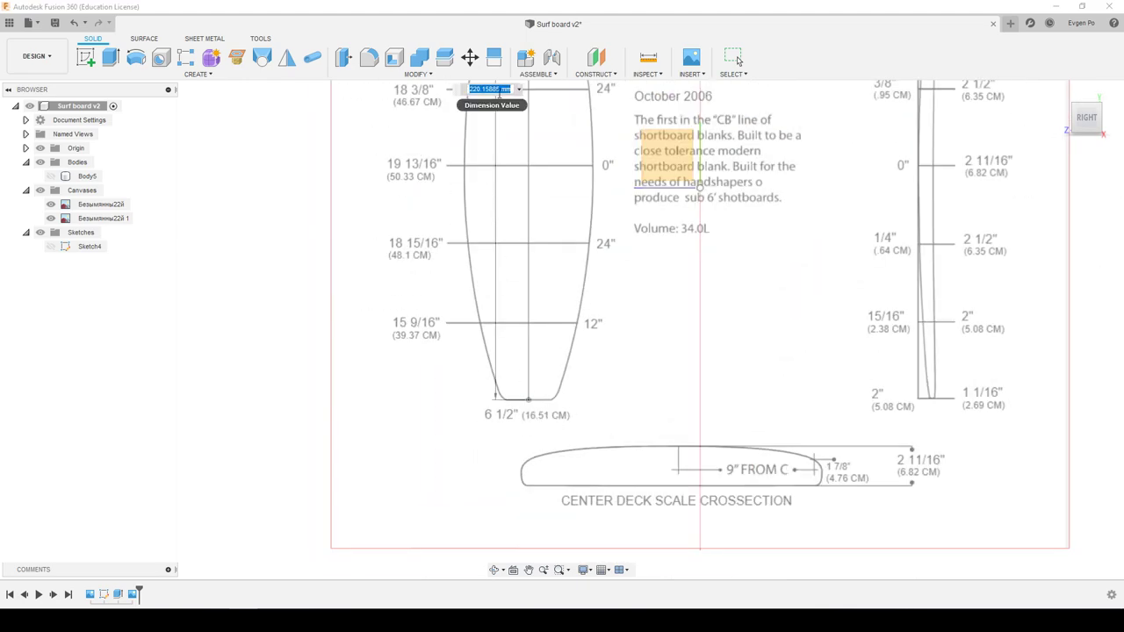
pyautogui.scroll(-4, 507, 241)
pyautogui.scroll(4, 481, 161)
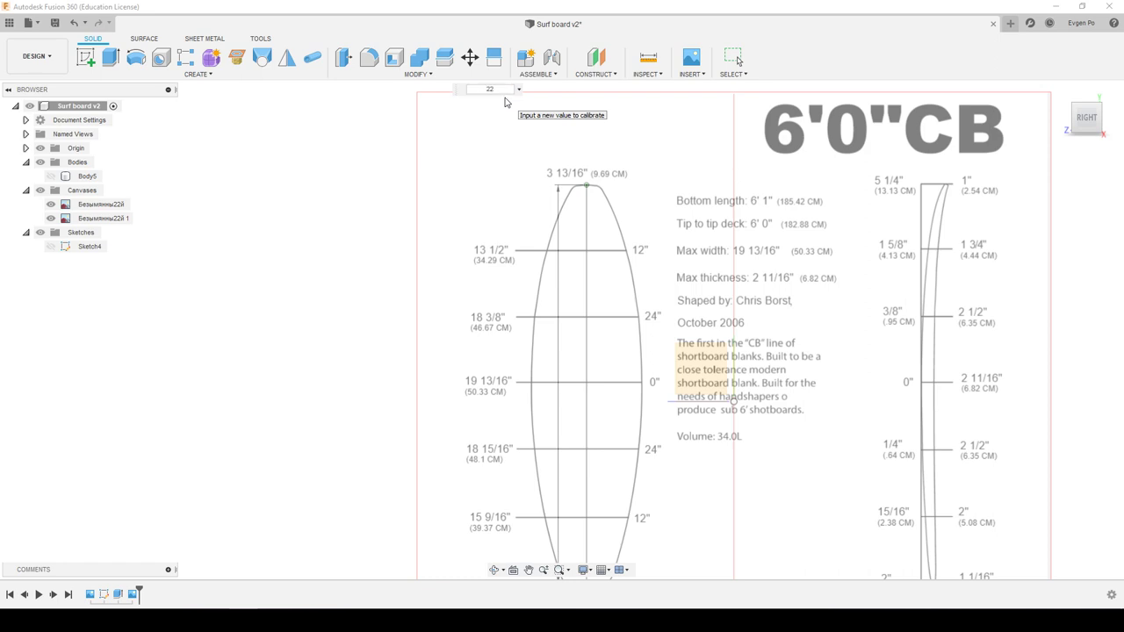
pyautogui.write('0')
pyautogui.press('Return')
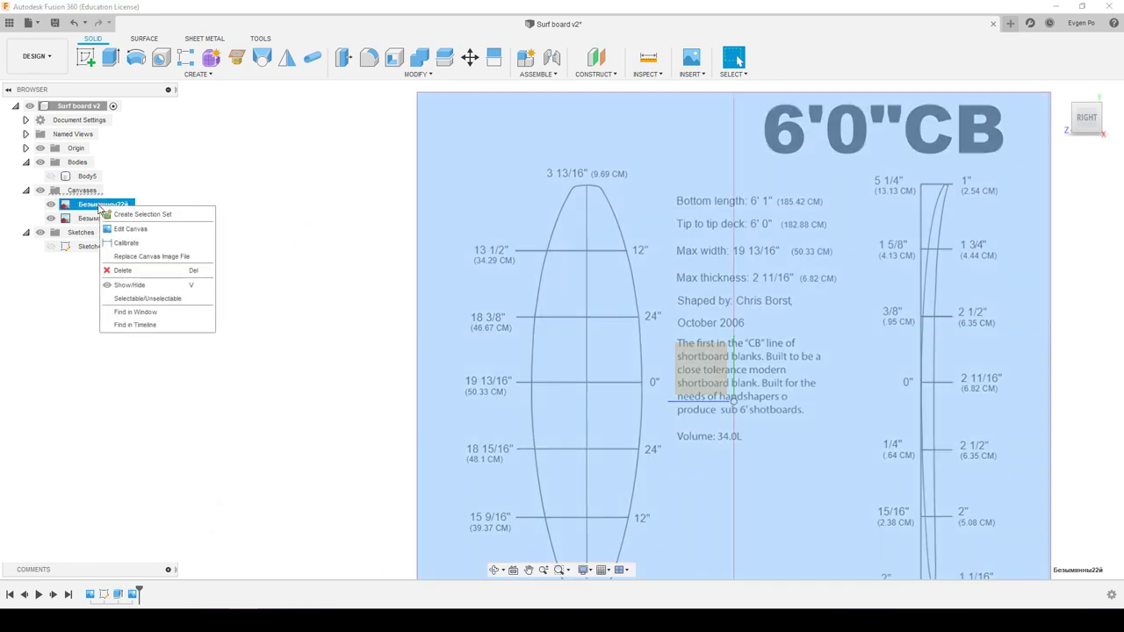
pyautogui.rightClick(99, 205)
# Calibrate the first canvas to 188 mm from board tip to tail.
pyautogui.click(124, 244)
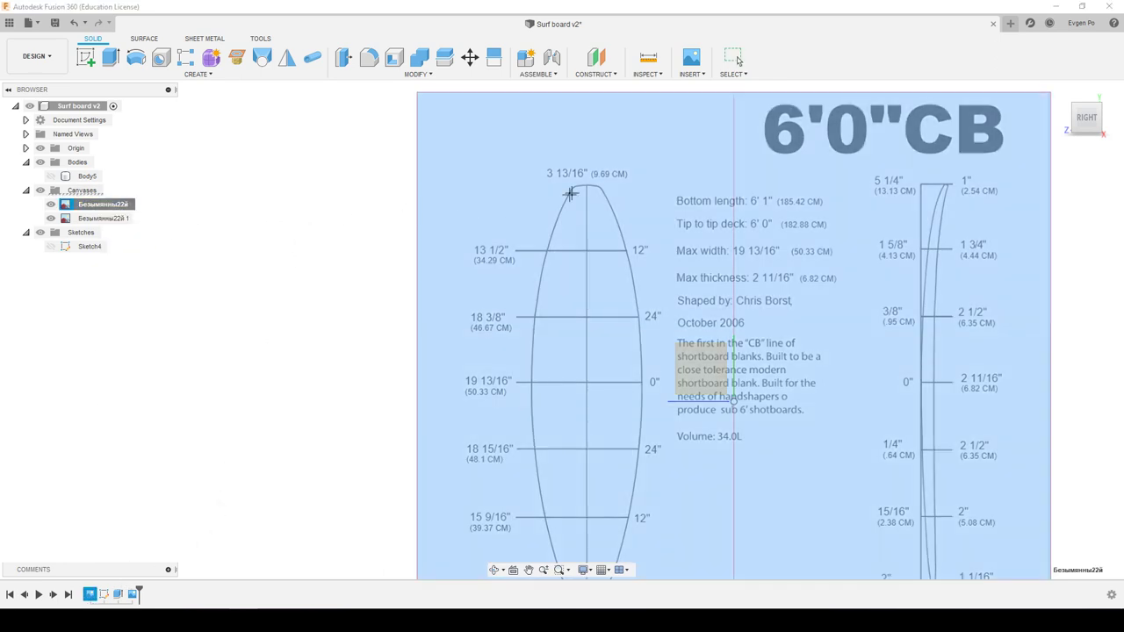
pyautogui.click(587, 183)
pyautogui.scroll(-2, 579, 369)
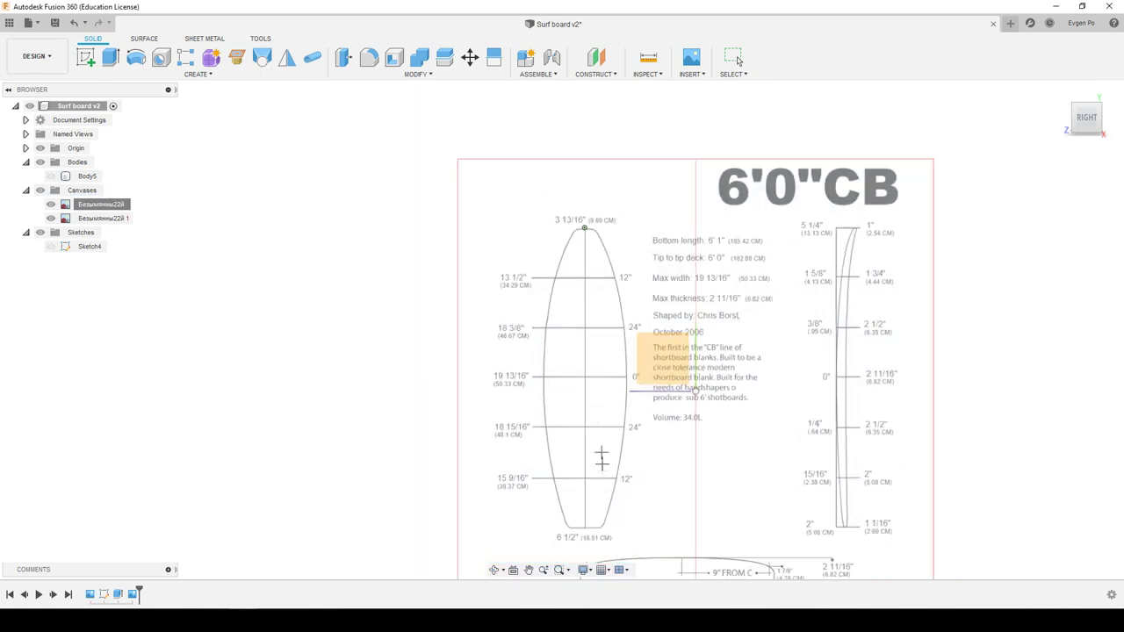
pyautogui.click(585, 528)
pyautogui.write('188')
pyautogui.press('Return')
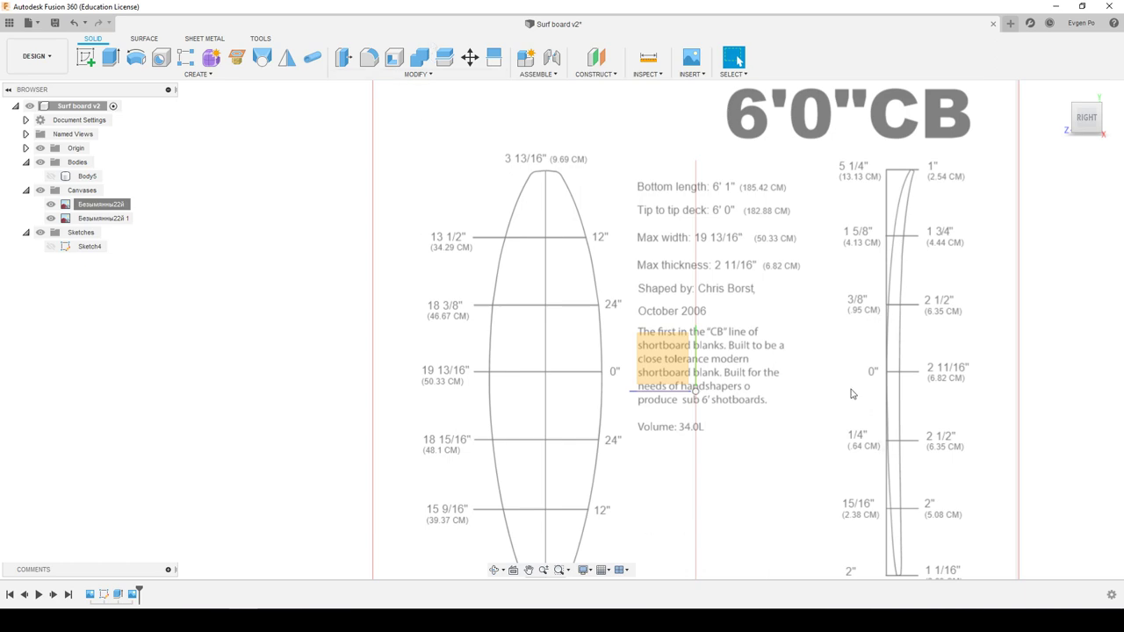
# Orbit to view the canvases in 3D and show the surfboard body again.
pyautogui.scroll(-2, 602, 228)
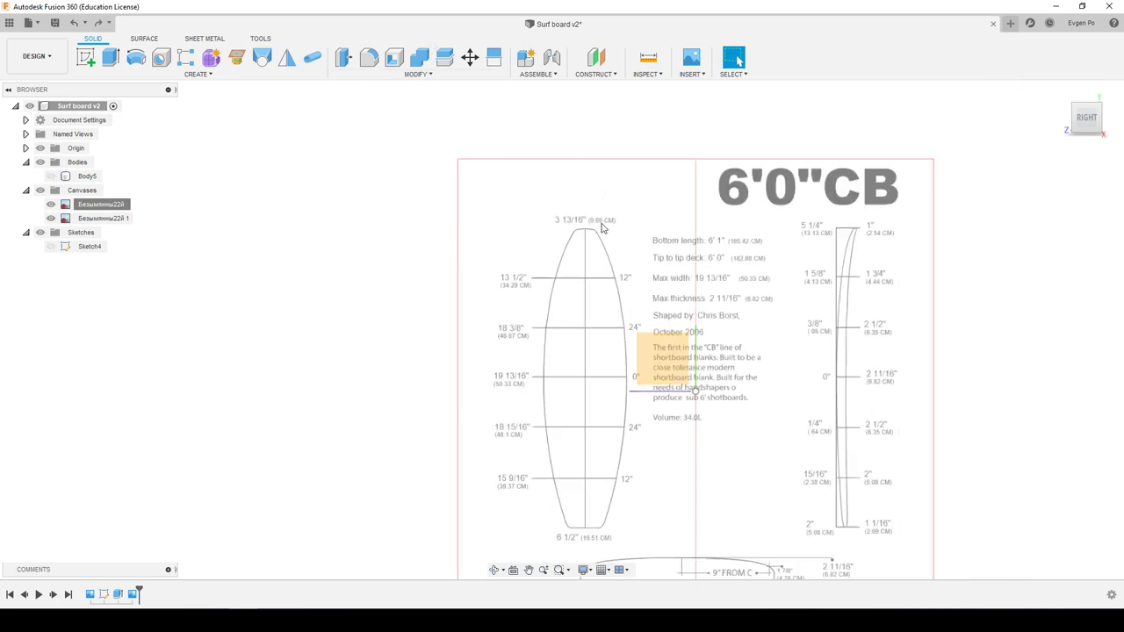
pyautogui.keyDown('shift'); pyautogui.moveTo(602, 228); pyautogui.dragTo(193, 234, button='middle'); pyautogui.keyUp('shift')
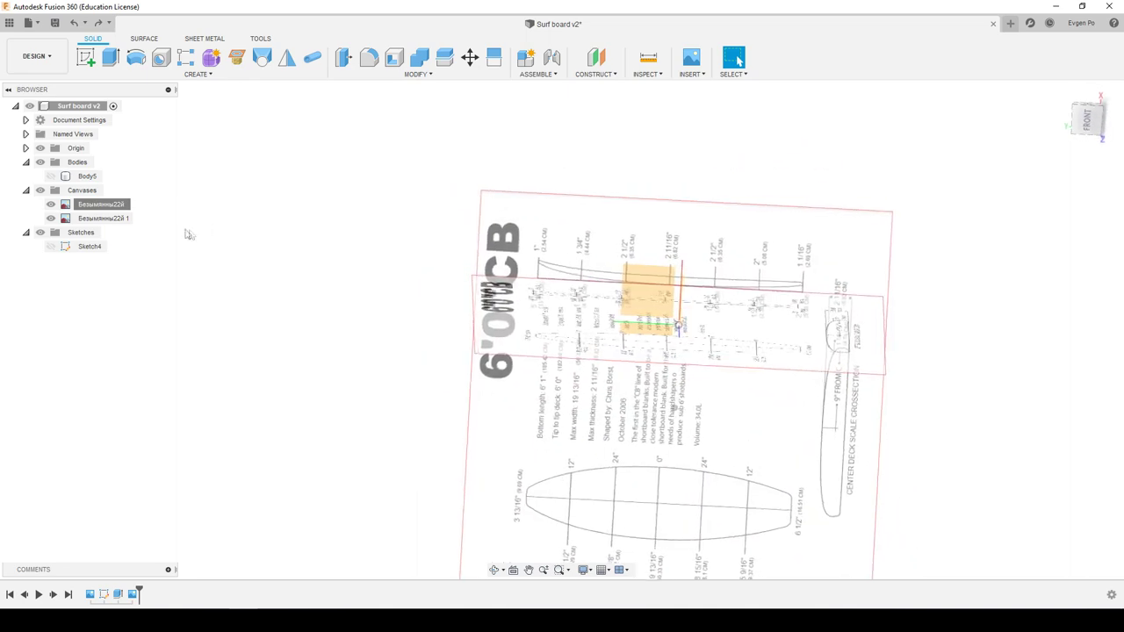
pyautogui.click(50, 175)
# Calibrate the second canvas along the board's side profile (220.112193 mm) with the body hidden.
pyautogui.click(97, 218)
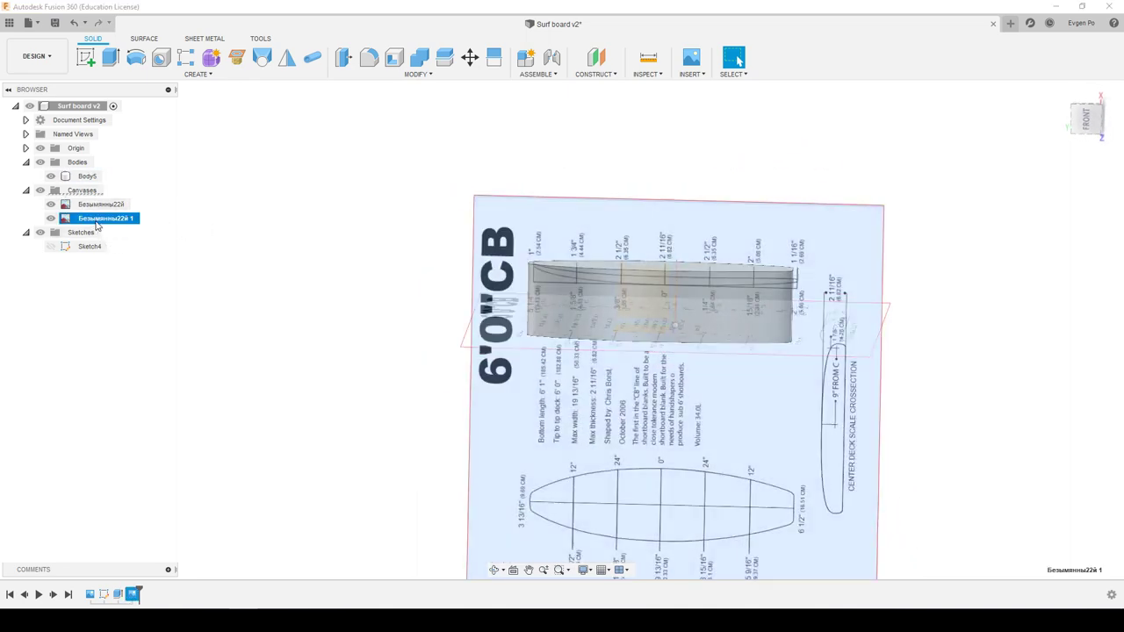
pyautogui.rightClick(96, 225)
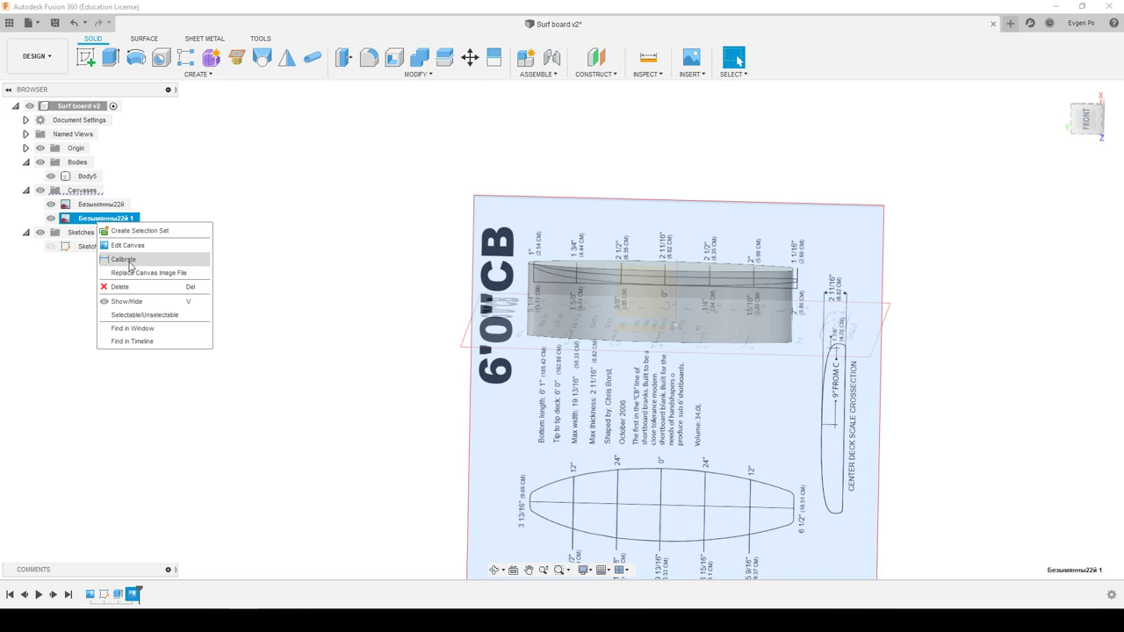
pyautogui.click(126, 257)
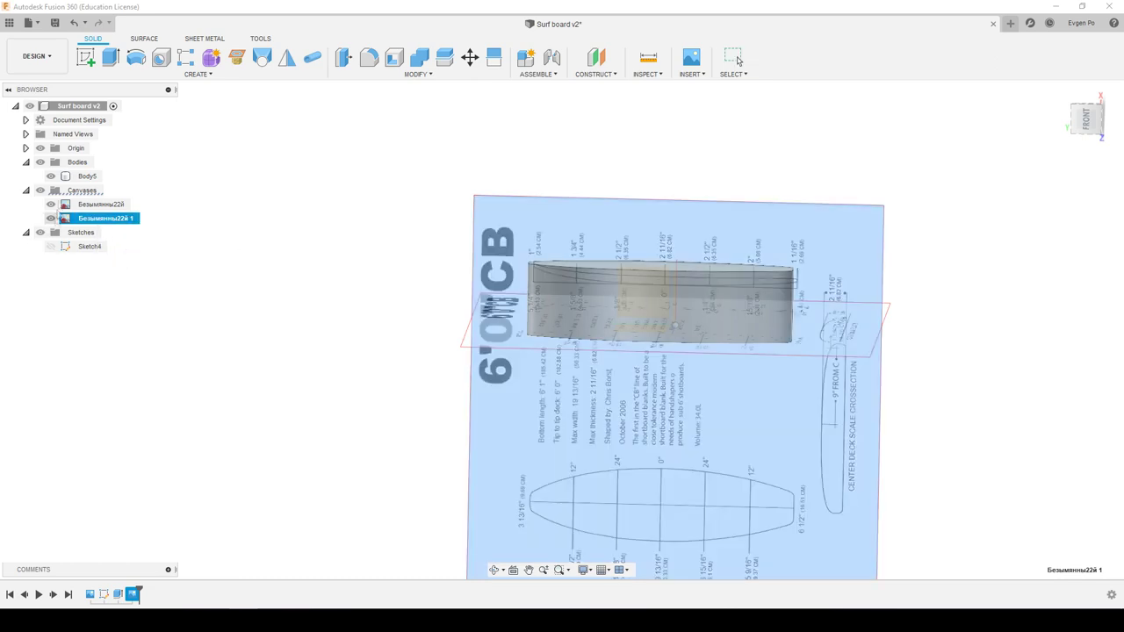
pyautogui.click(50, 176)
pyautogui.click(1086, 126)
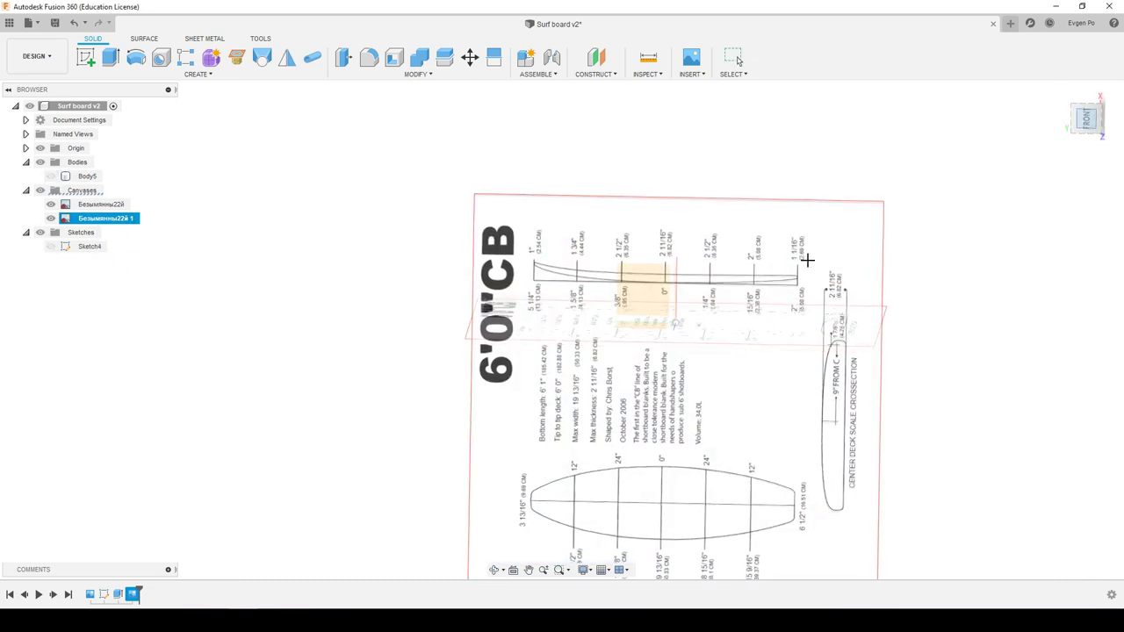
pyautogui.scroll(3, 518, 264)
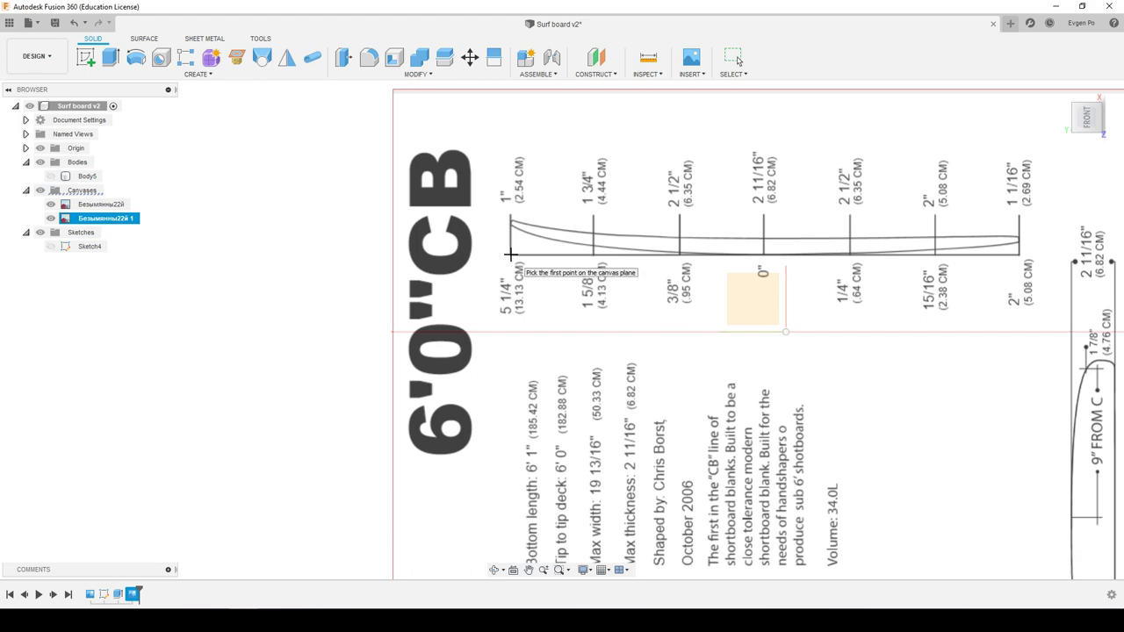
pyautogui.press('Escape')
pyautogui.scroll(-2, 770, 293)
pyautogui.scroll(2, 908, 219)
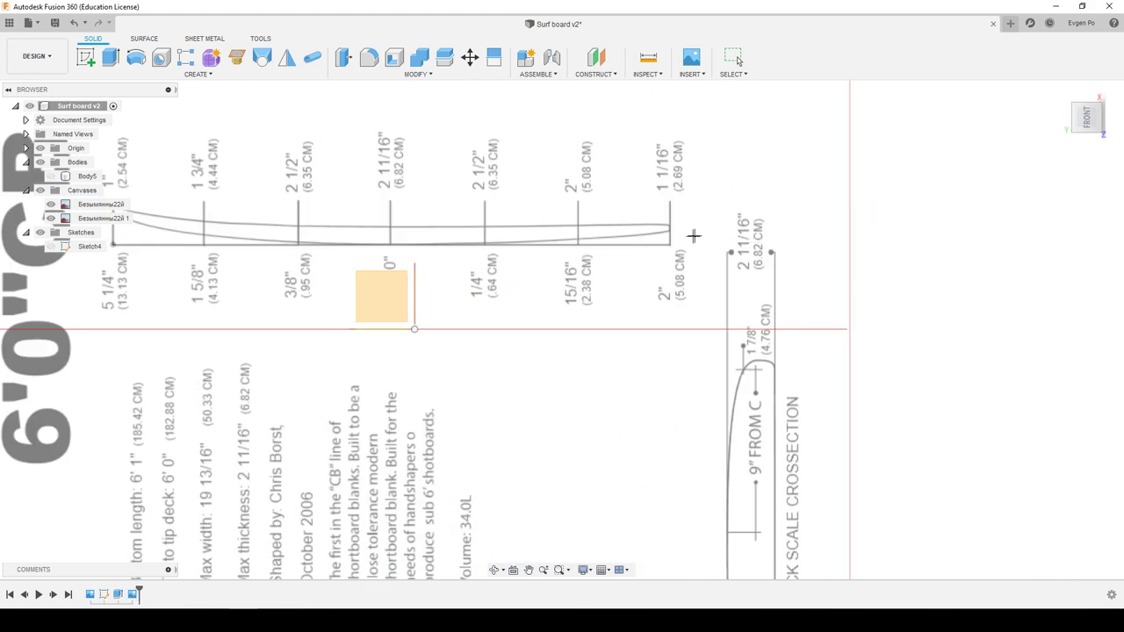
pyautogui.click(672, 243)
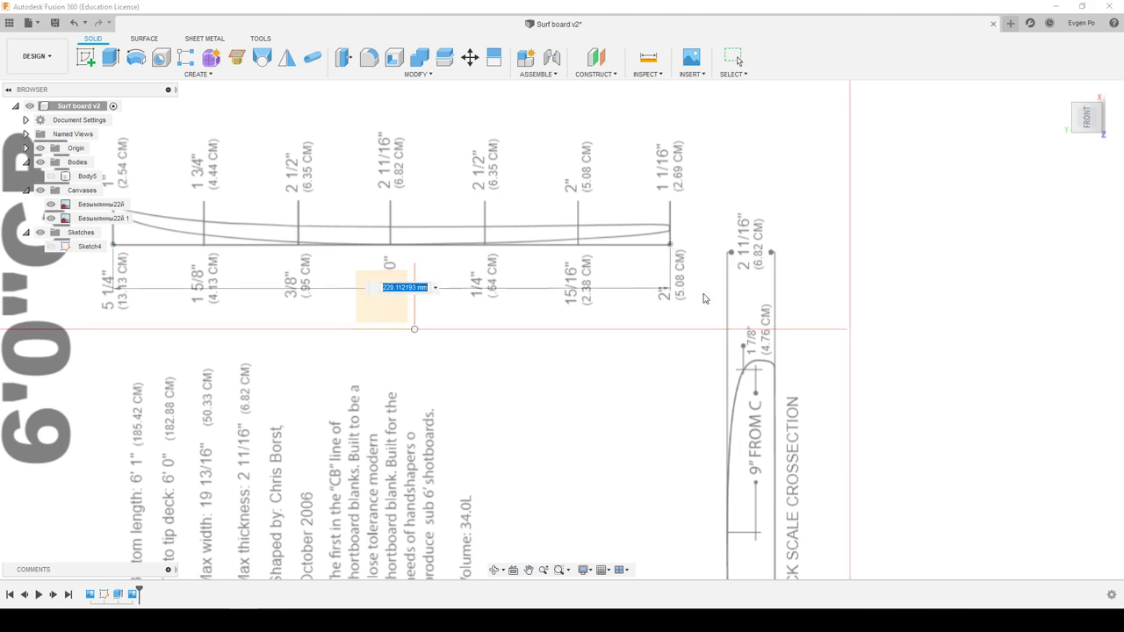
pyautogui.scroll(-1, 816, 381)
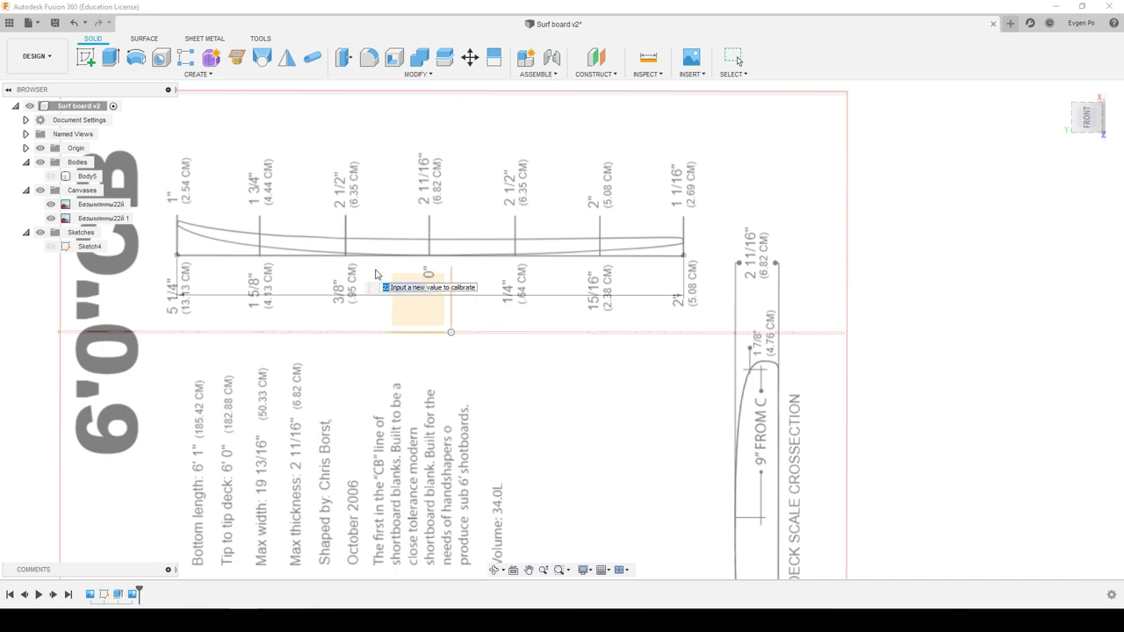
pyautogui.scroll(-3, 815, 359)
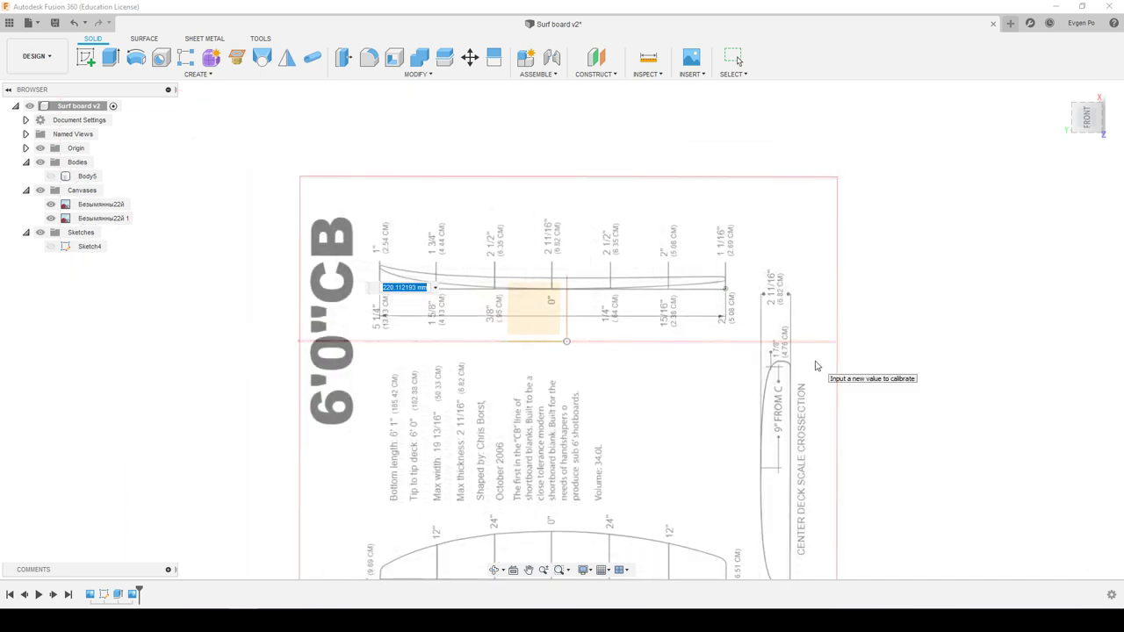
pyautogui.scroll(-3, 740, 247)
# Show Body5 over the drawing in front view and begin a new sketch.
pyautogui.moveTo(741, 246)
pyautogui.keyDown('shift'); pyautogui.mouseDown(button='middle')
pyautogui.moveTo(751, 254)
pyautogui.moveTo(590, 292)
pyautogui.mouseUp(button='middle'); pyautogui.keyUp('shift')
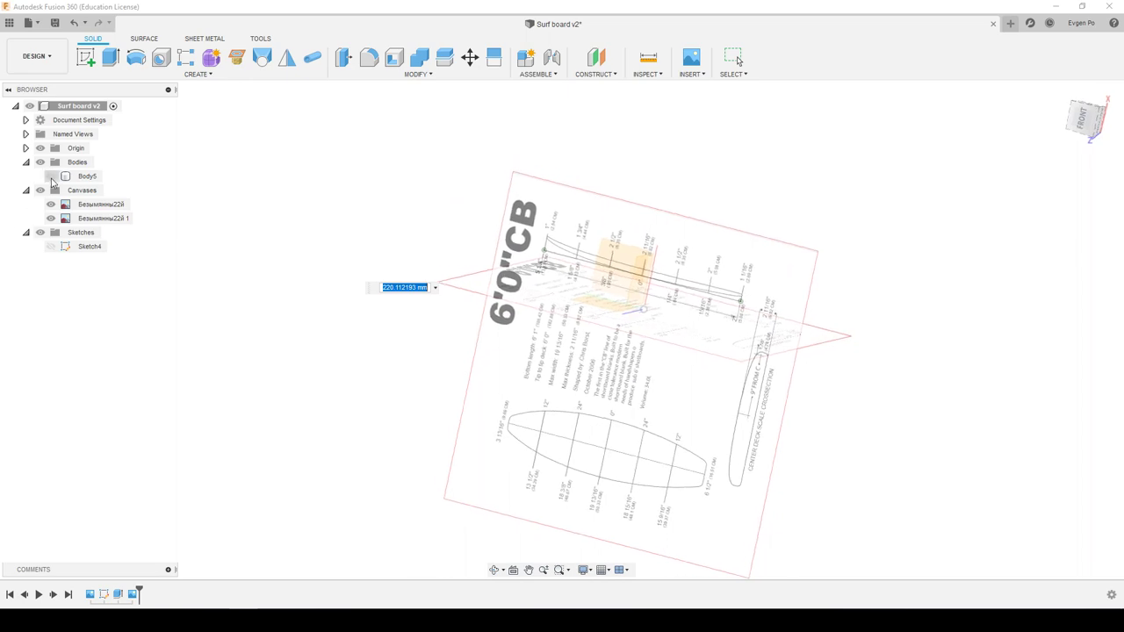
pyautogui.click(50, 176)
pyautogui.moveTo(202, 205)
pyautogui.keyDown('shift'); pyautogui.mouseDown(button='middle')
pyautogui.moveTo(327, 223)
pyautogui.moveTo(790, 176)
pyautogui.mouseUp(button='middle'); pyautogui.keyUp('shift')
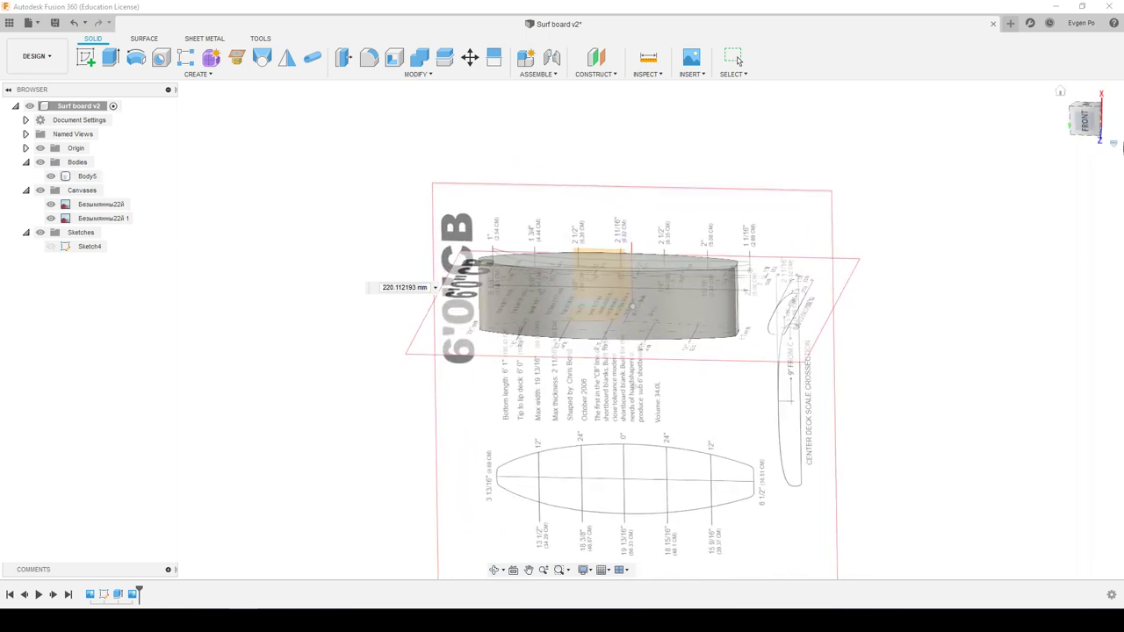
pyautogui.click(1085, 119)
pyautogui.scroll(3, 547, 260)
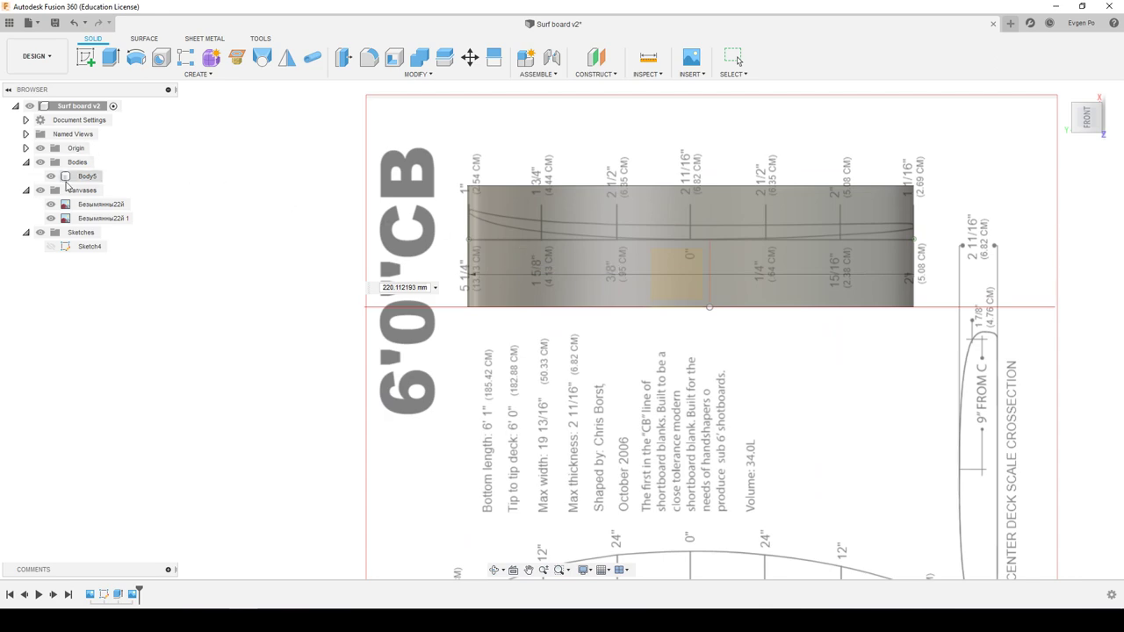
pyautogui.click(85, 57)
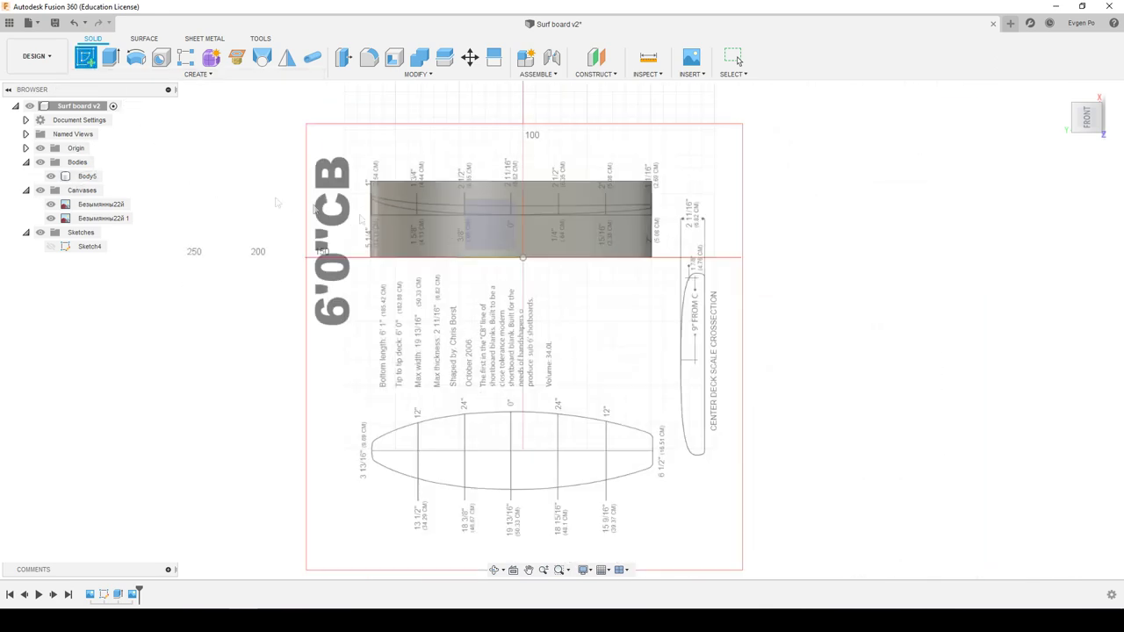
# Start Sketch5 on the front plane, tilt the view, and bring up the sketch Create commands.
pyautogui.click(498, 229)
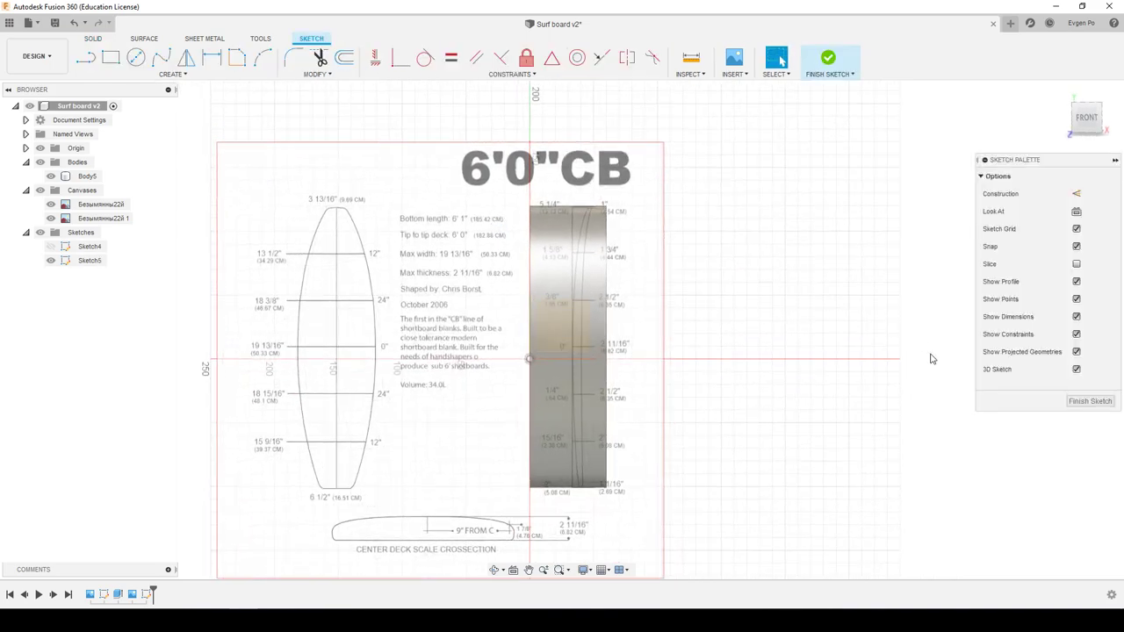
pyautogui.click(1103, 128)
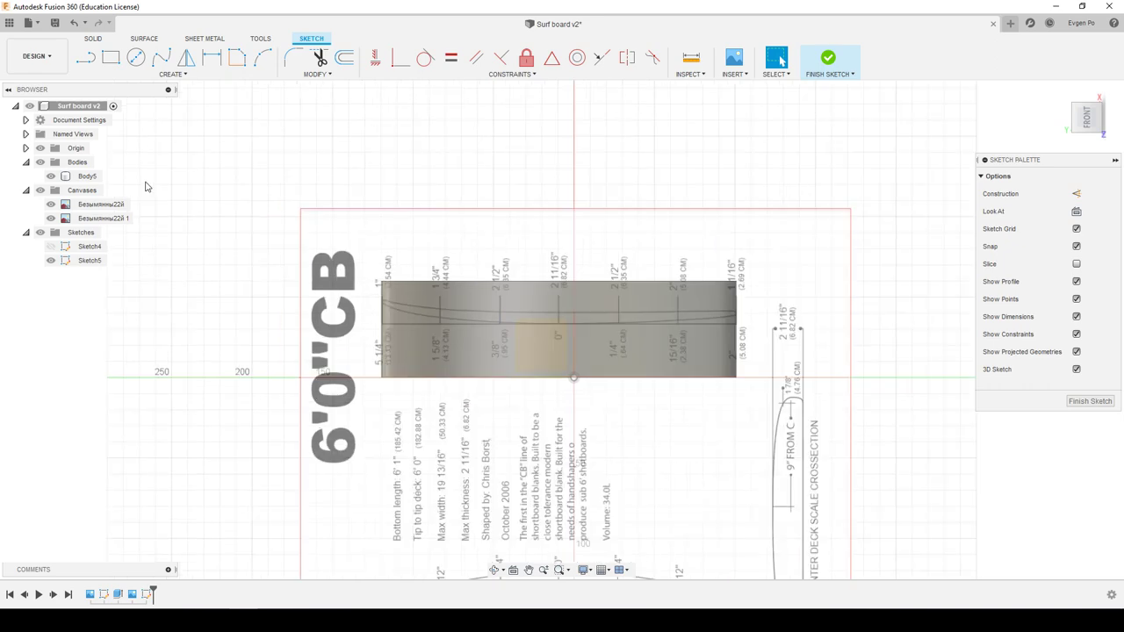
pyautogui.click(86, 58)
pyautogui.scroll(5, 332, 346)
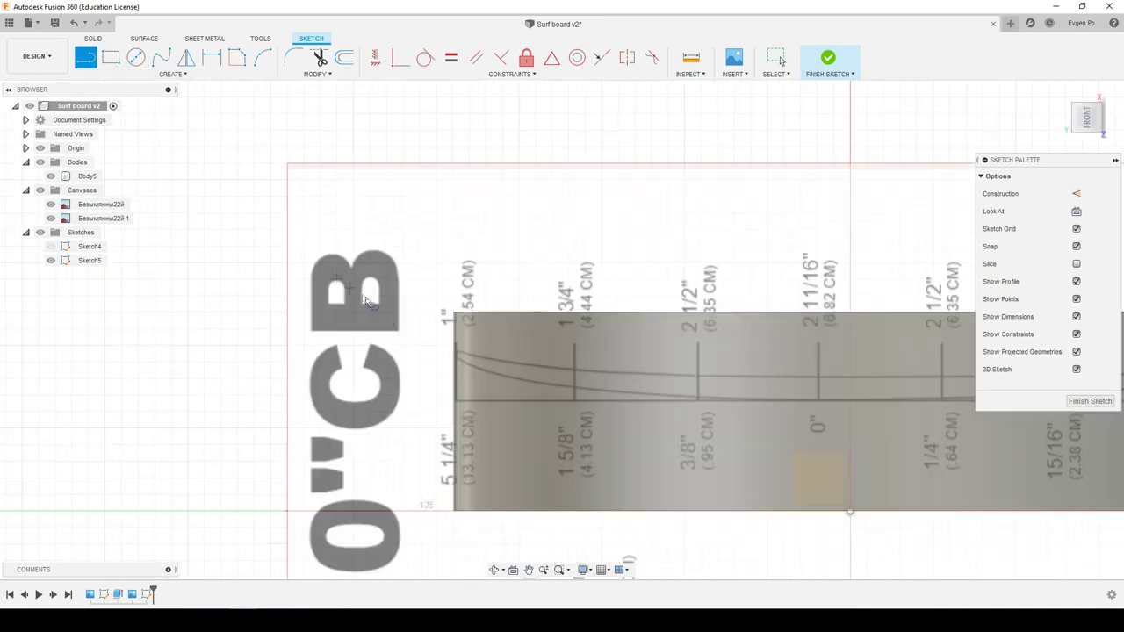
pyautogui.scroll(-2, 516, 437)
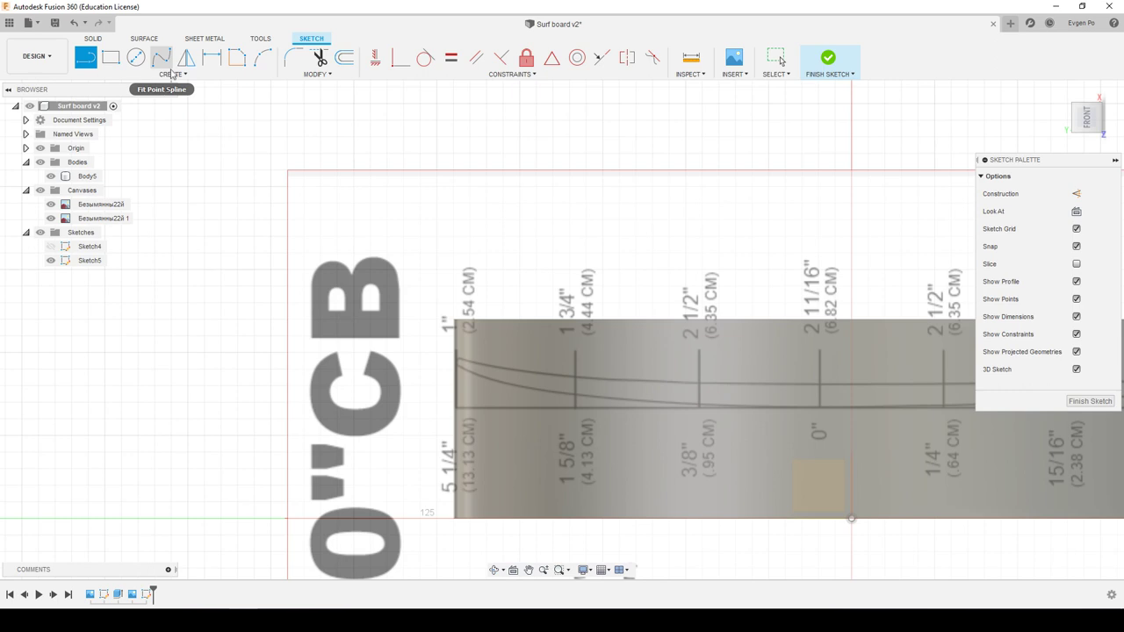
pyautogui.click(170, 73)
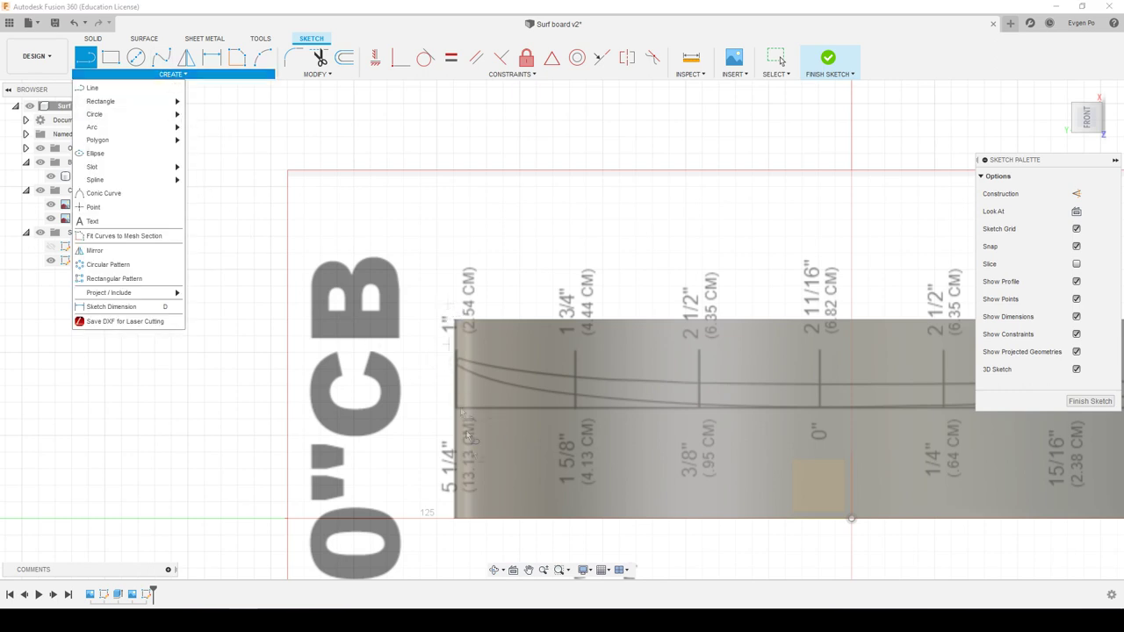
pyautogui.scroll(-2, 413, 461)
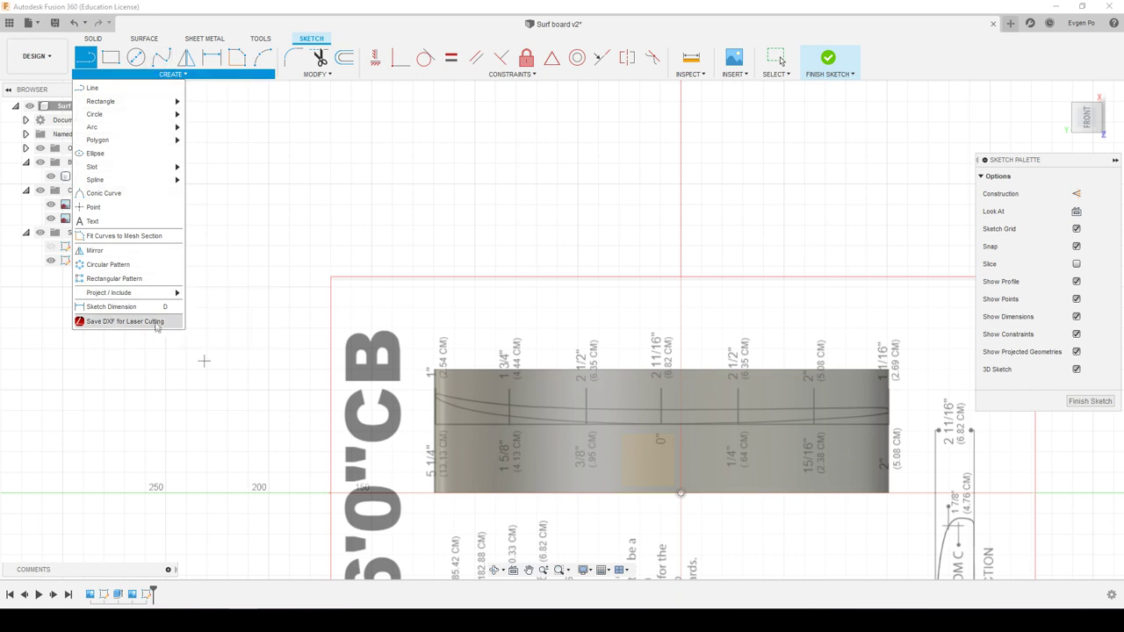
pyautogui.moveTo(109, 293)
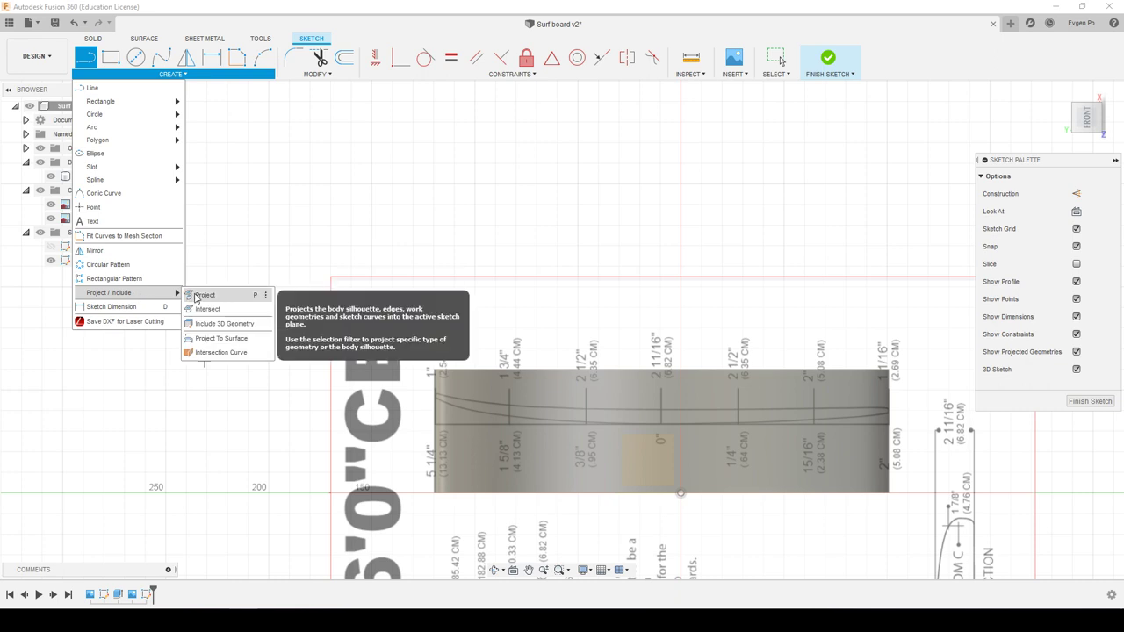
# Project Body5's outline into Sketch5 using the bodies selection filter.
pyautogui.click(204, 295)
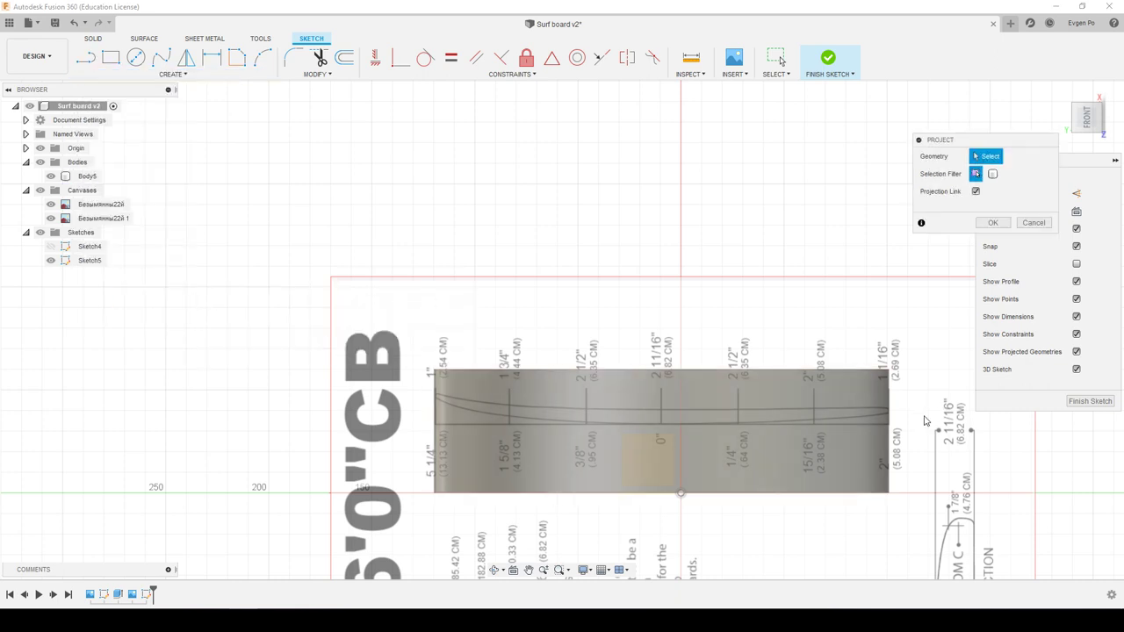
pyautogui.click(993, 174)
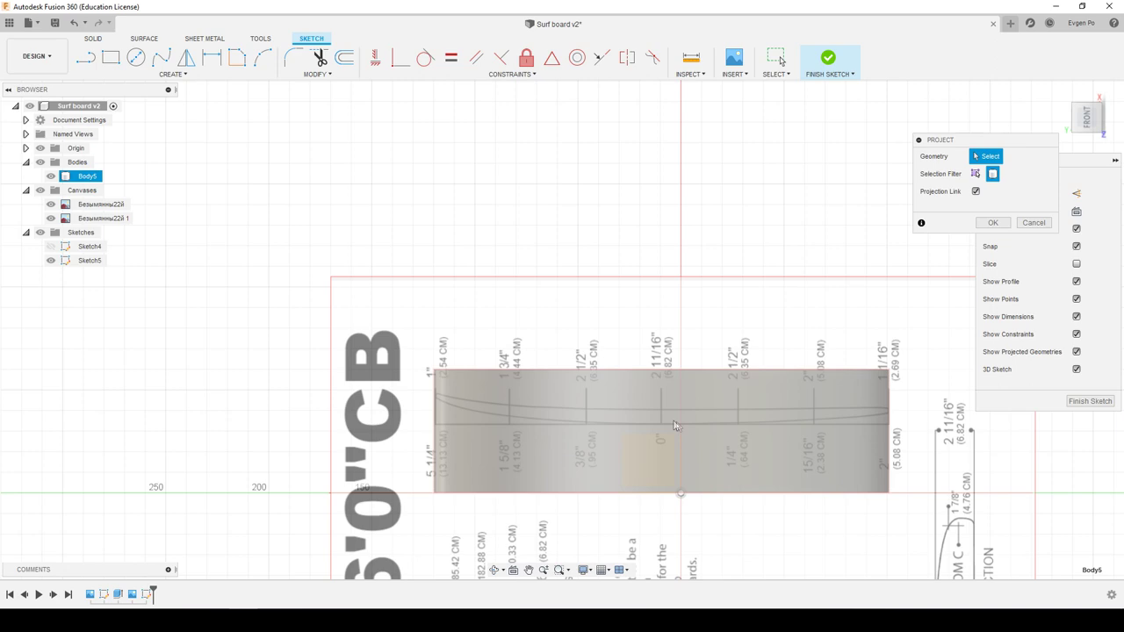
pyautogui.click(673, 425)
pyautogui.keyDown('shift'); pyautogui.moveTo(673, 425); pyautogui.dragTo(481, 419, button='middle'); pyautogui.keyUp('shift')
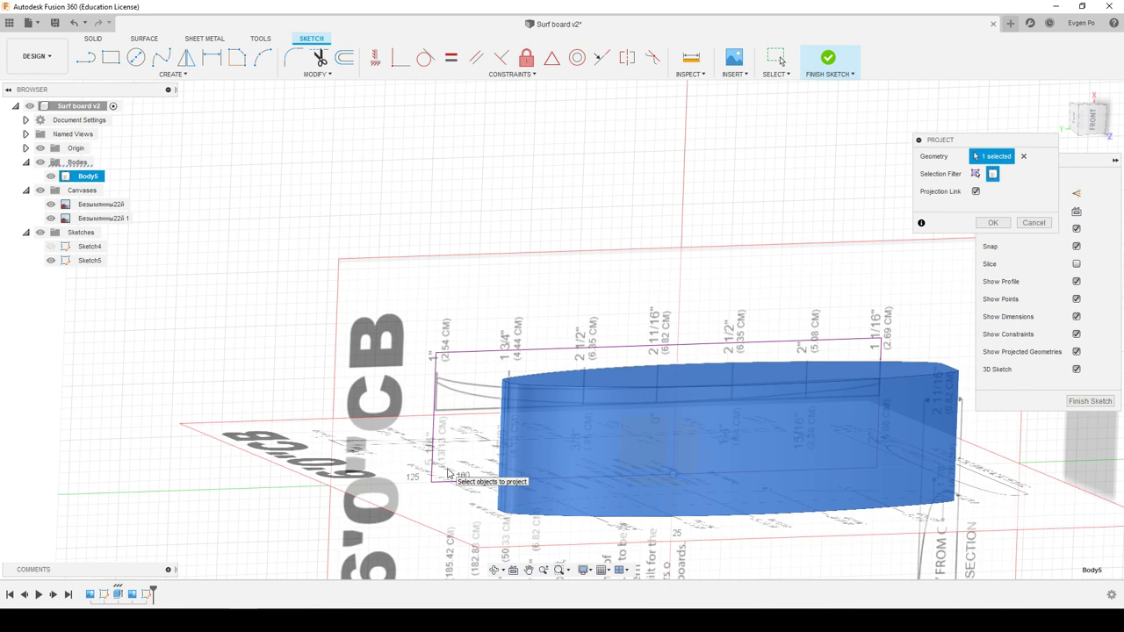
pyautogui.click(992, 222)
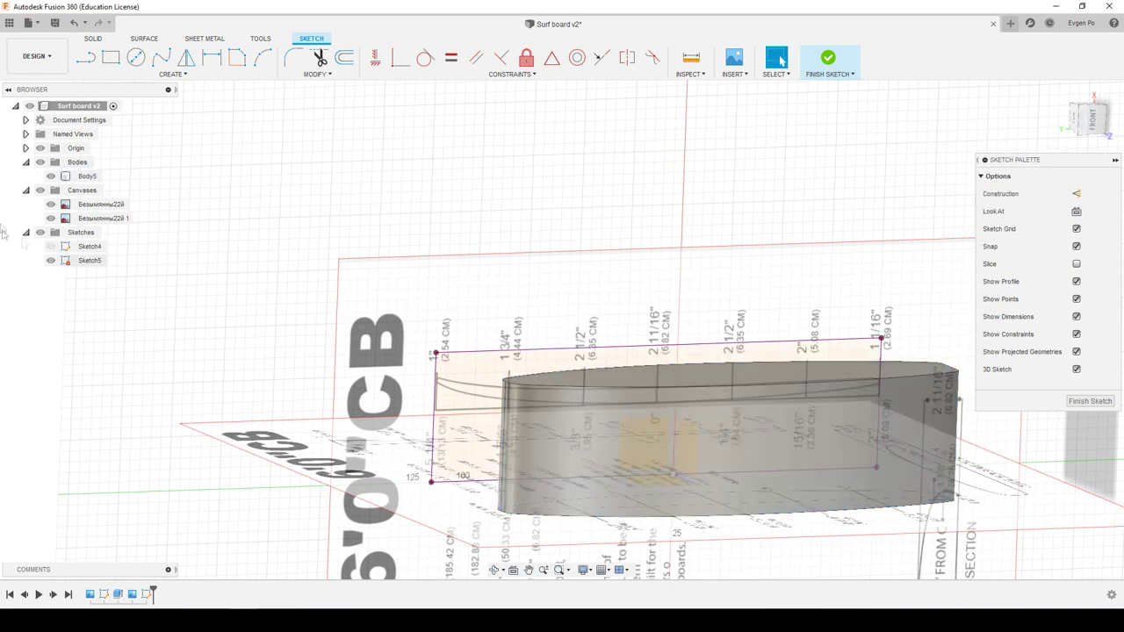
# Hide Body5 and pick the Fit Point Spline tool.
pyautogui.click(50, 176)
pyautogui.moveTo(334, 330)
pyautogui.keyDown('shift'); pyautogui.mouseDown(button='middle')
pyautogui.moveTo(361, 265)
pyautogui.moveTo(373, 262)
pyautogui.mouseUp(button='middle'); pyautogui.keyUp('shift')
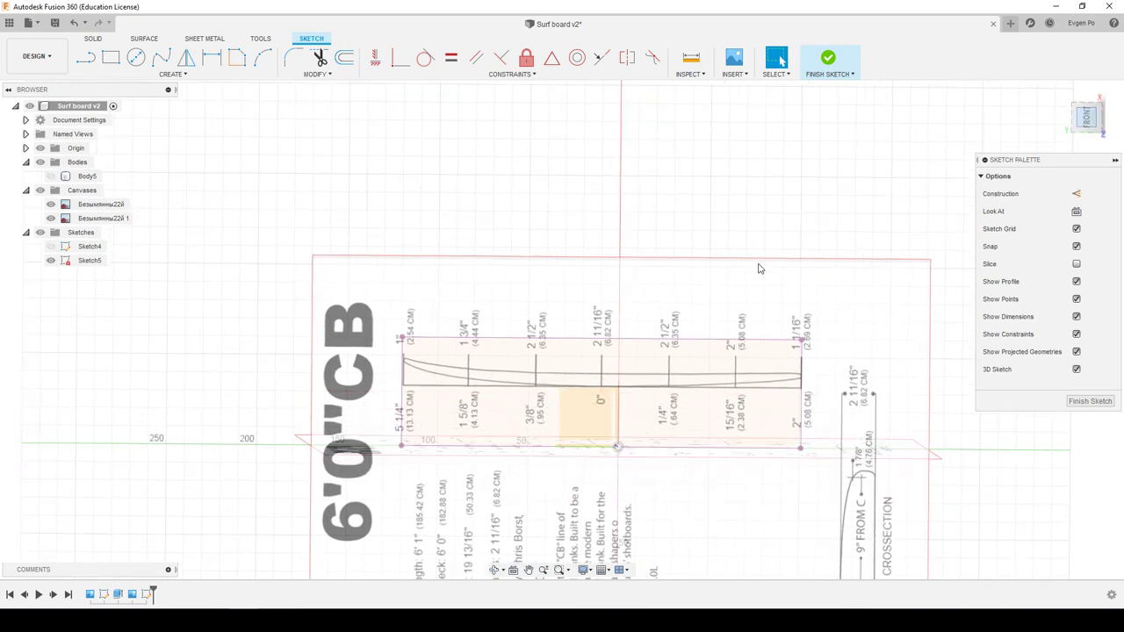
pyautogui.scroll(3, 758, 391)
pyautogui.scroll(-1, 776, 399)
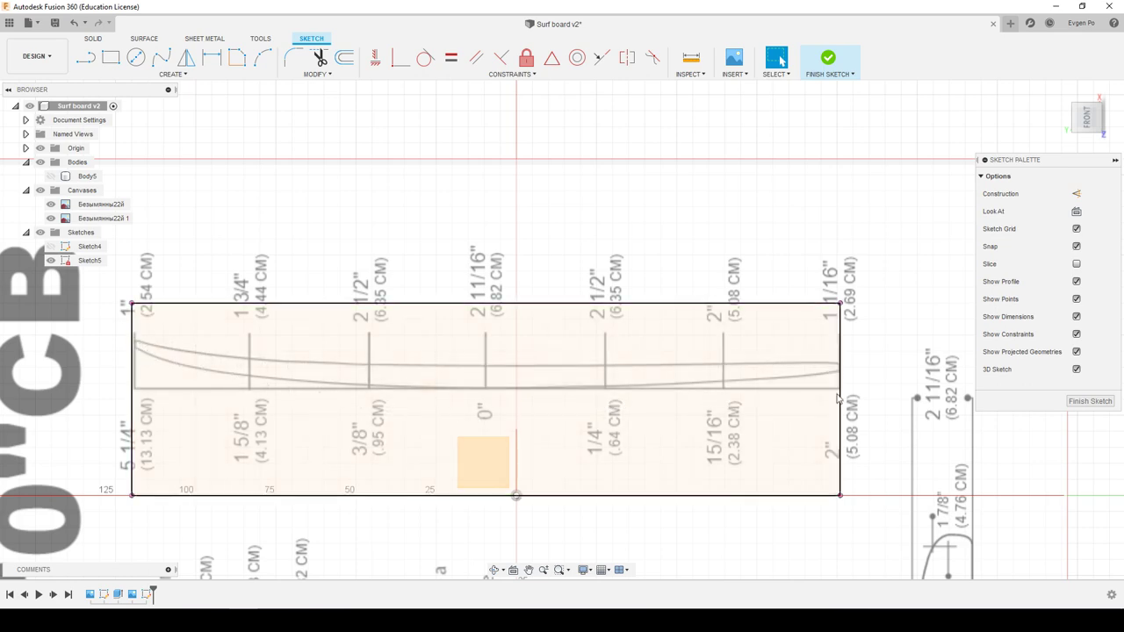
pyautogui.scroll(3, 819, 381)
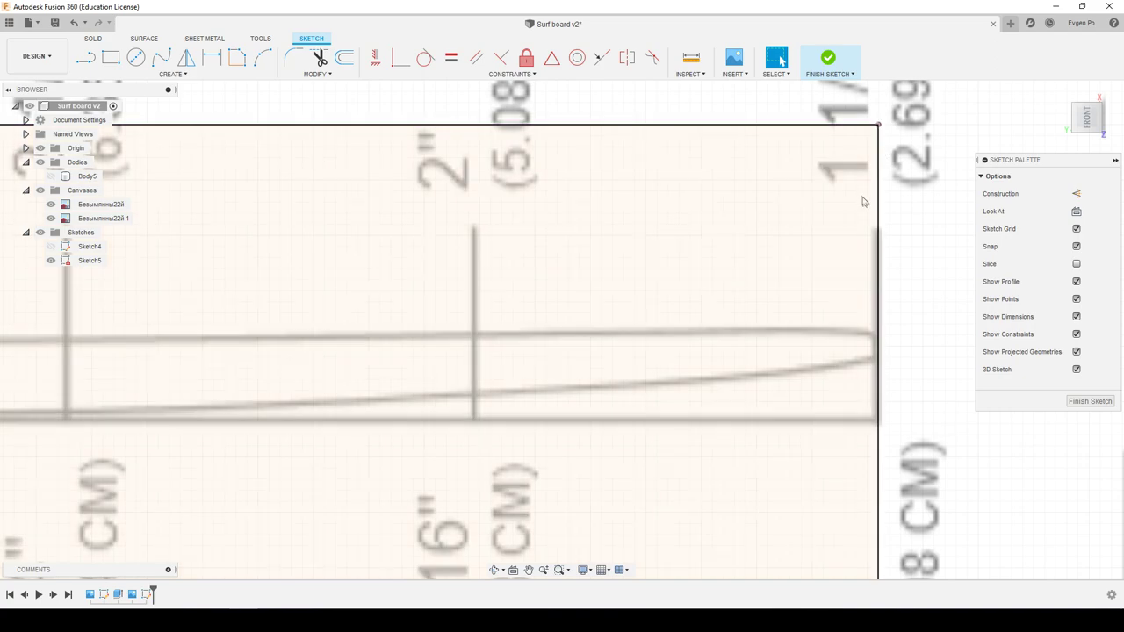
pyautogui.scroll(-4, 869, 228)
pyautogui.scroll(-3, 896, 298)
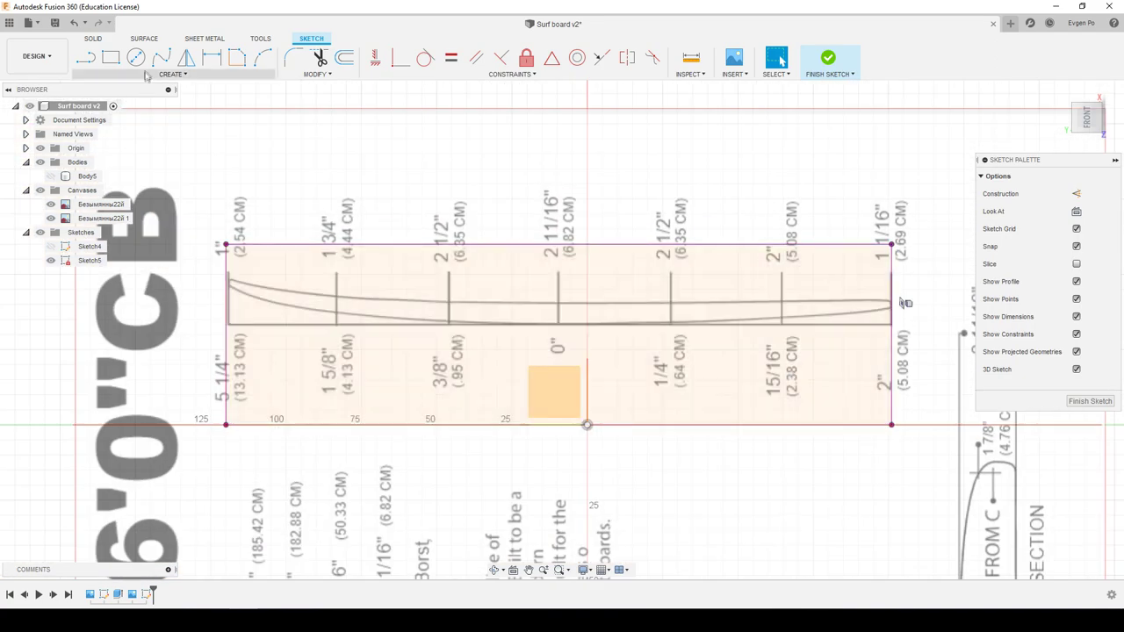
pyautogui.click(161, 57)
pyautogui.scroll(3, 244, 283)
pyautogui.scroll(3, 244, 283)
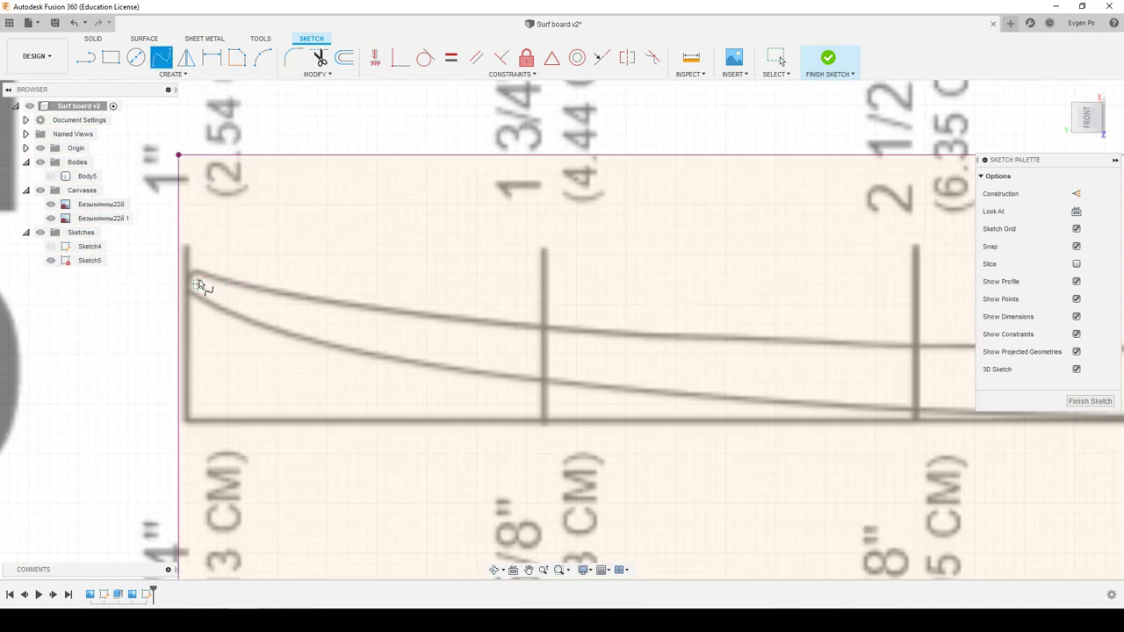
# Start the spline at the board's top-left corner and trace the deck to the 1 3/4" station line.
pyautogui.click(187, 273)
pyautogui.scroll(2, 211, 279)
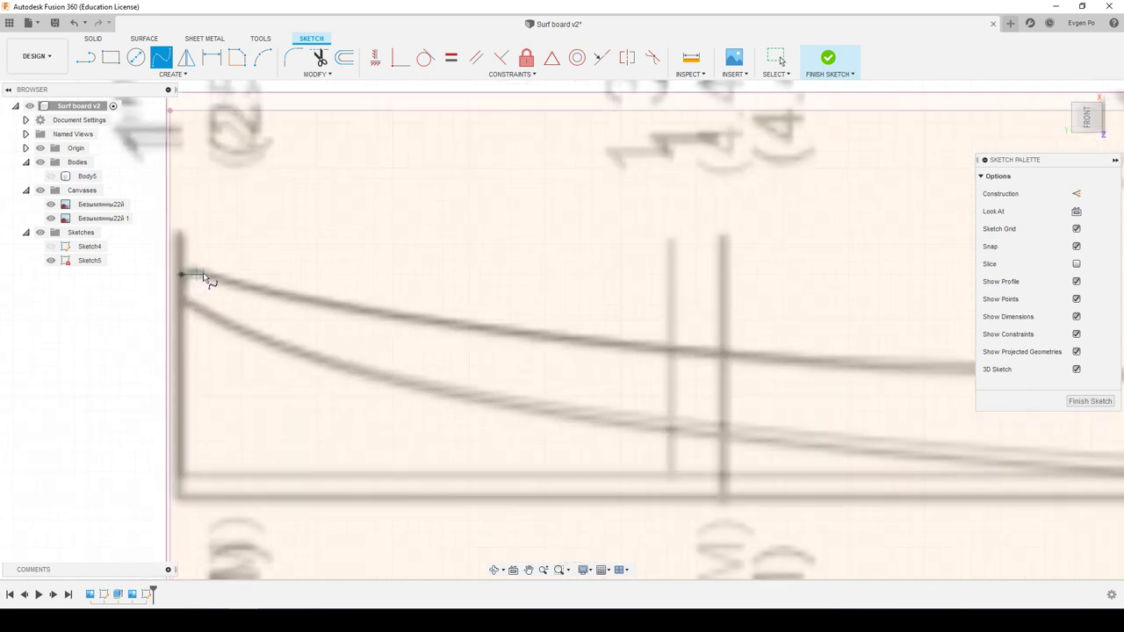
pyautogui.click(201, 275)
pyautogui.click(362, 305)
pyautogui.click(722, 358)
pyautogui.scroll(-3, 427, 301)
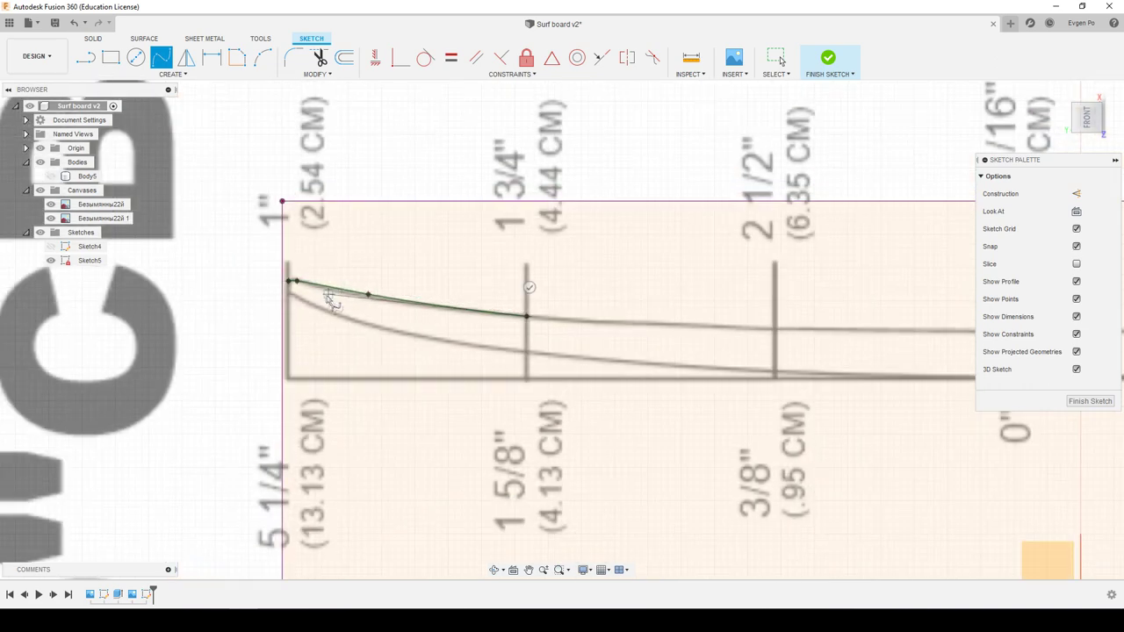
pyautogui.scroll(2, 677, 348)
# Add spline points on the next station, 0", 2 1/2" and 2" station lines.
pyautogui.click(480, 298)
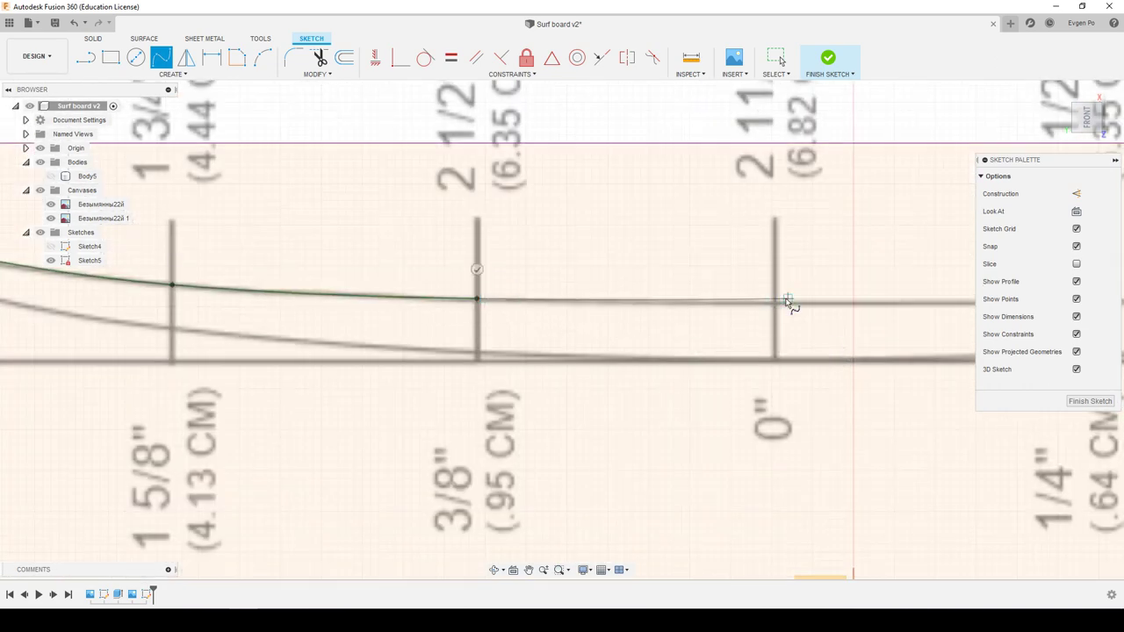
pyautogui.scroll(2, 778, 304)
pyautogui.click(776, 308)
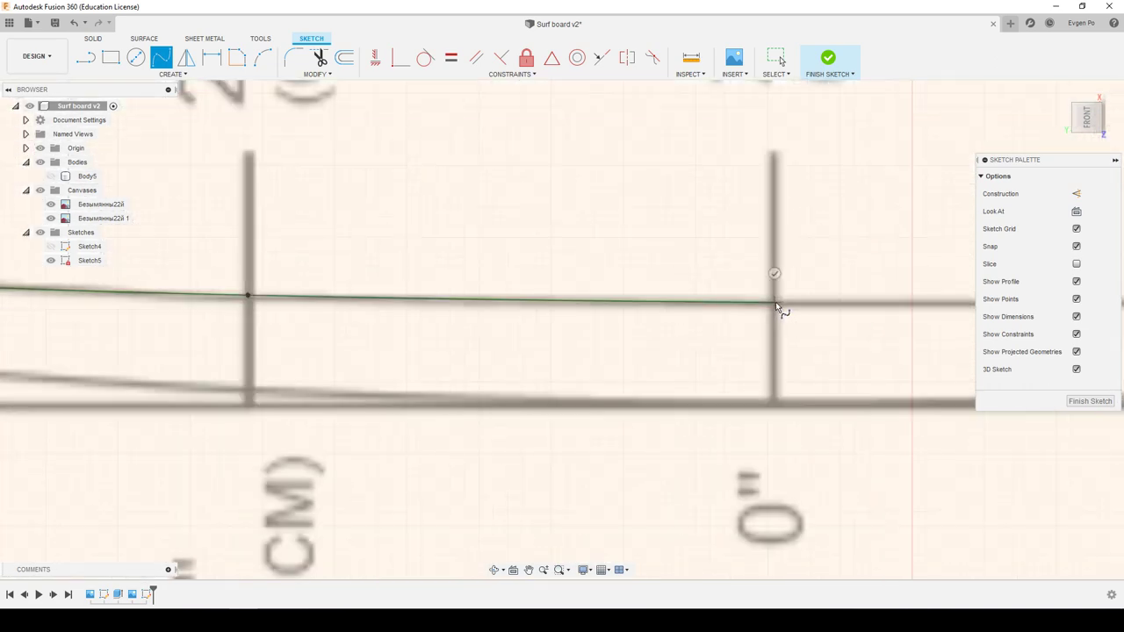
pyautogui.scroll(-2, 517, 318)
pyautogui.scroll(-2, 519, 325)
pyautogui.scroll(4, 823, 314)
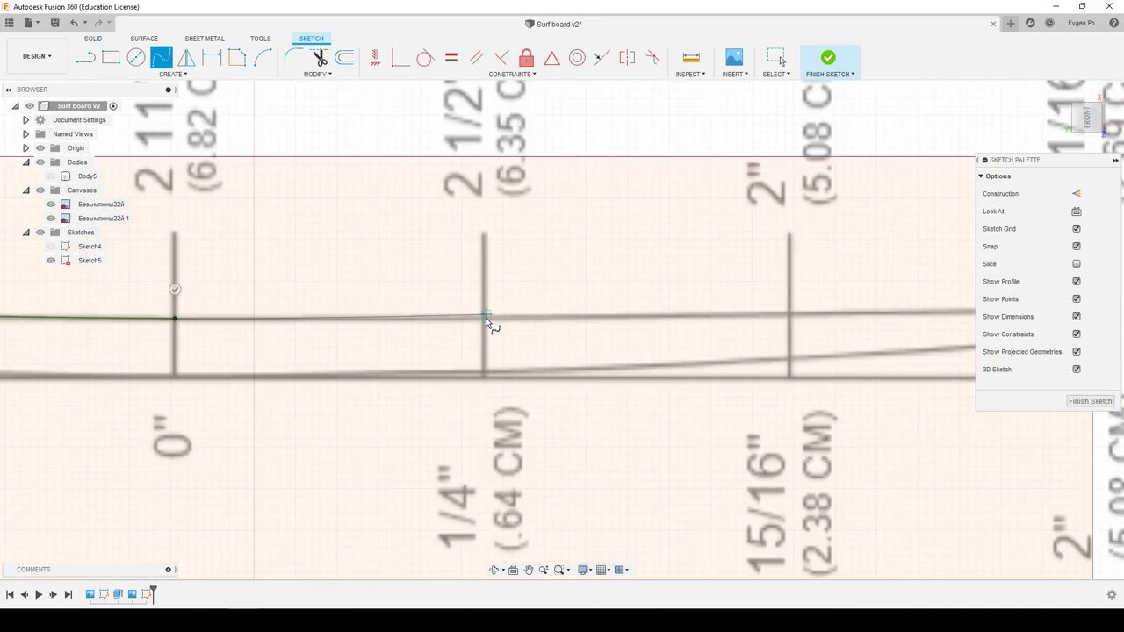
pyautogui.scroll(2, 489, 324)
pyautogui.click(488, 324)
pyautogui.scroll(-2, 436, 314)
pyautogui.scroll(-3, 590, 325)
pyautogui.scroll(4, 614, 316)
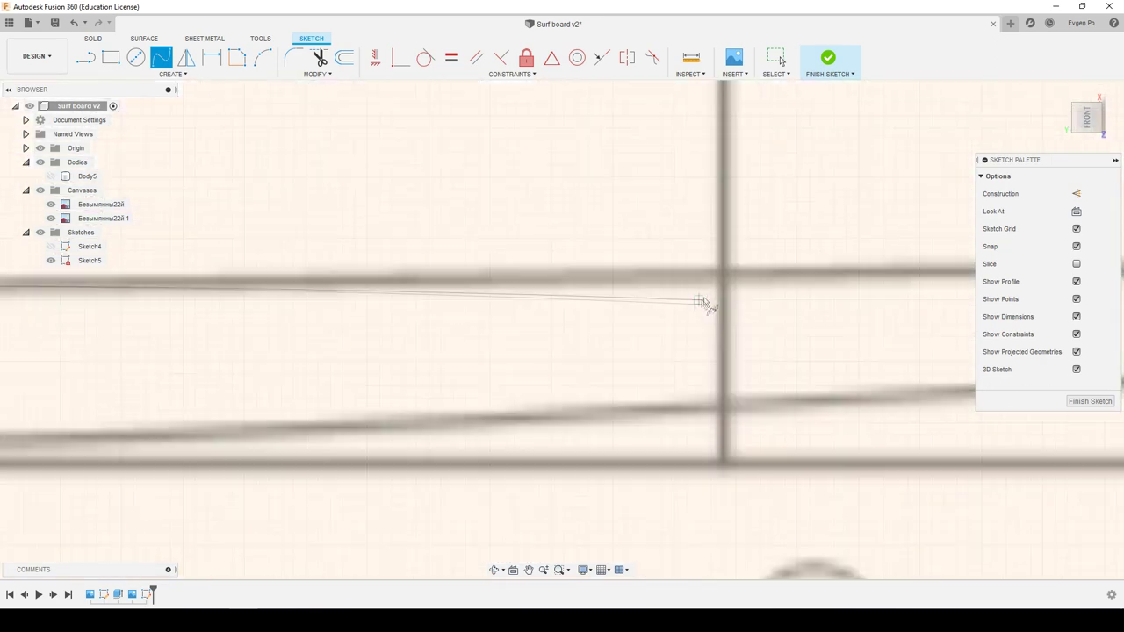
pyautogui.click(729, 278)
pyautogui.scroll(-2, 606, 342)
# Trace the bottom curve around the nose and close the spline at its start point.
pyautogui.click(622, 382)
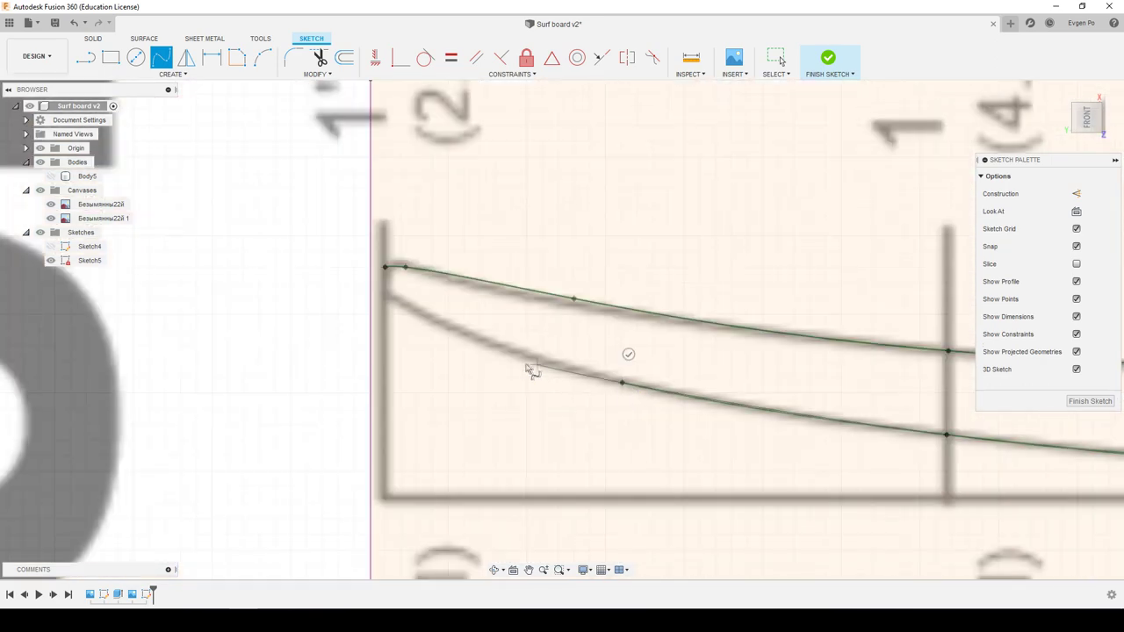
pyautogui.click(504, 350)
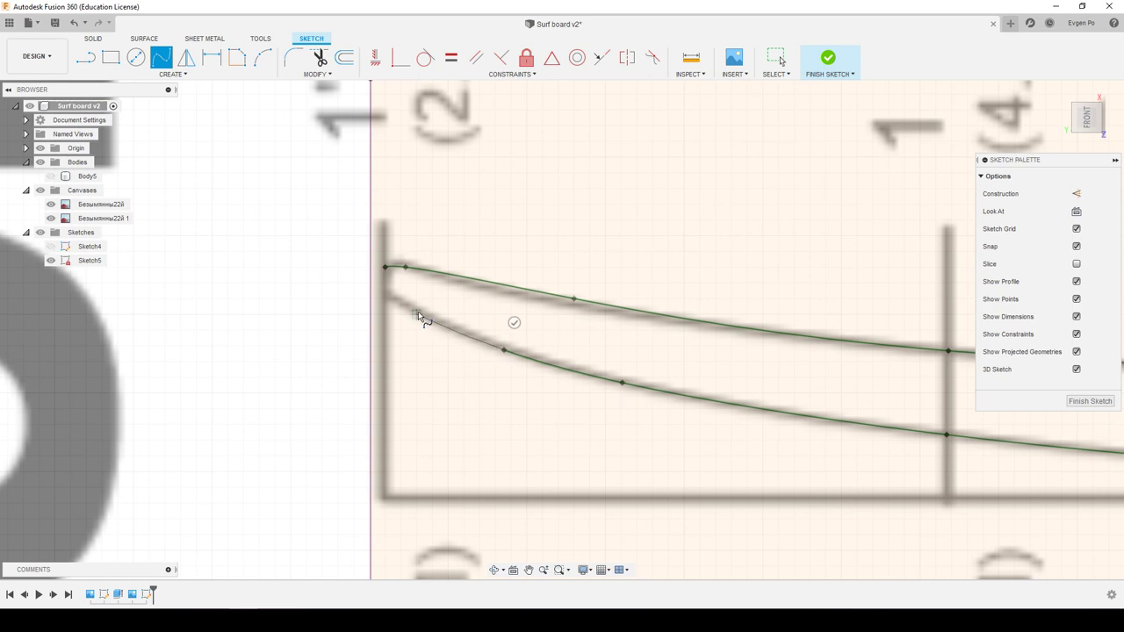
pyautogui.click(416, 313)
pyautogui.click(385, 266)
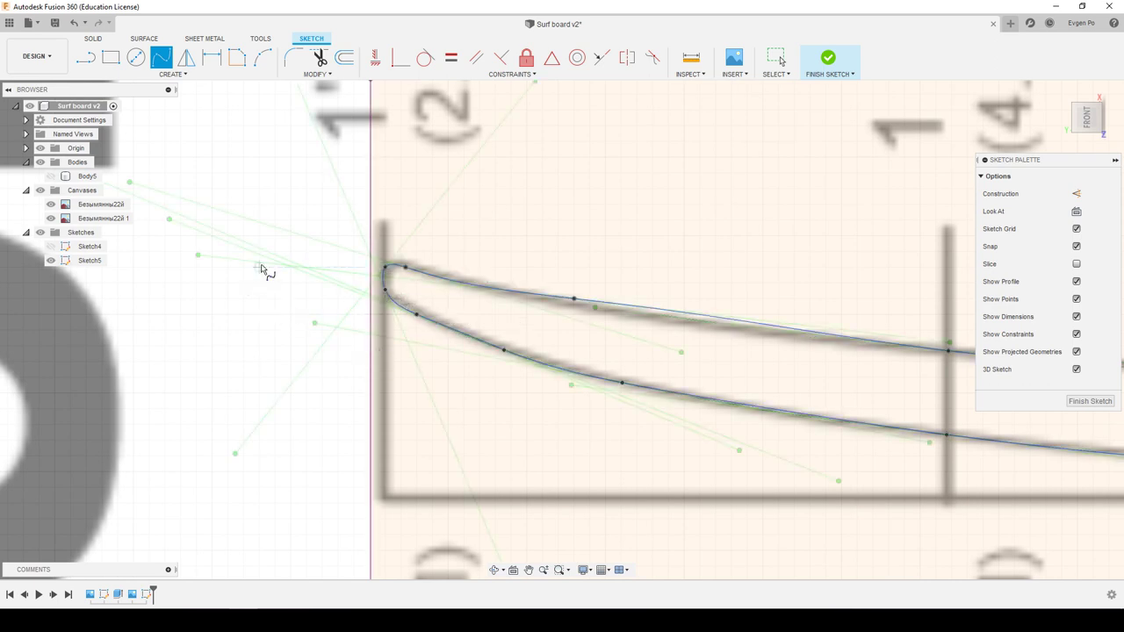
pyautogui.press('Escape')
# Reshape the nose by adjusting its tangent handles and fit points to match the image.
pyautogui.scroll(-3, 351, 281)
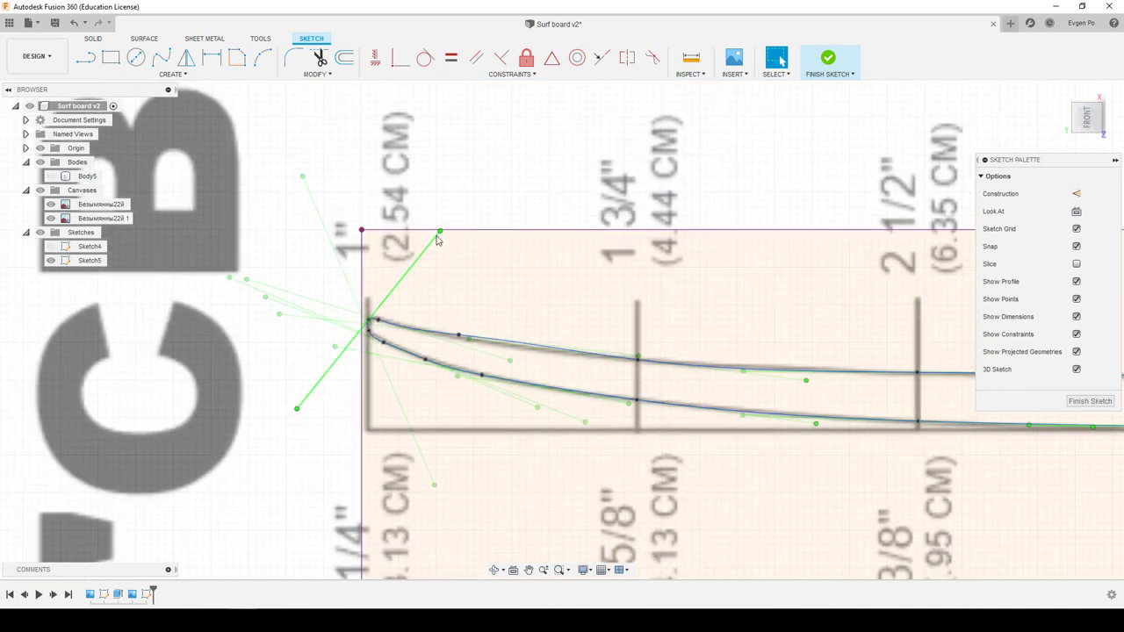
pyautogui.press('Escape')
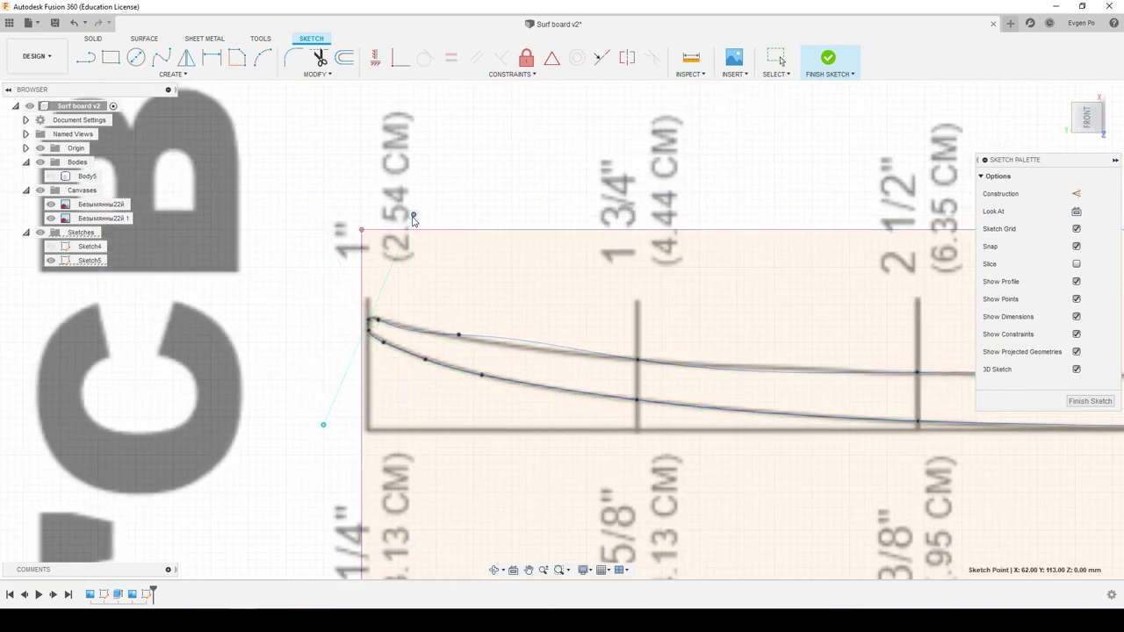
pyautogui.moveTo(441, 239); pyautogui.dragTo(451, 259)
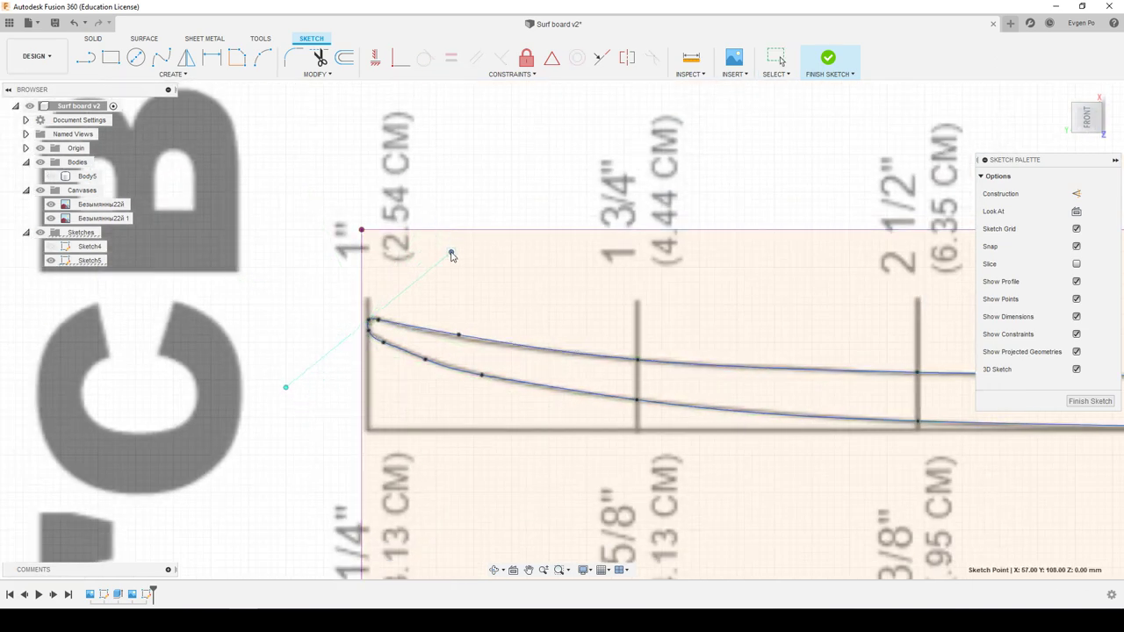
pyautogui.scroll(5, 375, 351)
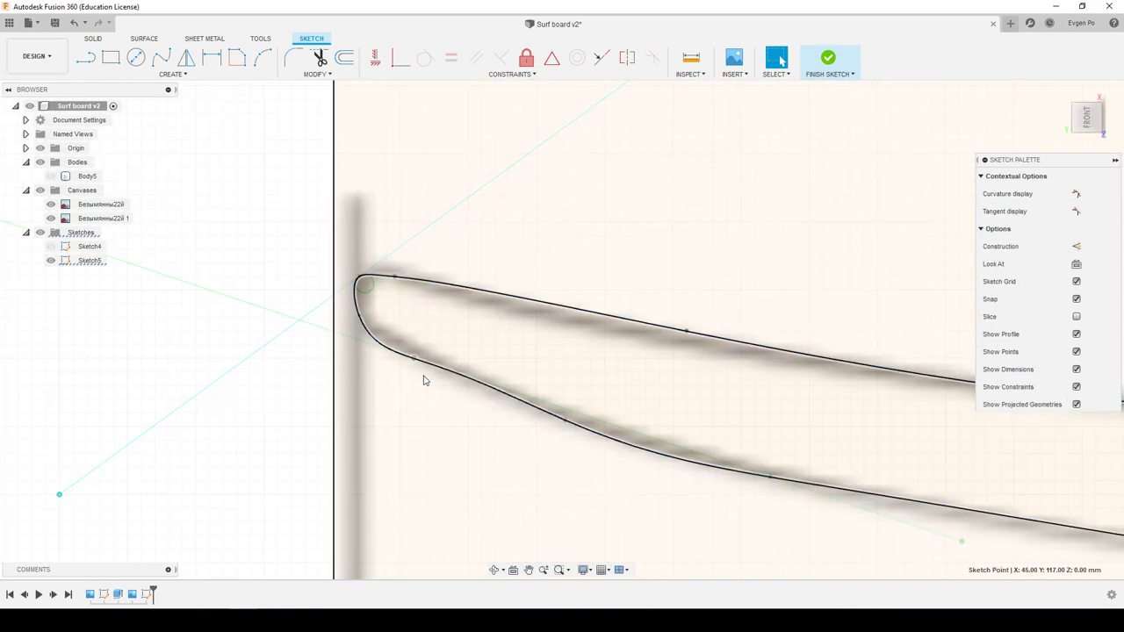
pyautogui.moveTo(424, 376); pyautogui.dragTo(474, 407)
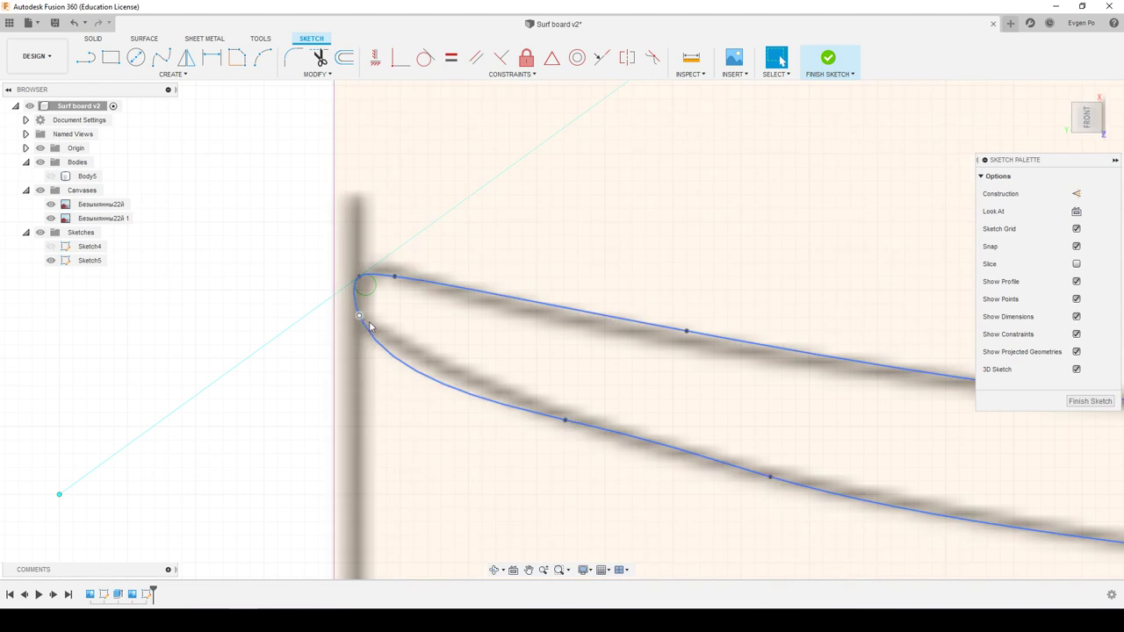
pyautogui.moveTo(365, 321); pyautogui.dragTo(367, 325)
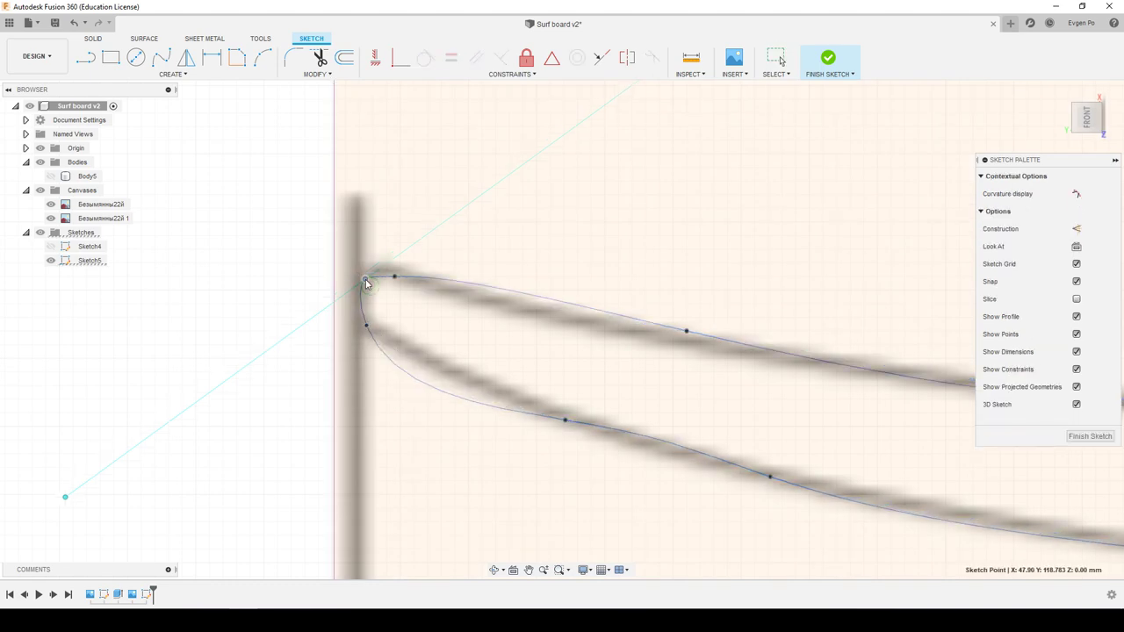
pyautogui.scroll(-3, 289, 389)
pyautogui.moveTo(129, 471)
pyautogui.mouseDown()
pyautogui.moveTo(165, 422)
pyautogui.moveTo(39, 519)
pyautogui.mouseUp()
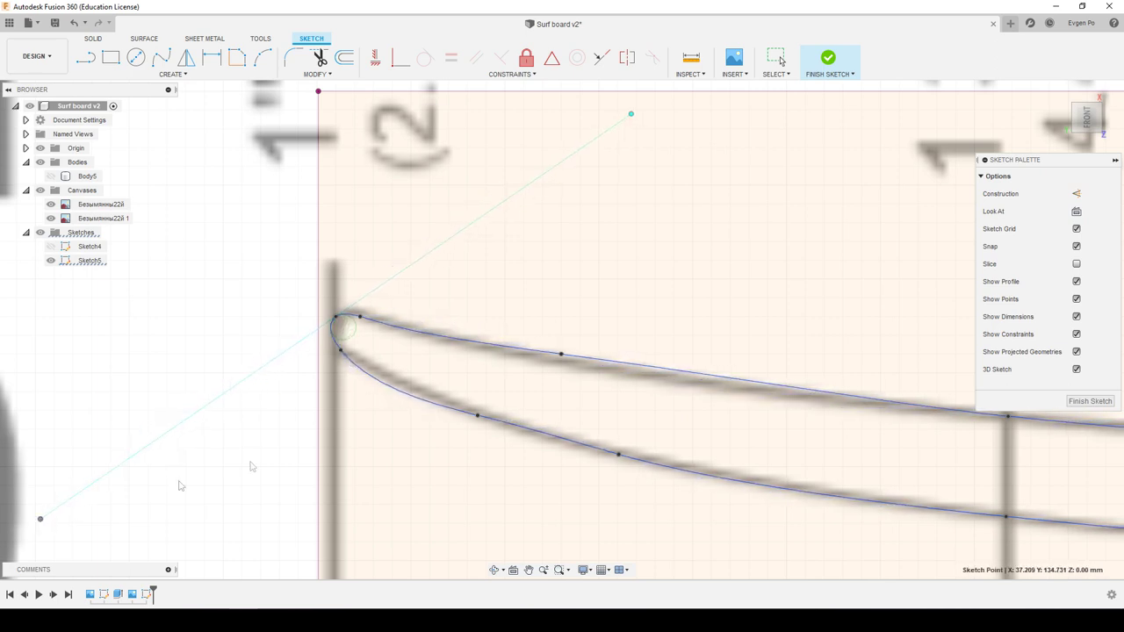
pyautogui.scroll(-2, 250, 466)
pyautogui.moveTo(231, 462)
pyautogui.mouseDown()
pyautogui.moveTo(193, 490)
pyautogui.moveTo(226, 480)
pyautogui.mouseUp()
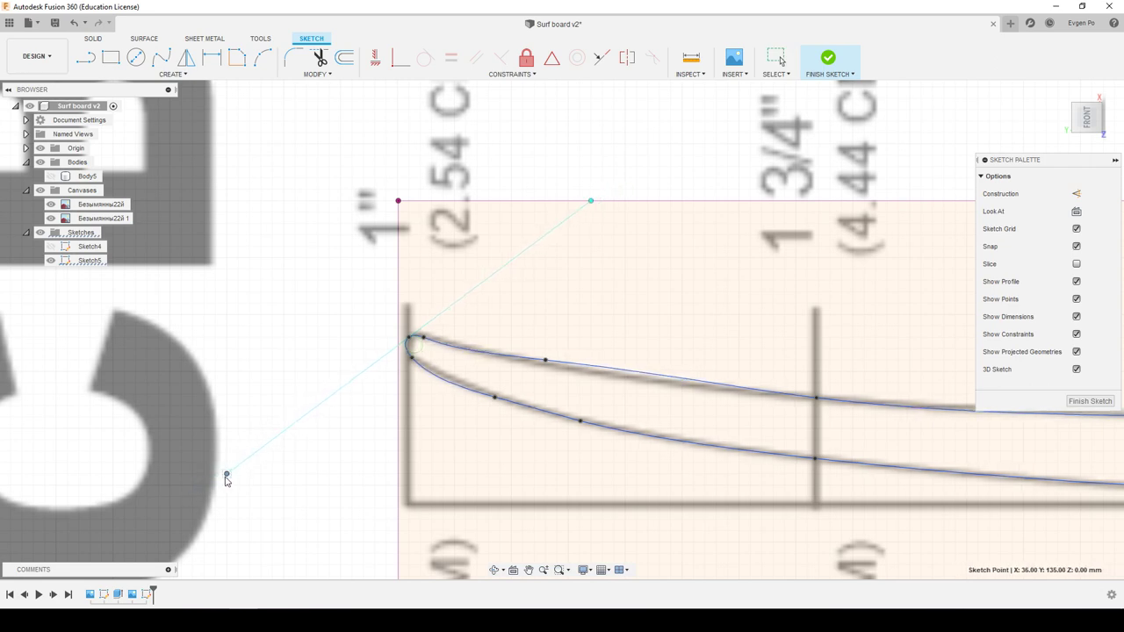
pyautogui.scroll(3, 366, 352)
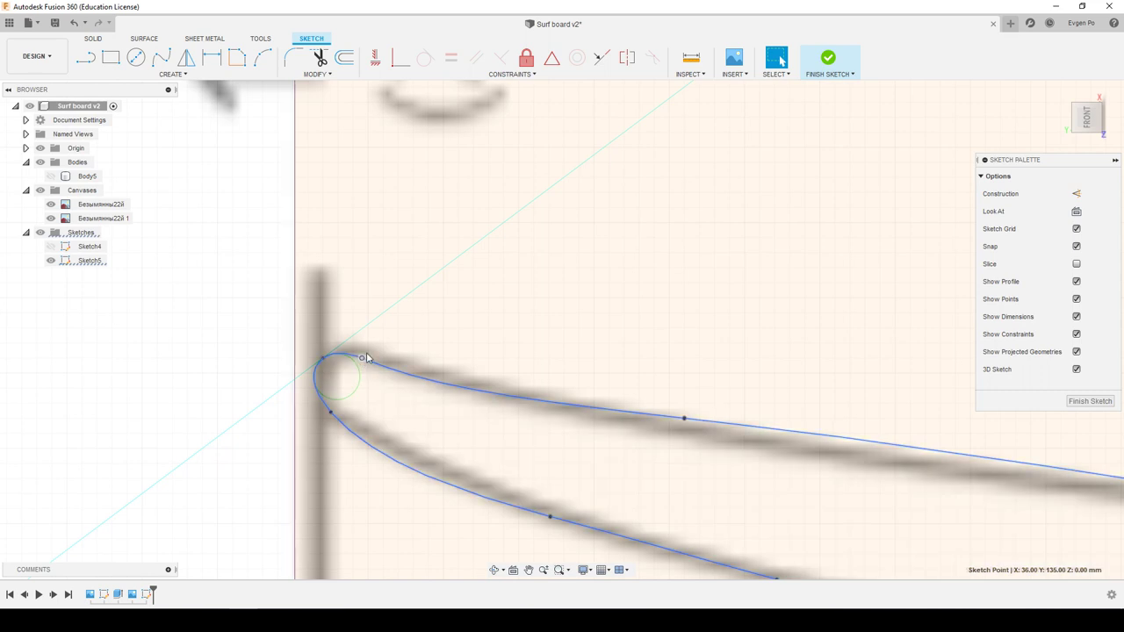
pyautogui.moveTo(362, 357); pyautogui.dragTo(374, 356)
pyautogui.moveTo(410, 370); pyautogui.dragTo(364, 355)
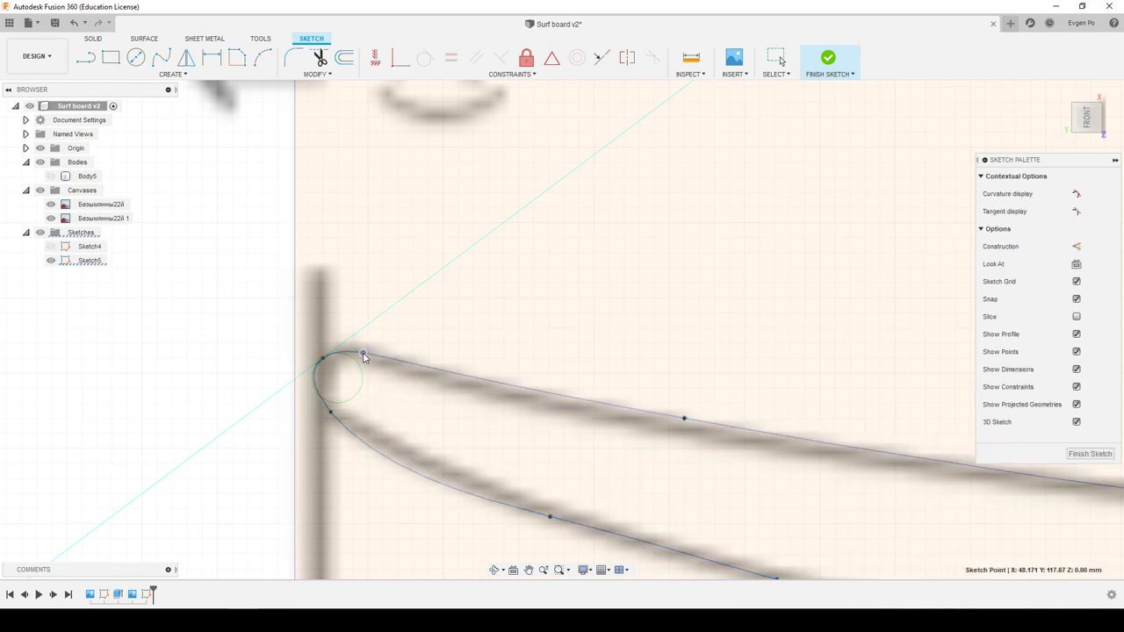
pyautogui.scroll(-2, 365, 356)
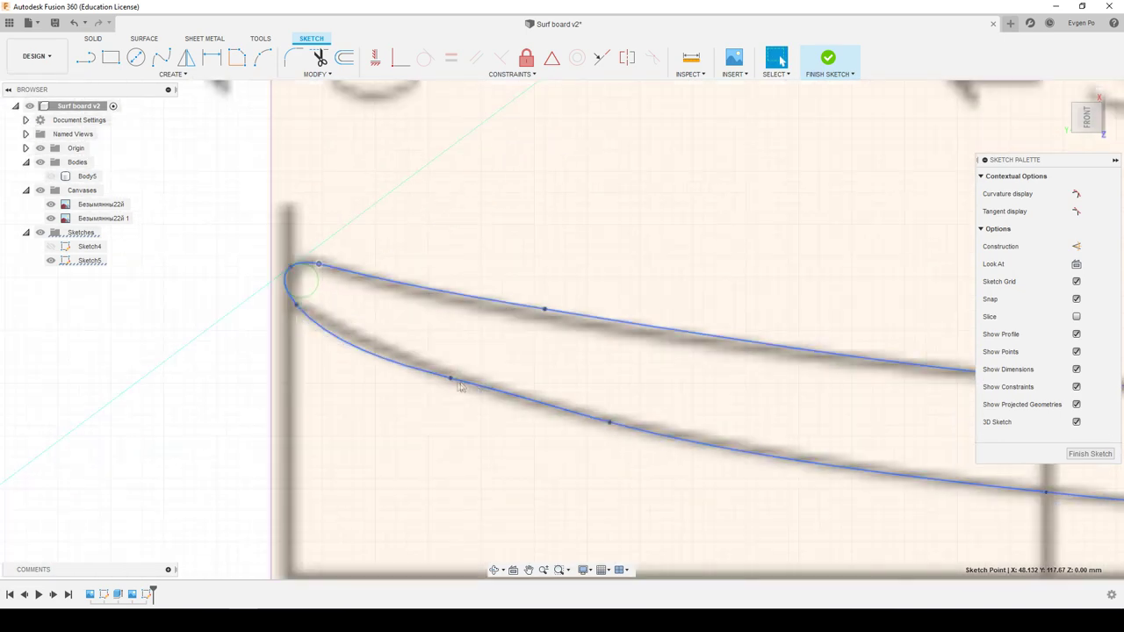
# Move the lower-curve fit points onto the reference image's outline.
pyautogui.moveTo(450, 384); pyautogui.dragTo(427, 375)
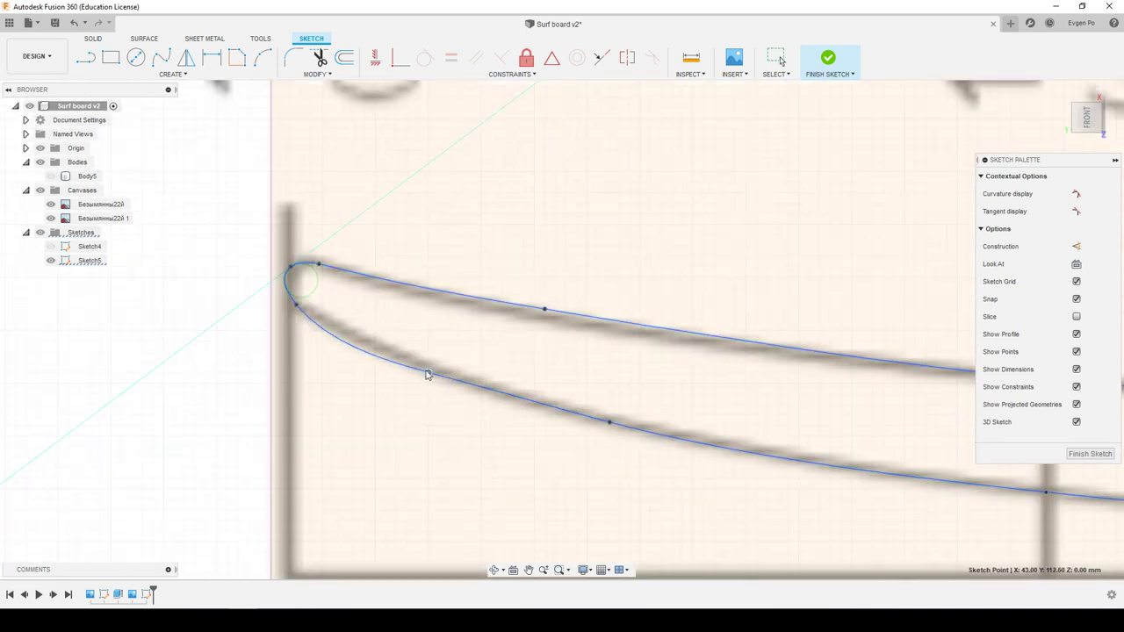
pyautogui.scroll(-3, 428, 375)
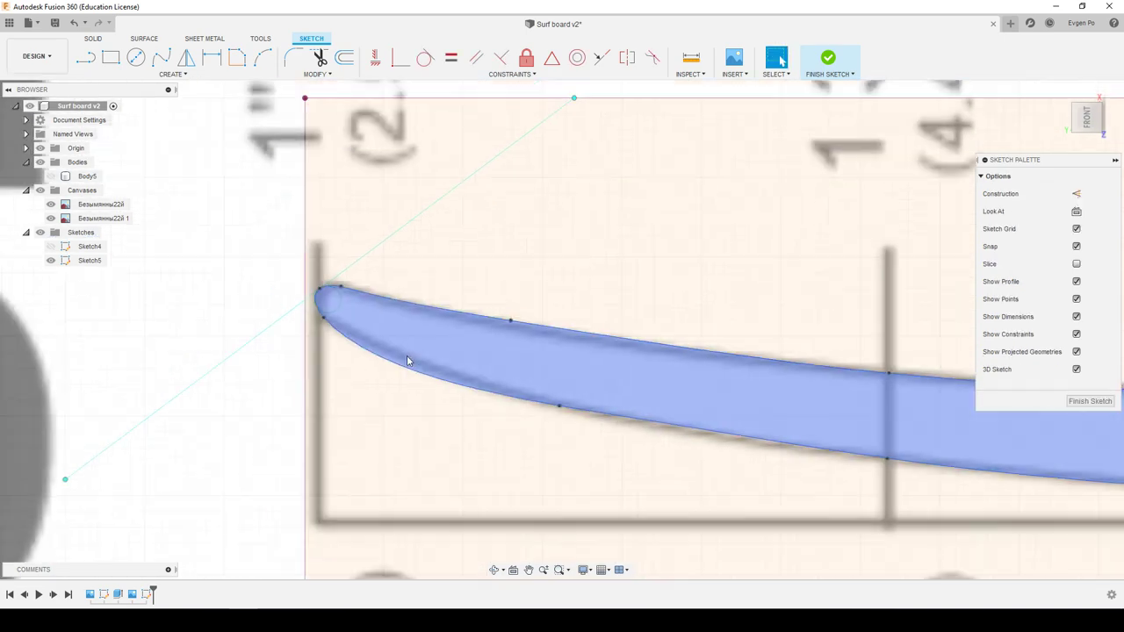
pyautogui.moveTo(509, 391); pyautogui.dragTo(498, 388)
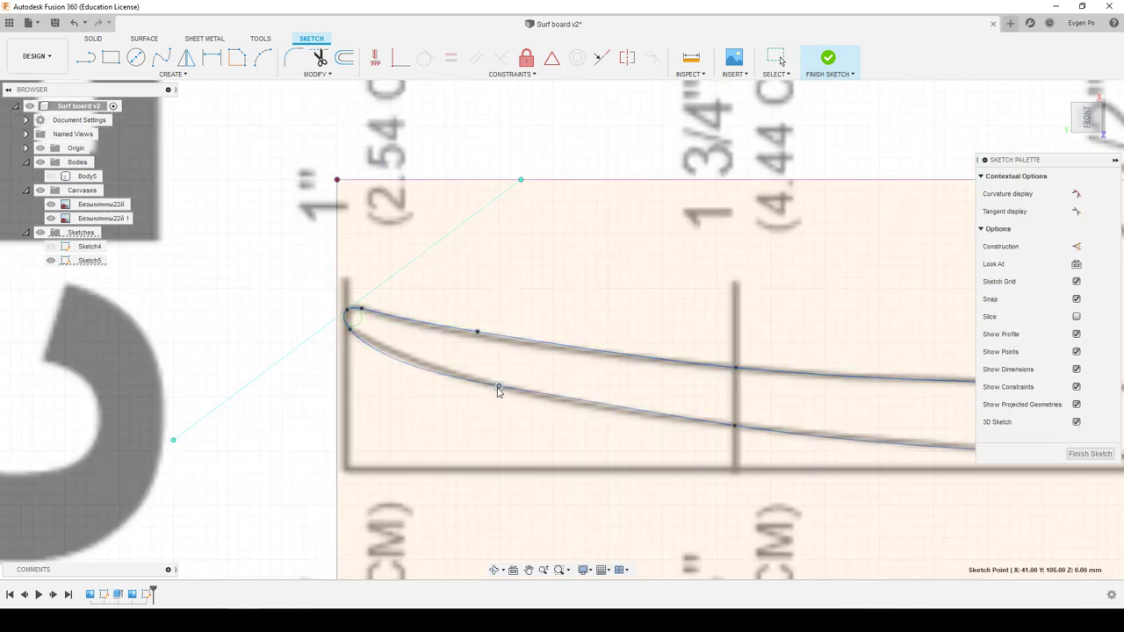
pyautogui.moveTo(620, 409); pyautogui.dragTo(556, 405)
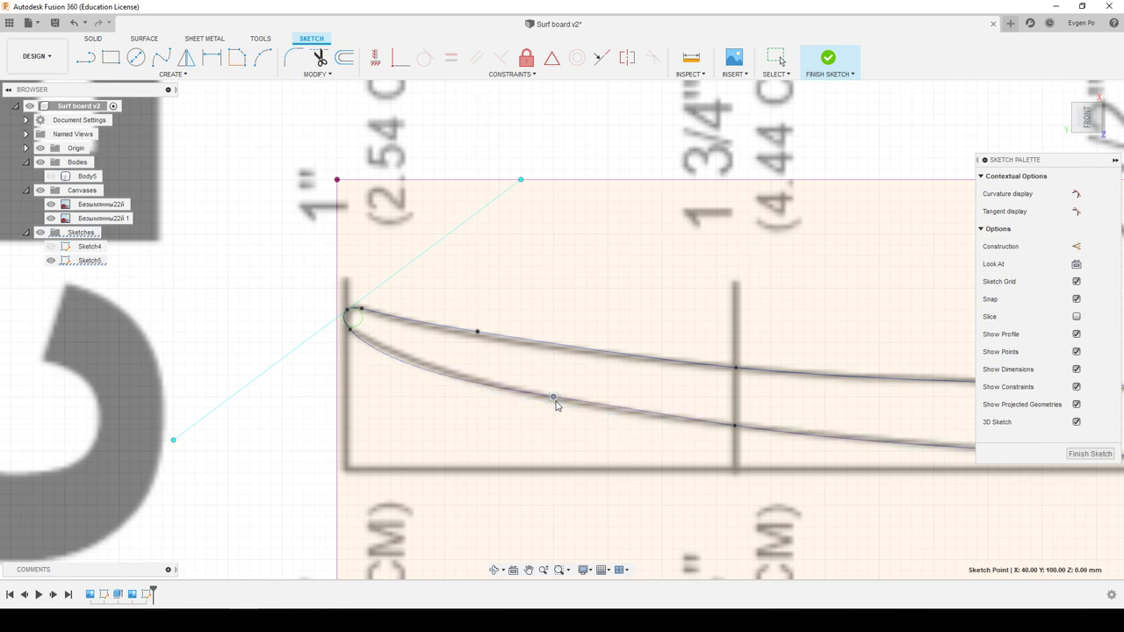
pyautogui.scroll(3, 423, 377)
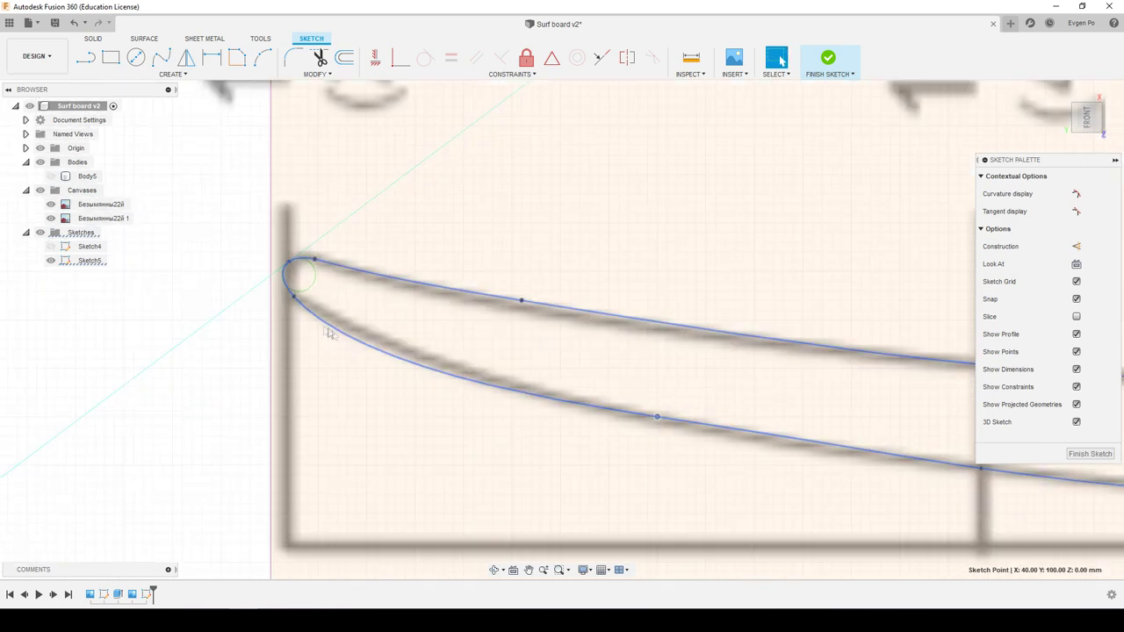
pyautogui.moveTo(295, 301); pyautogui.dragTo(340, 323)
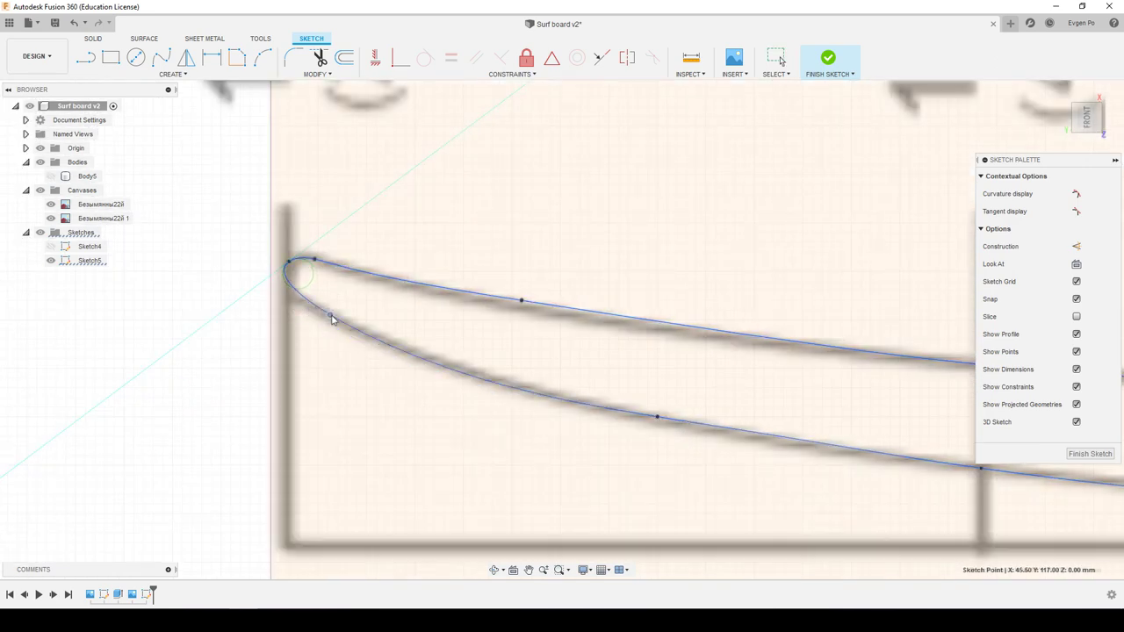
pyautogui.moveTo(341, 322); pyautogui.dragTo(345, 322)
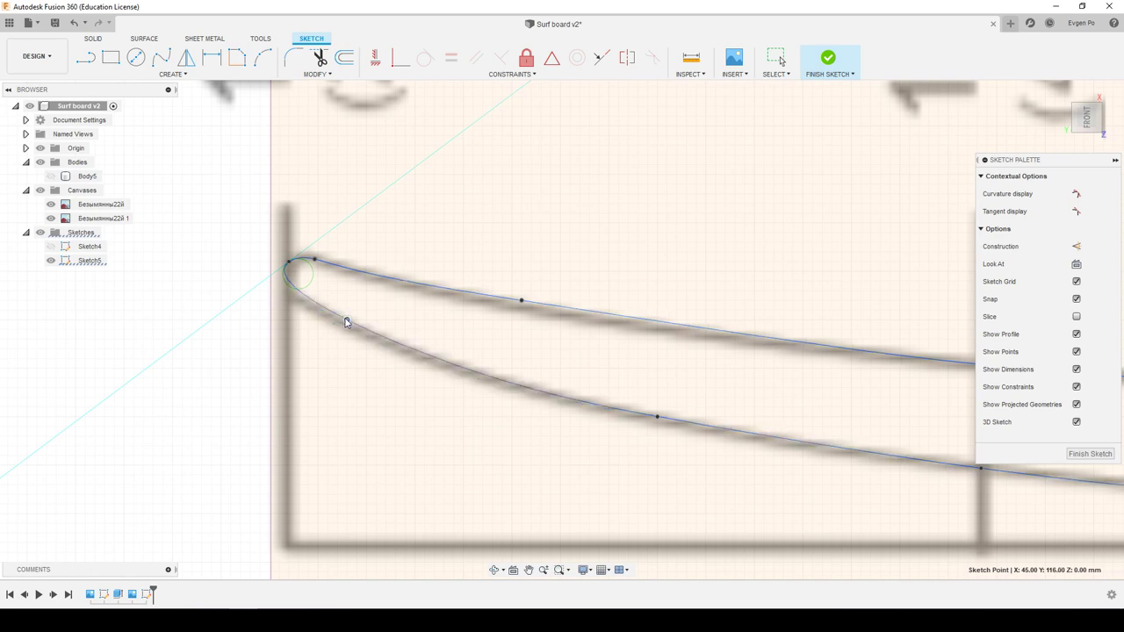
# Align a tail fit point with the image outline and select the spline.
pyautogui.scroll(2, 295, 283)
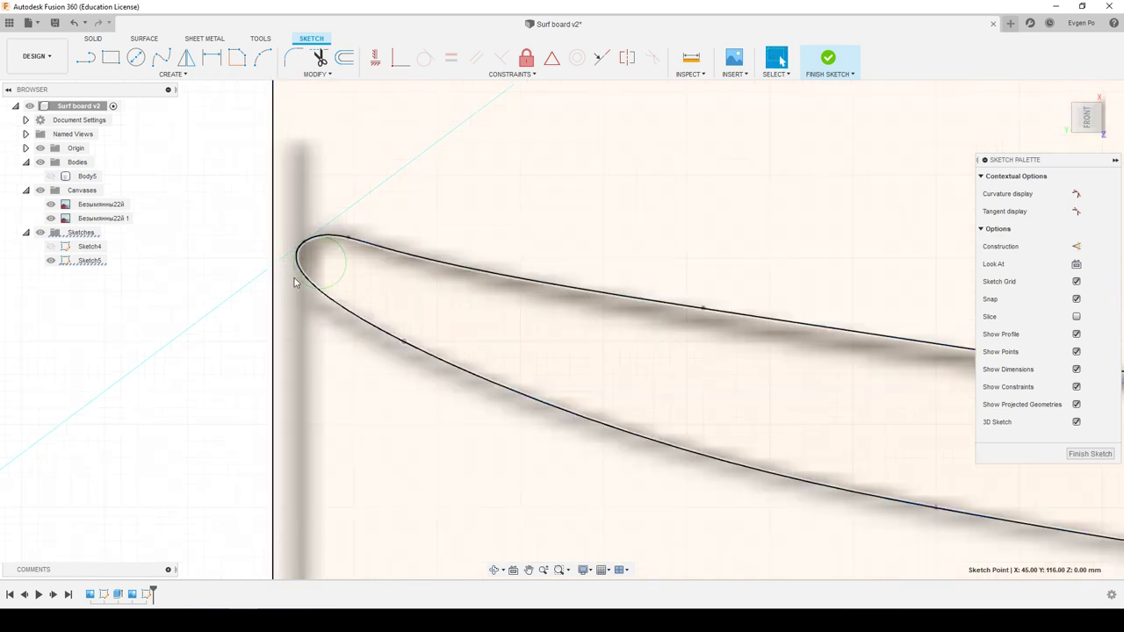
pyautogui.scroll(-2, 194, 309)
pyautogui.scroll(-2, 193, 309)
pyautogui.scroll(-2, 193, 309)
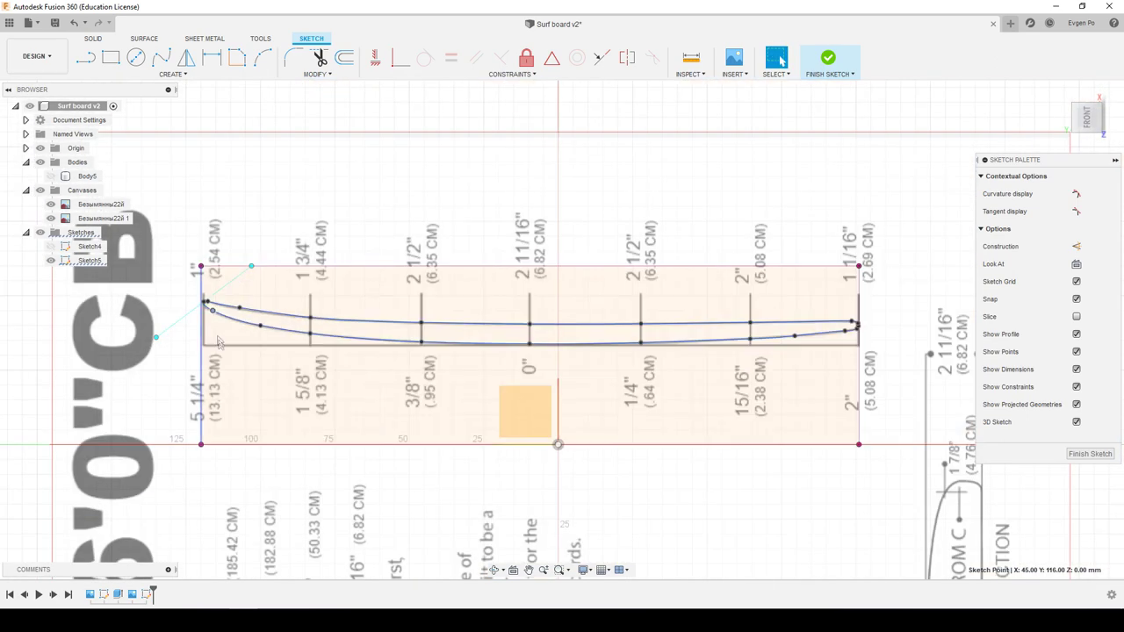
pyautogui.scroll(2, 814, 344)
pyautogui.scroll(2, 819, 332)
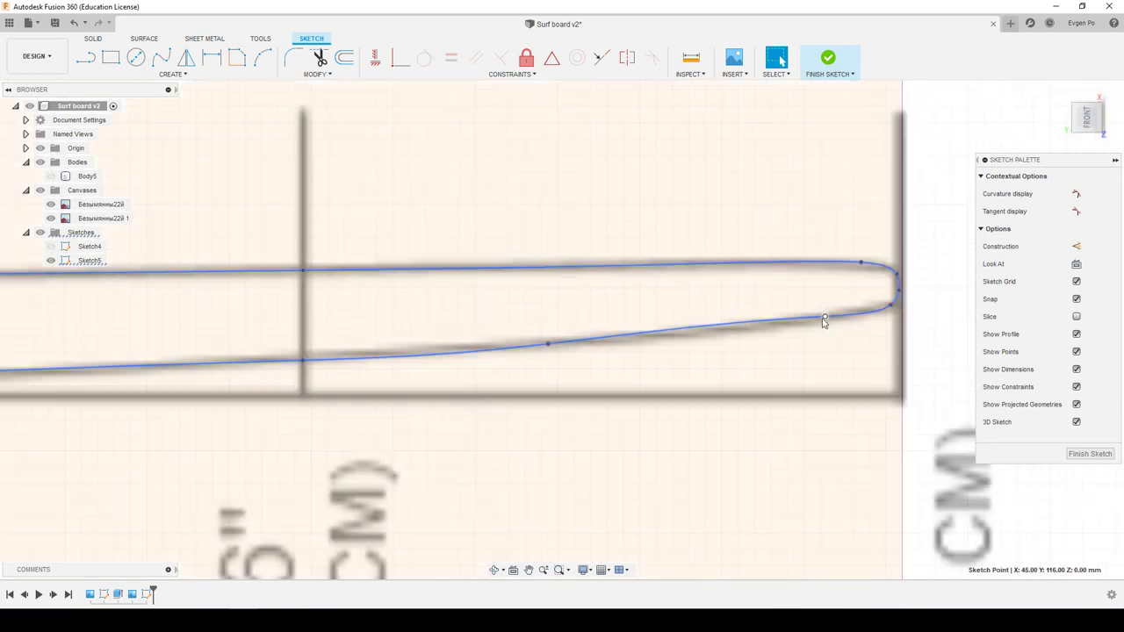
pyautogui.moveTo(817, 321); pyautogui.dragTo(729, 333)
pyautogui.scroll(-3, 778, 384)
pyautogui.scroll(-3, 795, 394)
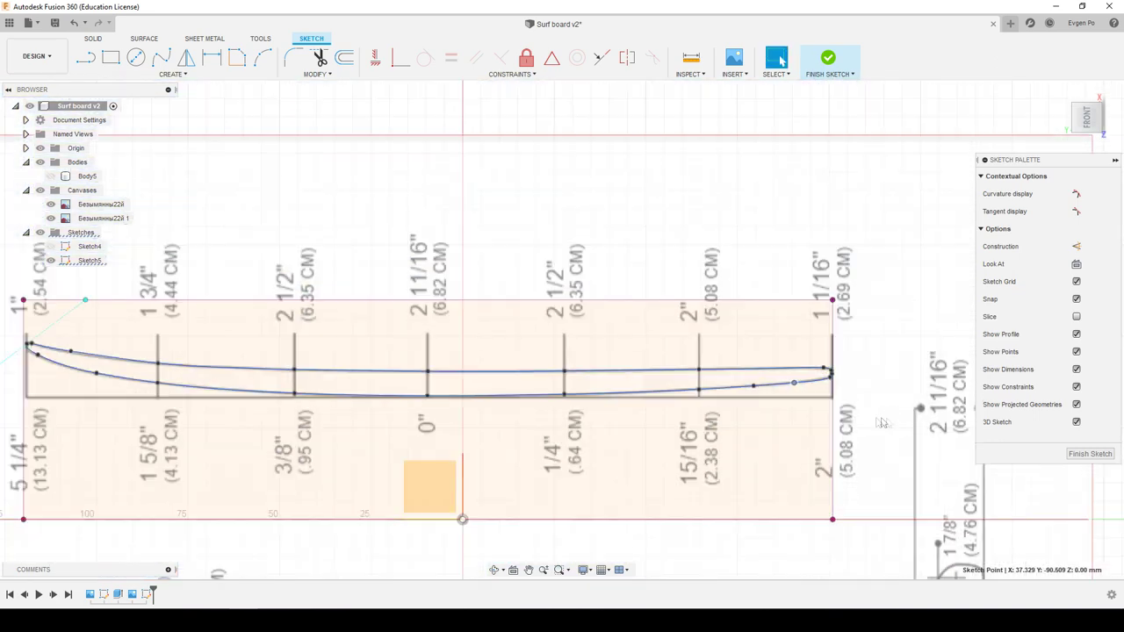
pyautogui.click(817, 381)
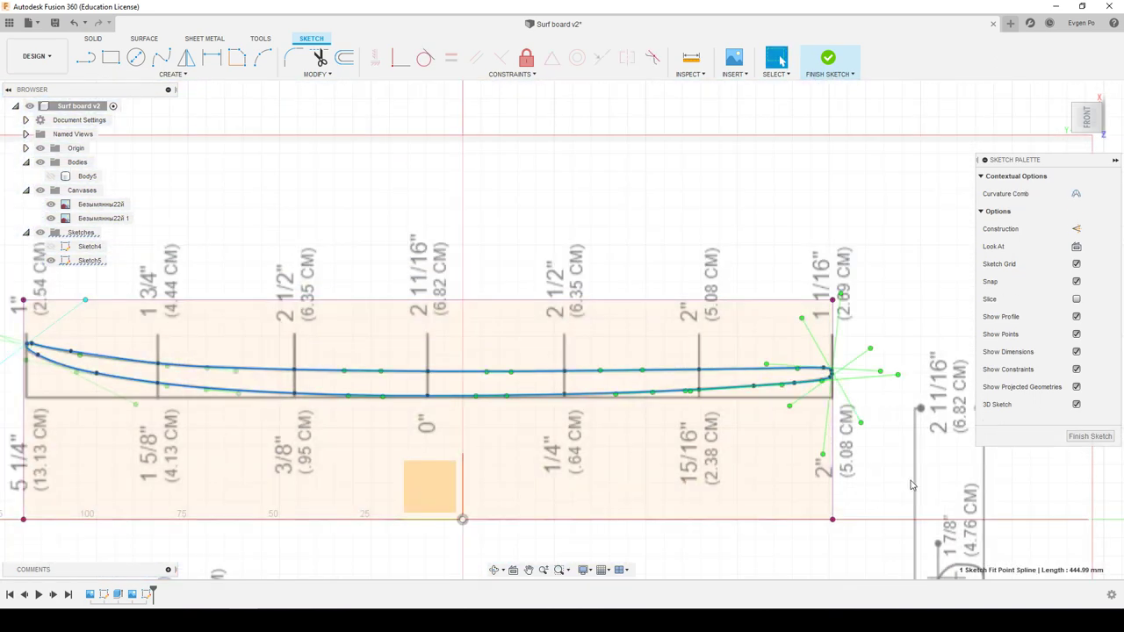
# Show the spline's curvature comb at density 133 and inspect its ends.
pyautogui.click(1077, 194)
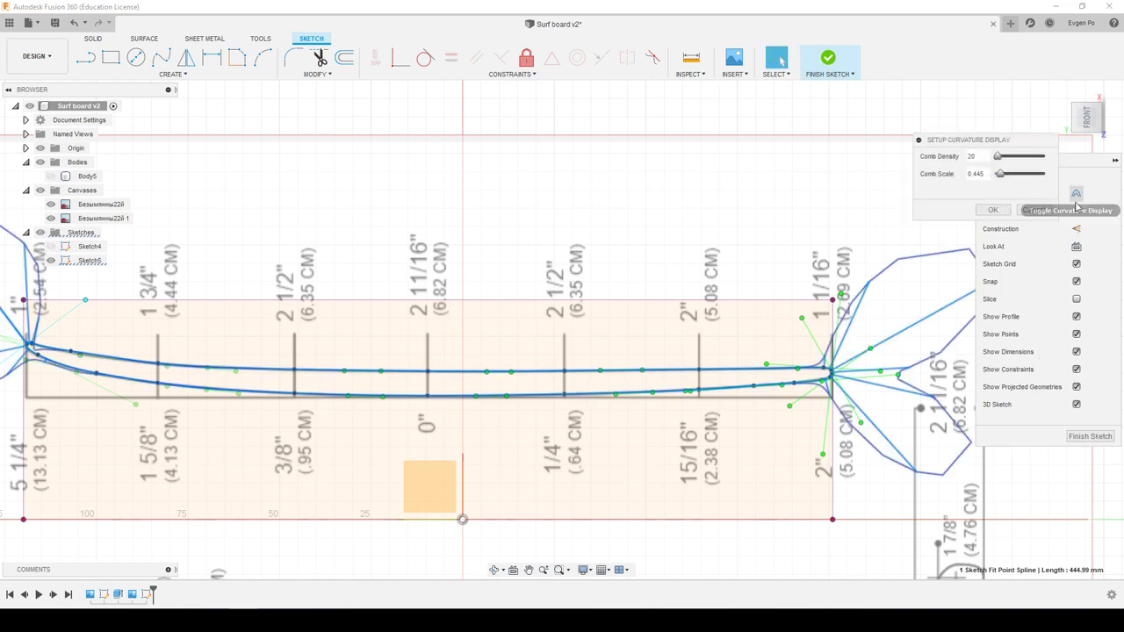
pyautogui.scroll(-3, 850, 471)
pyautogui.scroll(5, 196, 459)
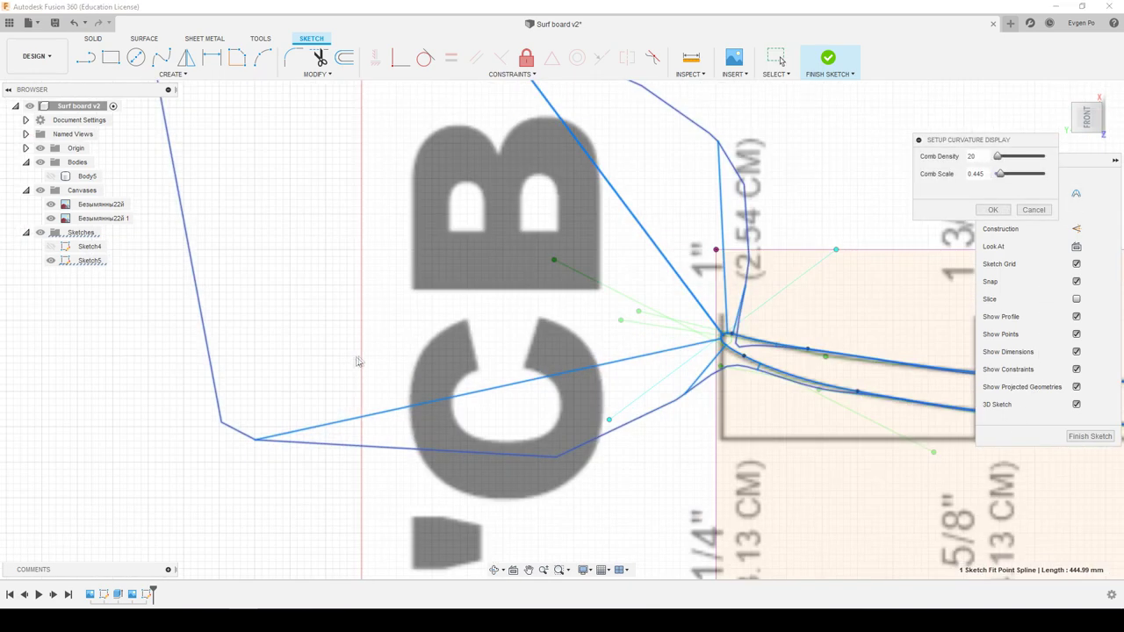
pyautogui.moveTo(1006, 159); pyautogui.dragTo(1020, 156)
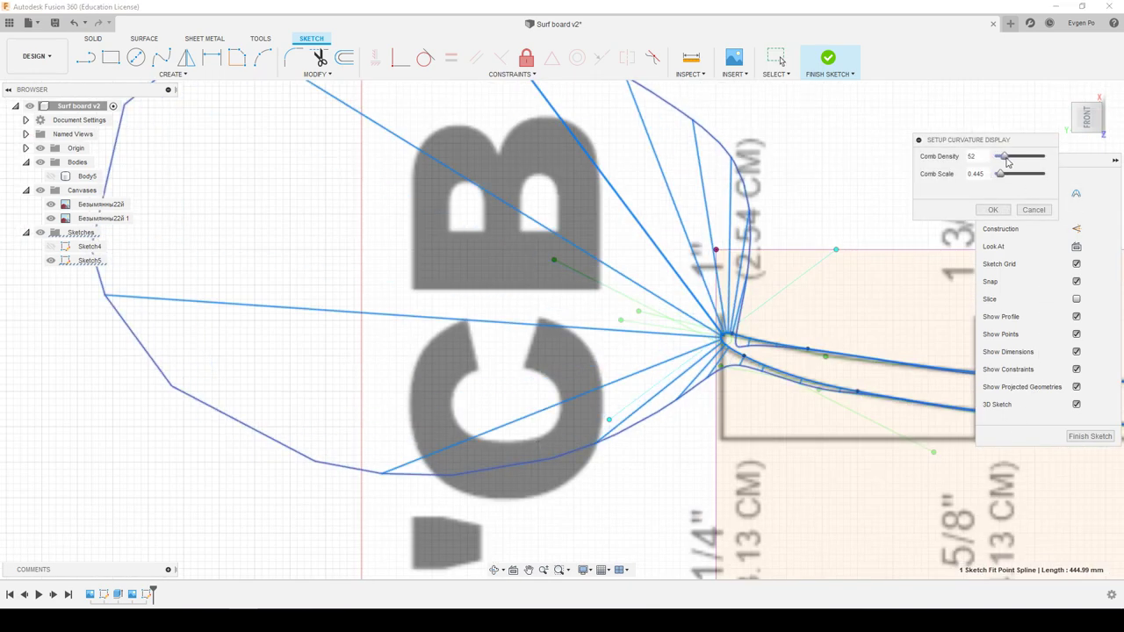
pyautogui.scroll(-1, 379, 338)
pyautogui.scroll(-3, 378, 338)
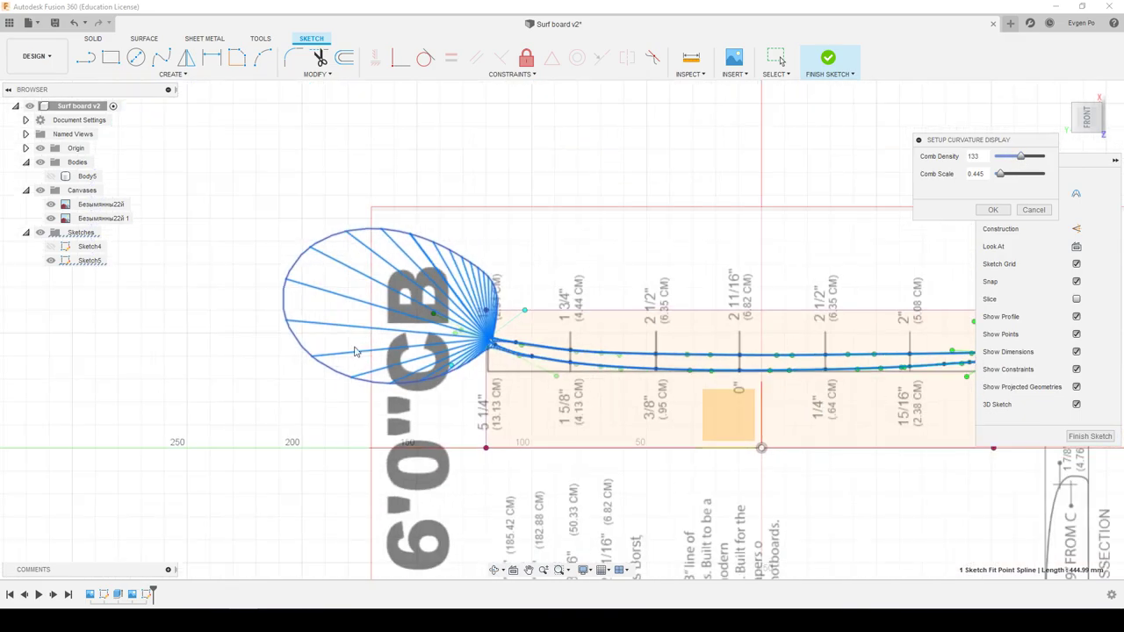
pyautogui.scroll(3, 562, 369)
pyautogui.scroll(3, 633, 377)
pyautogui.scroll(2, 622, 410)
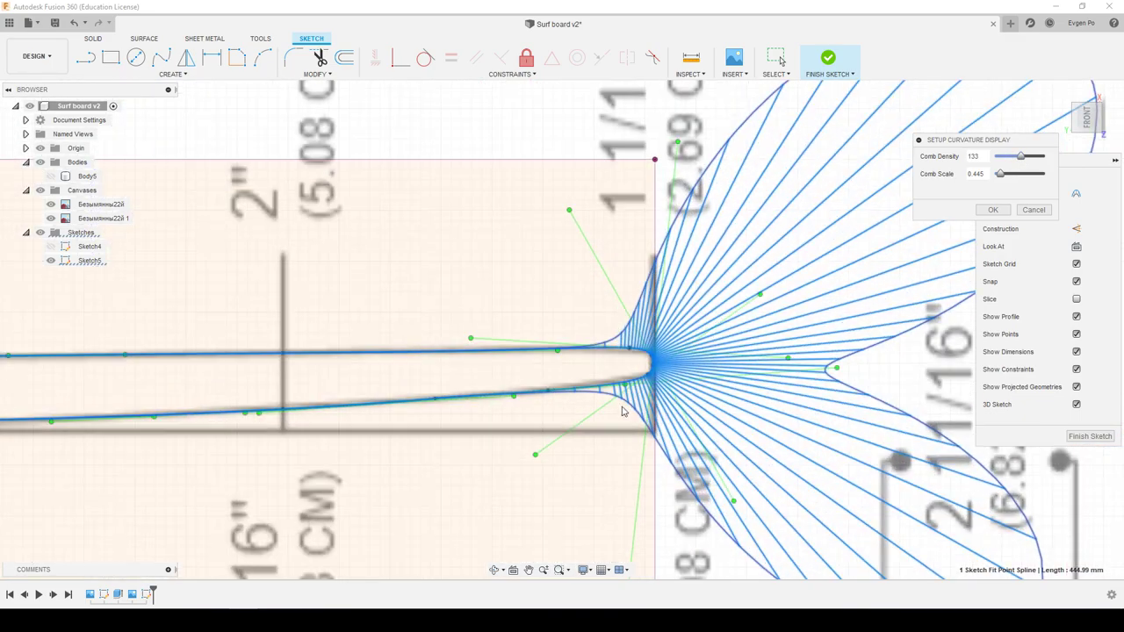
# Hide the curvature comb and finish Sketch5.
pyautogui.click(1027, 213)
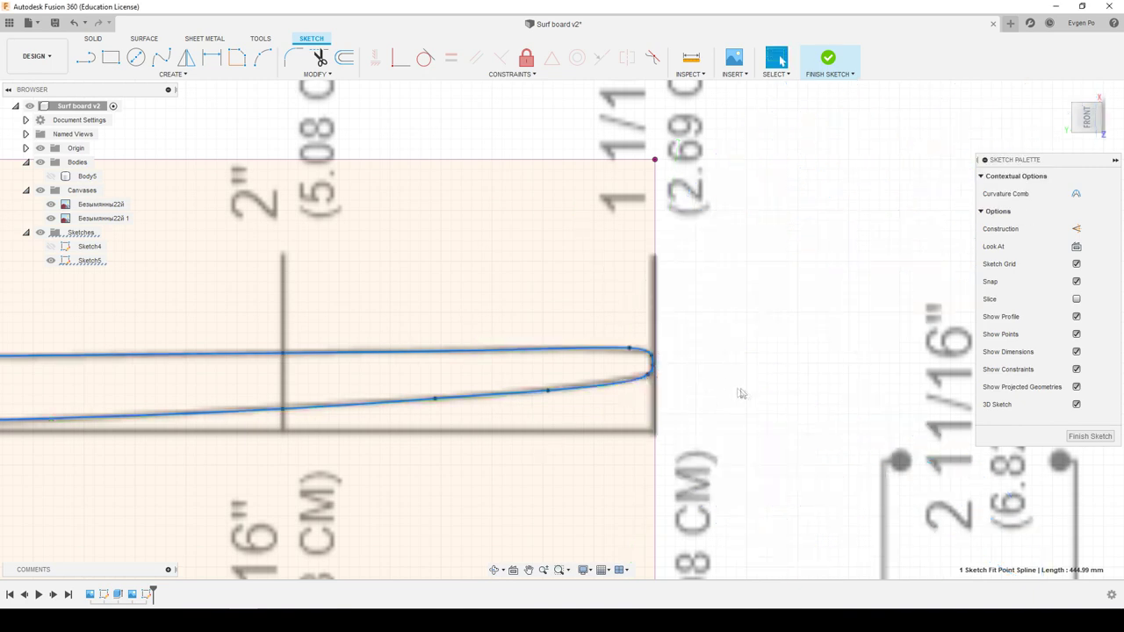
pyautogui.scroll(-3, 735, 392)
pyautogui.scroll(-3, 615, 395)
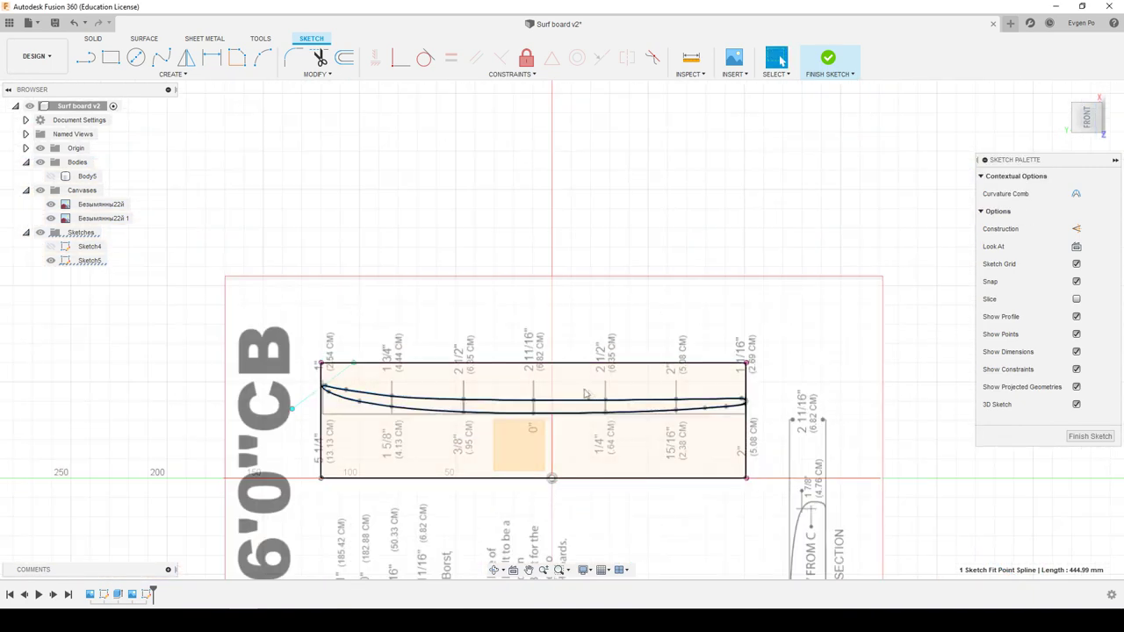
pyautogui.scroll(3, 442, 396)
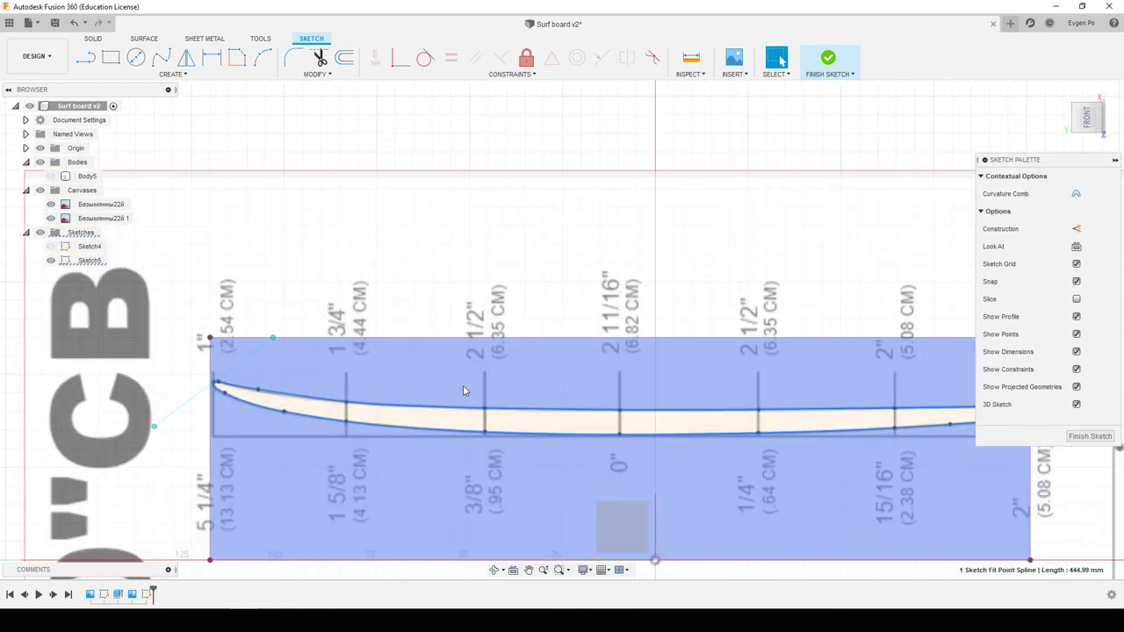
pyautogui.click(1090, 435)
# Show Body5 and extrude Sketch5's side profile 170 mm through the block.
pyautogui.click(50, 177)
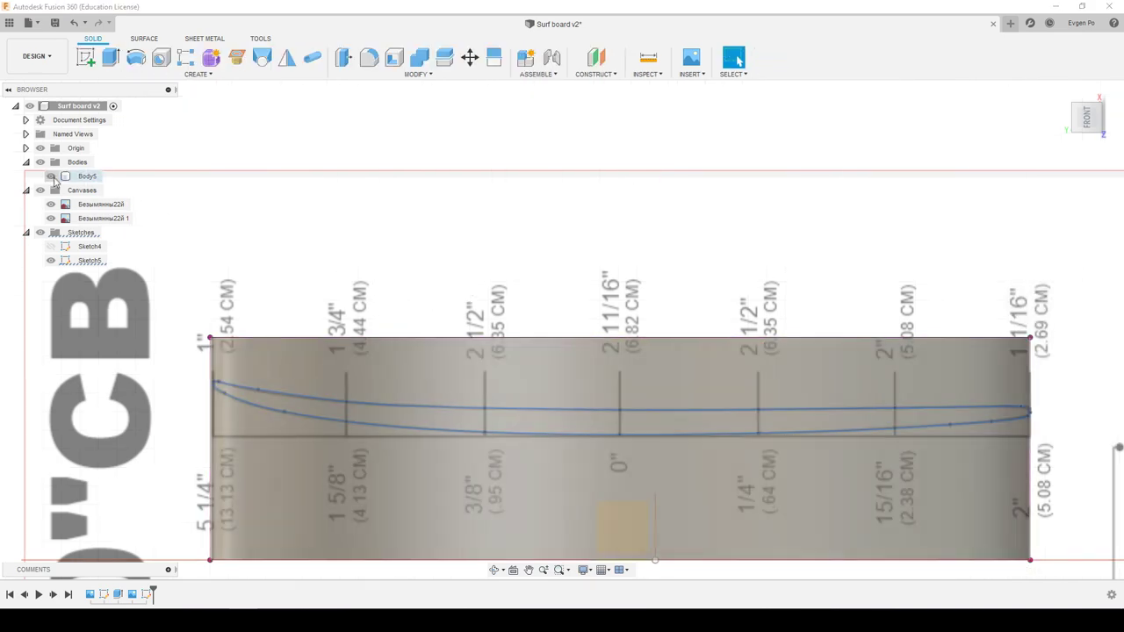
pyautogui.keyDown('shift'); pyautogui.moveTo(243, 198); pyautogui.dragTo(299, 373, button='middle'); pyautogui.keyUp('shift')
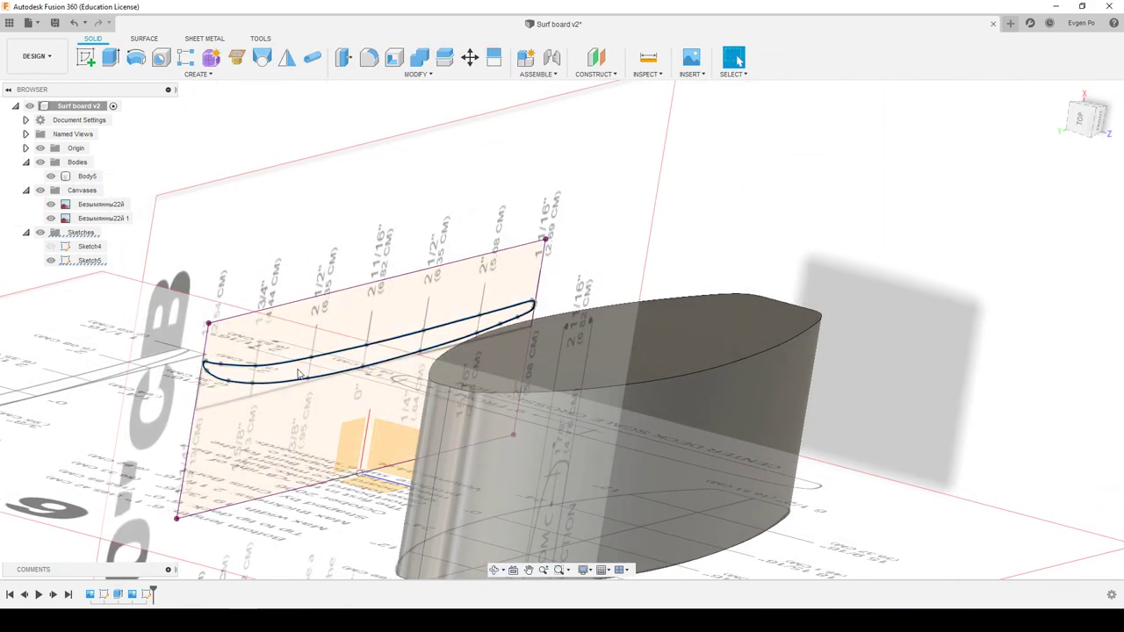
pyautogui.click(112, 63)
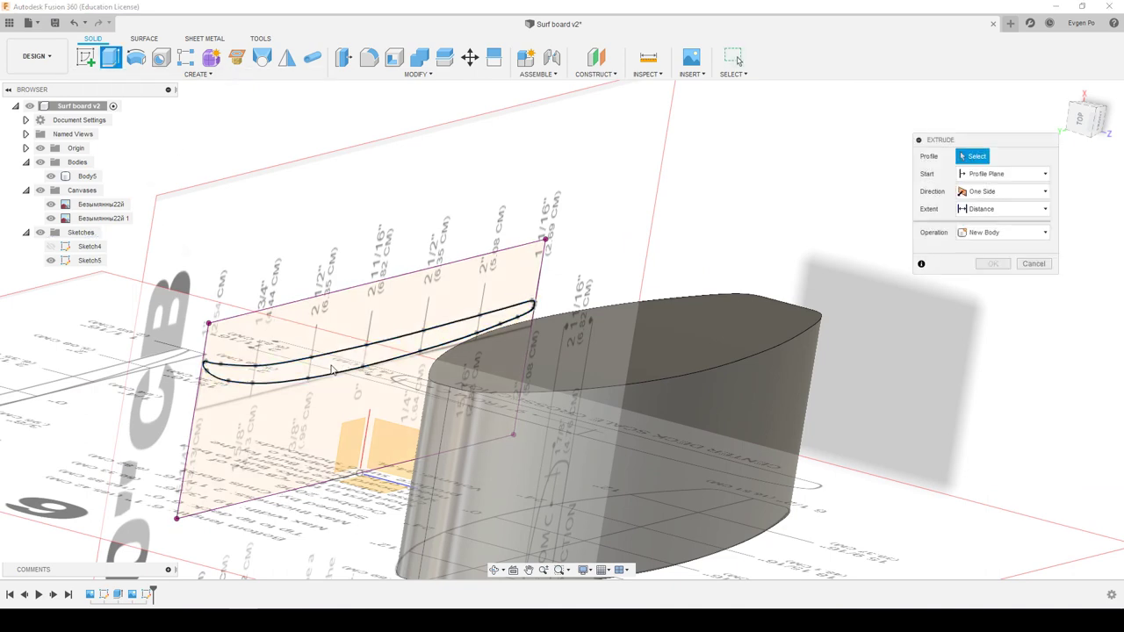
pyautogui.click(369, 348)
pyautogui.moveTo(411, 363); pyautogui.dragTo(725, 475)
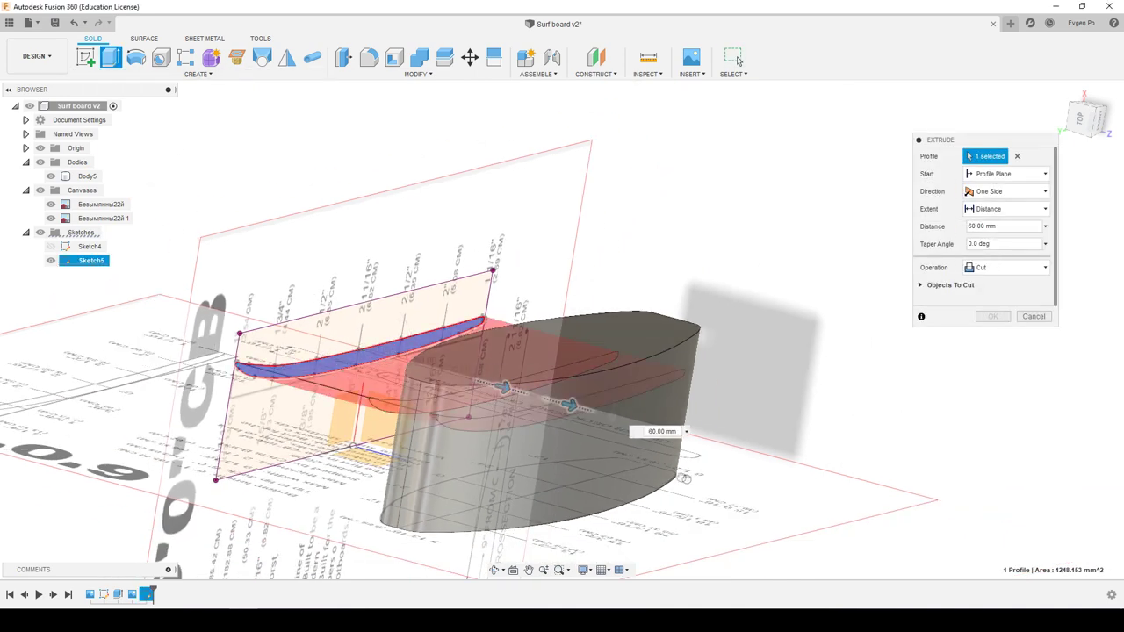
pyautogui.keyDown('shift'); pyautogui.moveTo(652, 478); pyautogui.dragTo(587, 384, button='middle'); pyautogui.keyUp('shift')
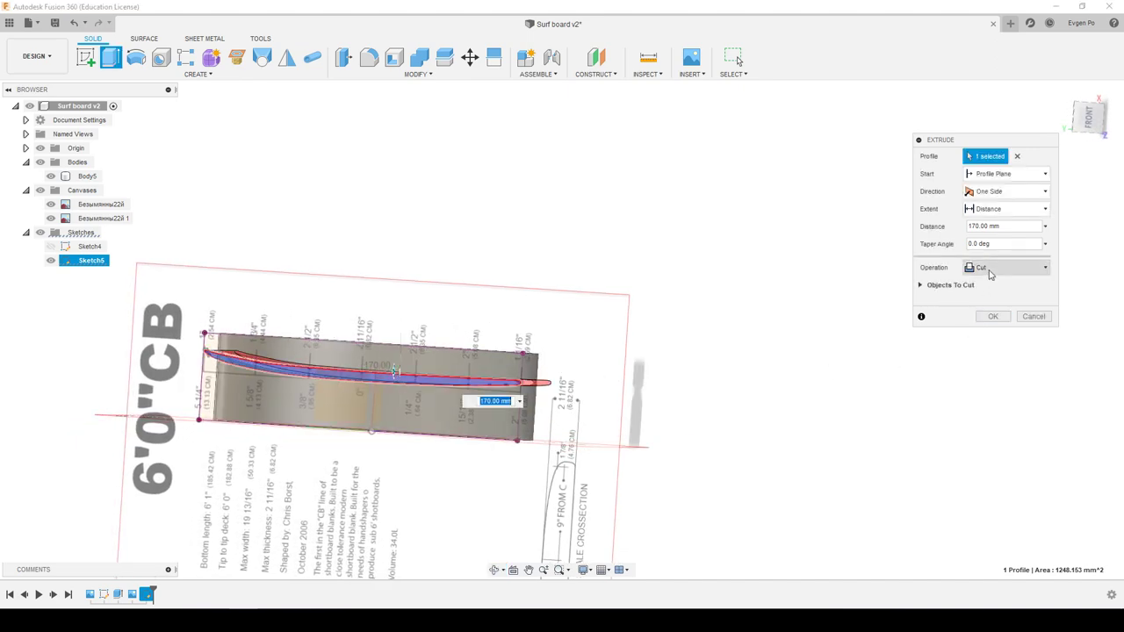
# Change the extrusion operation to Intersect, check the preview, and confirm it.
pyautogui.click(990, 275)
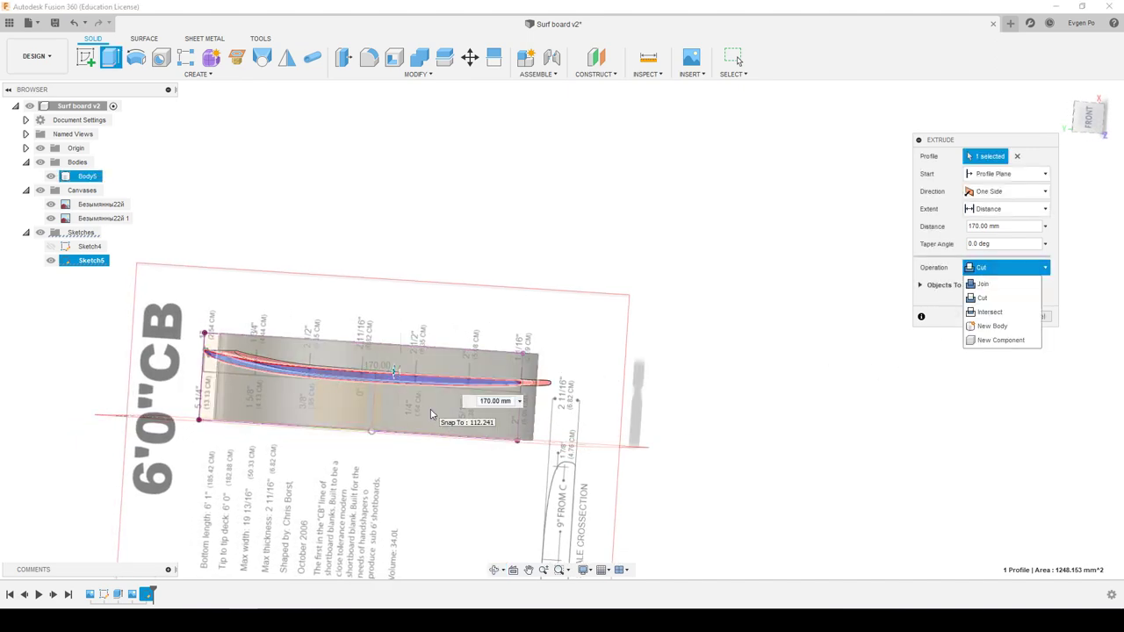
pyautogui.click(987, 312)
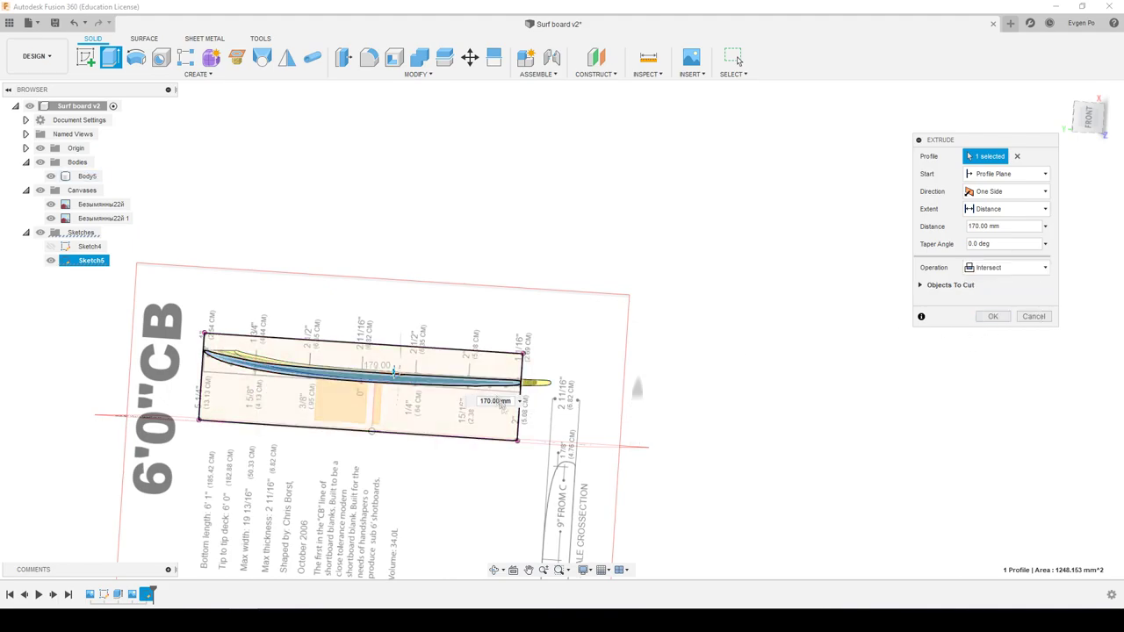
pyautogui.keyDown('shift'); pyautogui.moveTo(378, 387); pyautogui.dragTo(290, 403, button='middle'); pyautogui.keyUp('shift')
pyautogui.scroll(3, 289, 402)
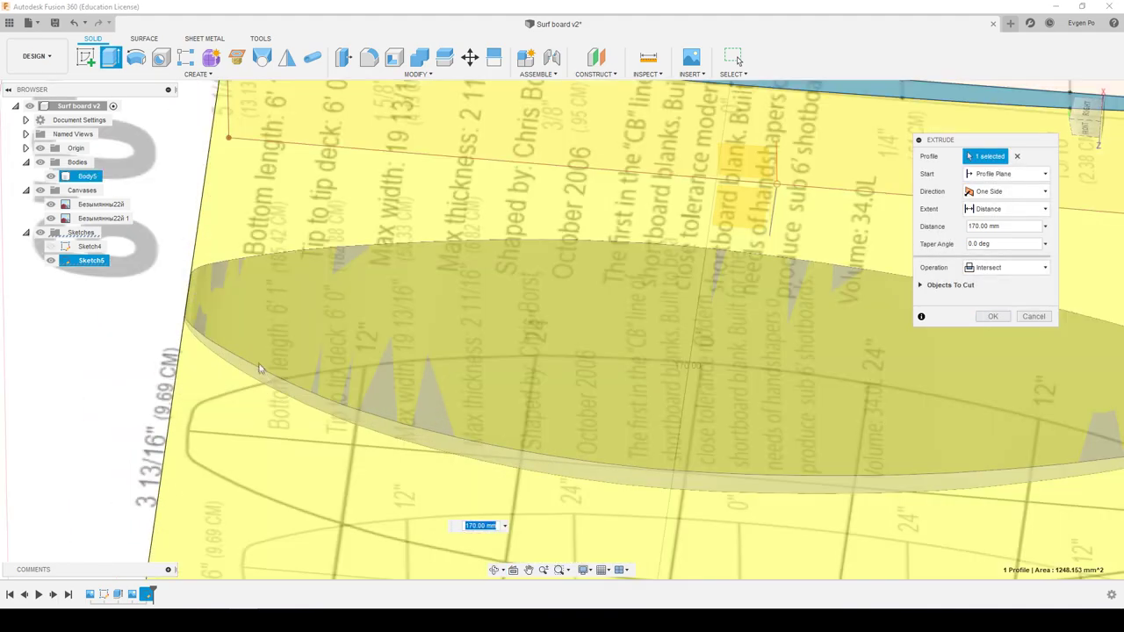
pyautogui.moveTo(290, 402)
pyautogui.keyDown('shift'); pyautogui.mouseDown(button='middle')
pyautogui.moveTo(239, 339)
pyautogui.moveTo(268, 343)
pyautogui.mouseUp(button='middle'); pyautogui.keyUp('shift')
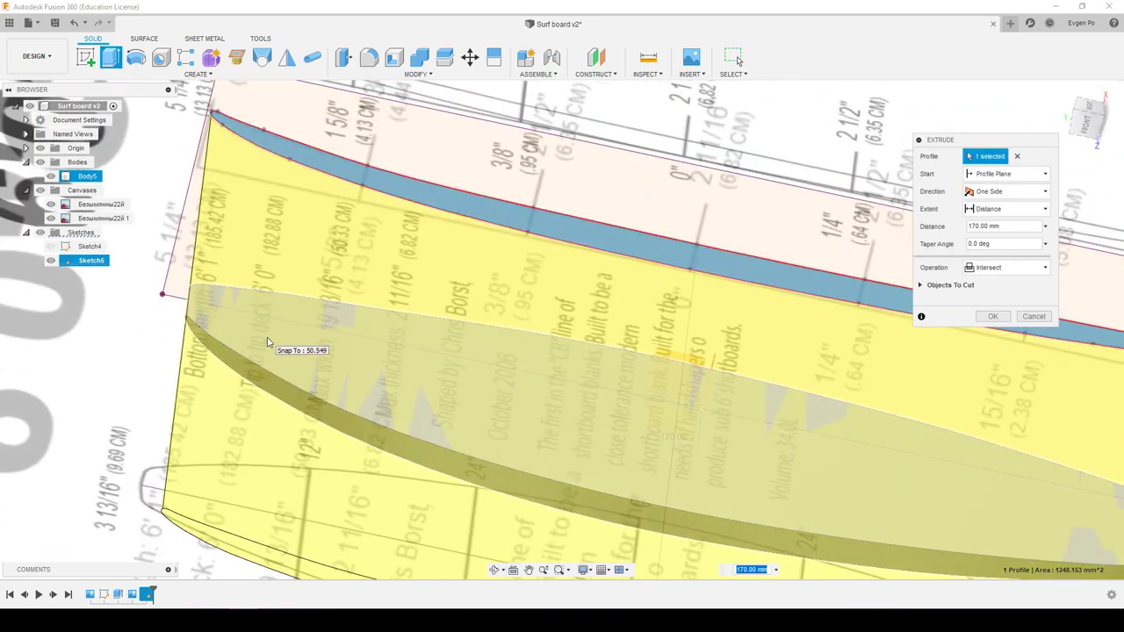
pyautogui.scroll(-2, 265, 344)
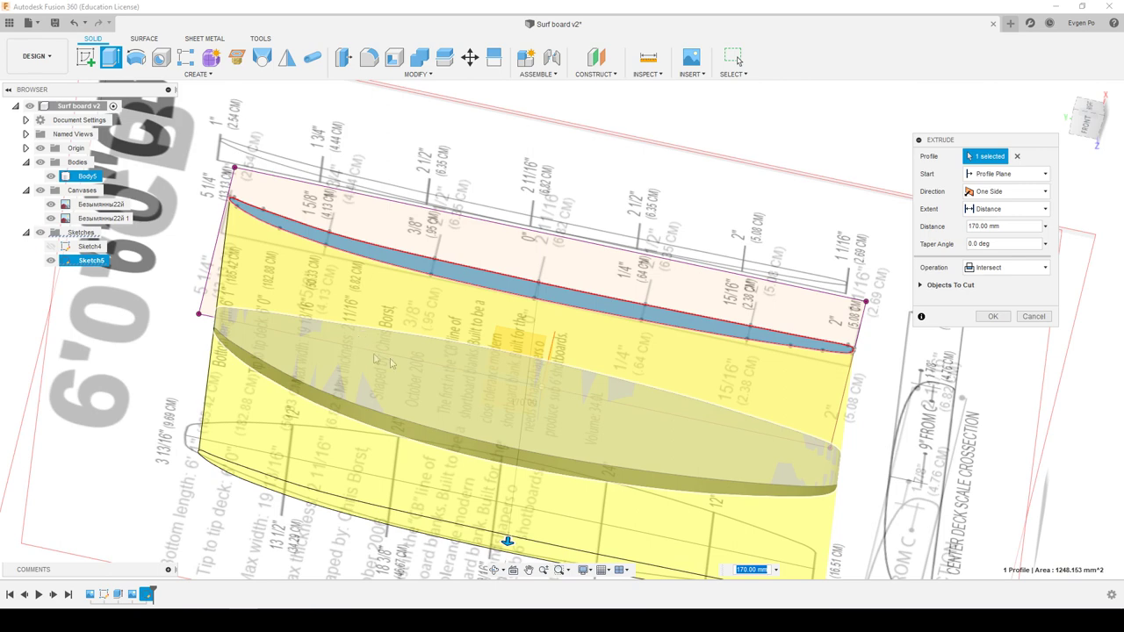
pyautogui.click(992, 317)
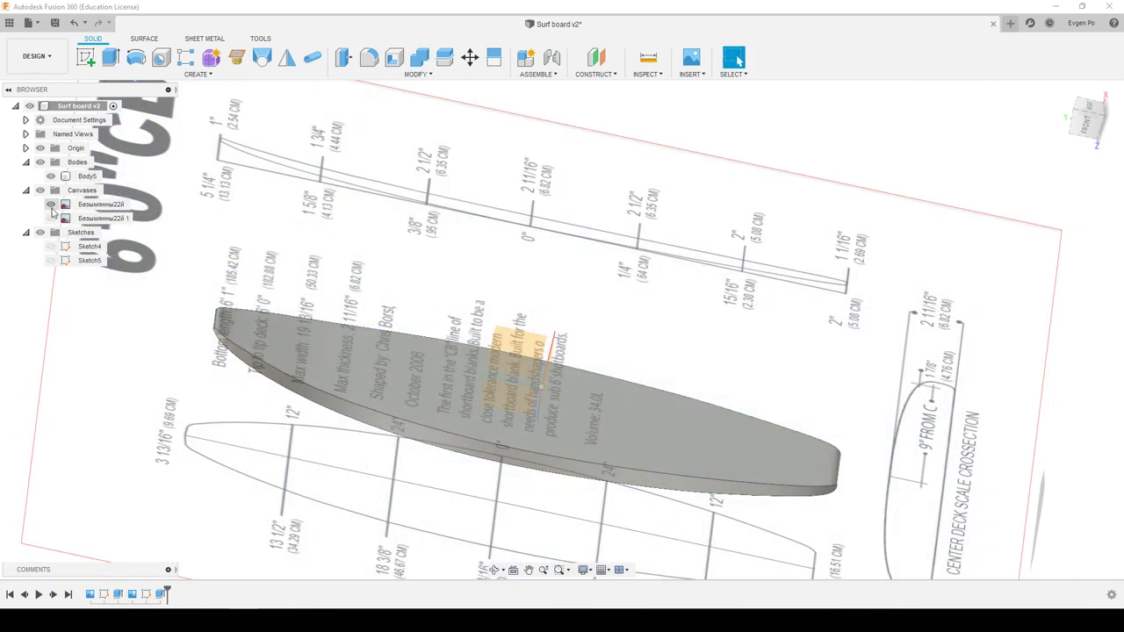
# Hide both reference canvas images and select the board body.
pyautogui.click(51, 218)
pyautogui.click(50, 203)
pyautogui.click(320, 368)
# Orbit and zoom around Body5 to inspect the curved, rockered board.
pyautogui.moveTo(319, 369)
pyautogui.keyDown('shift'); pyautogui.mouseDown(button='middle')
pyautogui.moveTo(307, 368)
pyautogui.moveTo(424, 311)
pyautogui.moveTo(437, 251)
pyautogui.moveTo(425, 211)
pyautogui.moveTo(419, 319)
pyautogui.moveTo(363, 325)
pyautogui.moveTo(339, 363)
pyautogui.moveTo(359, 351)
pyautogui.mouseUp(button='middle'); pyautogui.keyUp('shift')
pyautogui.scroll(3, 690, 469)
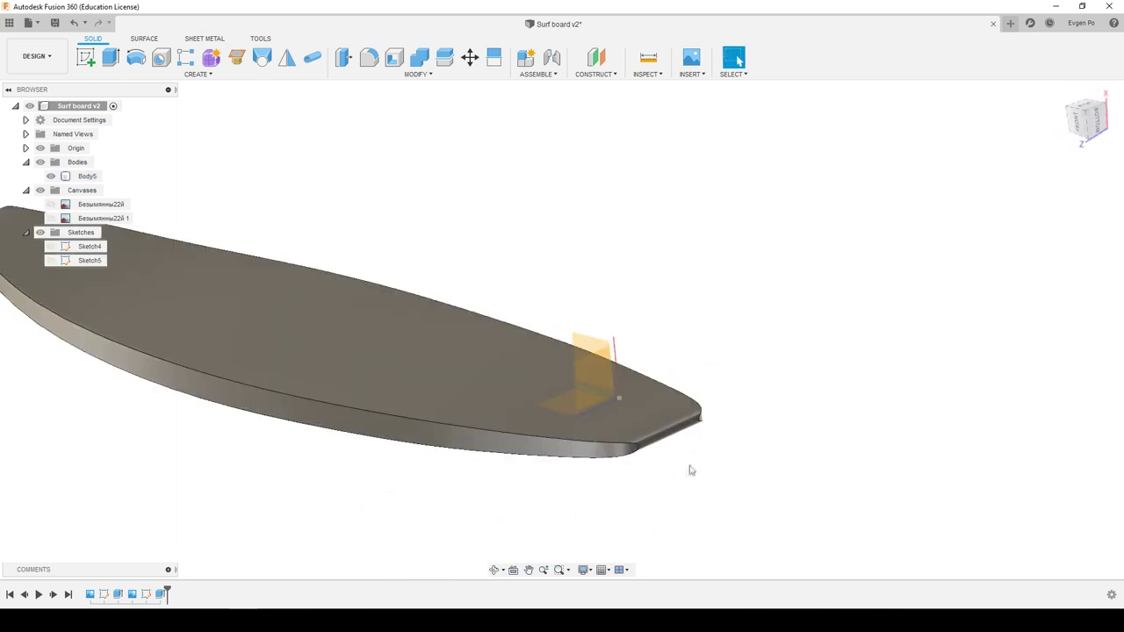
pyautogui.scroll(2, 585, 459)
pyautogui.click(580, 481)
pyautogui.scroll(-1, 580, 481)
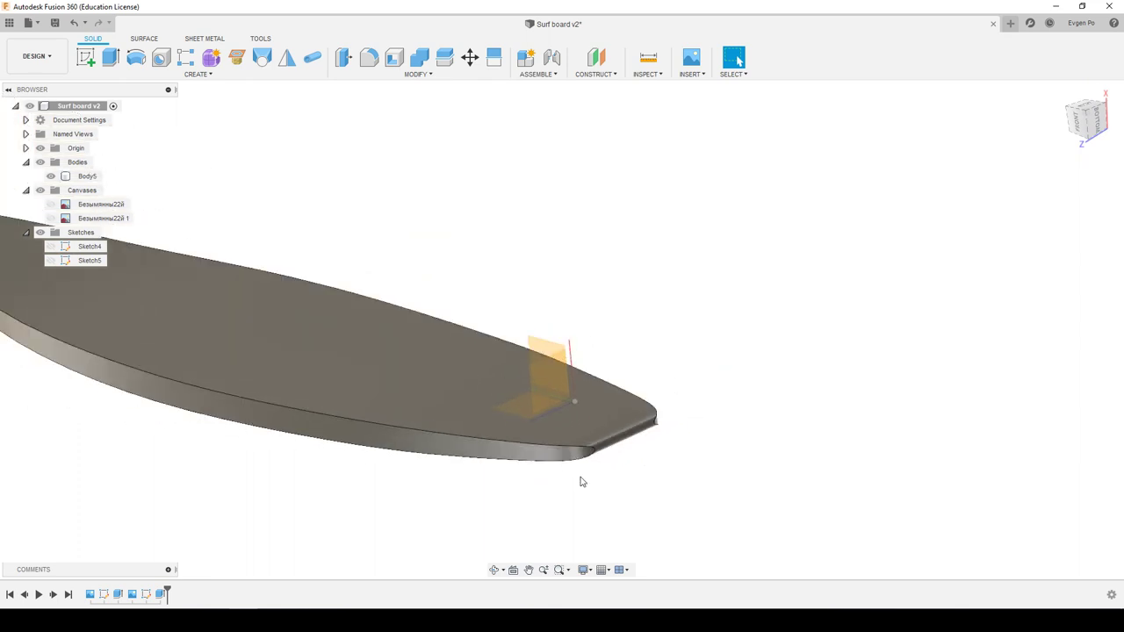
pyautogui.moveTo(638, 478)
pyautogui.keyDown('shift'); pyautogui.mouseDown(button='middle')
pyautogui.moveTo(582, 472)
pyautogui.moveTo(595, 509)
pyautogui.moveTo(464, 458)
pyautogui.mouseUp(button='middle'); pyautogui.keyUp('shift')
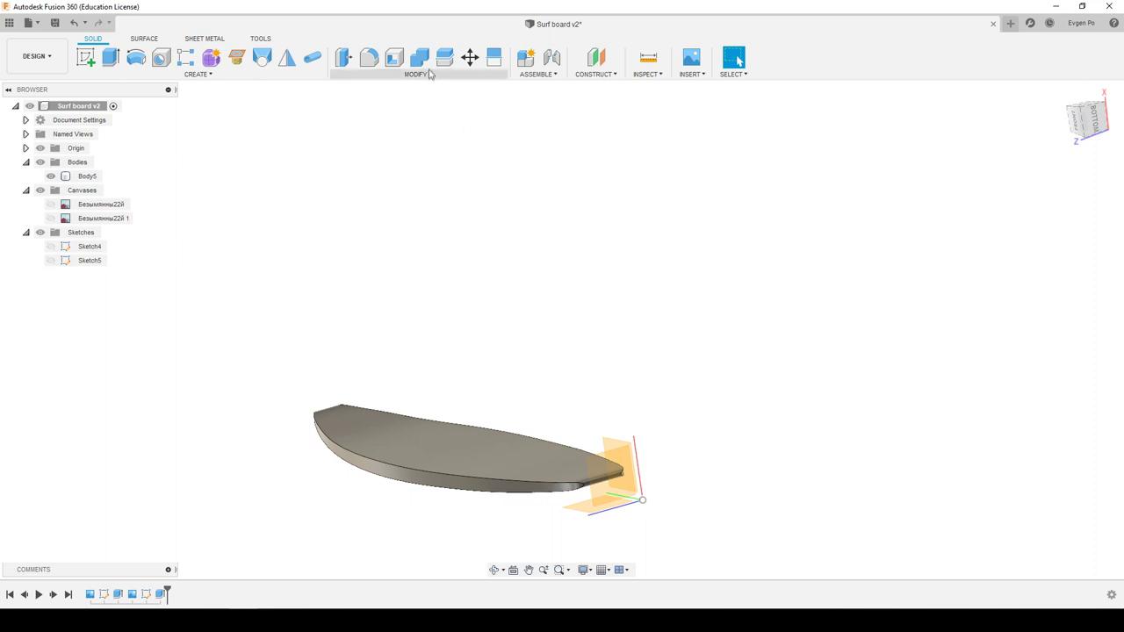
pyautogui.click(368, 58)
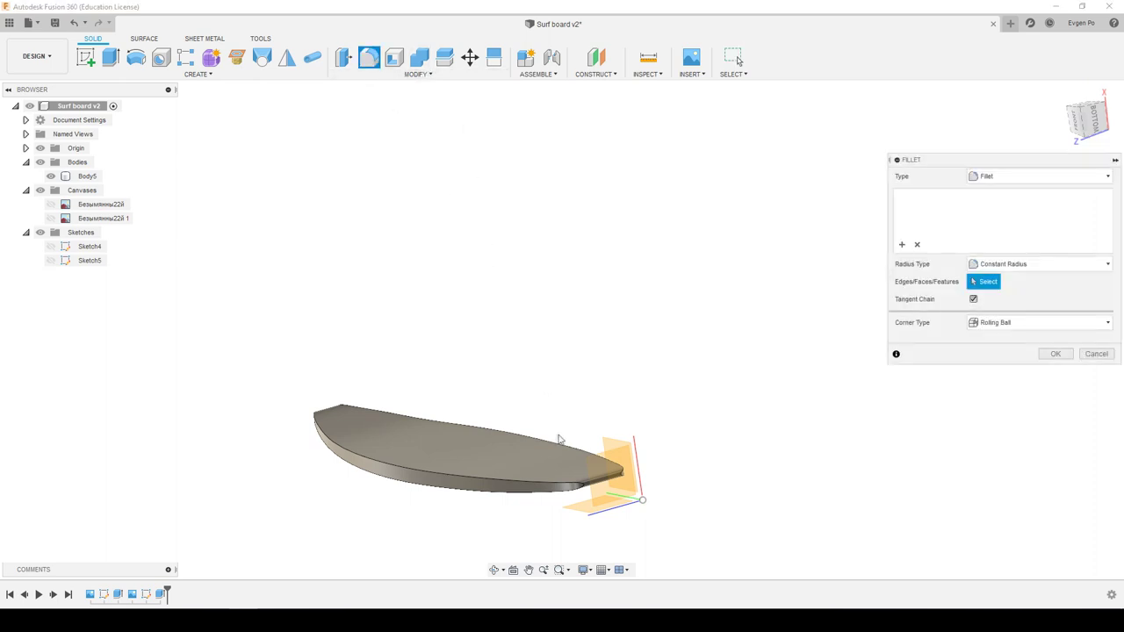
pyautogui.click(519, 477)
pyautogui.click(543, 475)
pyautogui.moveTo(543, 475)
pyautogui.keyDown('shift'); pyautogui.mouseDown(button='middle')
pyautogui.moveTo(650, 366)
pyautogui.moveTo(666, 381)
pyautogui.moveTo(694, 377)
pyautogui.mouseUp(button='middle'); pyautogui.keyUp('shift')
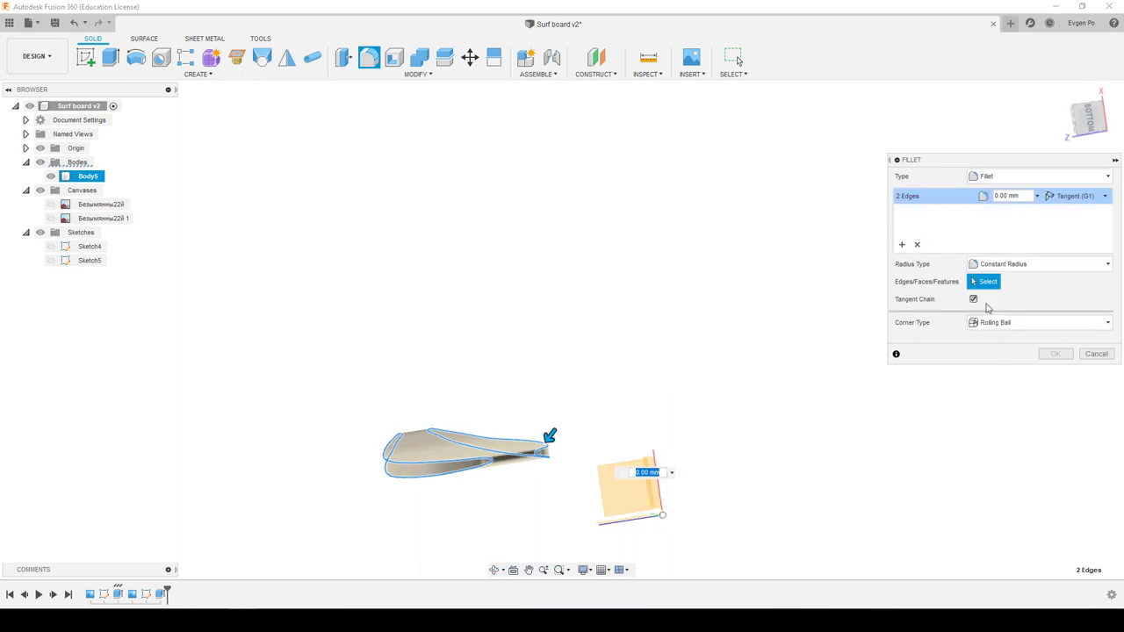
pyautogui.click(973, 300)
pyautogui.write('2')
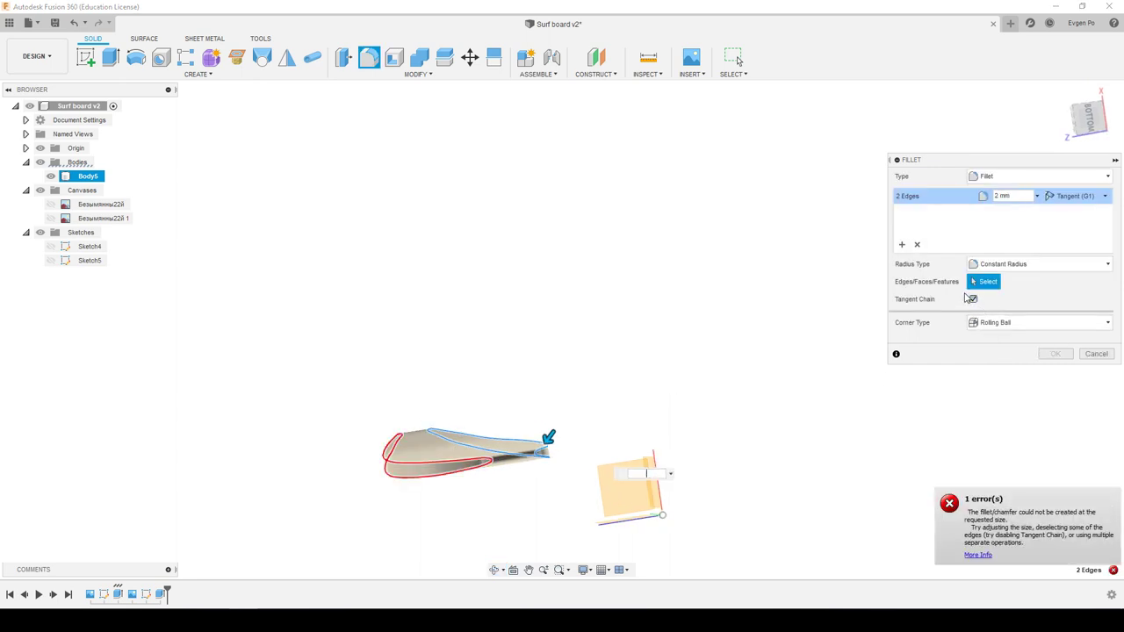
pyautogui.doubleClick(1014, 196)
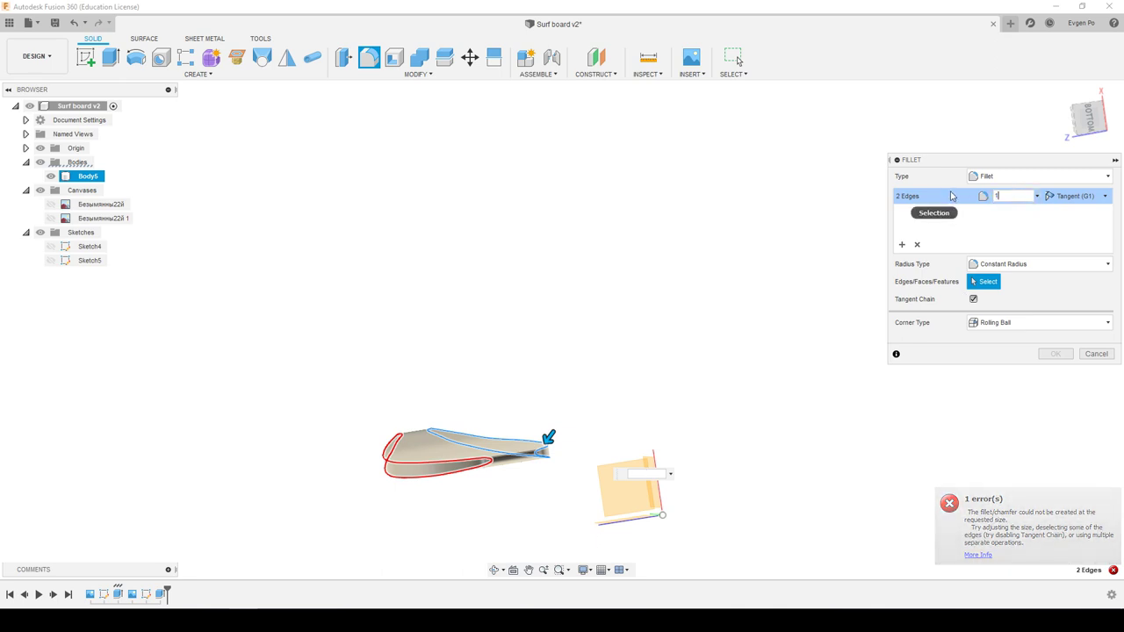
pyautogui.write('1')
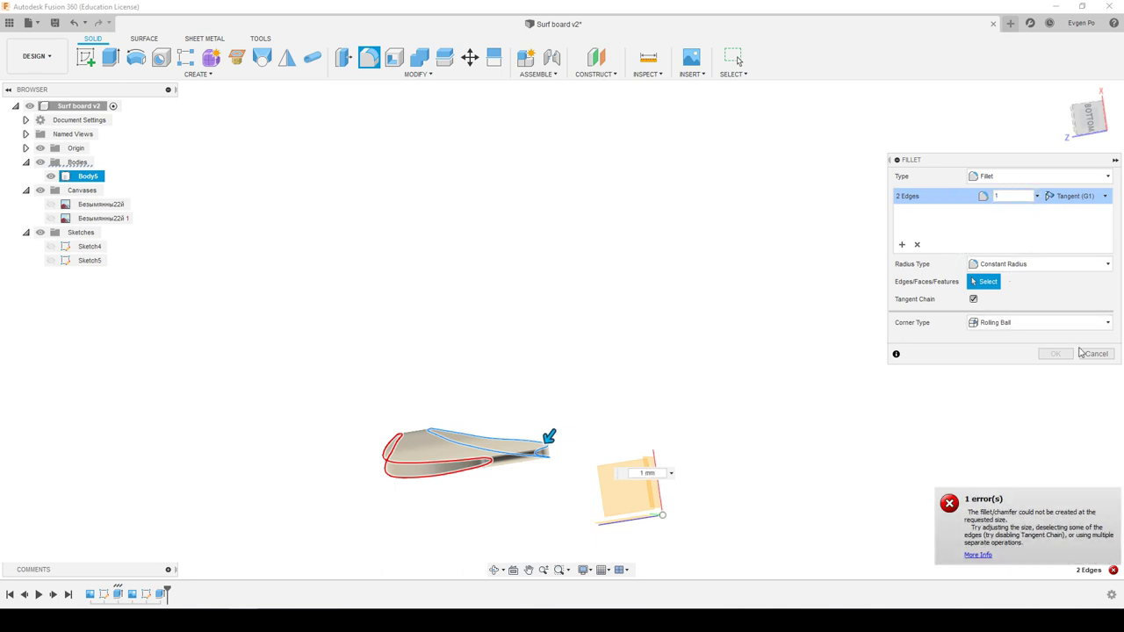
pyautogui.click(1098, 354)
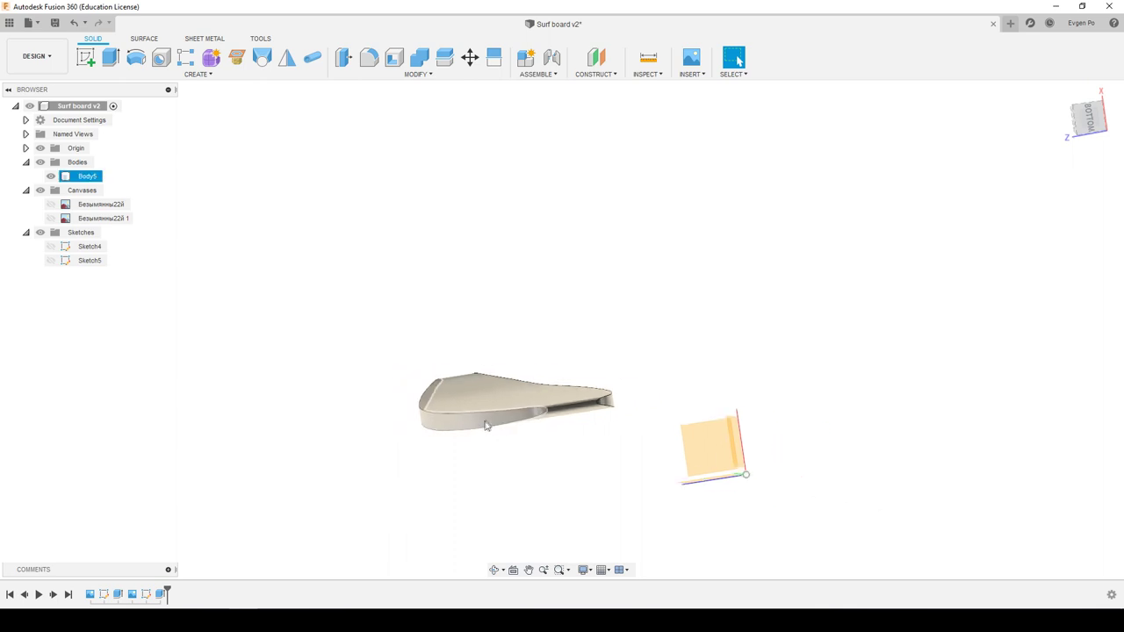
pyautogui.scroll(5, 512, 408)
pyautogui.scroll(2, 512, 409)
pyautogui.click(523, 414)
pyautogui.scroll(2, 527, 413)
pyautogui.scroll(3, 571, 406)
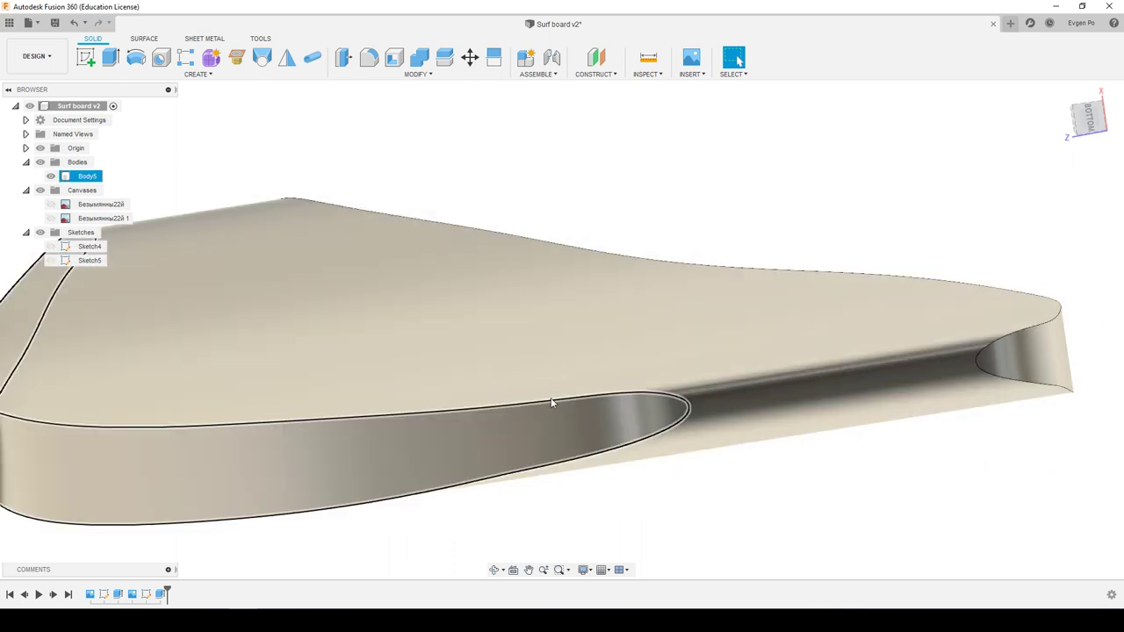
pyautogui.click(326, 107)
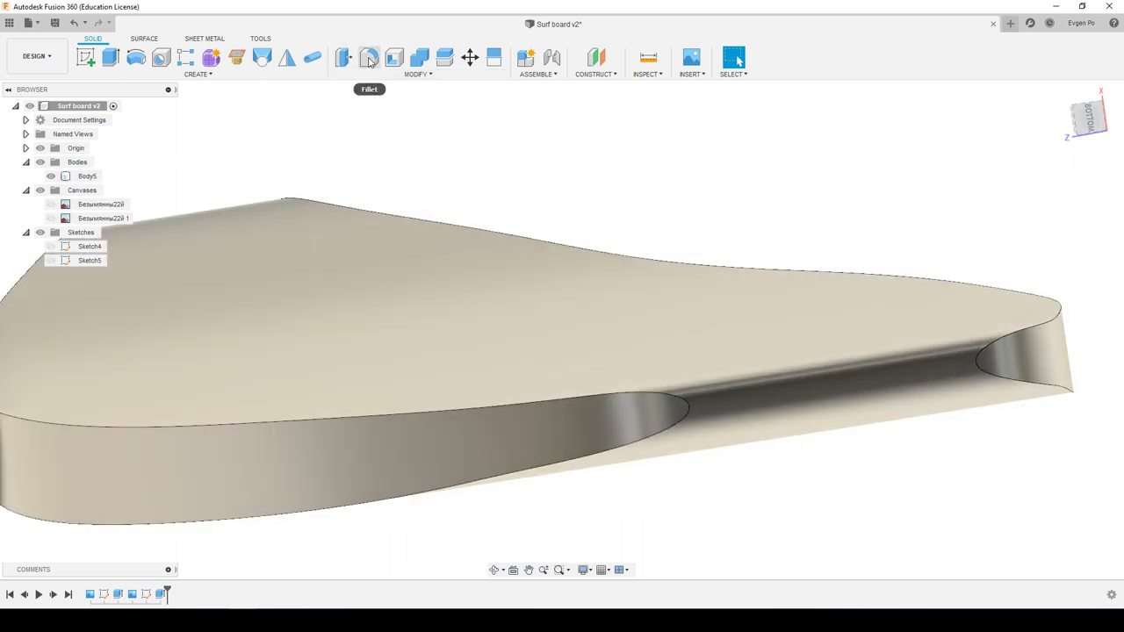
pyautogui.click(369, 58)
pyautogui.click(973, 299)
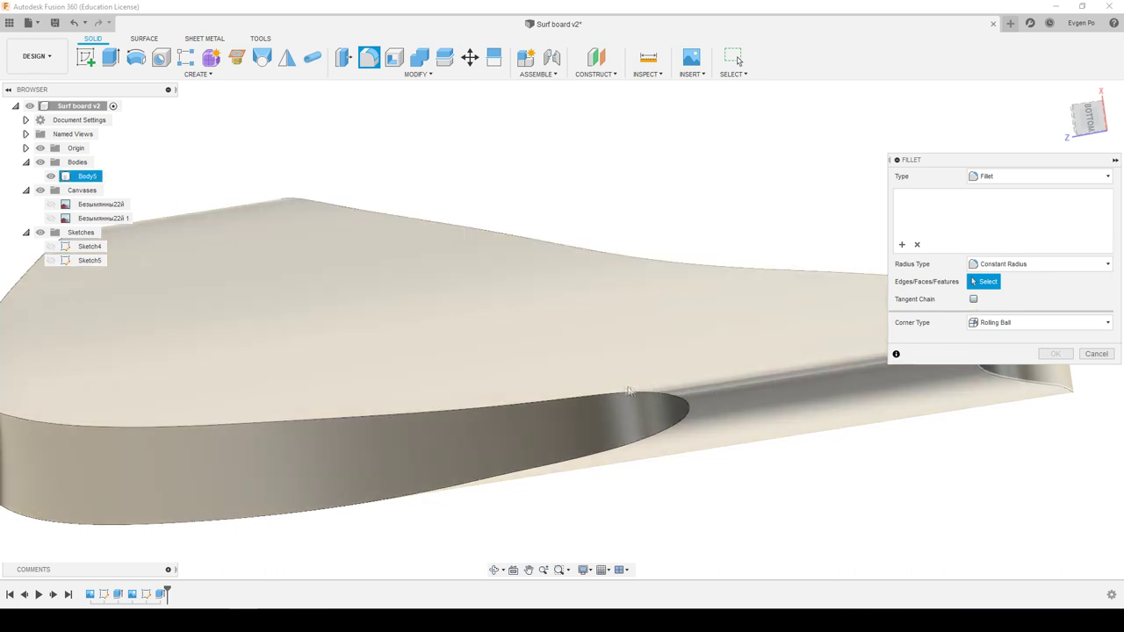
pyautogui.click(606, 392)
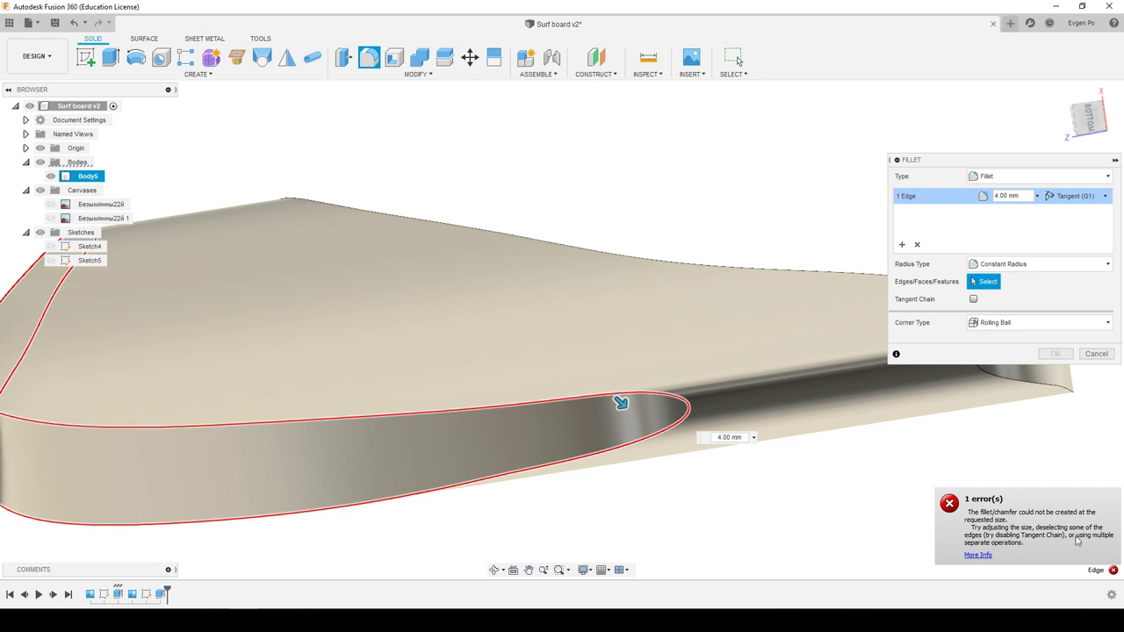
pyautogui.click(1093, 356)
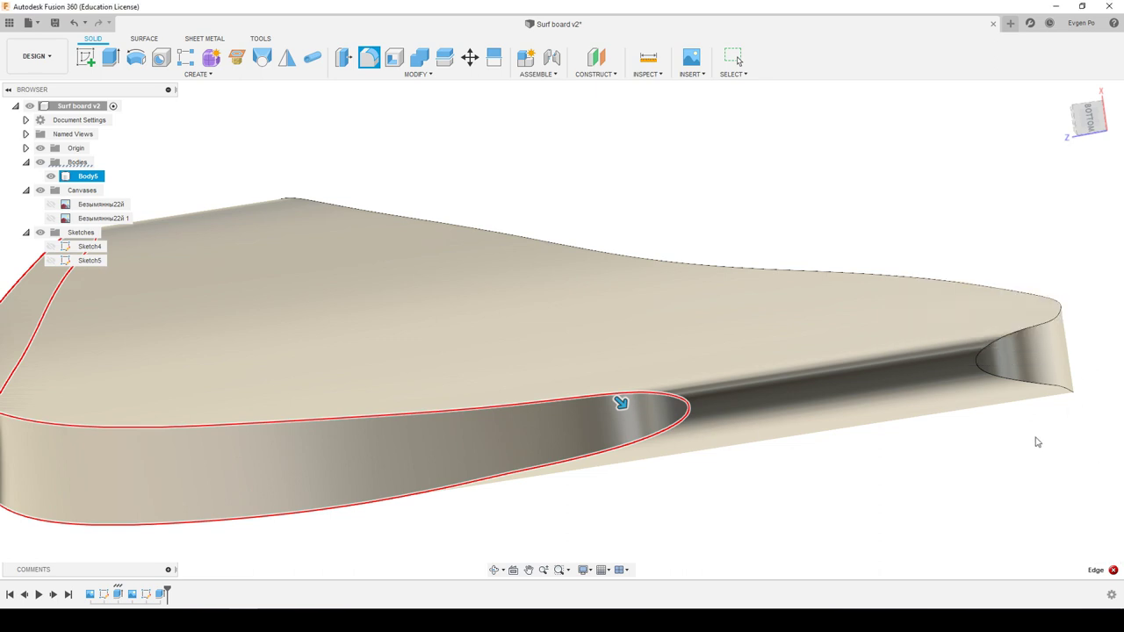
# Orbit around the board's nose to view the underside, then make Sketch4 visible.
pyautogui.press('Escape')
pyautogui.scroll(-3, 970, 439)
pyautogui.scroll(-2, 966, 434)
pyautogui.moveTo(780, 317)
pyautogui.keyDown('shift'); pyautogui.mouseDown(button='middle')
pyautogui.moveTo(858, 346)
pyautogui.moveTo(615, 445)
pyautogui.moveTo(594, 326)
pyautogui.moveTo(693, 354)
pyautogui.moveTo(624, 385)
pyautogui.moveTo(618, 360)
pyautogui.moveTo(507, 384)
pyautogui.moveTo(476, 409)
pyautogui.moveTo(534, 419)
pyautogui.moveTo(576, 403)
pyautogui.mouseUp(button='middle'); pyautogui.keyUp('shift')
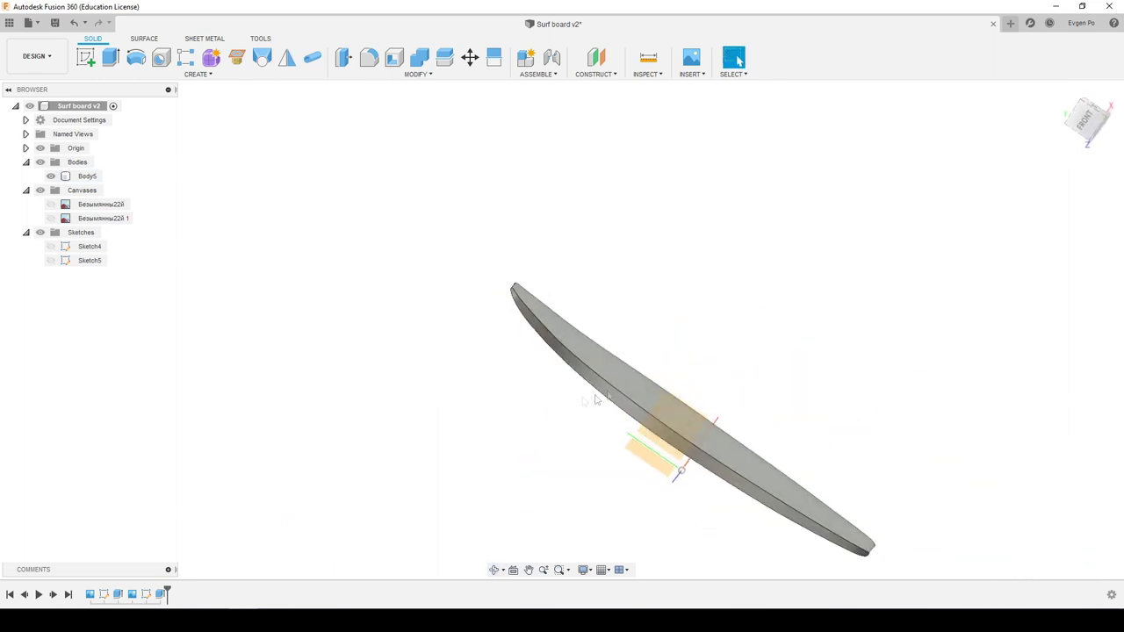
pyautogui.scroll(-2, 373, 325)
pyautogui.scroll(2, 379, 325)
pyautogui.scroll(5, 509, 298)
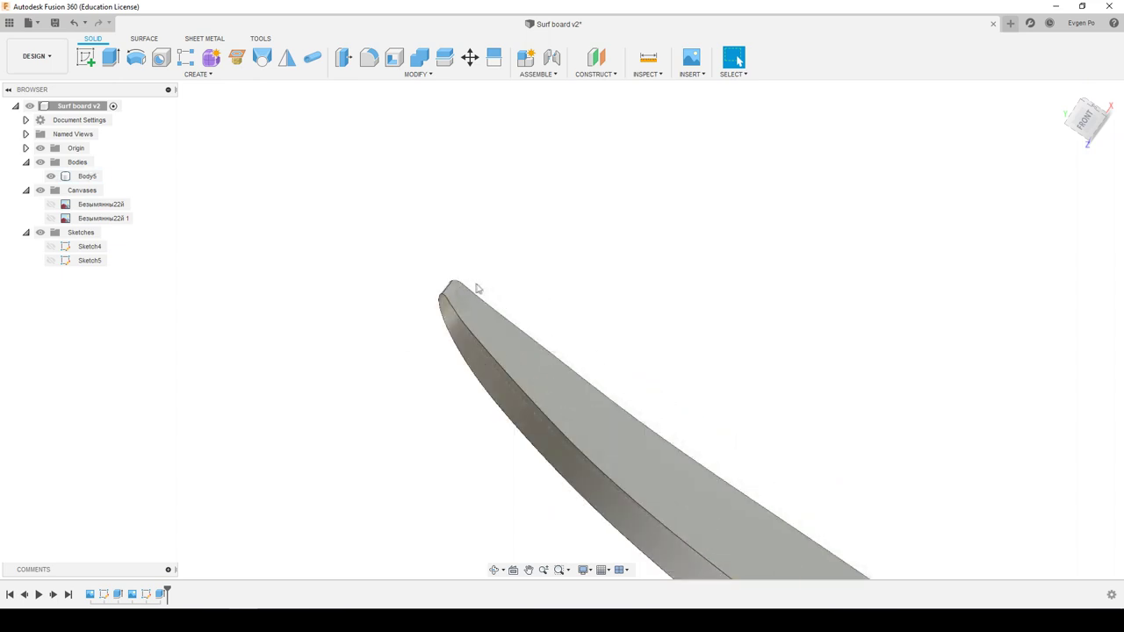
pyautogui.click(463, 295)
pyautogui.moveTo(462, 294)
pyautogui.keyDown('shift'); pyautogui.mouseDown(button='middle')
pyautogui.moveTo(416, 266)
pyautogui.moveTo(459, 326)
pyautogui.moveTo(444, 313)
pyautogui.moveTo(454, 284)
pyautogui.moveTo(516, 345)
pyautogui.moveTo(462, 331)
pyautogui.moveTo(452, 360)
pyautogui.moveTo(501, 372)
pyautogui.moveTo(591, 350)
pyautogui.moveTo(449, 349)
pyautogui.moveTo(339, 281)
pyautogui.moveTo(158, 251)
pyautogui.mouseUp(button='middle'); pyautogui.keyUp('shift')
pyautogui.press('Escape')
pyautogui.click(51, 247)
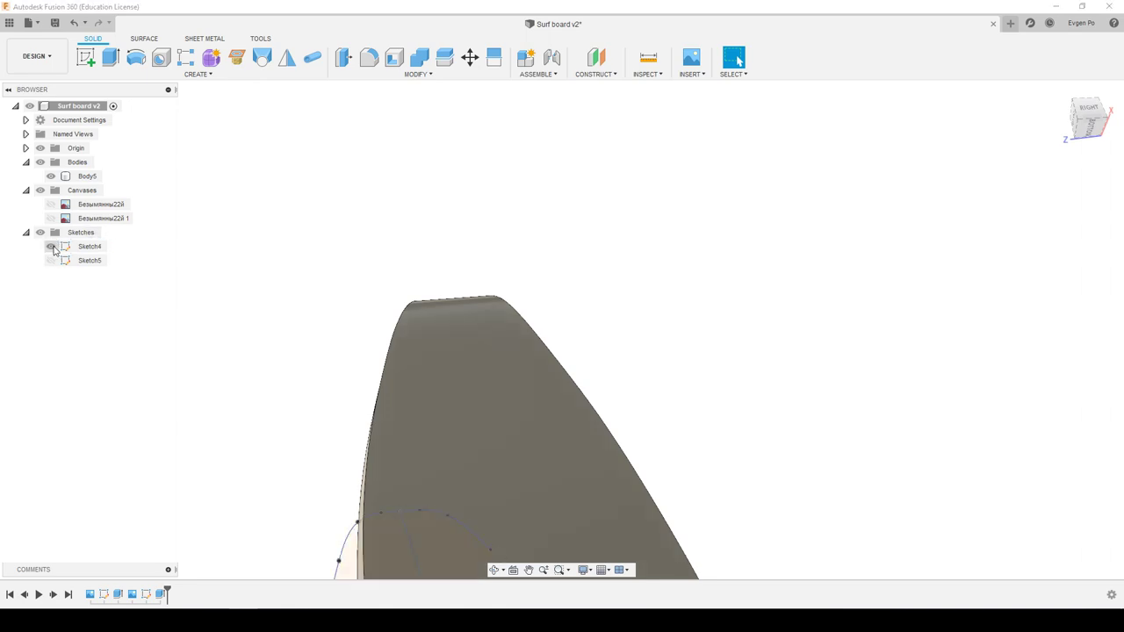
# Show the reference canvas and Sketch4, then reopen Sketch4 with Edit Sketch.
pyautogui.click(51, 204)
pyautogui.scroll(-5, 421, 281)
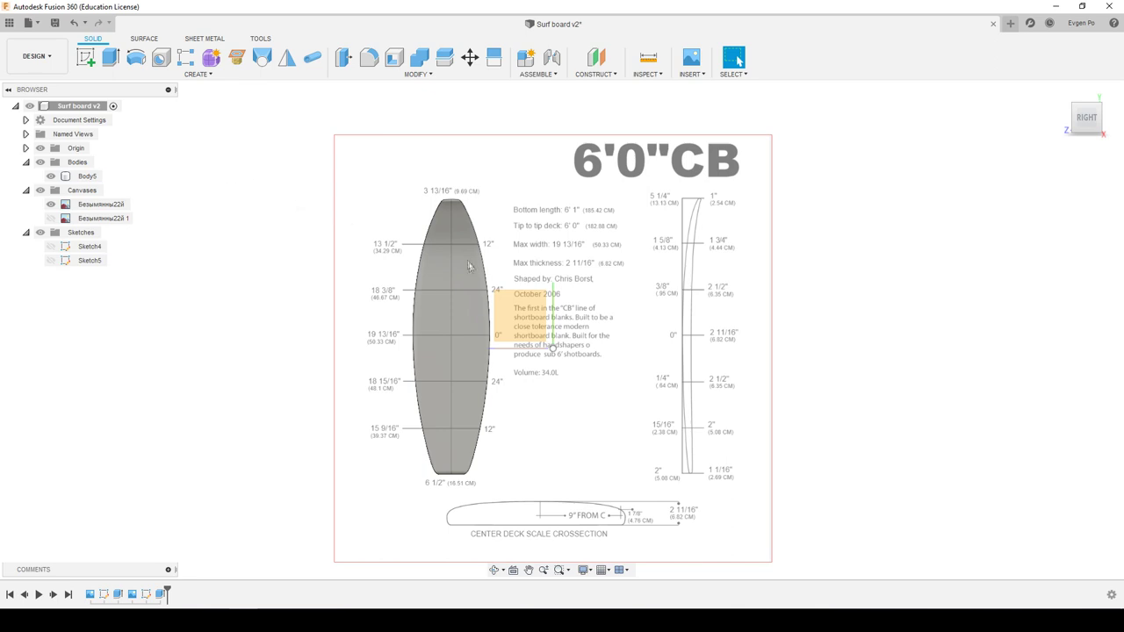
pyautogui.click(51, 248)
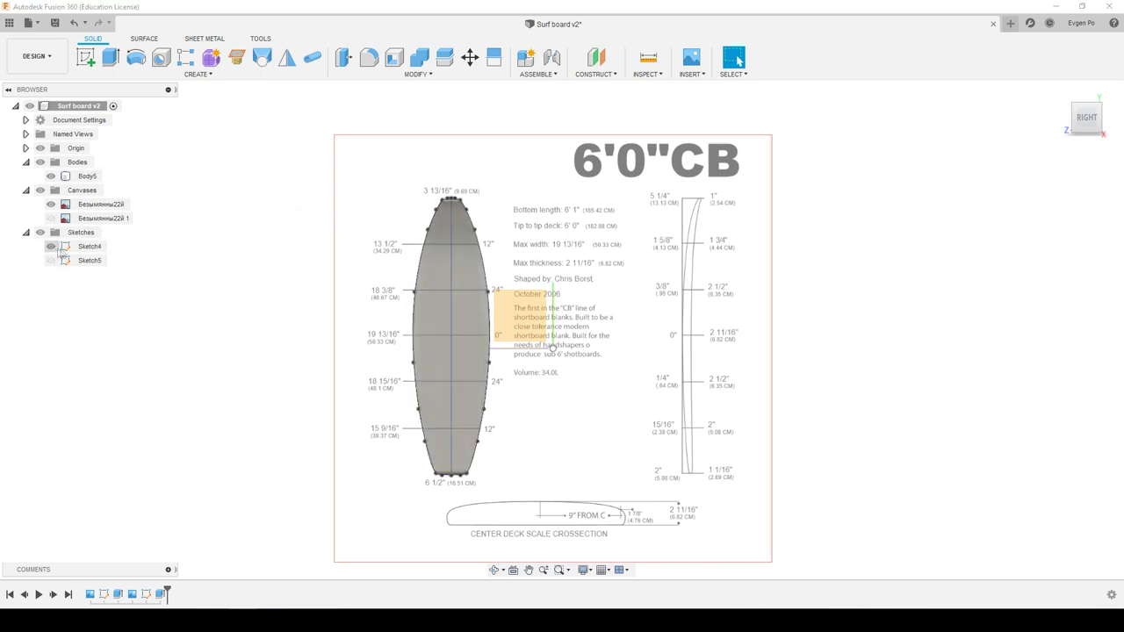
pyautogui.rightClick(88, 249)
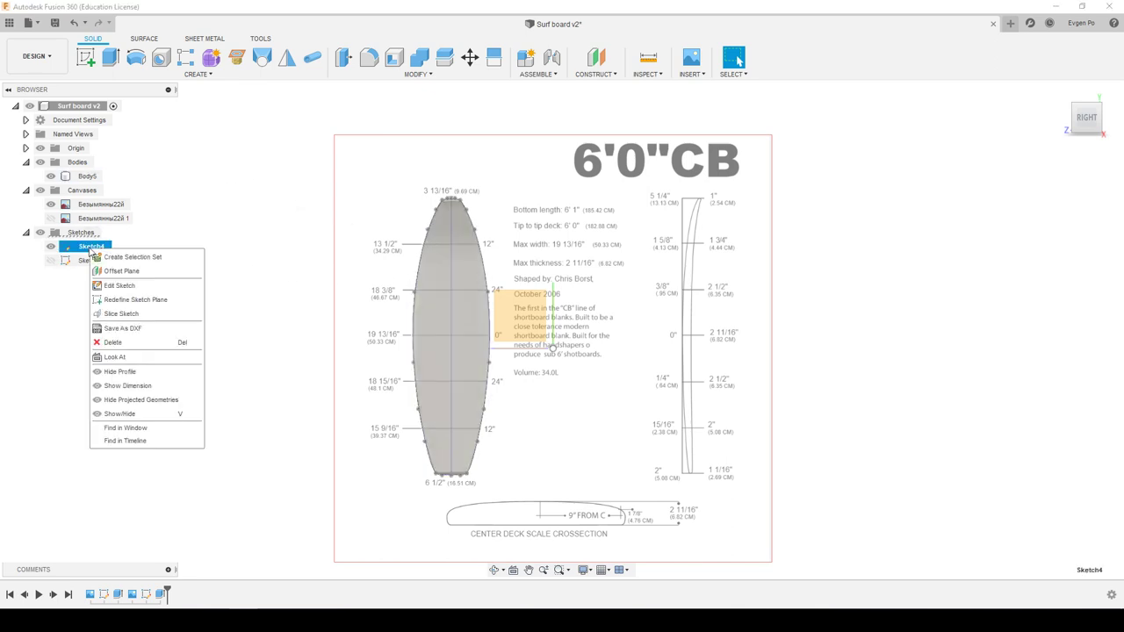
pyautogui.click(119, 287)
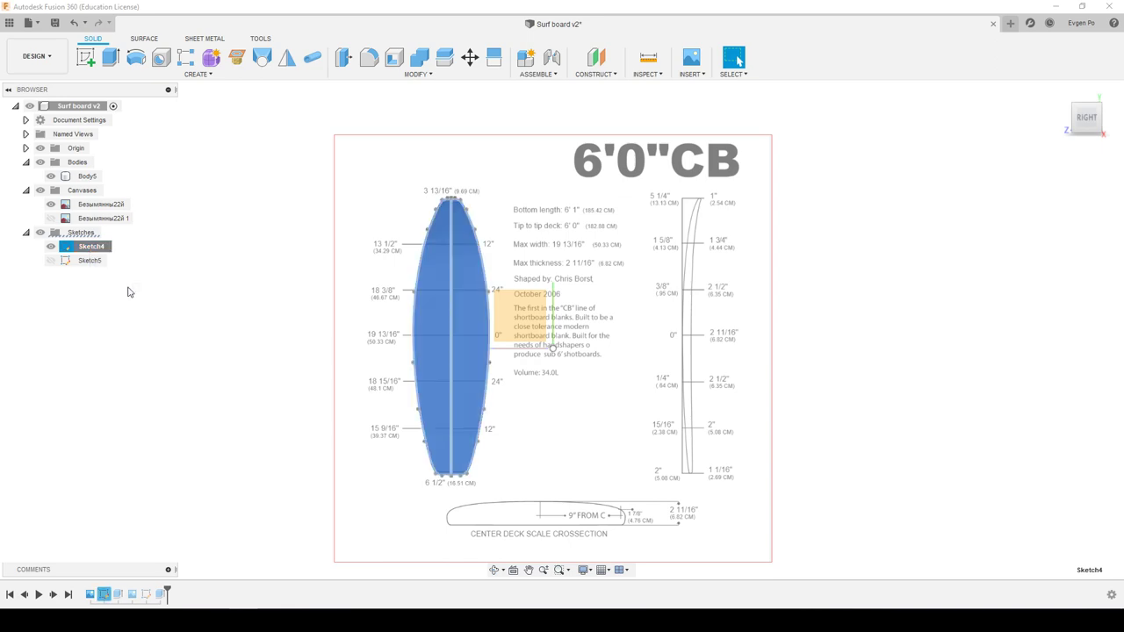
pyautogui.scroll(3, 488, 296)
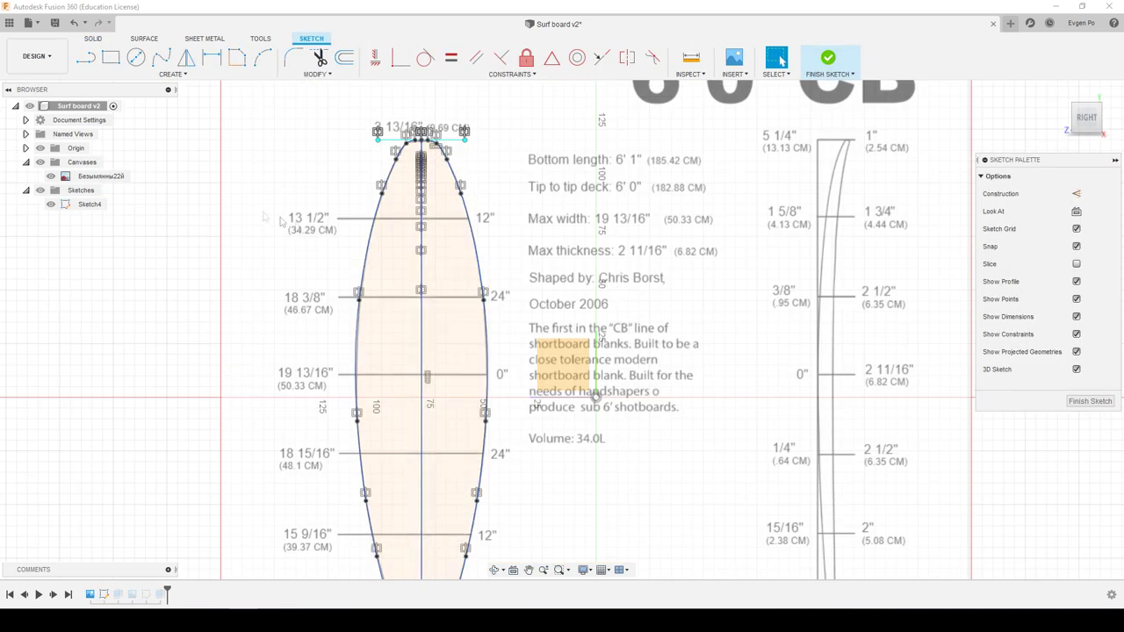
# Draw the 13 1/2" station line across the board outline.
pyautogui.scroll(2, 373, 244)
pyautogui.click(323, 208)
pyautogui.click(588, 209)
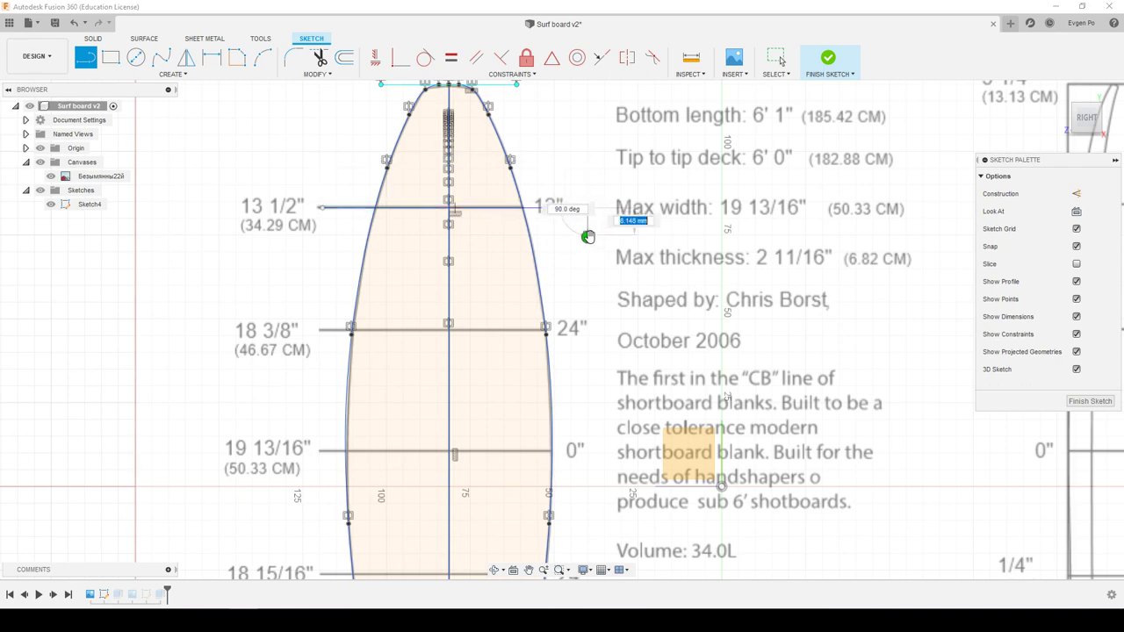
# Draw the 18 3/8" station line from the left outline past the right edge.
pyautogui.scroll(2, 319, 334)
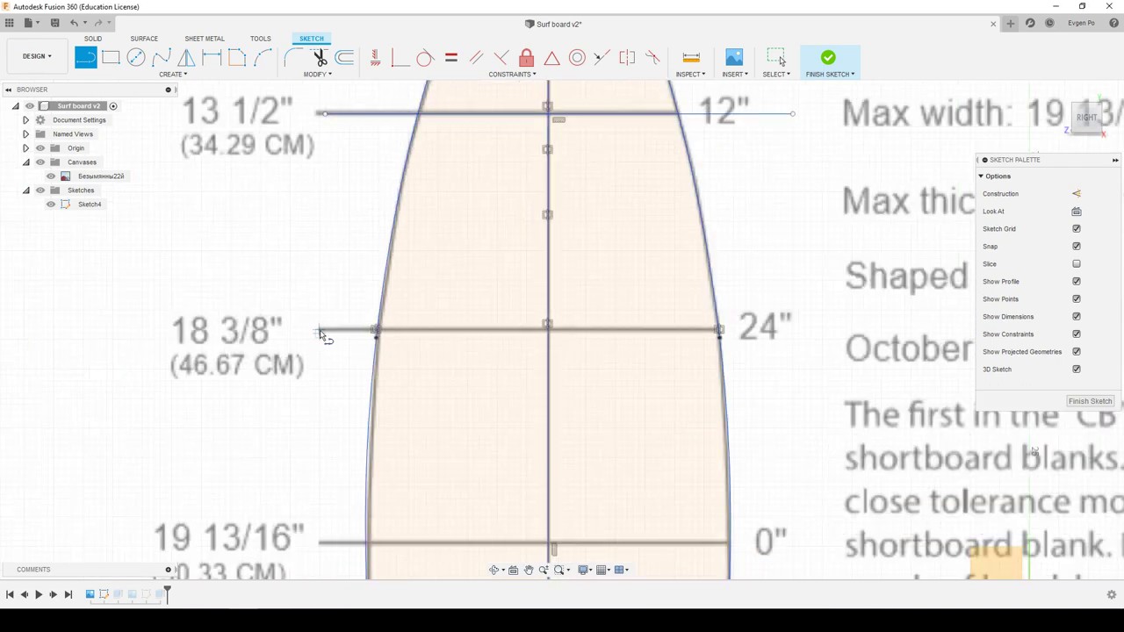
pyautogui.scroll(2, 320, 332)
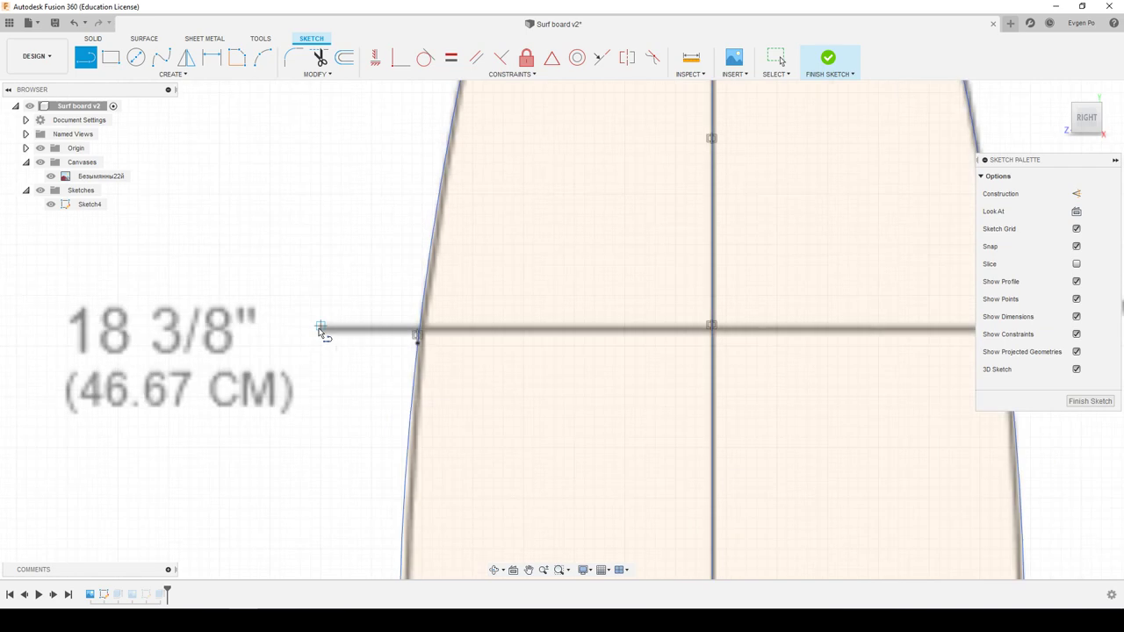
pyautogui.scroll(-2, 323, 329)
pyautogui.click(322, 328)
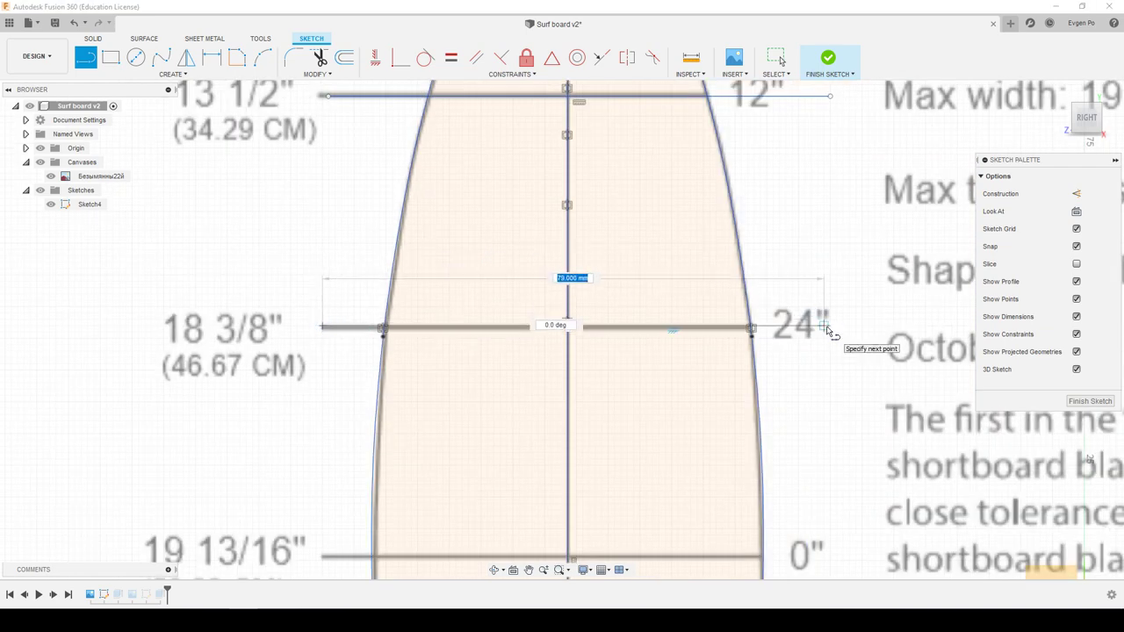
pyautogui.click(825, 327)
pyautogui.scroll(-4, 737, 327)
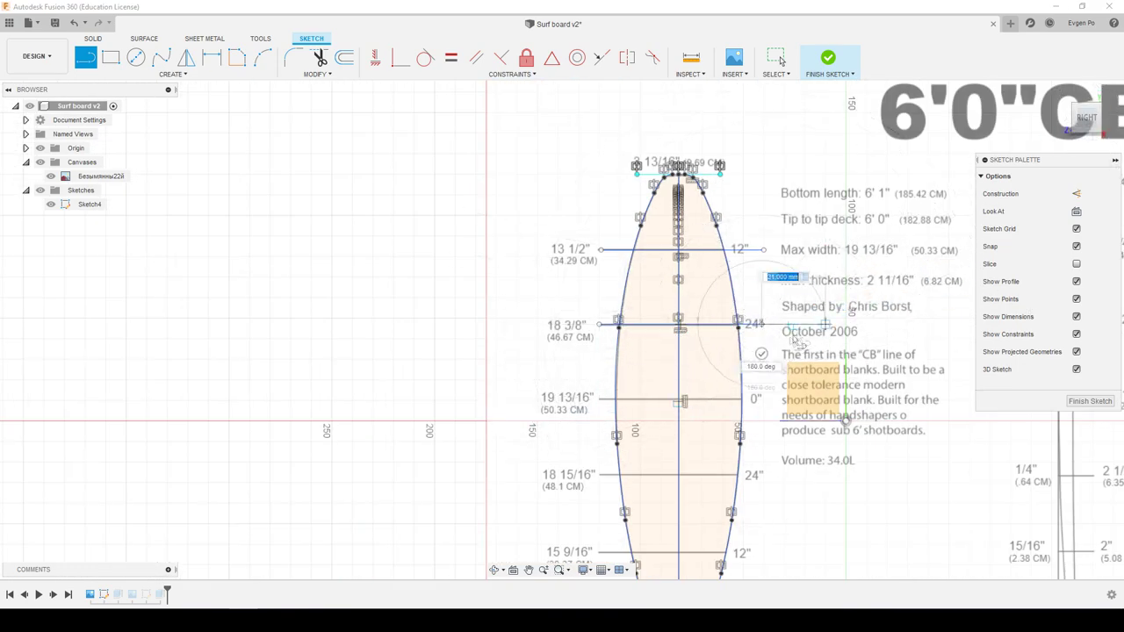
pyautogui.press('Escape')
# Begin the next horizontal station line across the board.
pyautogui.scroll(3, 596, 401)
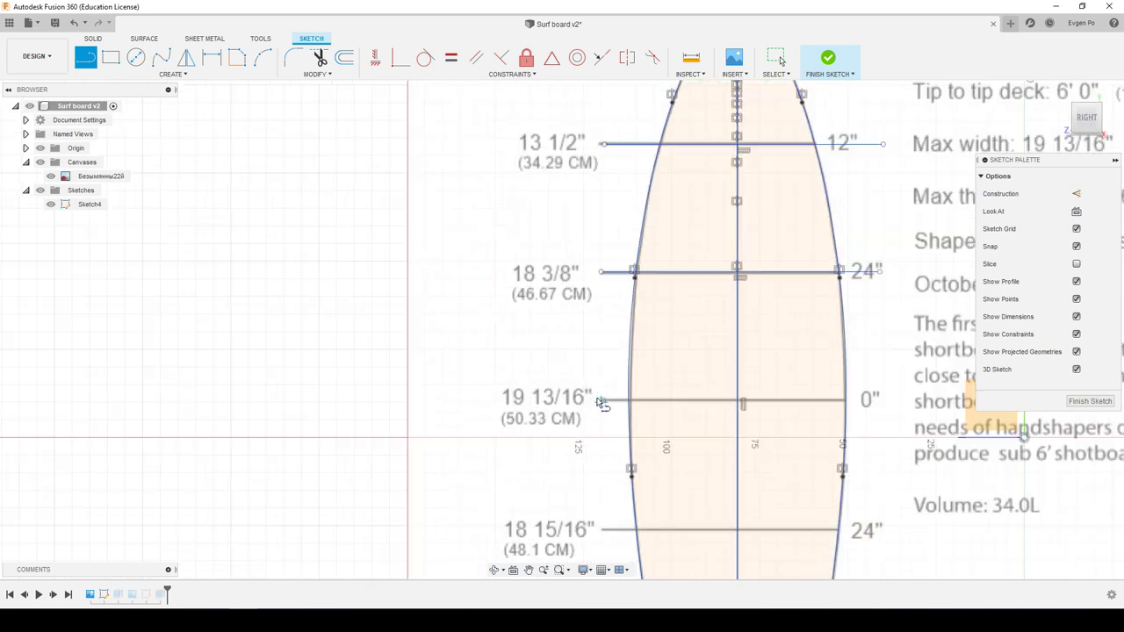
pyautogui.scroll(2, 597, 402)
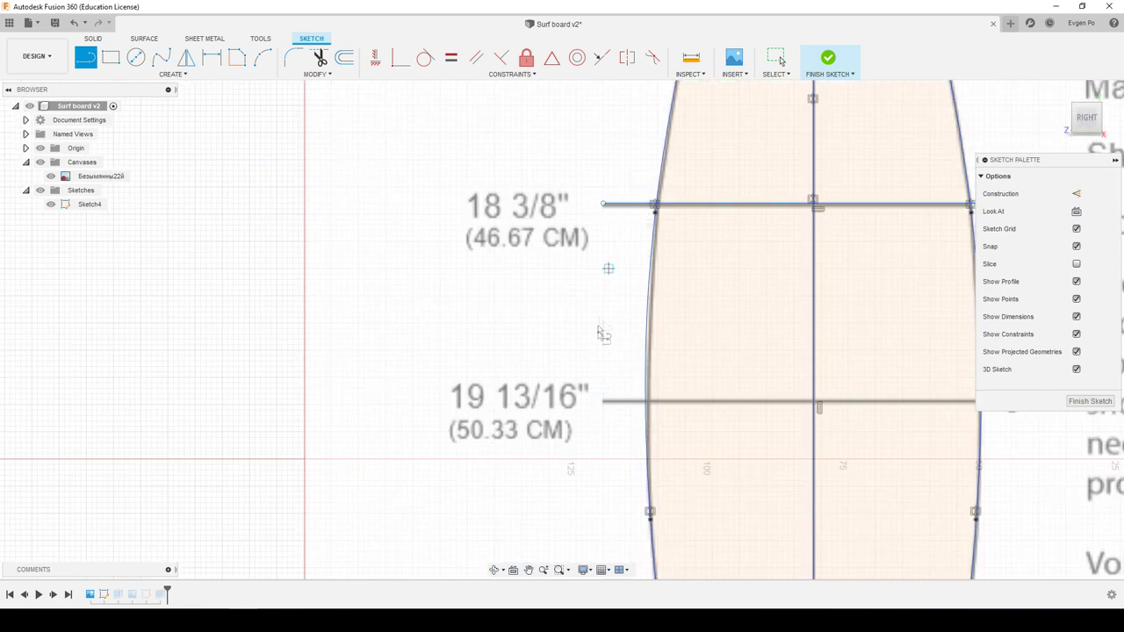
pyautogui.scroll(3, 604, 403)
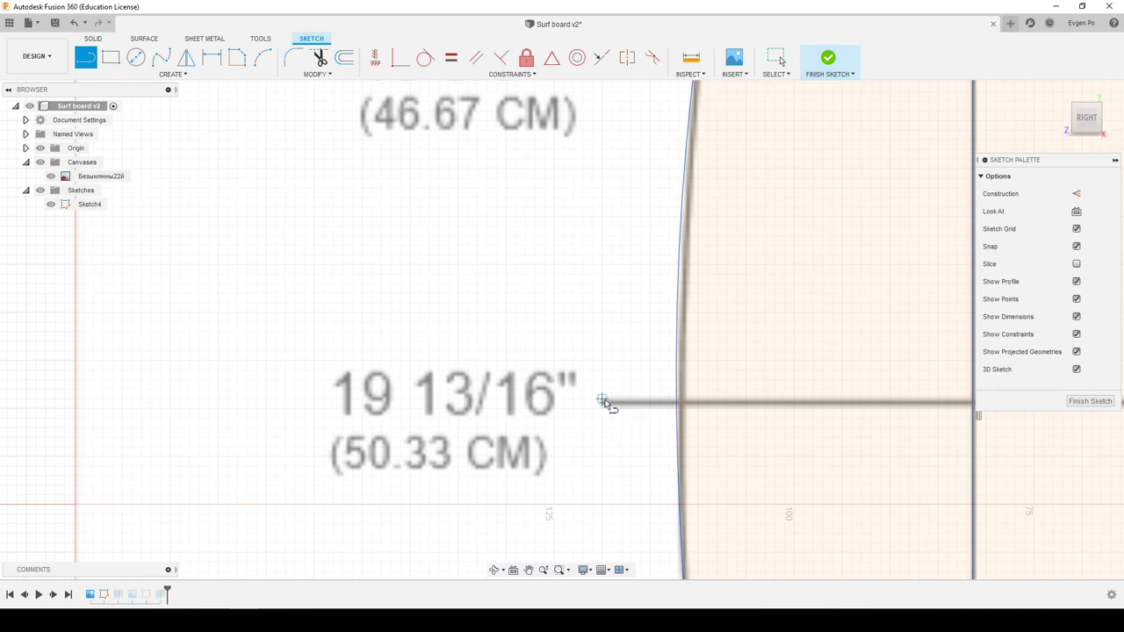
pyautogui.scroll(-3, 604, 403)
pyautogui.scroll(-2, 604, 403)
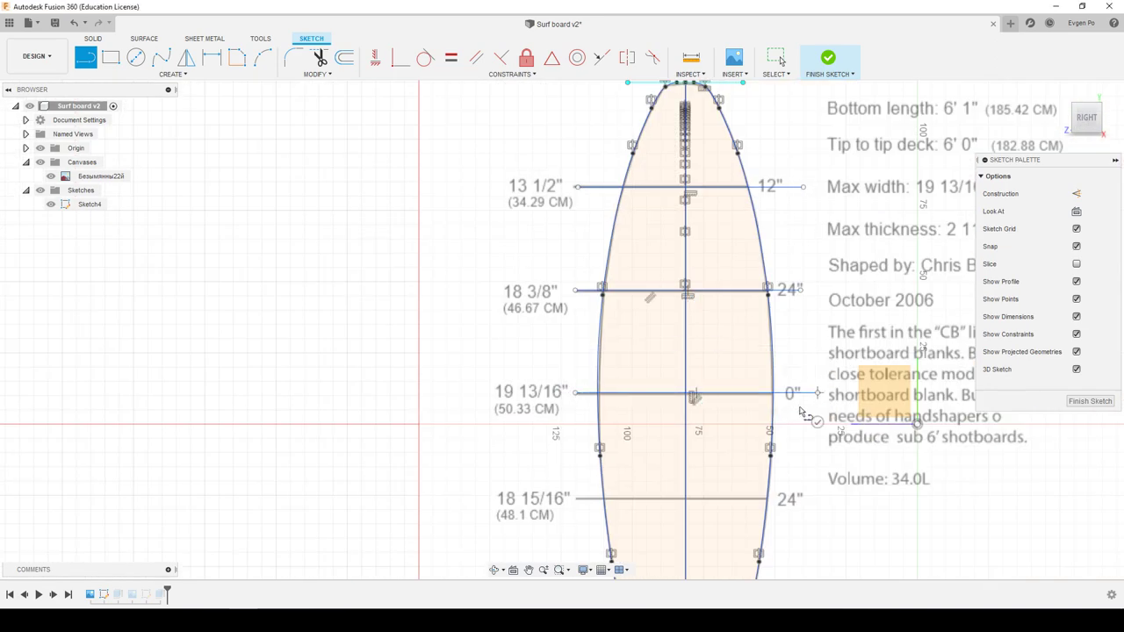
pyautogui.scroll(-1, 728, 359)
pyautogui.scroll(-2, 727, 359)
pyautogui.scroll(4, 633, 378)
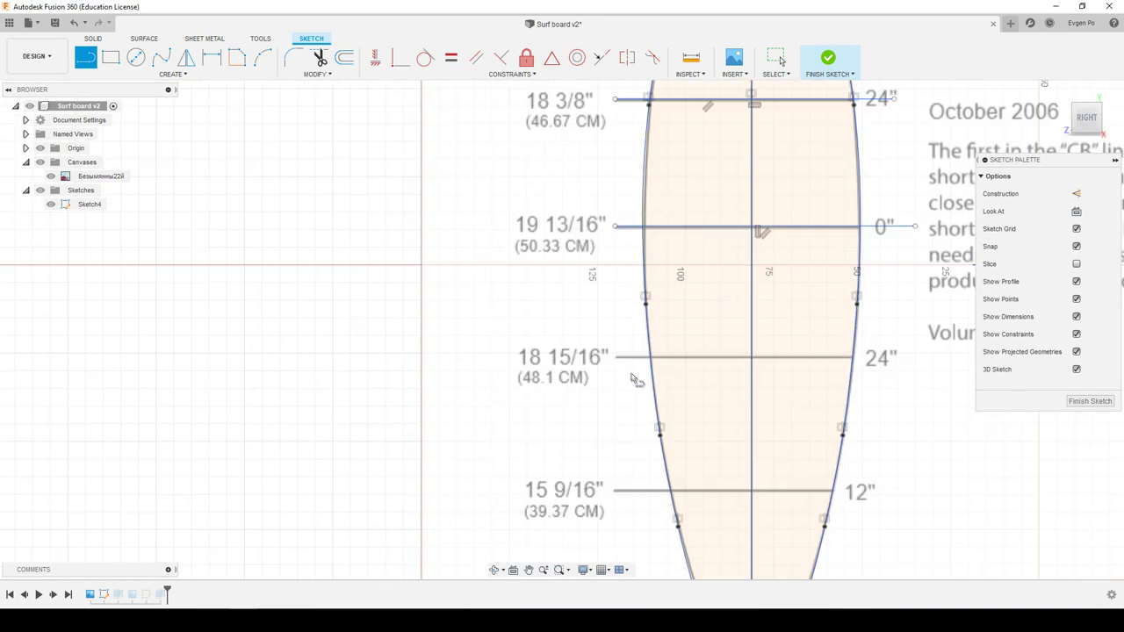
pyautogui.click(619, 358)
# Finish the 18 15/16" station line and dimension it 38 mm from the 19 13/16" line.
pyautogui.click(853, 358)
pyautogui.press('Escape')
pyautogui.press('d')
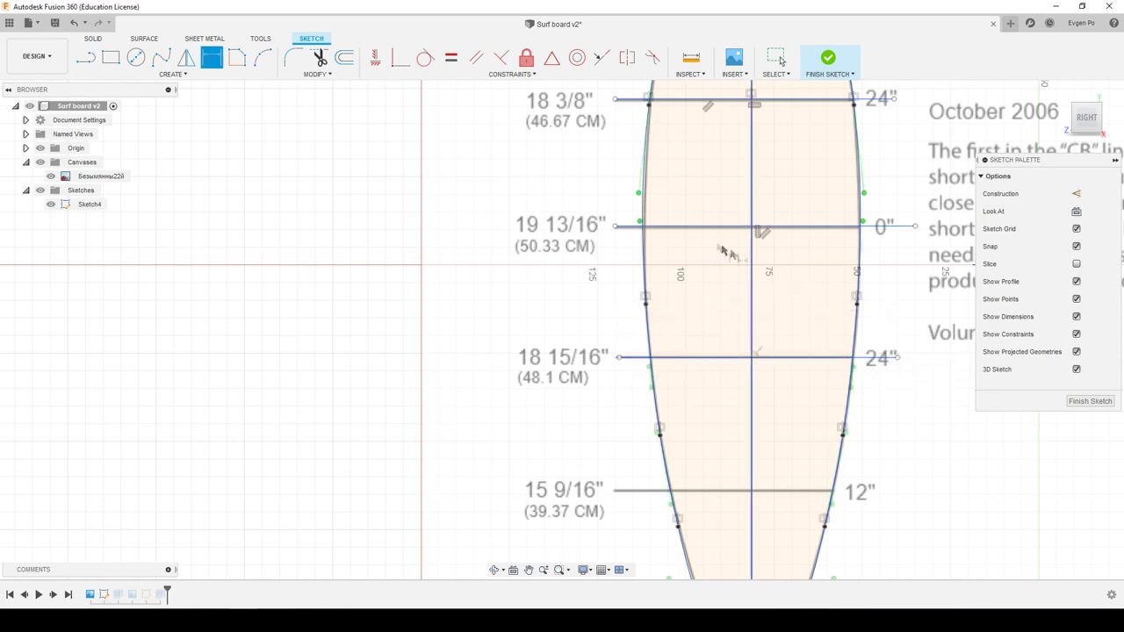
pyautogui.click(712, 228)
pyautogui.click(691, 360)
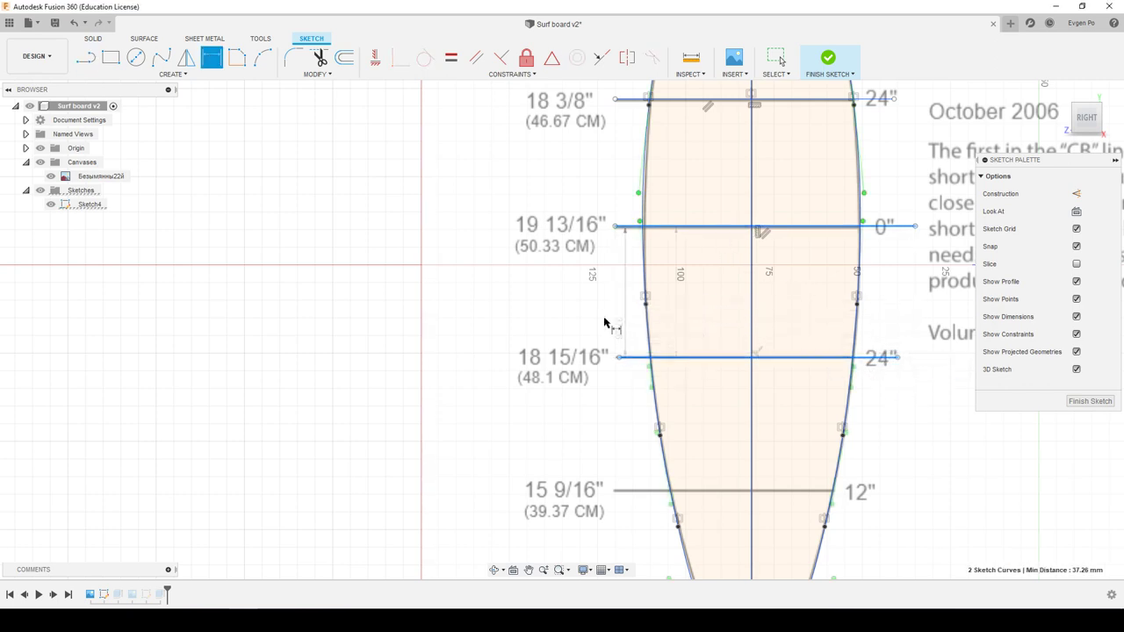
pyautogui.click(618, 304)
pyautogui.write('38')
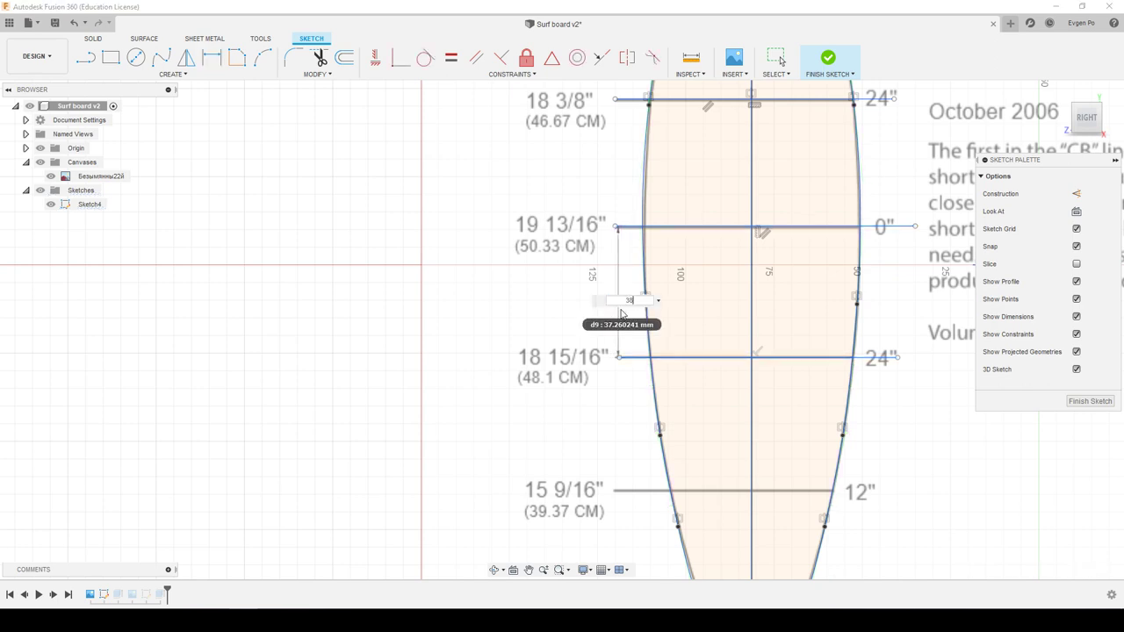
pyautogui.press('Return')
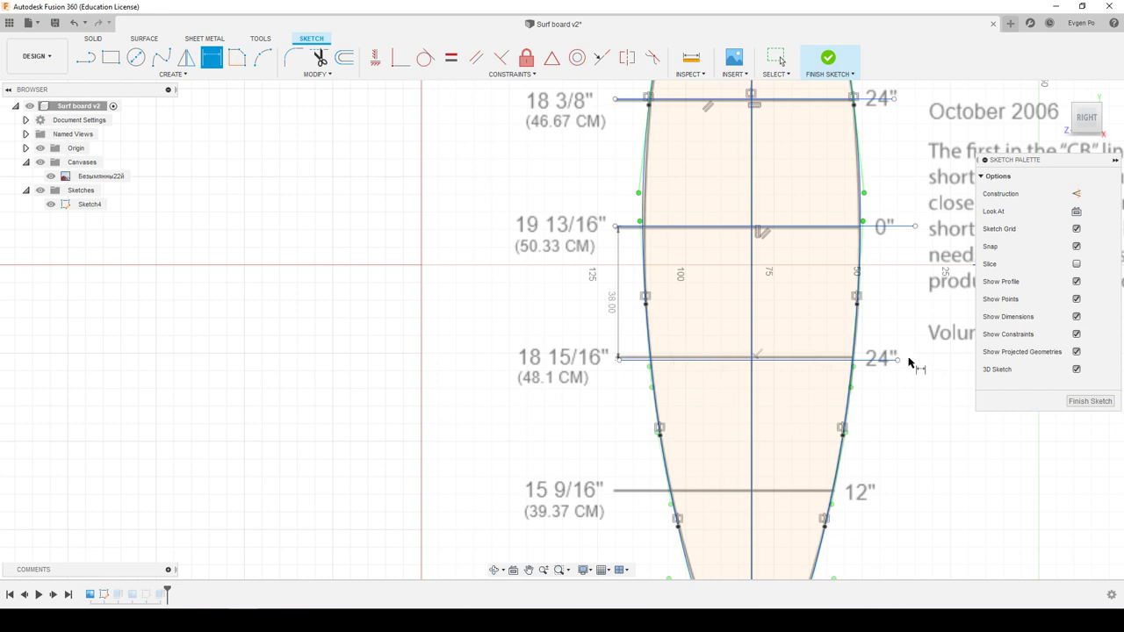
# Draw the 15 9/16" station line and finish the outline sketch.
pyautogui.click(86, 57)
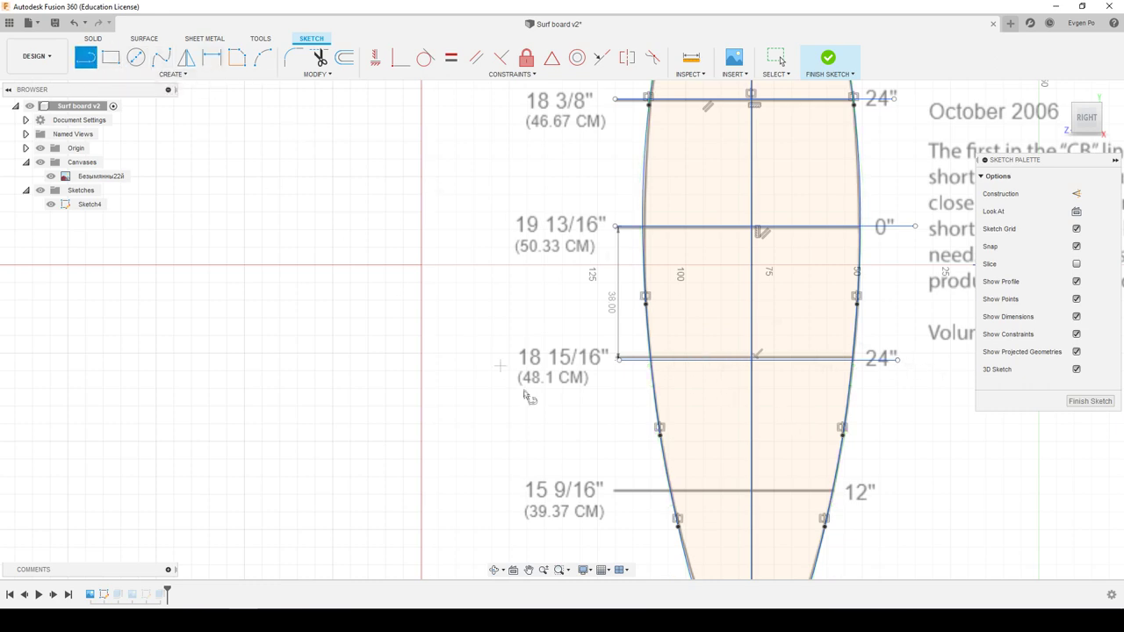
pyautogui.scroll(-2, 531, 400)
pyautogui.click(591, 463)
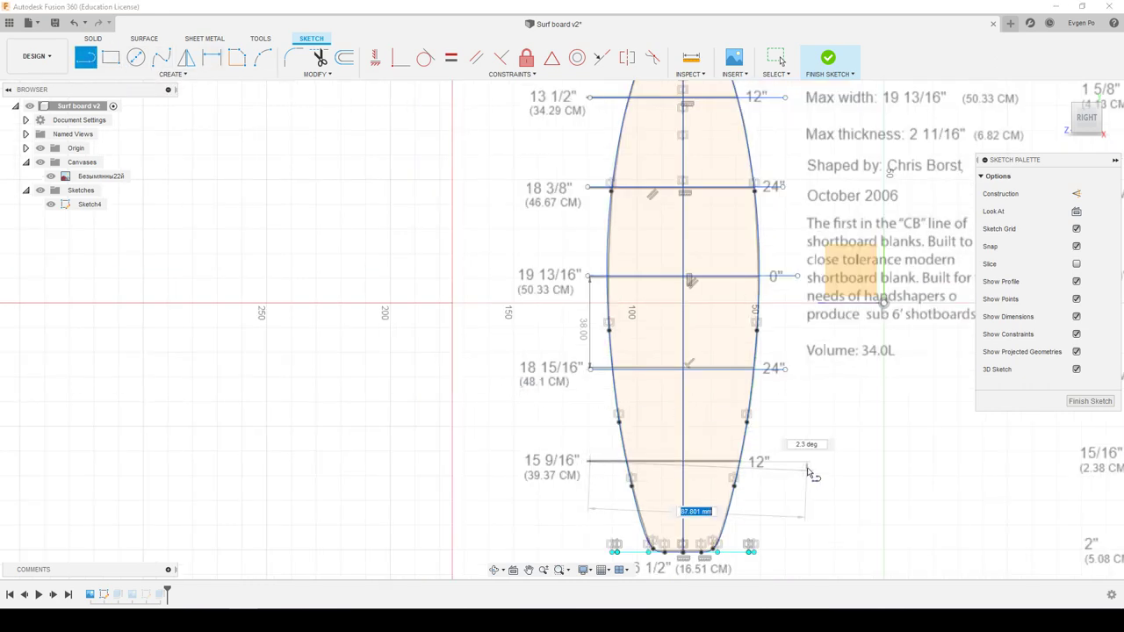
pyautogui.scroll(-2, 804, 443)
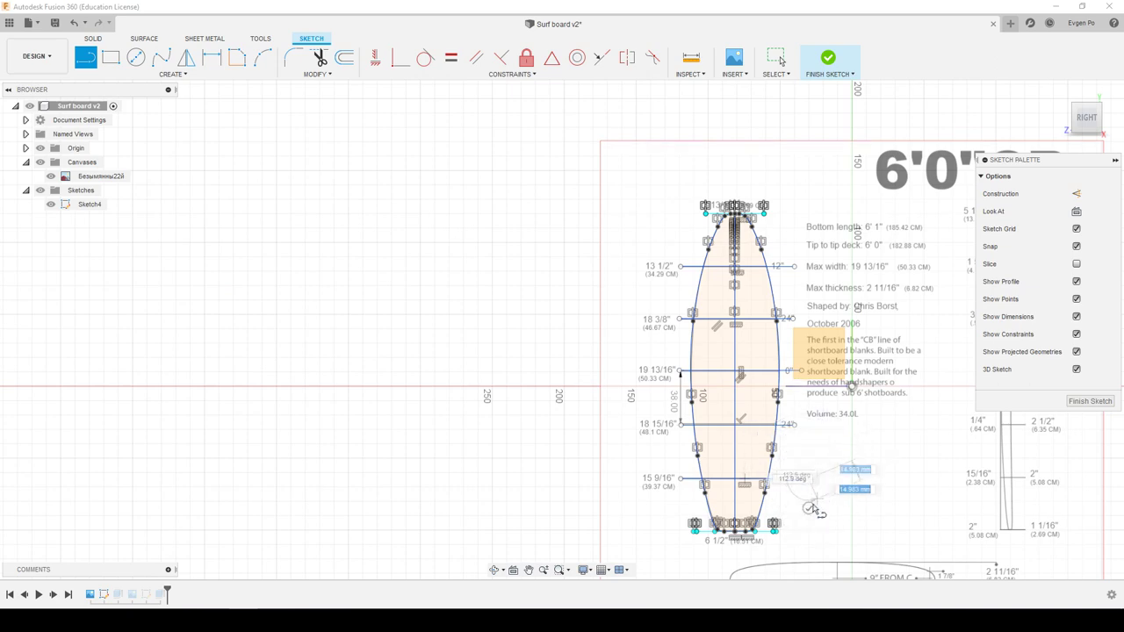
pyautogui.scroll(-1, 771, 253)
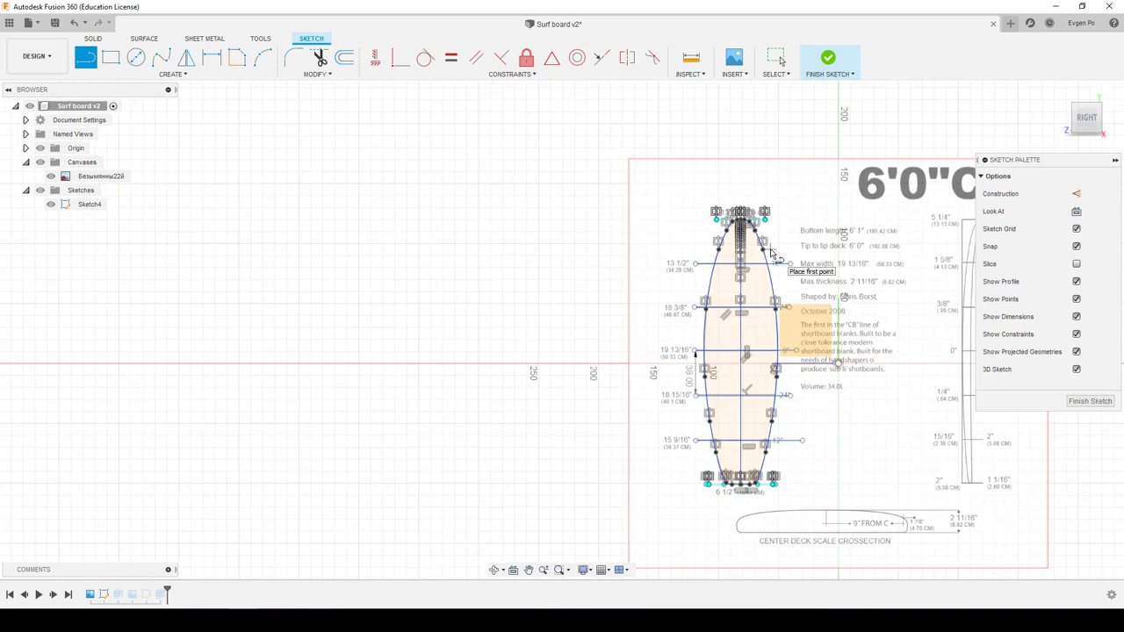
pyautogui.scroll(5, 771, 253)
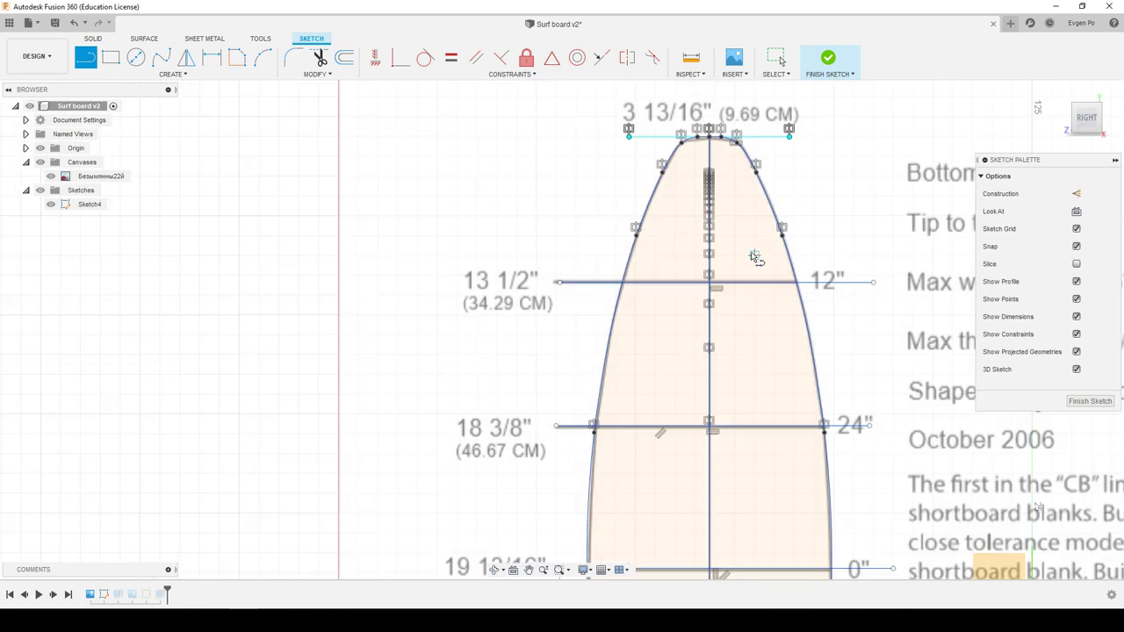
pyautogui.keyDown('shift'); pyautogui.moveTo(755, 257); pyautogui.dragTo(740, 281, button='middle'); pyautogui.keyUp('shift')
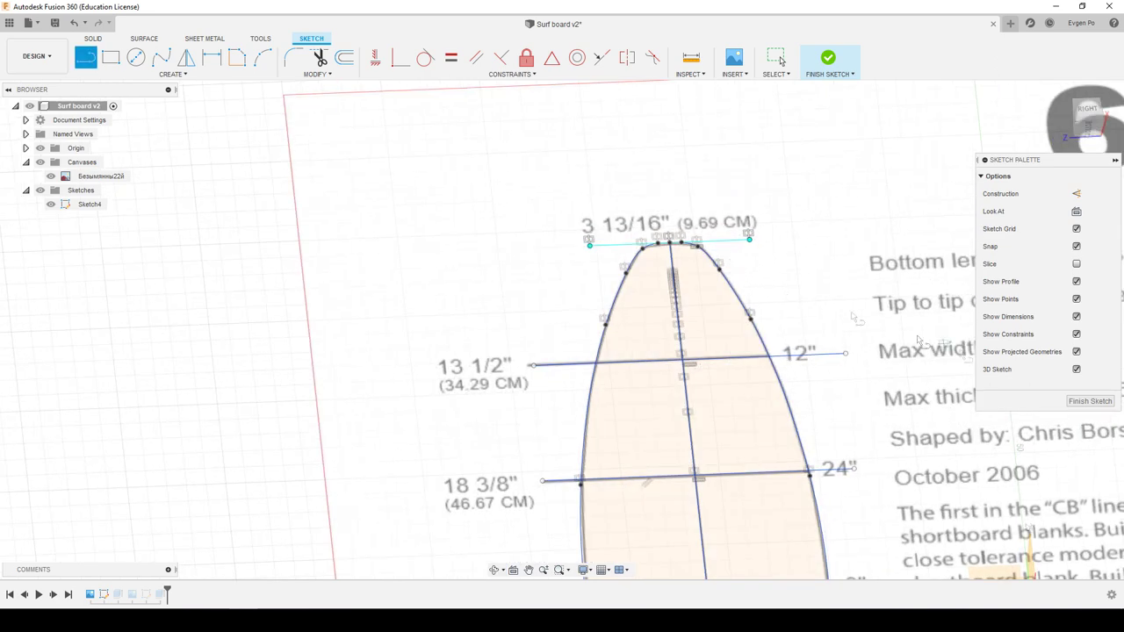
pyautogui.click(1090, 401)
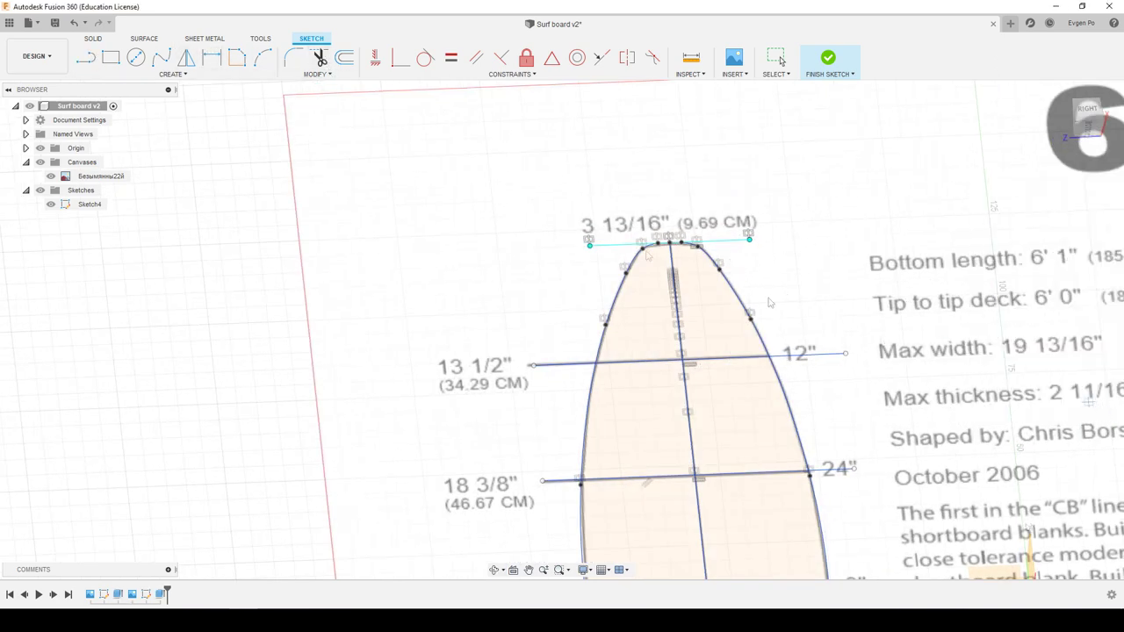
pyautogui.click(142, 40)
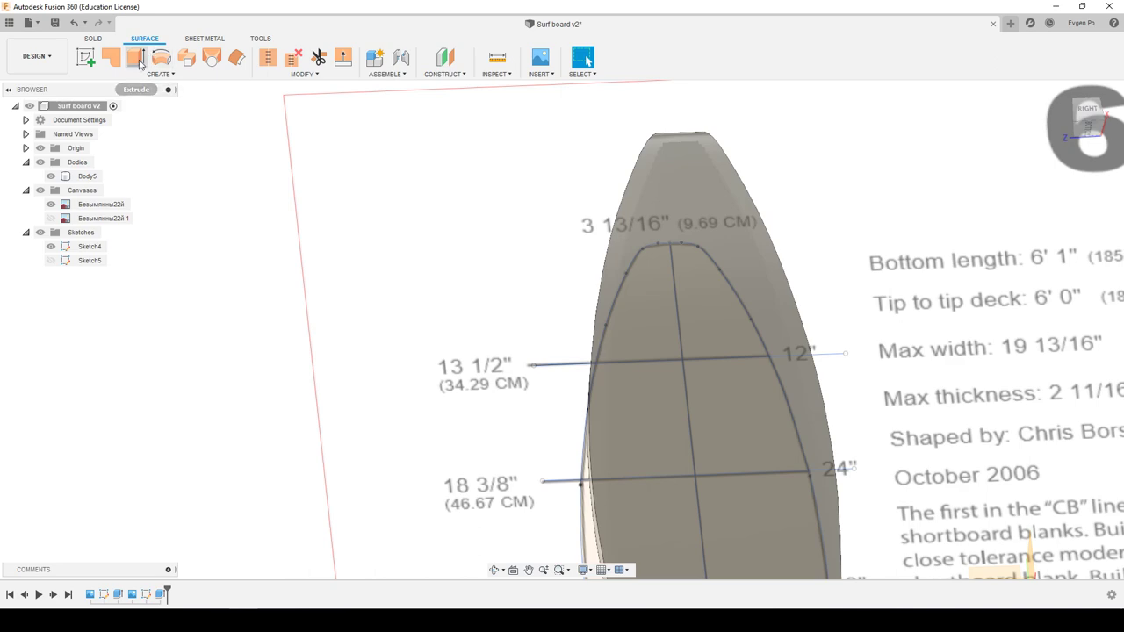
# Select the 13 1/2", 18 3/8", 19 13/16", 18 15/16" and 15 9/16" station lines as surface extrude profiles.
pyautogui.click(136, 58)
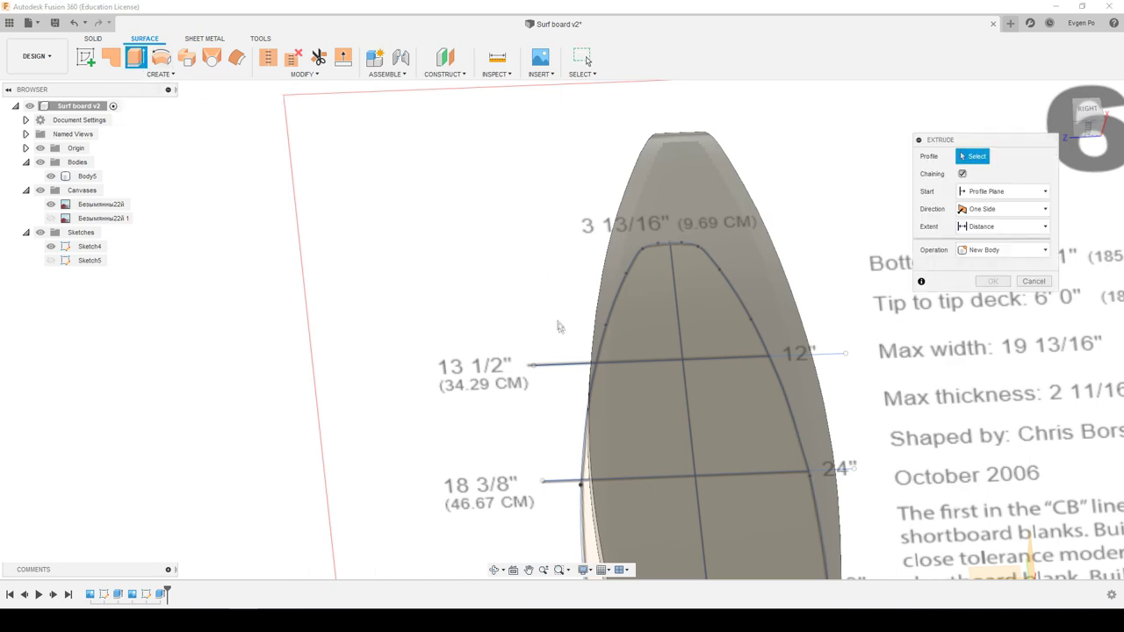
pyautogui.click(562, 367)
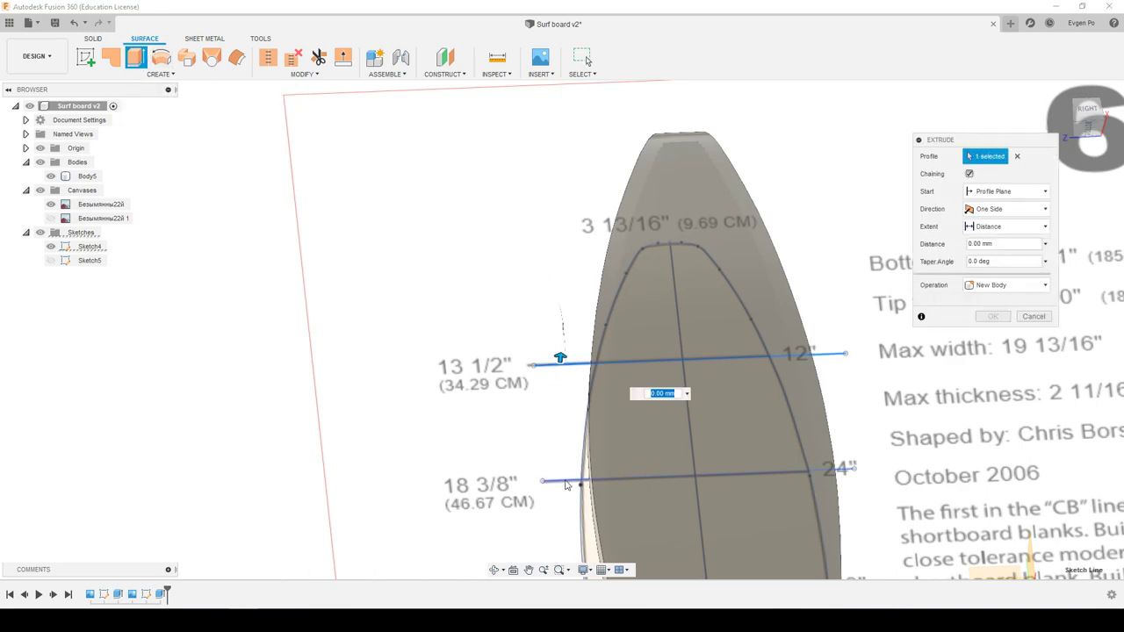
pyautogui.click(567, 485)
pyautogui.scroll(-3, 526, 439)
pyautogui.scroll(2, 456, 397)
pyautogui.click(493, 410)
pyautogui.click(505, 499)
pyautogui.scroll(2, 505, 492)
pyautogui.scroll(1, 495, 446)
pyautogui.scroll(-3, 494, 446)
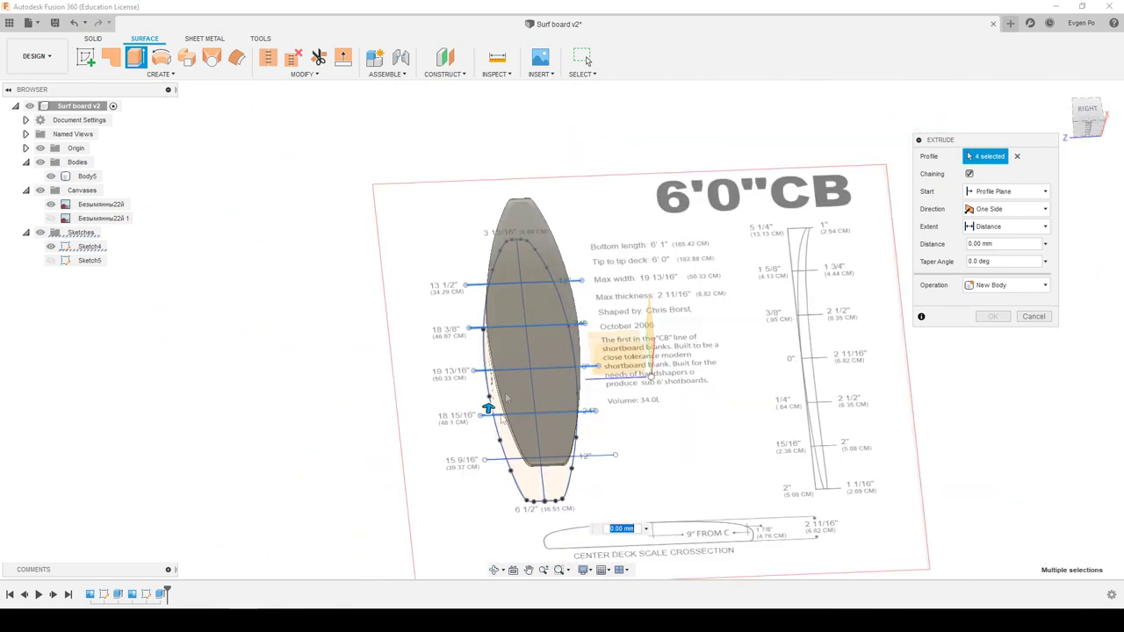
pyautogui.scroll(3, 494, 445)
pyautogui.click(494, 488)
# Extrude the five station lines 80 mm upward as surfaces.
pyautogui.scroll(-1, 579, 477)
pyautogui.keyDown('shift'); pyautogui.moveTo(578, 477); pyautogui.dragTo(527, 430, button='middle'); pyautogui.keyUp('shift')
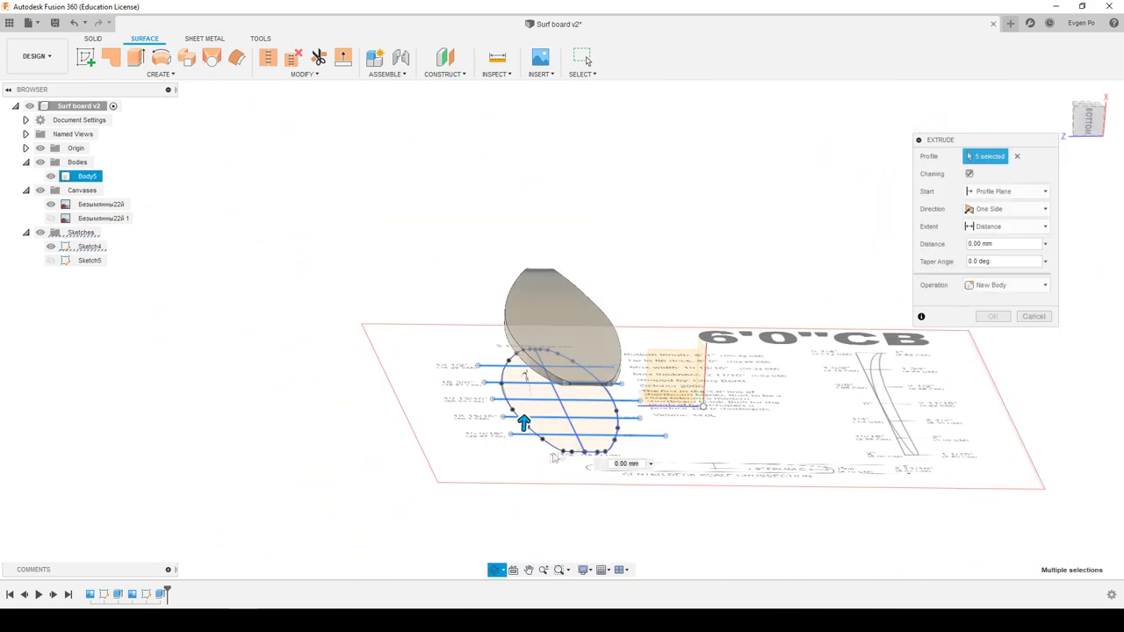
pyautogui.moveTo(522, 423); pyautogui.dragTo(536, 286)
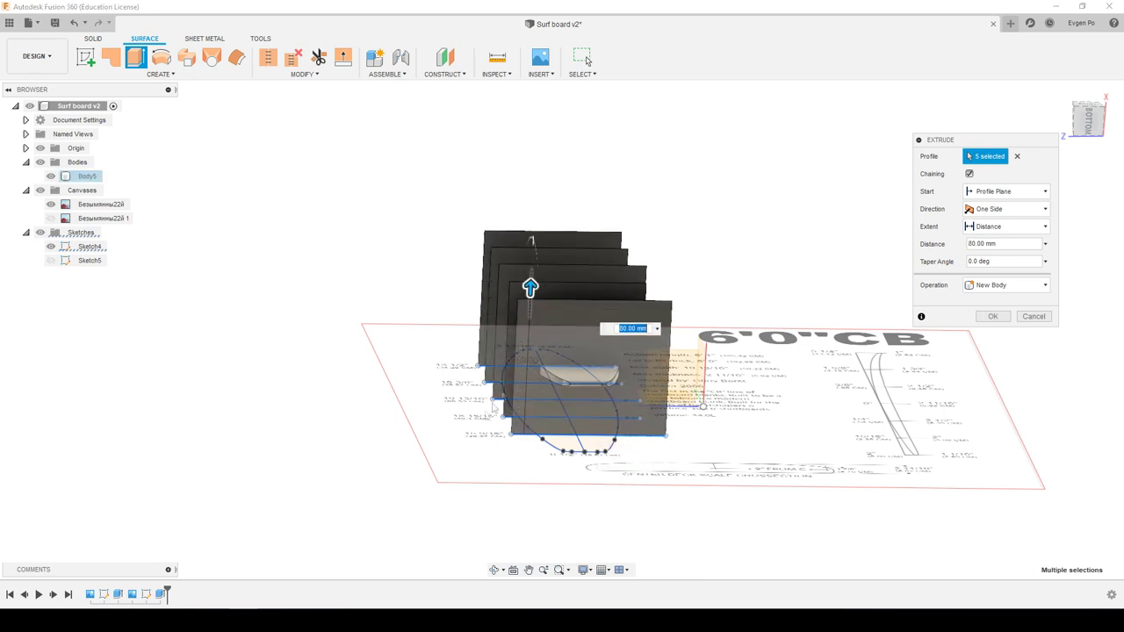
pyautogui.scroll(-2, 482, 428)
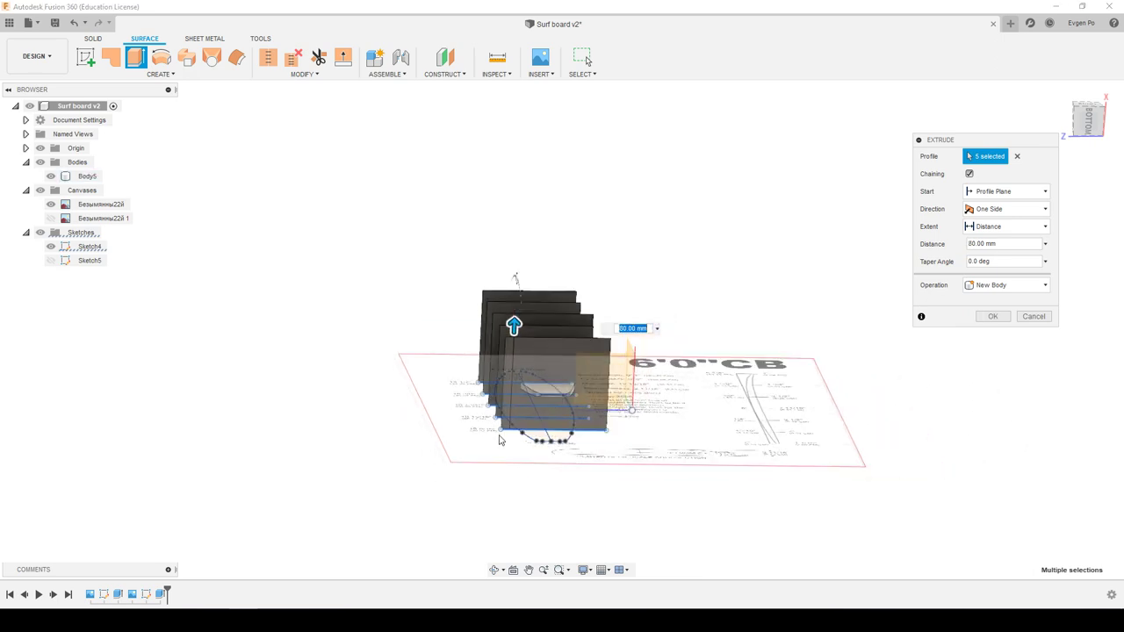
pyautogui.keyDown('shift'); pyautogui.moveTo(499, 439); pyautogui.dragTo(851, 327, button='middle'); pyautogui.keyUp('shift')
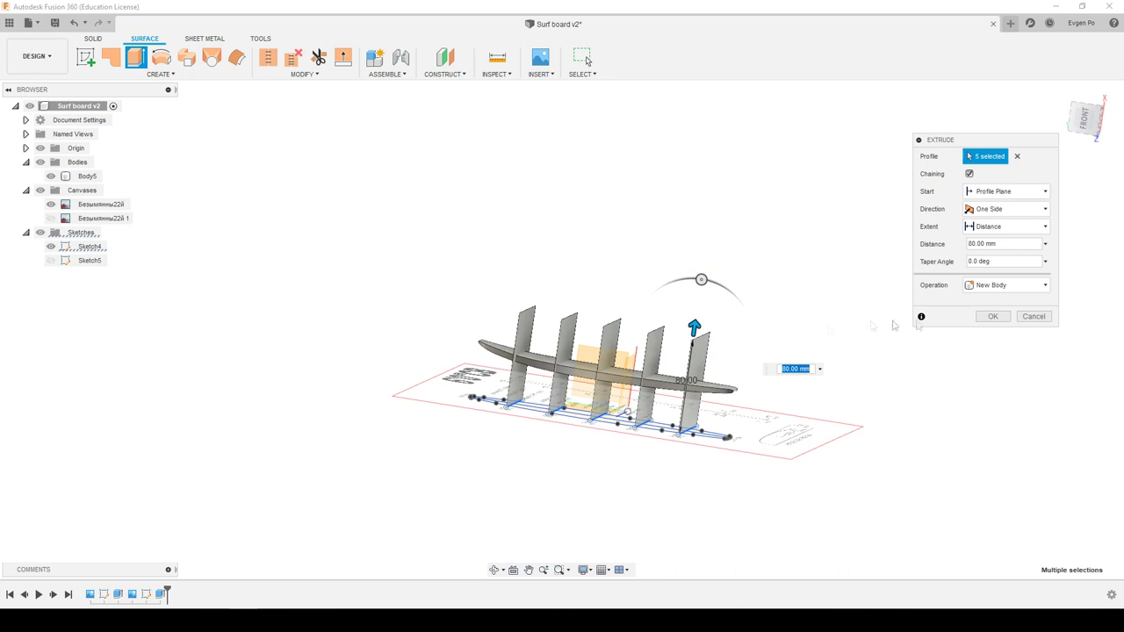
pyautogui.click(991, 317)
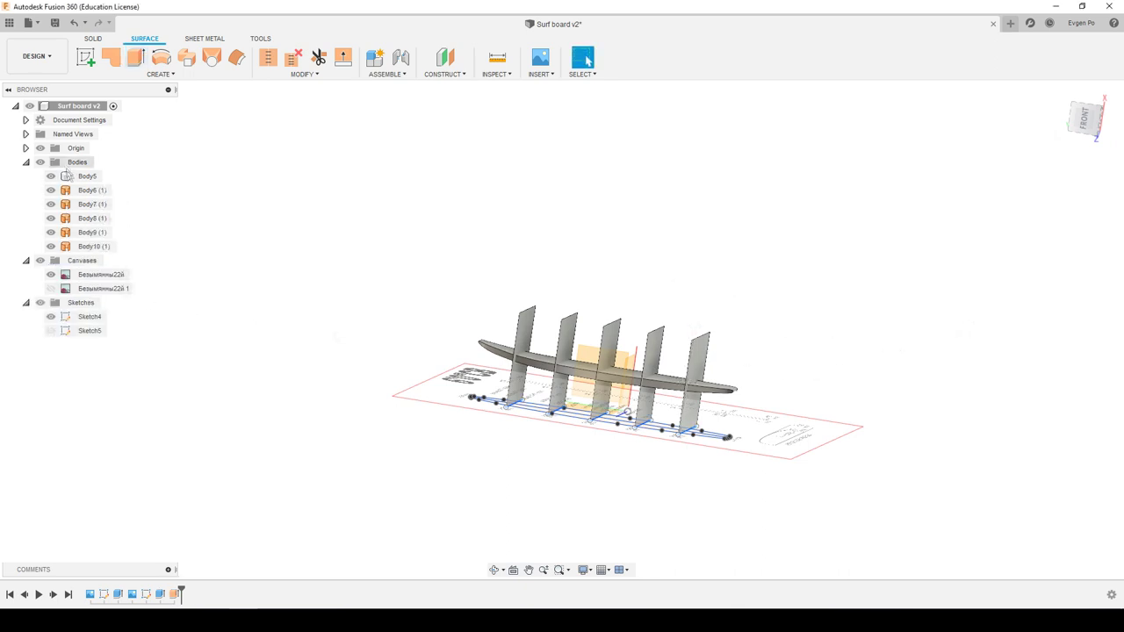
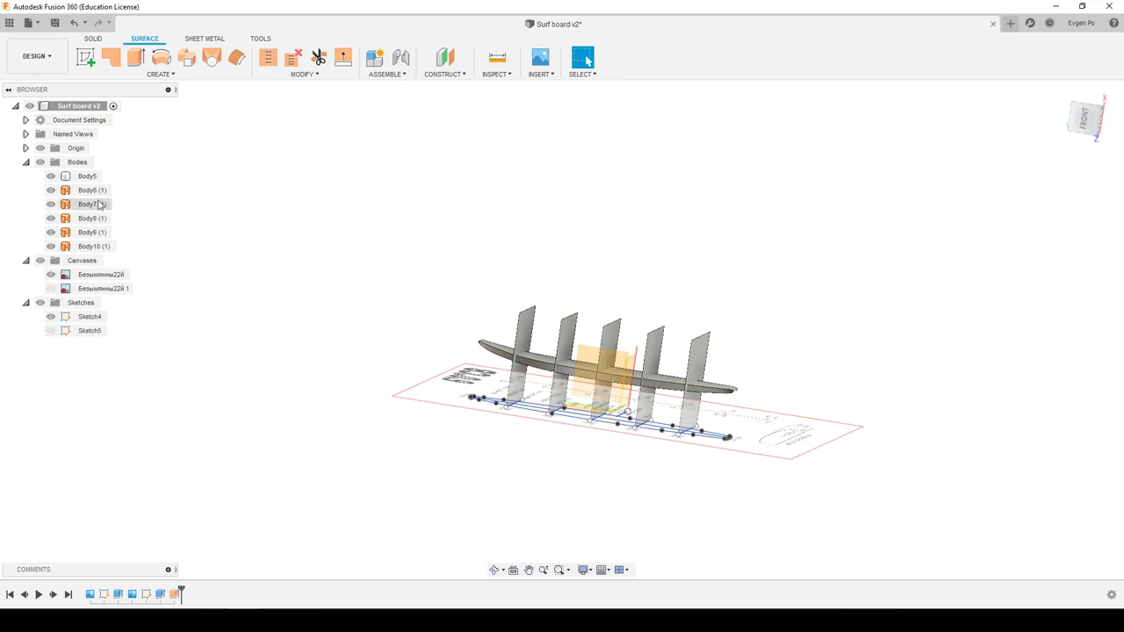
# Split the surfboard body at the first rib using Split Body.
pyautogui.click(93, 38)
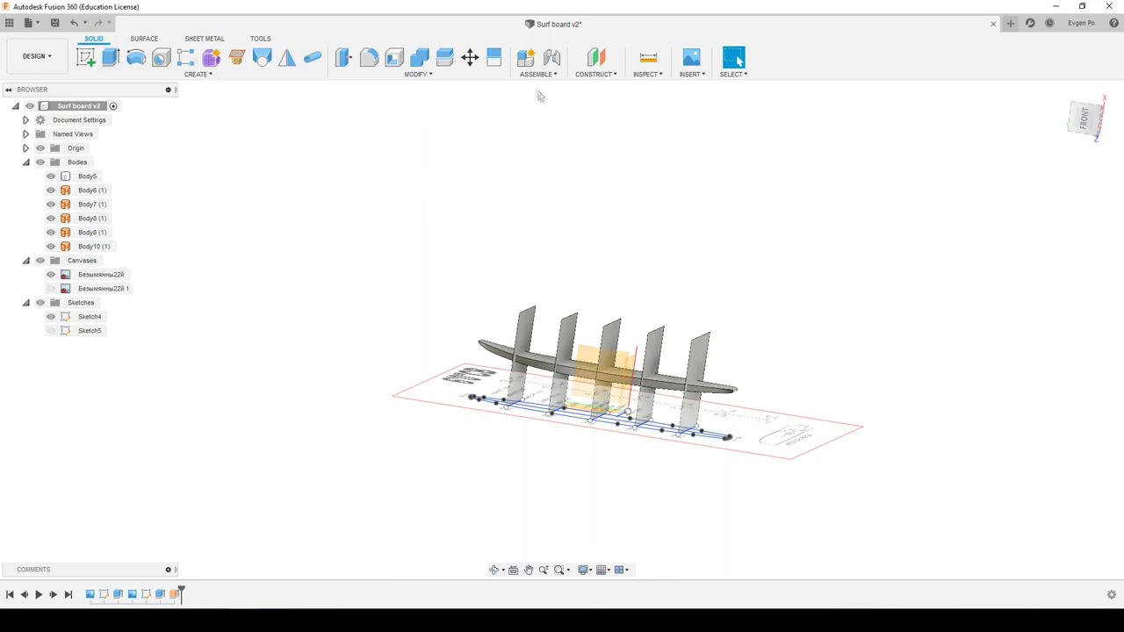
pyautogui.click(448, 79)
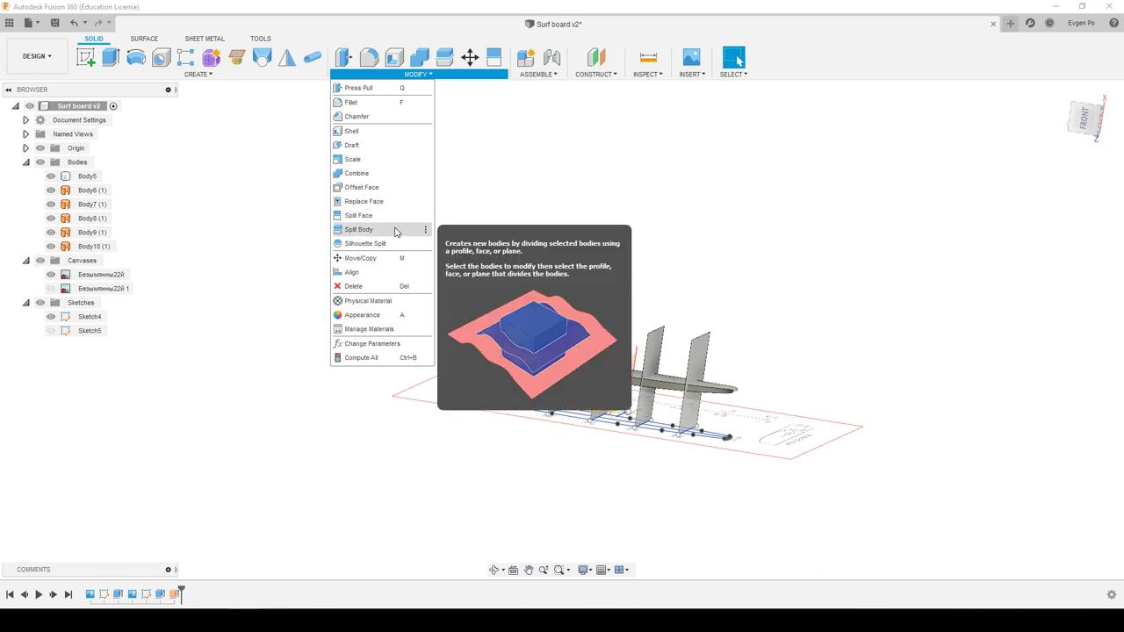
pyautogui.click(395, 231)
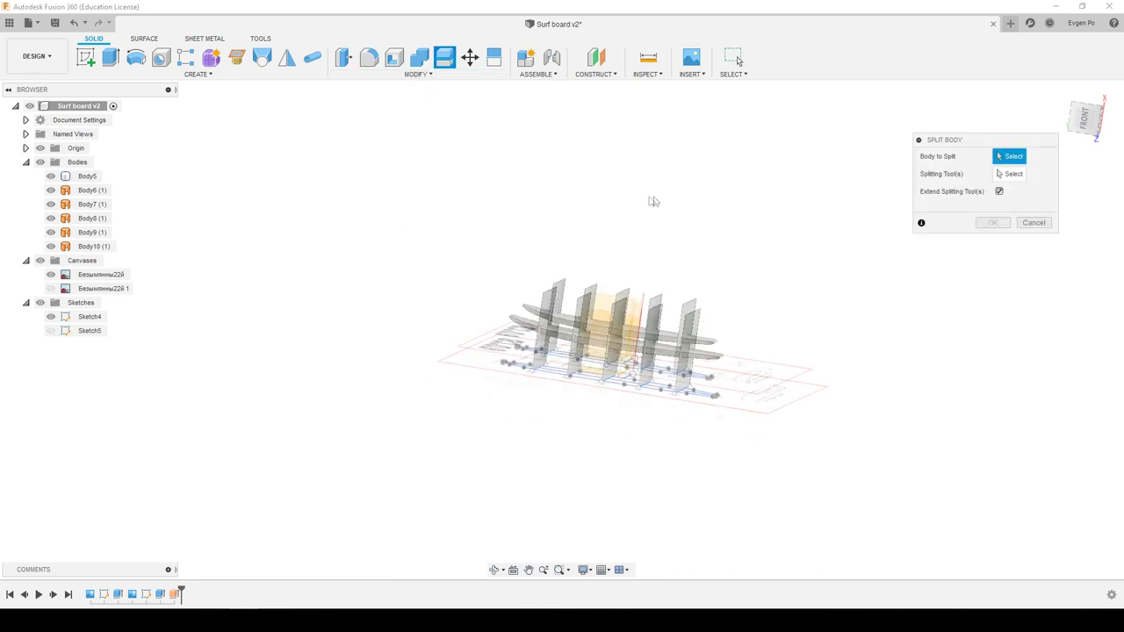
pyautogui.click(87, 176)
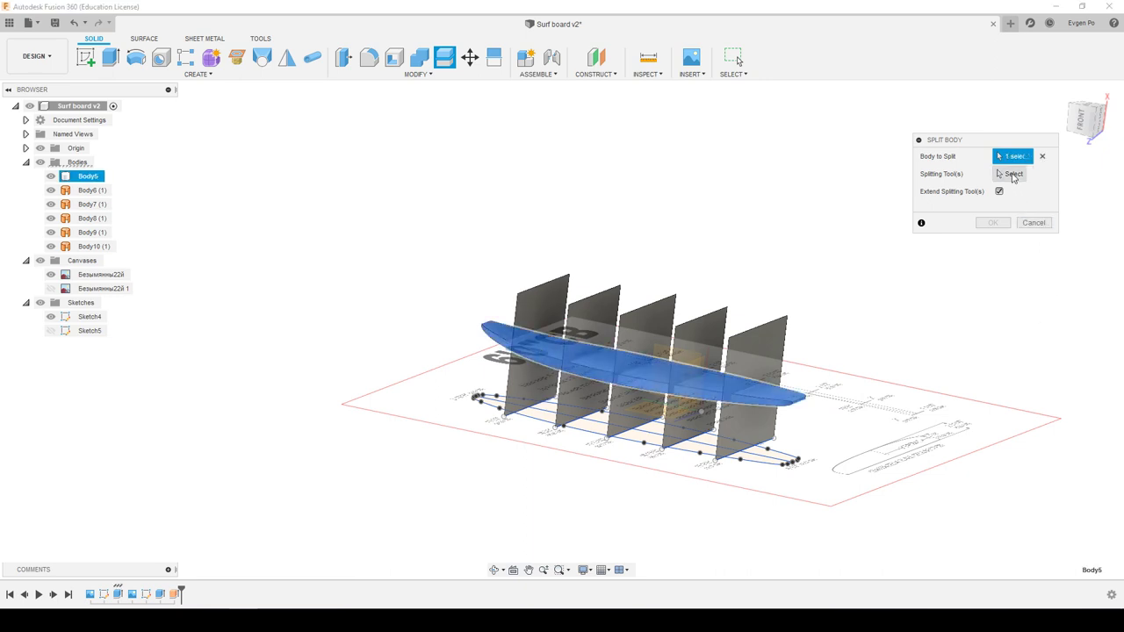
pyautogui.click(1012, 174)
pyautogui.click(91, 190)
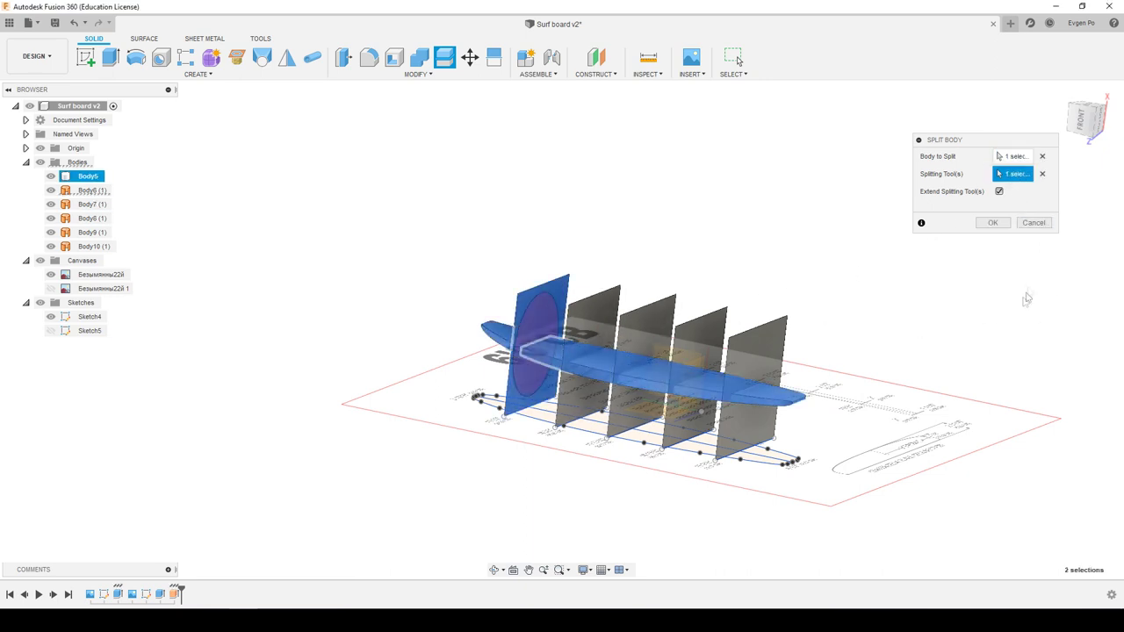
pyautogui.click(998, 224)
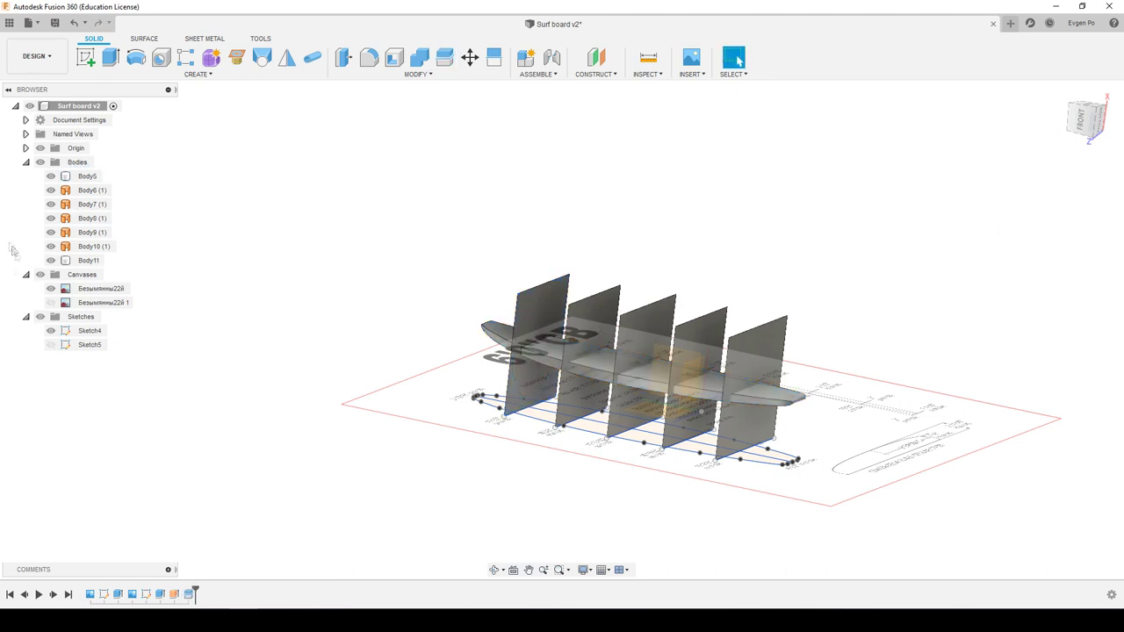
# Toggle Body11's visibility to check the first split, then select Body11 and the second rib.
pyautogui.click(50, 260)
pyautogui.click(50, 261)
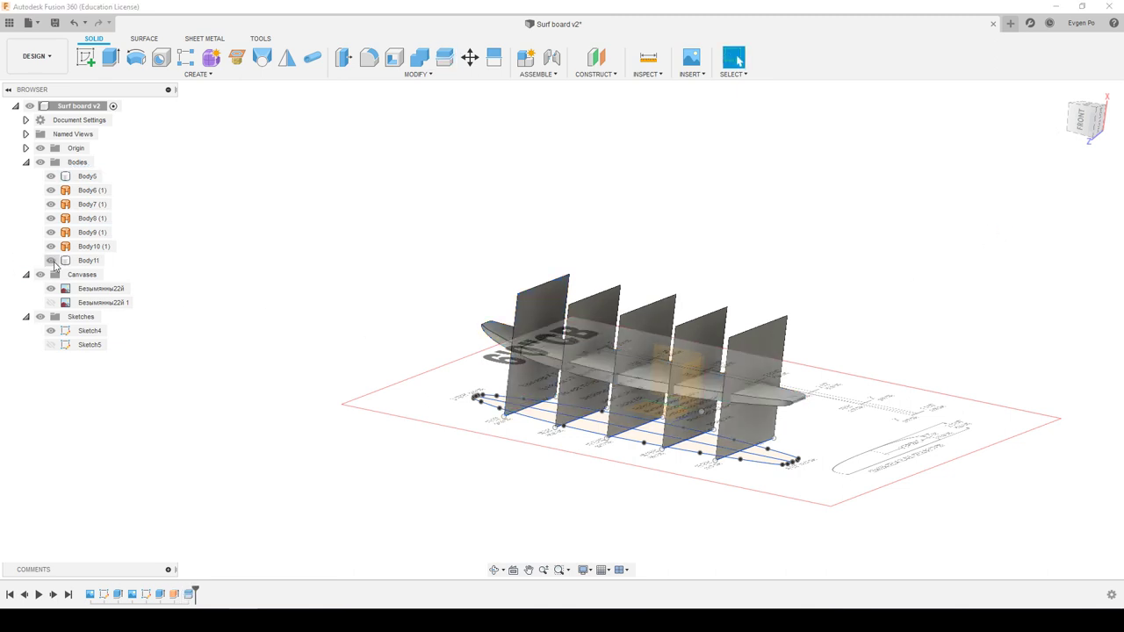
pyautogui.click(50, 261)
pyautogui.click(50, 260)
pyautogui.click(88, 261)
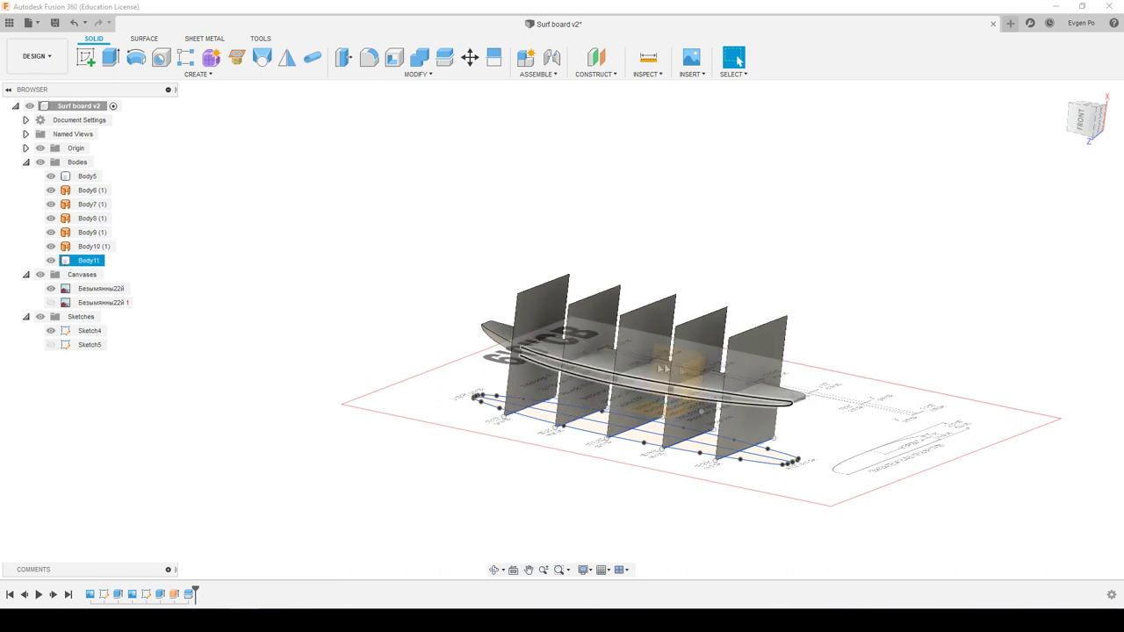
pyautogui.click(586, 331)
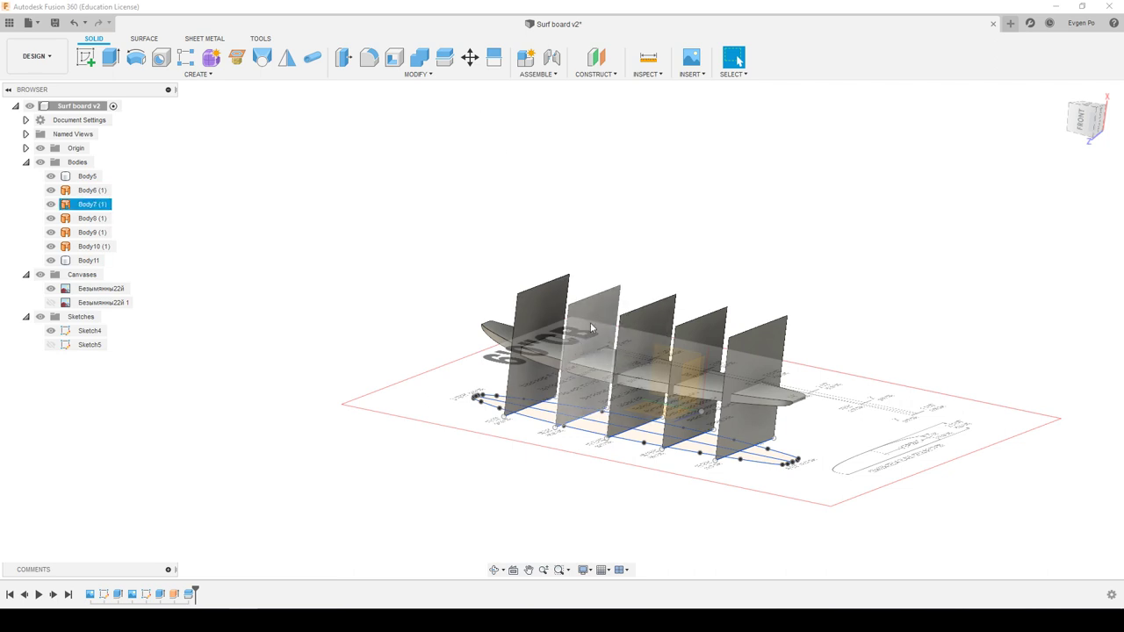
# Split Body11 at the second rib and Body12 at the middle rib.
pyautogui.click(446, 58)
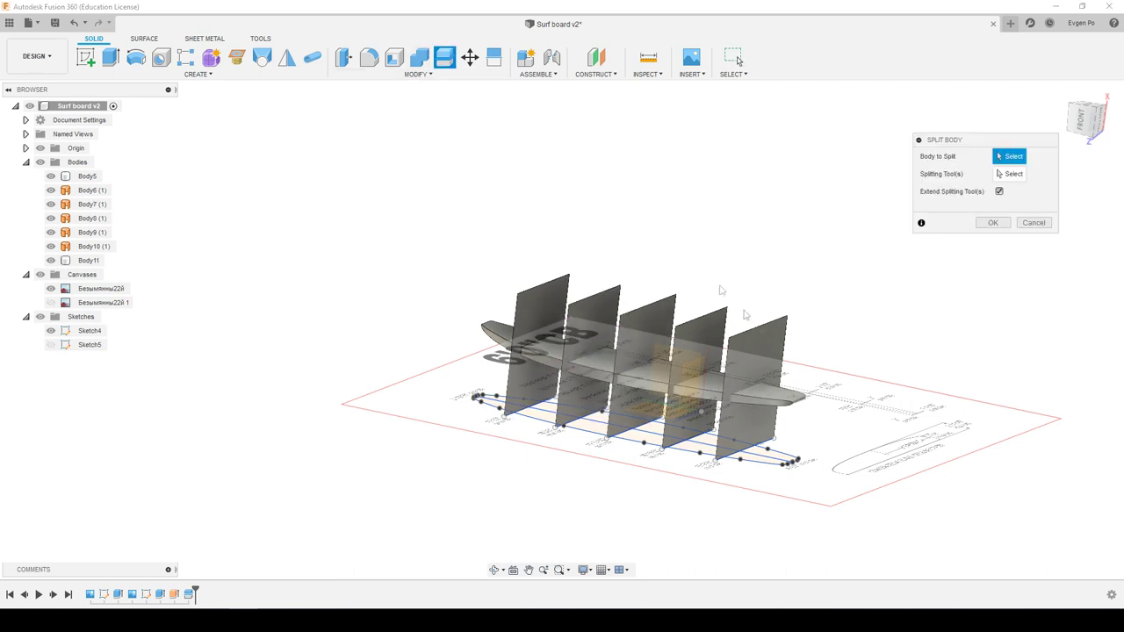
pyautogui.click(776, 407)
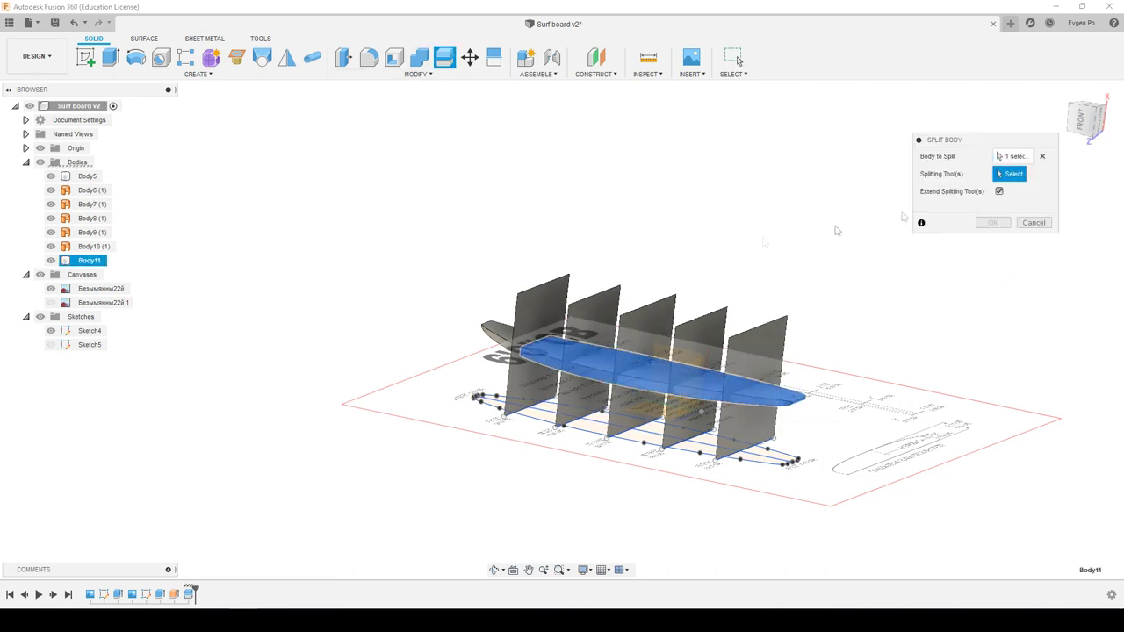
pyautogui.click(597, 325)
pyautogui.click(992, 222)
pyautogui.click(445, 58)
pyautogui.click(777, 400)
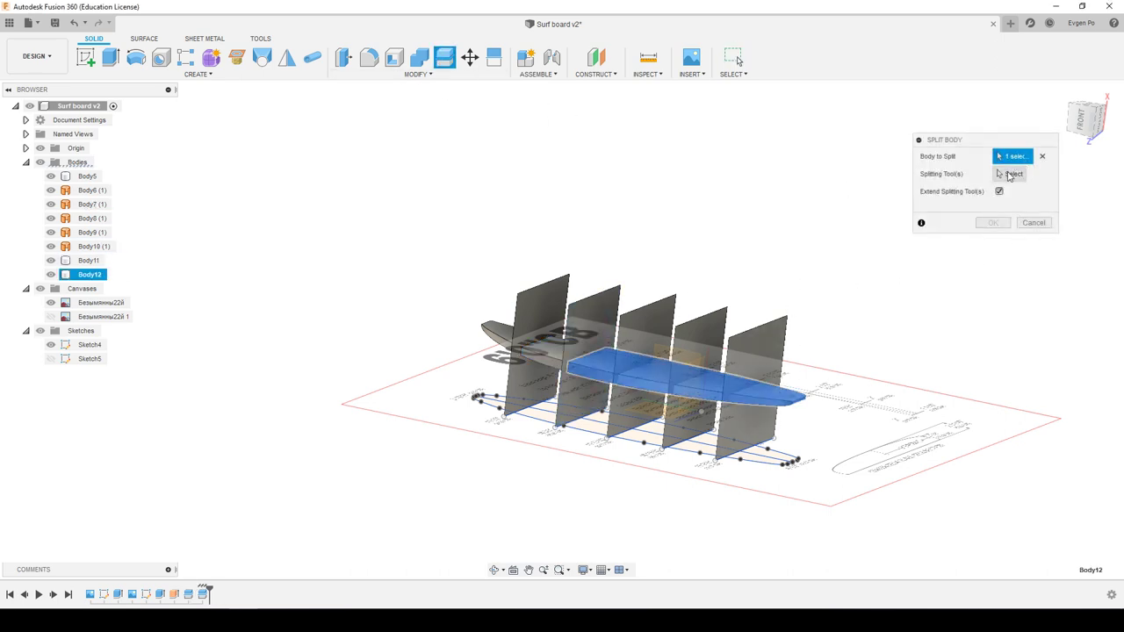
pyautogui.click(646, 338)
pyautogui.click(993, 222)
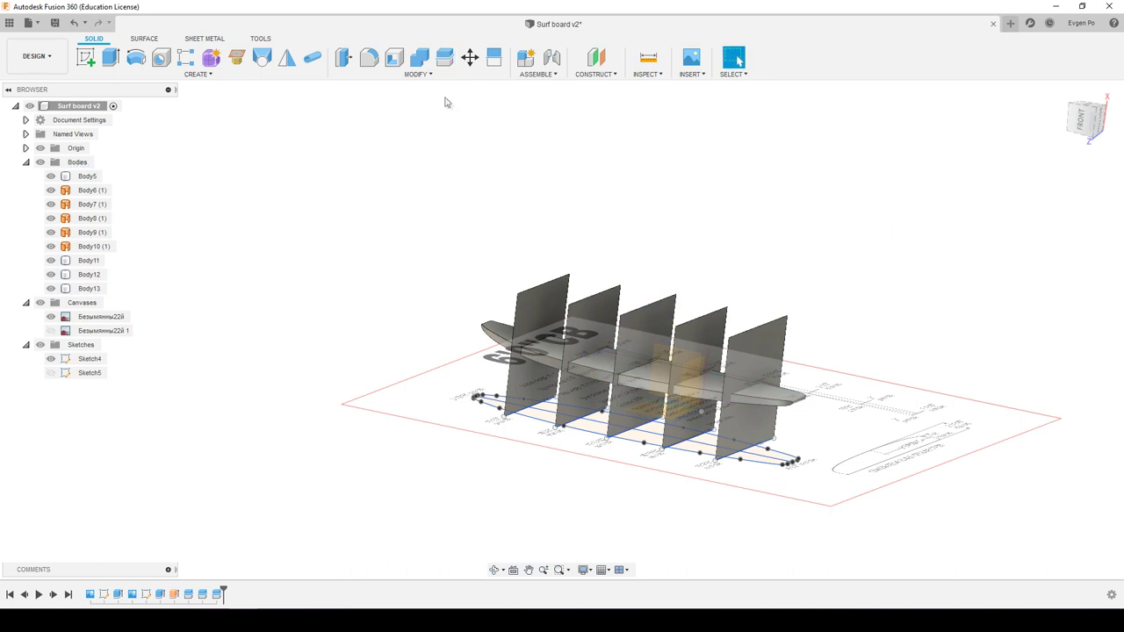
# Split Body13 at the fourth rib and the tail piece Body14 at the fifth rib.
pyautogui.click(445, 57)
pyautogui.click(755, 391)
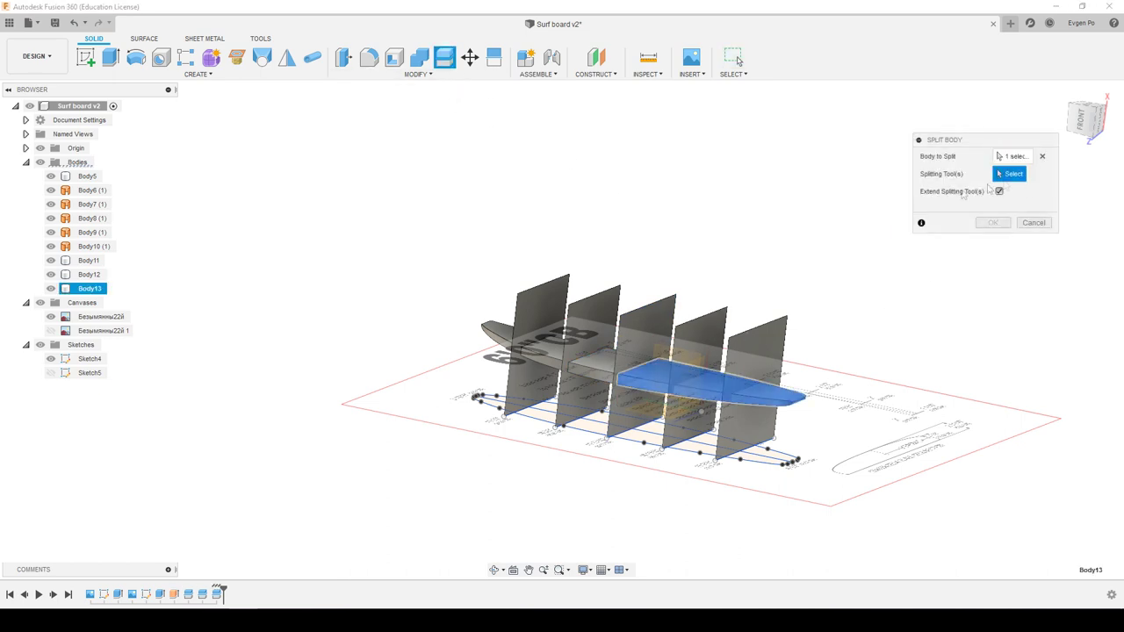
pyautogui.click(696, 356)
pyautogui.click(992, 222)
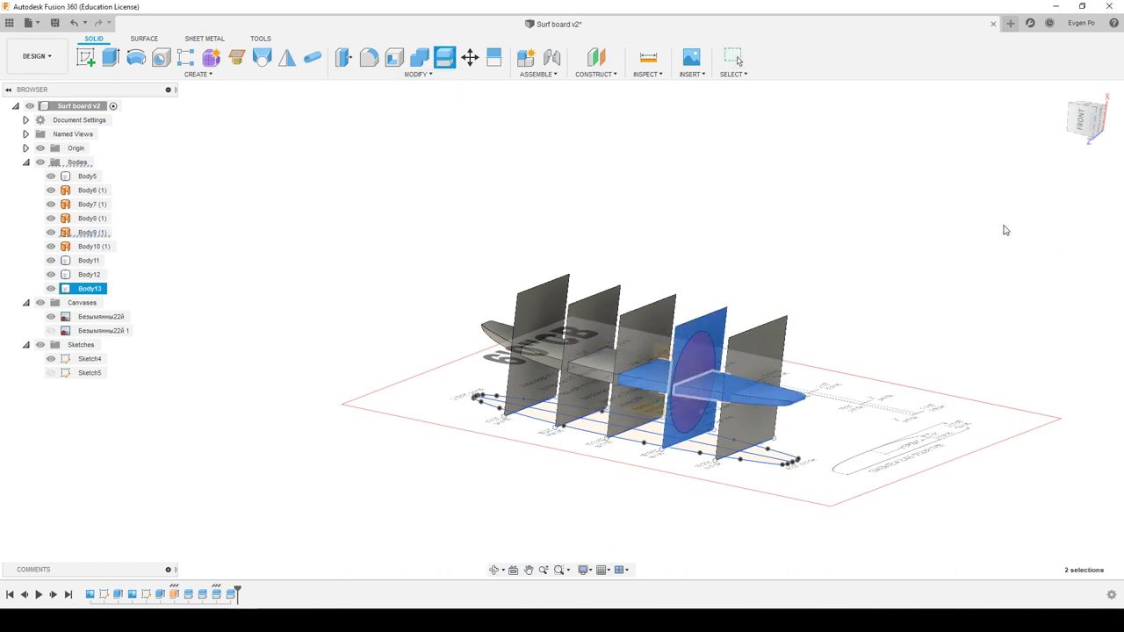
pyautogui.click(445, 58)
pyautogui.click(774, 403)
pyautogui.click(753, 326)
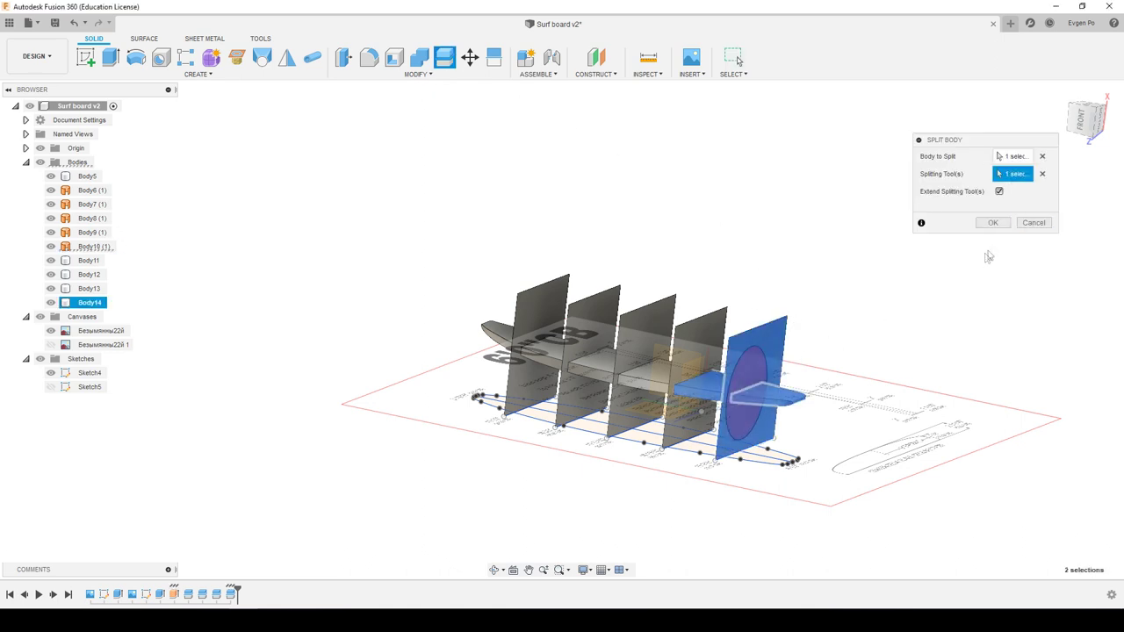
pyautogui.click(993, 222)
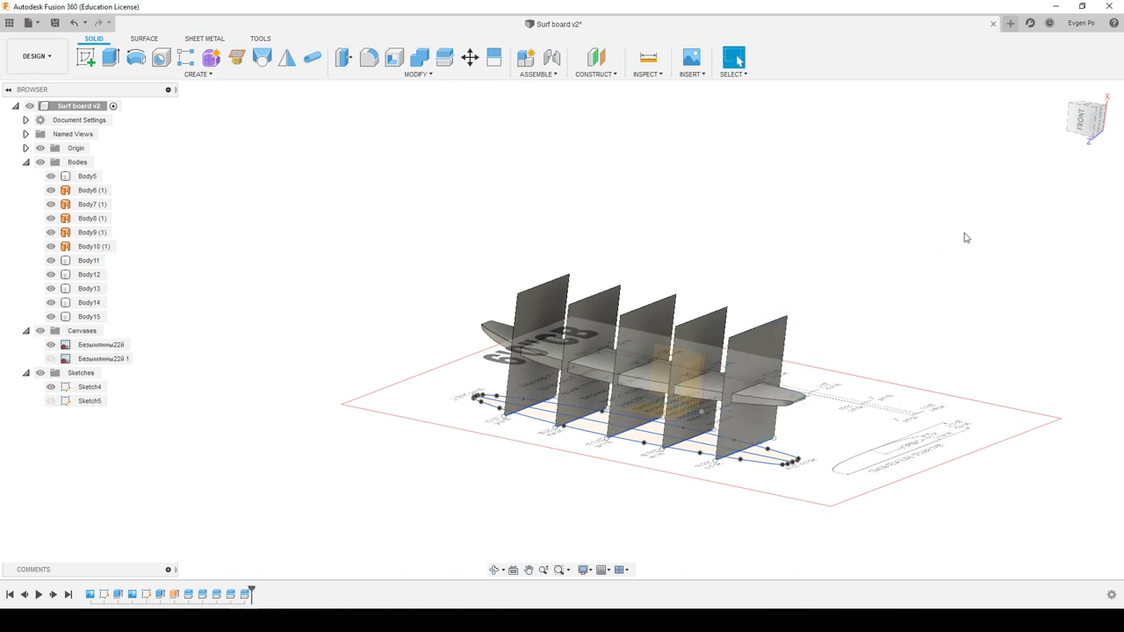
# Hide the five ribs, Body6 through Body10.
pyautogui.click(51, 190)
pyautogui.click(51, 204)
pyautogui.click(51, 217)
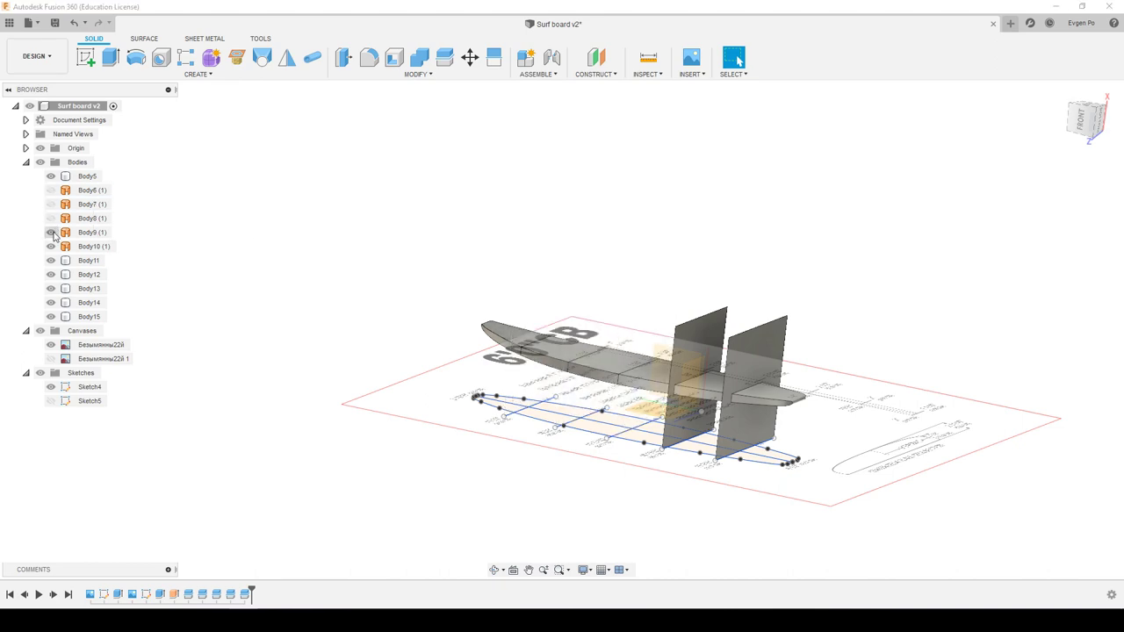
pyautogui.click(51, 232)
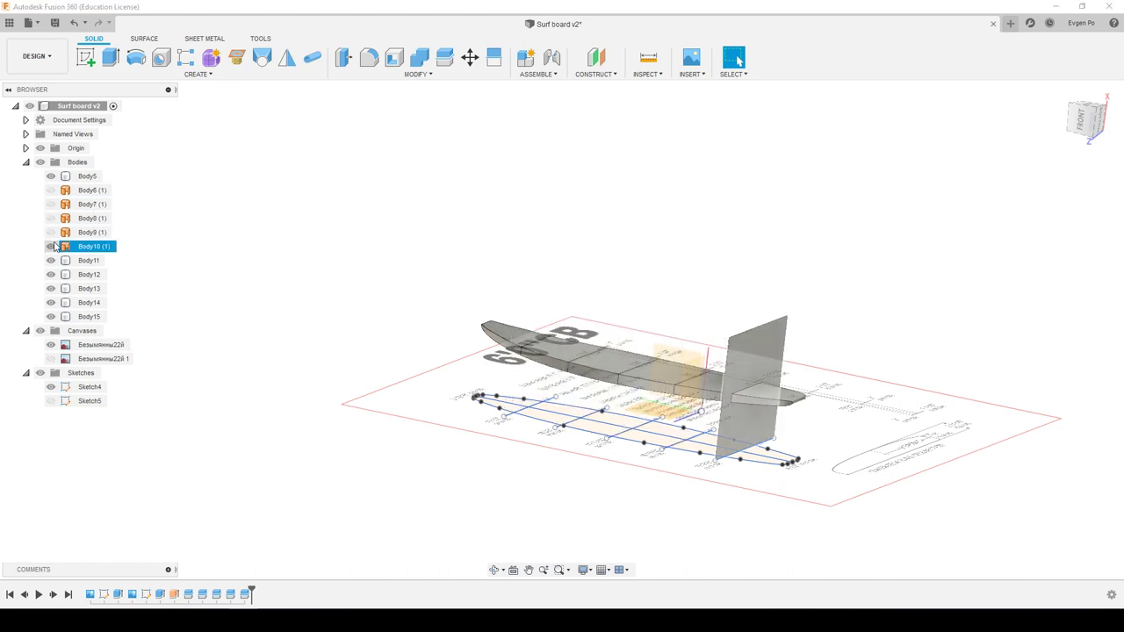
pyautogui.click(51, 245)
pyautogui.keyDown('shift'); pyautogui.moveTo(683, 428); pyautogui.dragTo(737, 59, button='middle'); pyautogui.keyUp('shift')
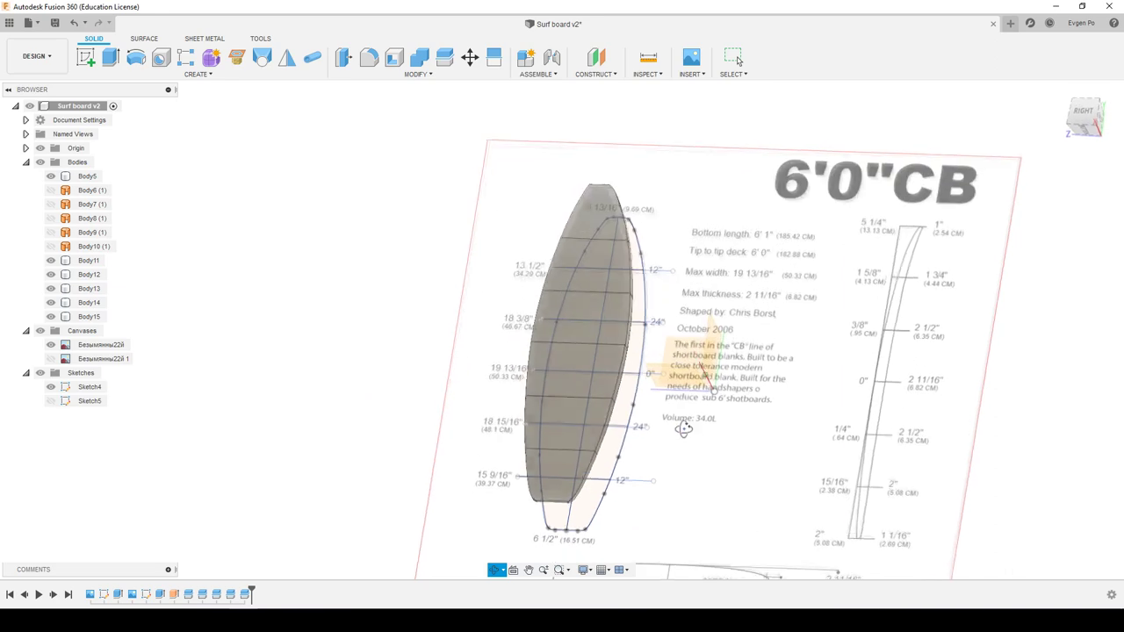
# Hide the reference image canvas and Sketch4, then orbit to view the board's top face.
pyautogui.click(51, 344)
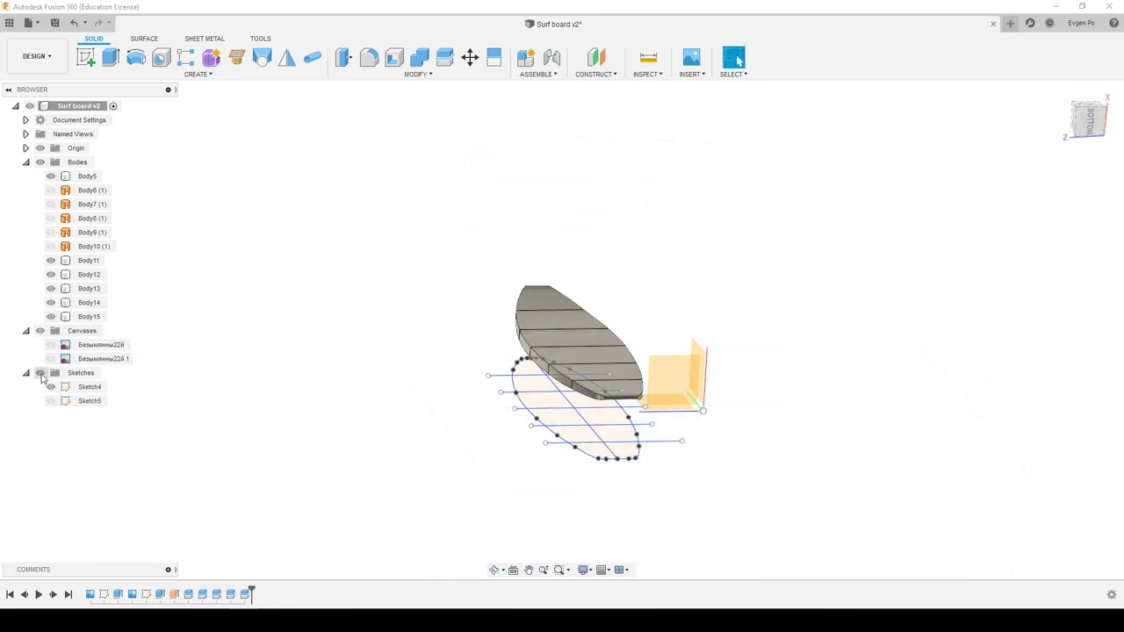
pyautogui.click(51, 387)
pyautogui.moveTo(314, 359)
pyautogui.keyDown('shift'); pyautogui.mouseDown(button='middle')
pyautogui.moveTo(738, 60)
pyautogui.moveTo(496, 391)
pyautogui.mouseUp(button='middle'); pyautogui.keyUp('shift')
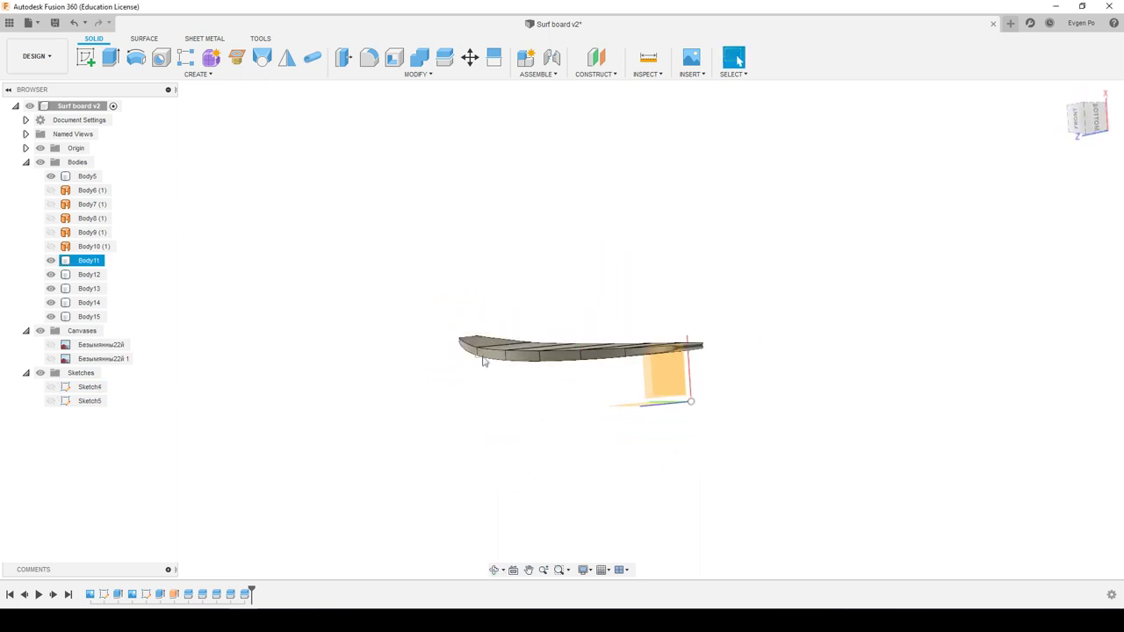
pyautogui.keyDown('shift'); pyautogui.moveTo(527, 311); pyautogui.dragTo(331, 116, button='middle'); pyautogui.keyUp('shift')
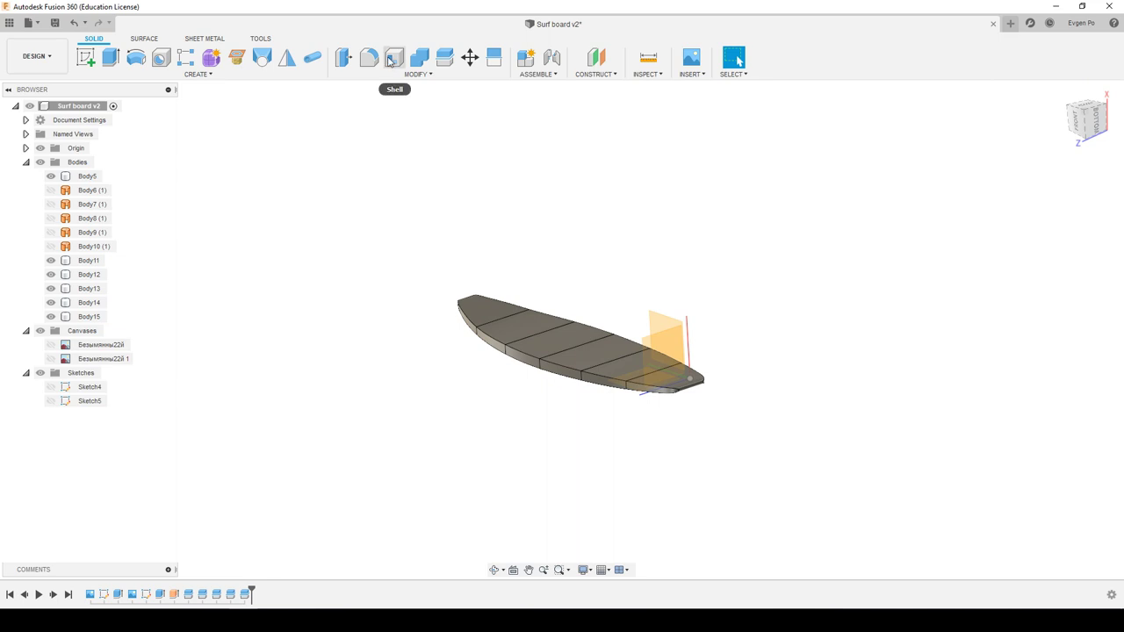
pyautogui.click(371, 58)
# Fillet the first three rail edges of the board with a 1 mm radius.
pyautogui.scroll(3, 520, 333)
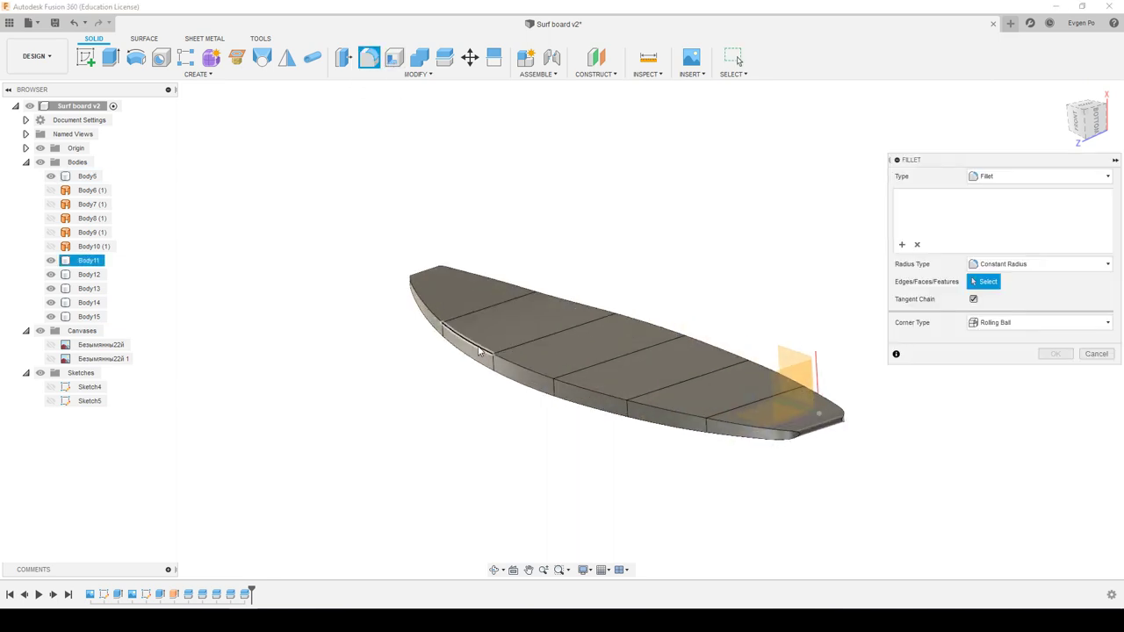
pyautogui.click(483, 349)
pyautogui.click(604, 396)
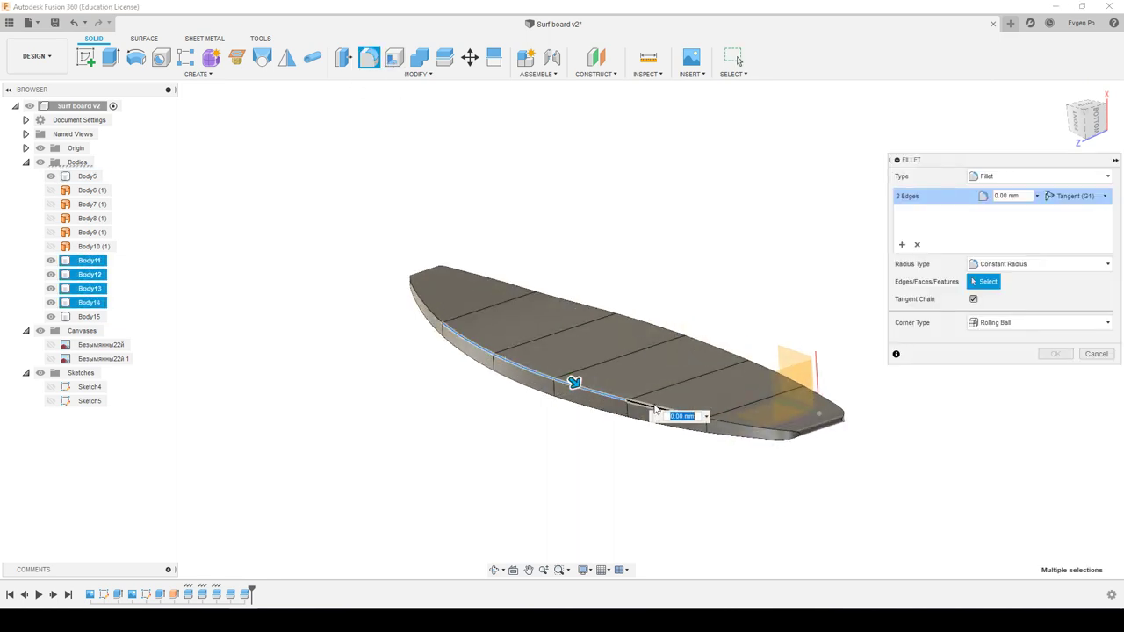
pyautogui.click(730, 402)
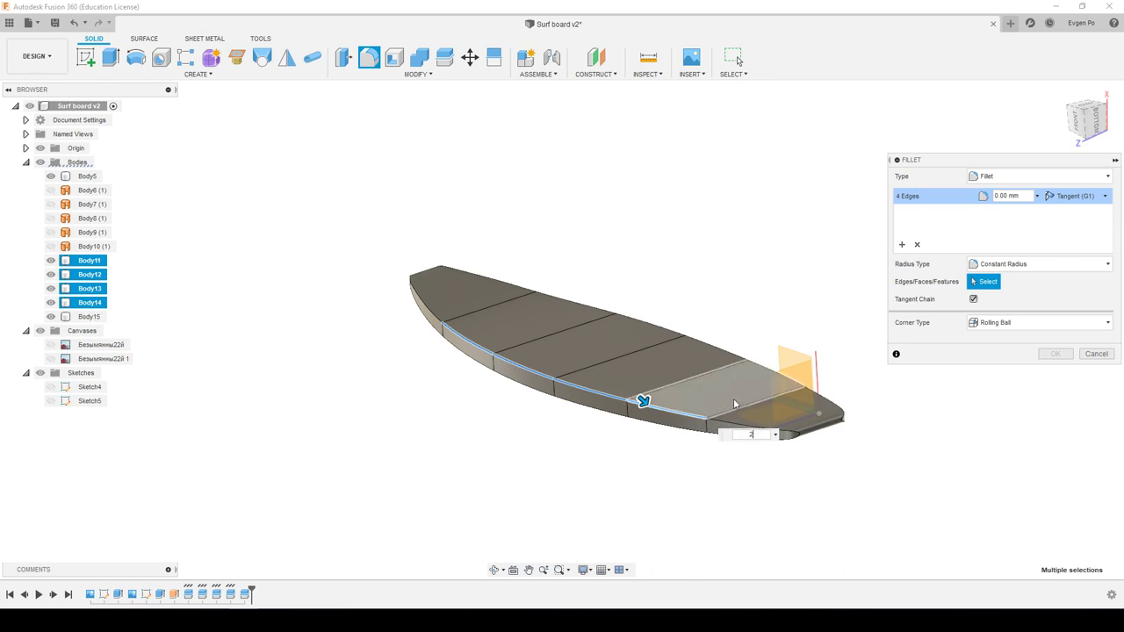
pyautogui.write('2')
pyautogui.keyDown('shift'); pyautogui.moveTo(623, 409); pyautogui.dragTo(525, 351, button='middle'); pyautogui.keyUp('shift')
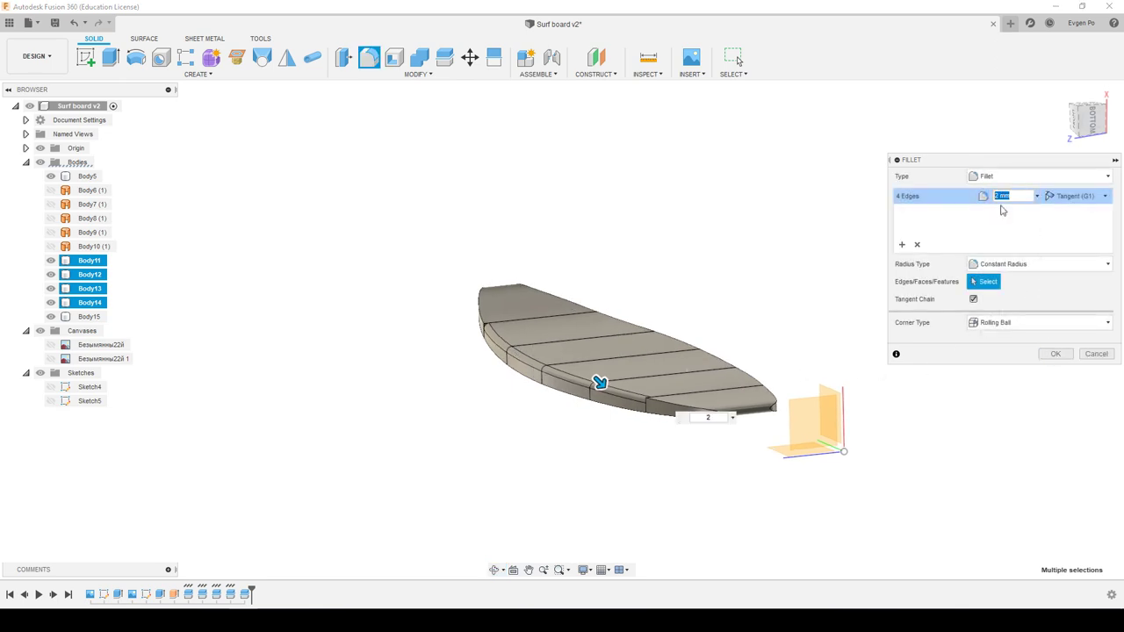
pyautogui.write('1')
pyautogui.press('Return')
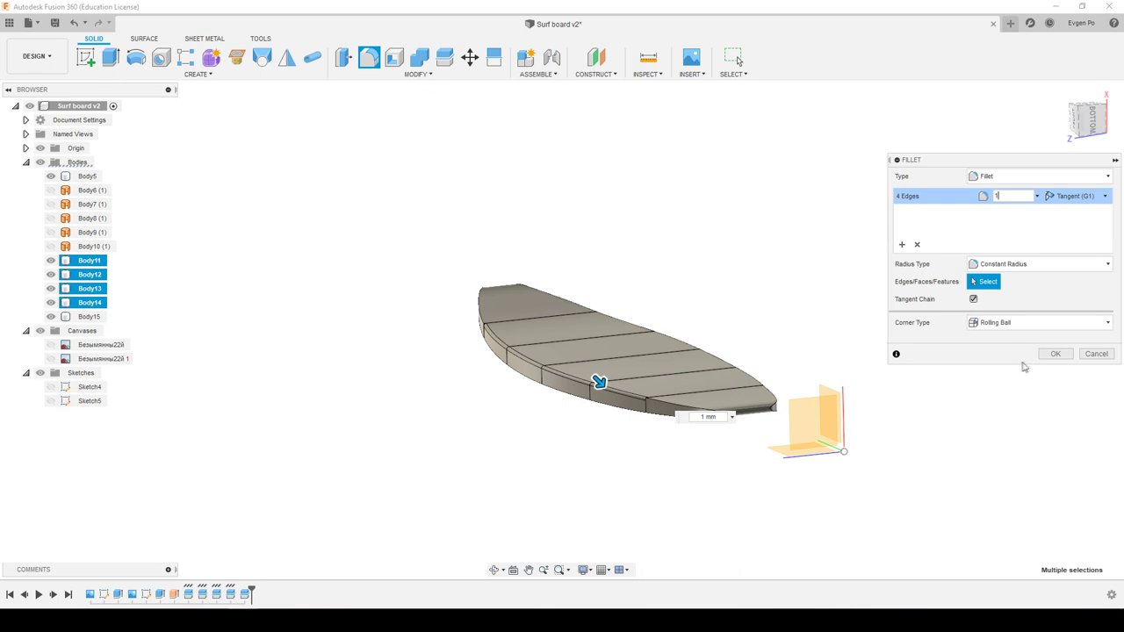
pyautogui.click(1055, 354)
# Add a second fillet on four side edges of the upright board.
pyautogui.click(370, 62)
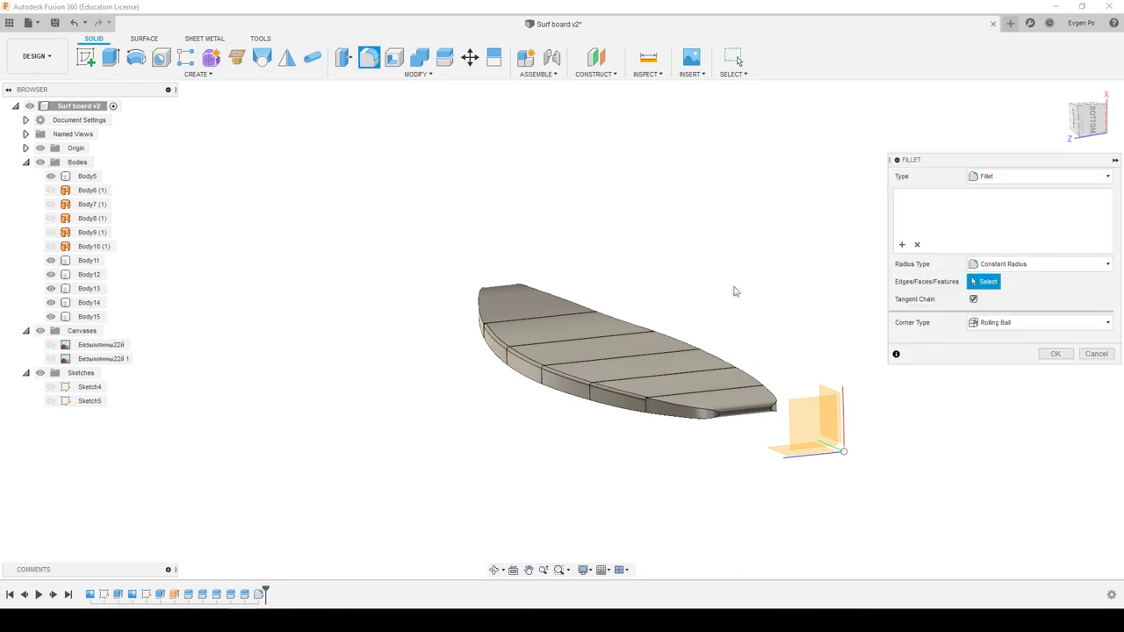
pyautogui.keyDown('shift'); pyautogui.moveTo(702, 281); pyautogui.dragTo(715, 395, button='middle'); pyautogui.keyUp('shift')
pyautogui.click(703, 399)
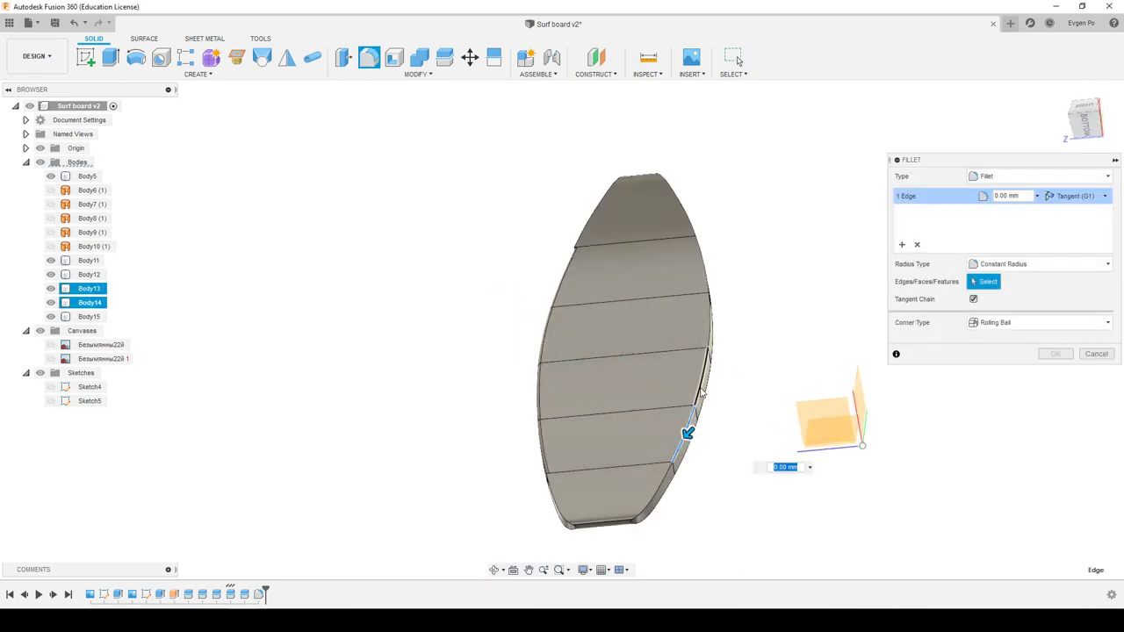
pyautogui.click(707, 379)
pyautogui.click(710, 325)
pyautogui.click(706, 268)
pyautogui.moveTo(706, 268)
pyautogui.keyDown('shift'); pyautogui.mouseDown(button='middle')
pyautogui.moveTo(630, 256)
pyautogui.moveTo(641, 260)
pyautogui.mouseUp(button='middle'); pyautogui.keyUp('shift')
pyautogui.write('1')
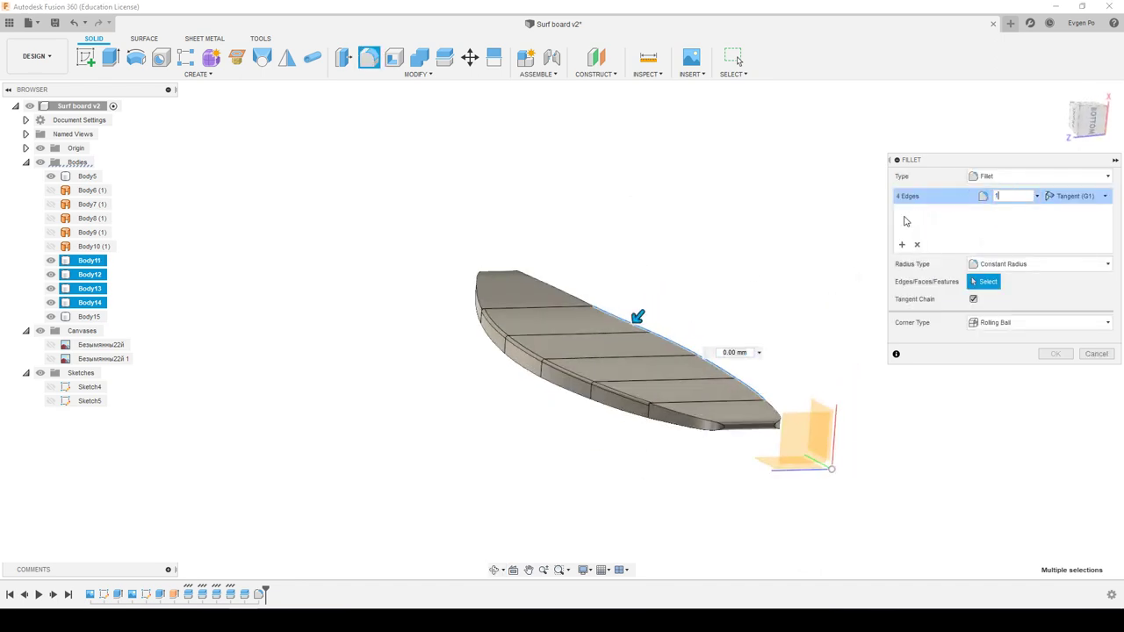
pyautogui.press('Return')
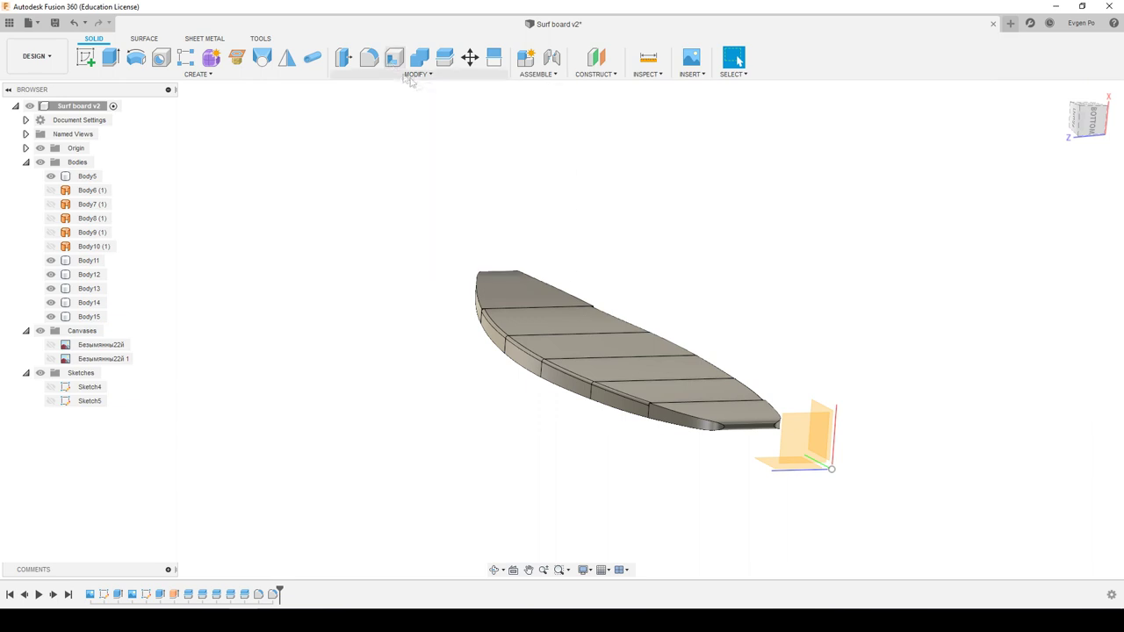
# Start a new fillet and select the rail edges on Body11–Body14, removing one wrong pick.
pyautogui.press('f')
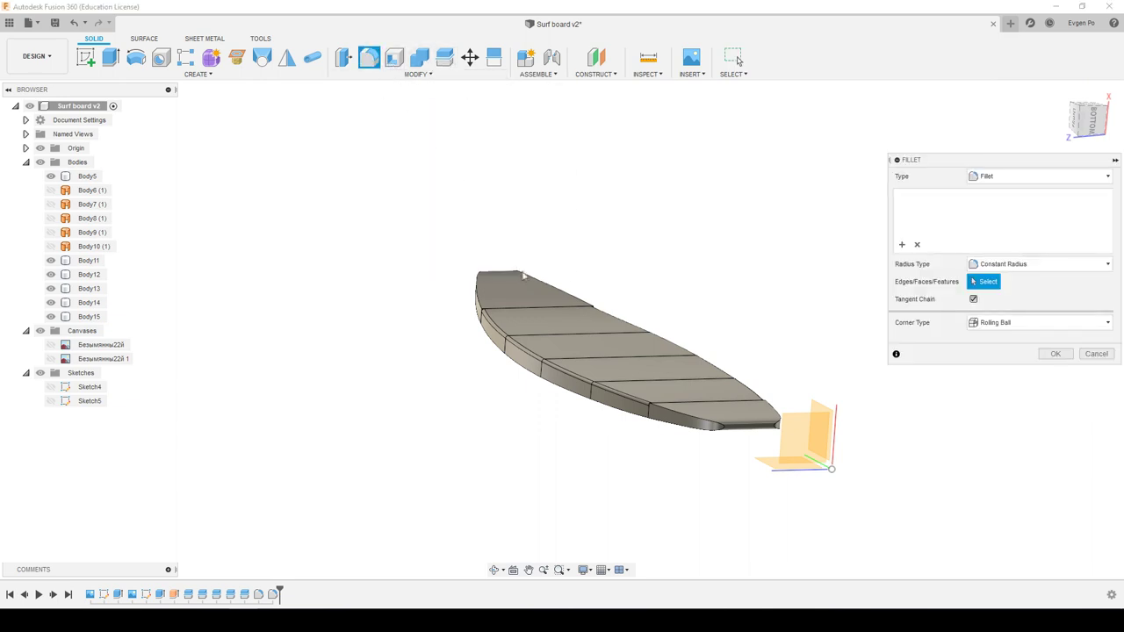
pyautogui.keyDown('shift'); pyautogui.moveTo(571, 298); pyautogui.dragTo(585, 305, button='middle'); pyautogui.keyUp('shift')
pyautogui.click(604, 362)
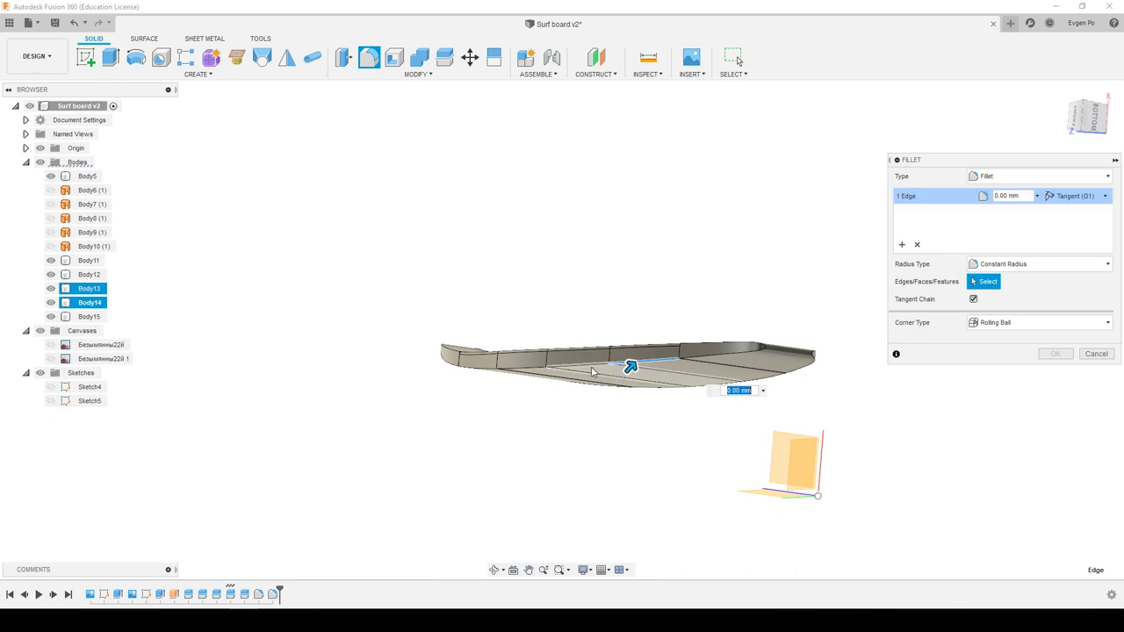
pyautogui.click(489, 371)
pyautogui.moveTo(539, 321)
pyautogui.keyDown('shift'); pyautogui.mouseDown(button='middle')
pyautogui.moveTo(489, 345)
pyautogui.moveTo(563, 356)
pyautogui.mouseUp(button='middle'); pyautogui.keyUp('shift')
pyautogui.click(597, 329)
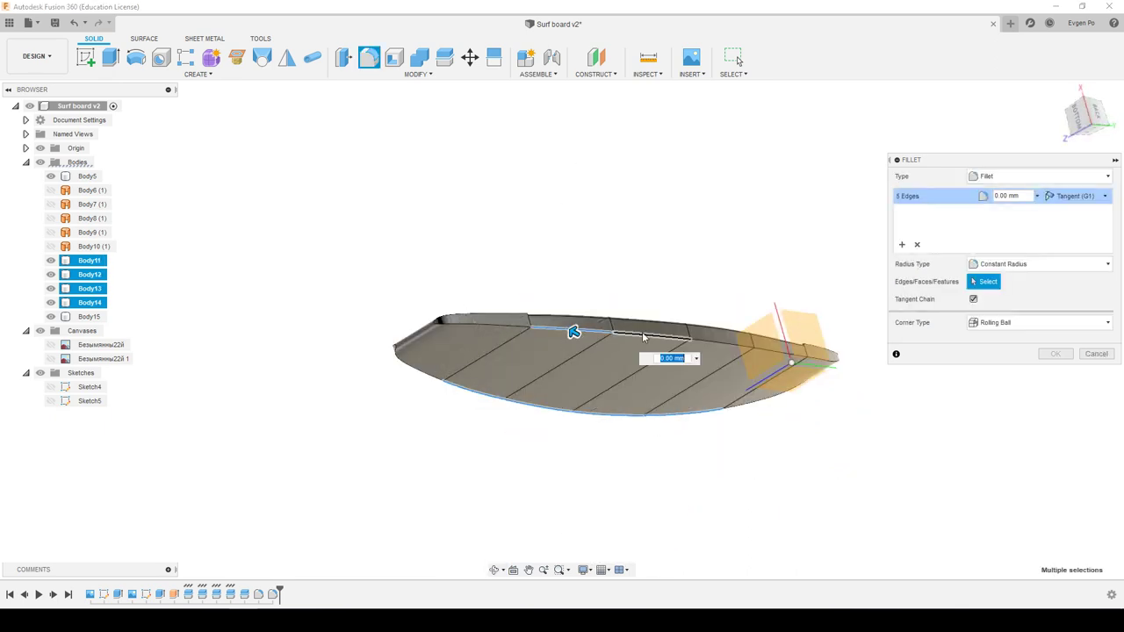
pyautogui.click(717, 344)
pyautogui.keyDown('shift'); pyautogui.moveTo(717, 343); pyautogui.dragTo(673, 273, button='middle'); pyautogui.keyUp('shift')
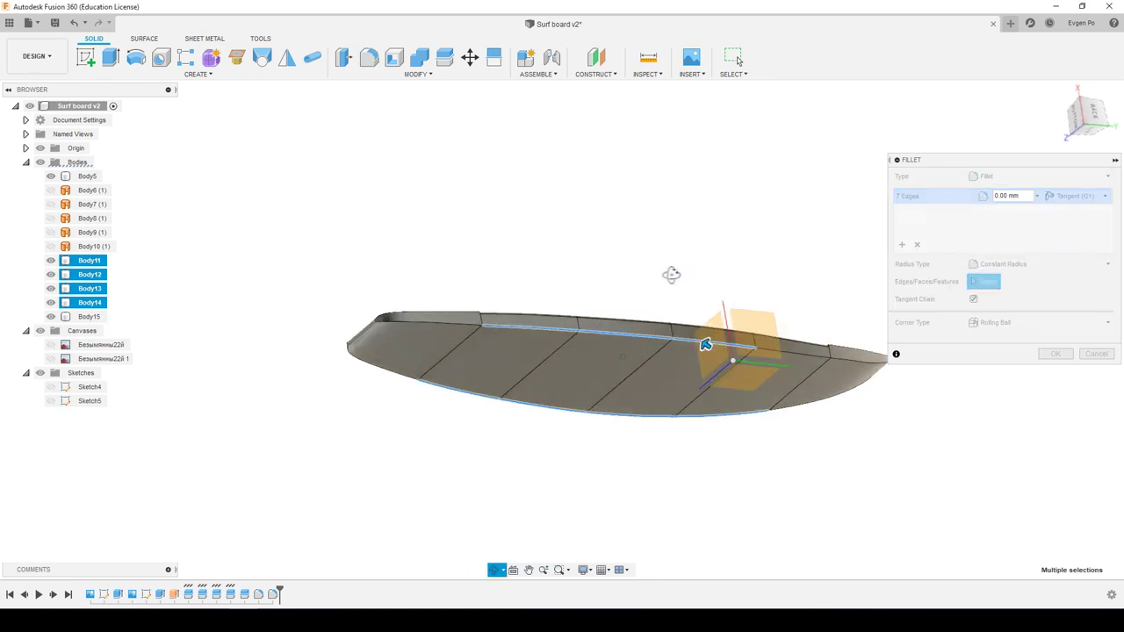
pyautogui.click(773, 355)
pyautogui.moveTo(595, 281)
pyautogui.keyDown('shift'); pyautogui.mouseDown(button='middle')
pyautogui.moveTo(684, 293)
pyautogui.moveTo(657, 293)
pyautogui.mouseUp(button='middle'); pyautogui.keyUp('shift')
# Set the rail fillet radius to 6 mm and apply it.
pyautogui.scroll(3, 700, 358)
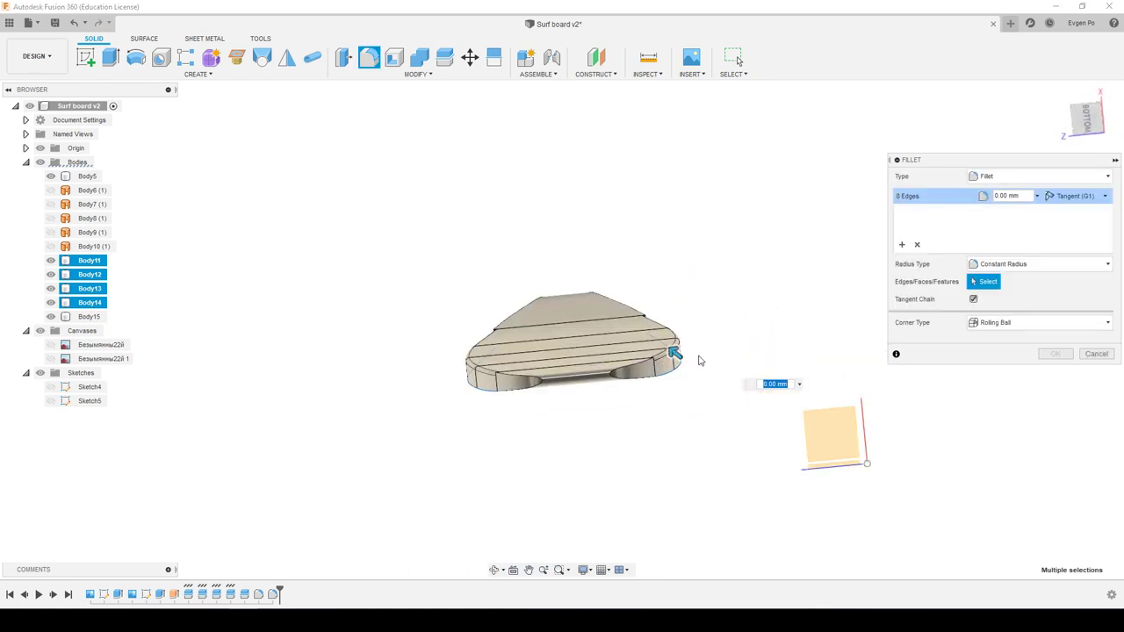
pyautogui.scroll(2, 658, 344)
pyautogui.moveTo(653, 345); pyautogui.dragTo(642, 338)
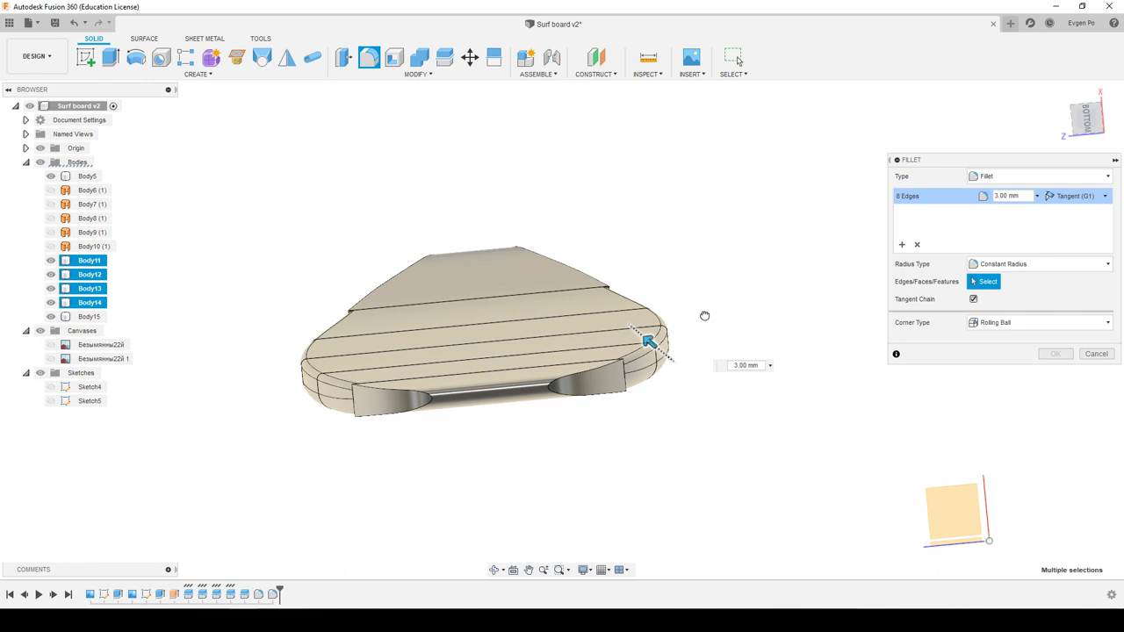
pyautogui.moveTo(648, 342); pyautogui.dragTo(643, 337)
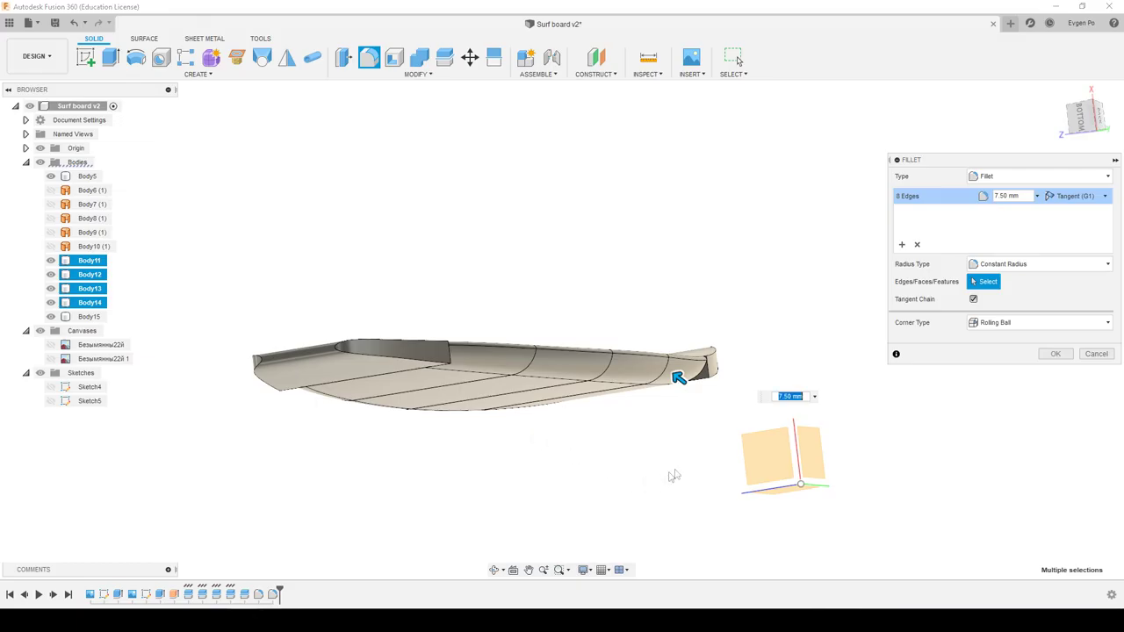
pyautogui.moveTo(613, 327)
pyautogui.keyDown('shift'); pyautogui.mouseDown(button='middle')
pyautogui.moveTo(630, 309)
pyautogui.moveTo(534, 321)
pyautogui.moveTo(532, 295)
pyautogui.moveTo(575, 308)
pyautogui.mouseUp(button='middle'); pyautogui.keyUp('shift')
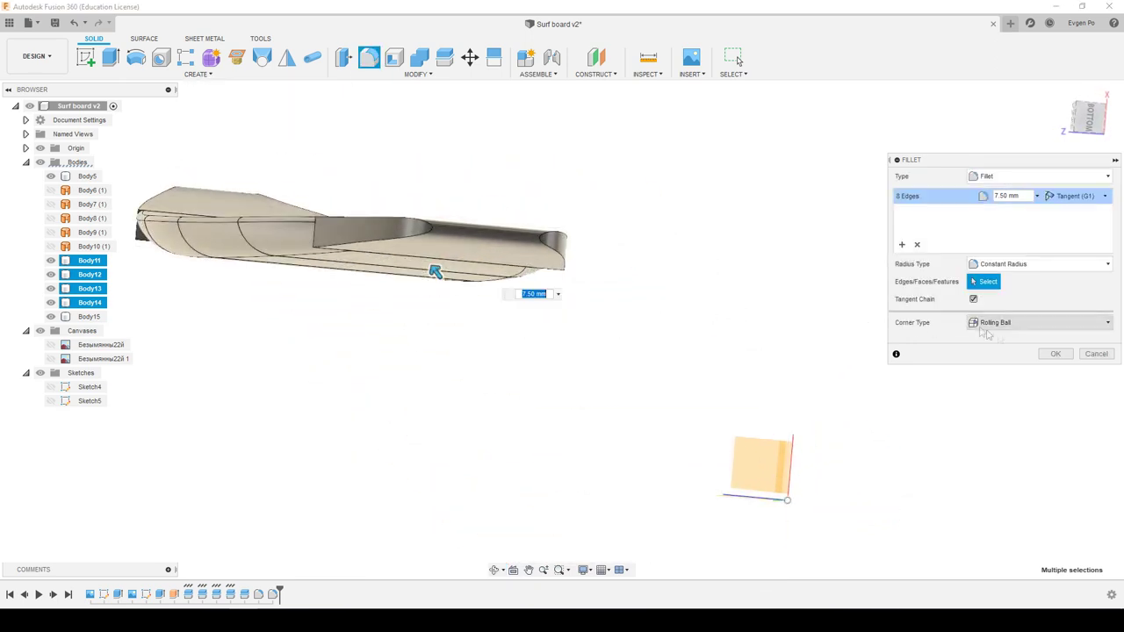
pyautogui.moveTo(1018, 196); pyautogui.dragTo(1001, 195)
pyautogui.write('6')
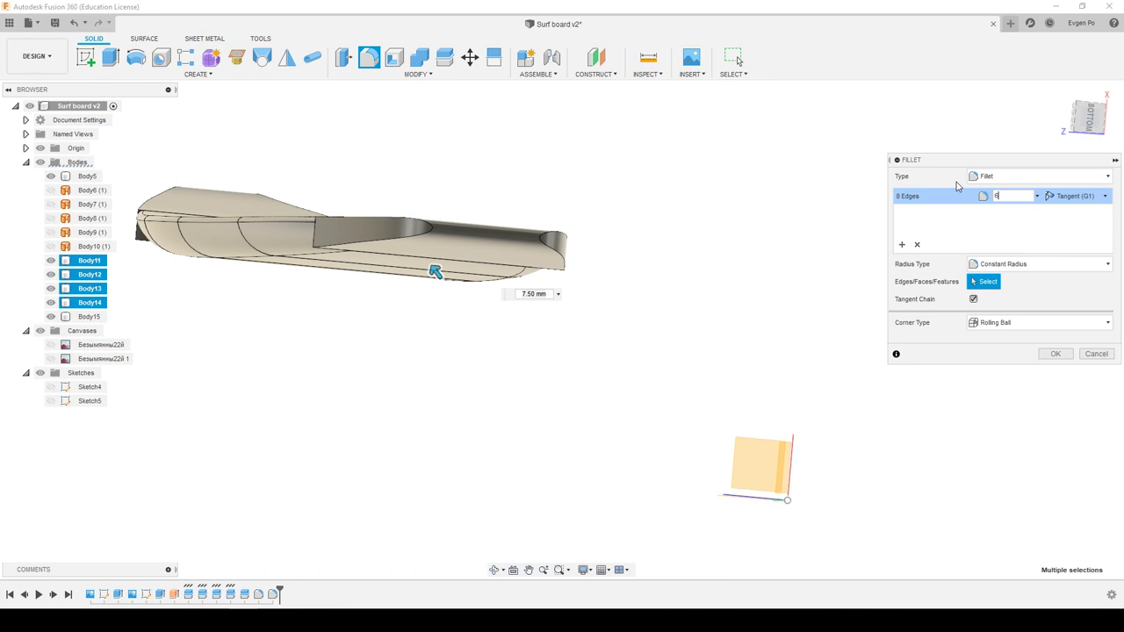
pyautogui.moveTo(1018, 162); pyautogui.dragTo(954, 157)
pyautogui.click(1002, 349)
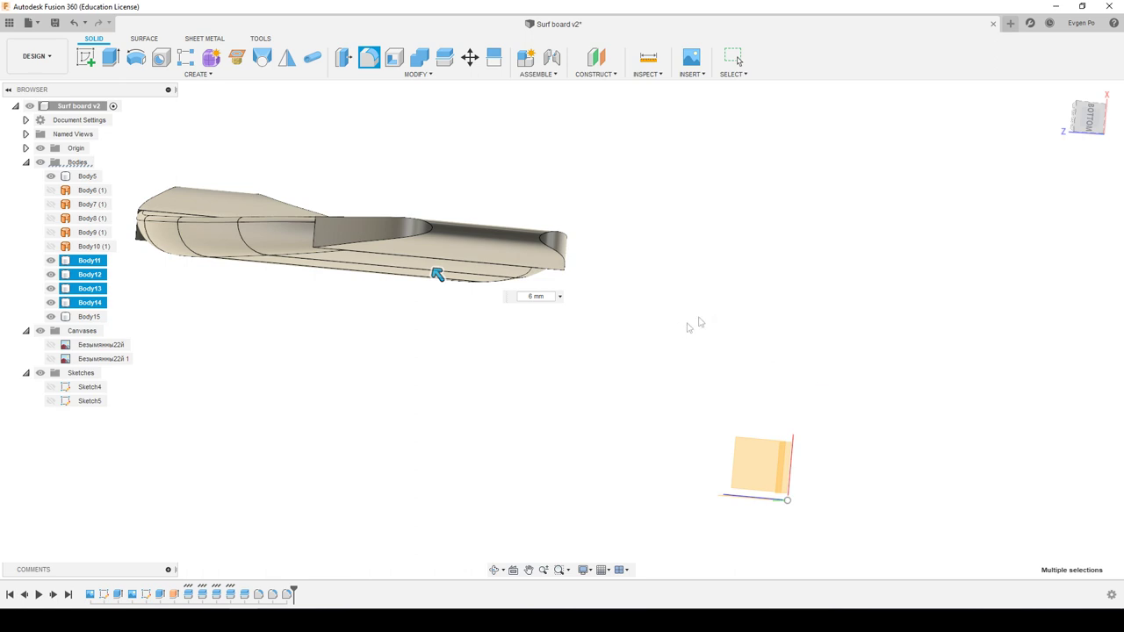
pyautogui.press('Escape')
pyautogui.press('Escape')
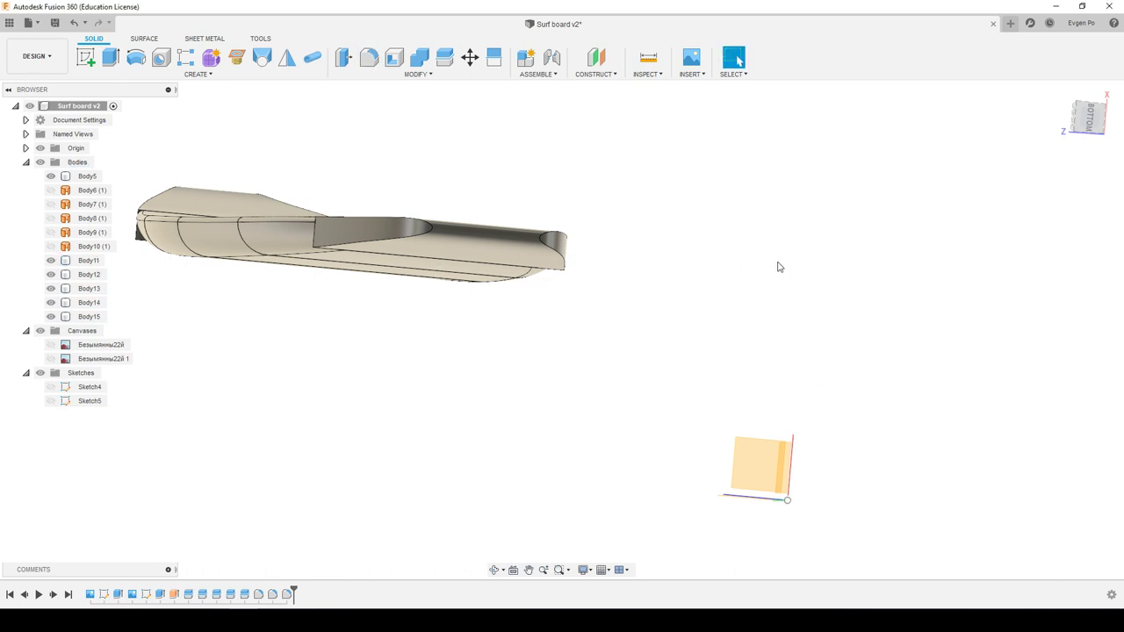
# Switch to the RIGHT view, unhide Sketch4 and bring up its context menu.
pyautogui.moveTo(773, 270)
pyautogui.keyDown('shift'); pyautogui.mouseDown(button='middle')
pyautogui.moveTo(631, 310)
pyautogui.moveTo(596, 271)
pyautogui.mouseUp(button='middle'); pyautogui.keyUp('shift')
pyautogui.moveTo(600, 315); pyautogui.dragTo(366, 318)
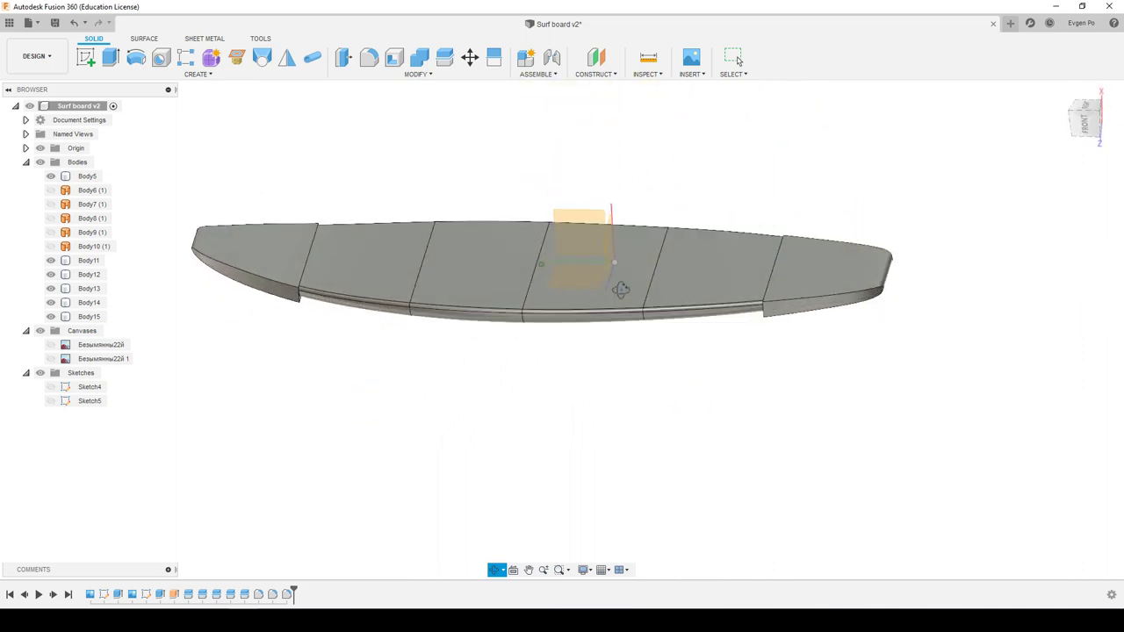
pyautogui.moveTo(366, 318)
pyautogui.keyDown('shift'); pyautogui.mouseDown(button='middle')
pyautogui.moveTo(500, 314)
pyautogui.moveTo(468, 216)
pyautogui.mouseUp(button='middle'); pyautogui.keyUp('shift')
pyautogui.click(494, 313)
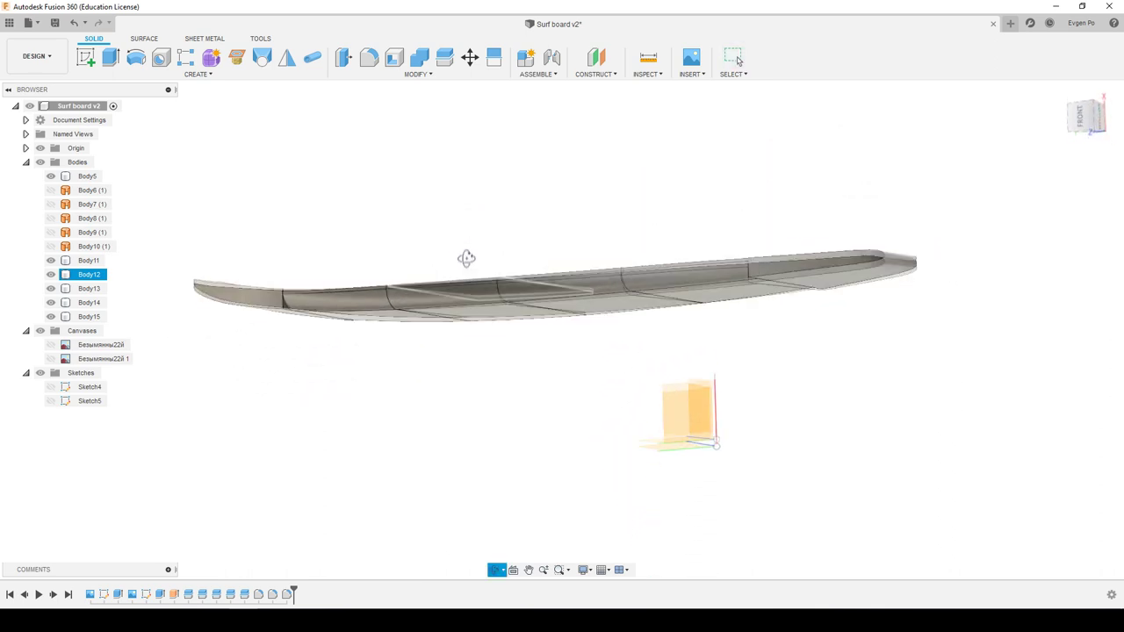
pyautogui.keyDown('shift'); pyautogui.moveTo(468, 216); pyautogui.dragTo(641, 275, button='middle'); pyautogui.keyUp('shift')
pyautogui.click(1086, 107)
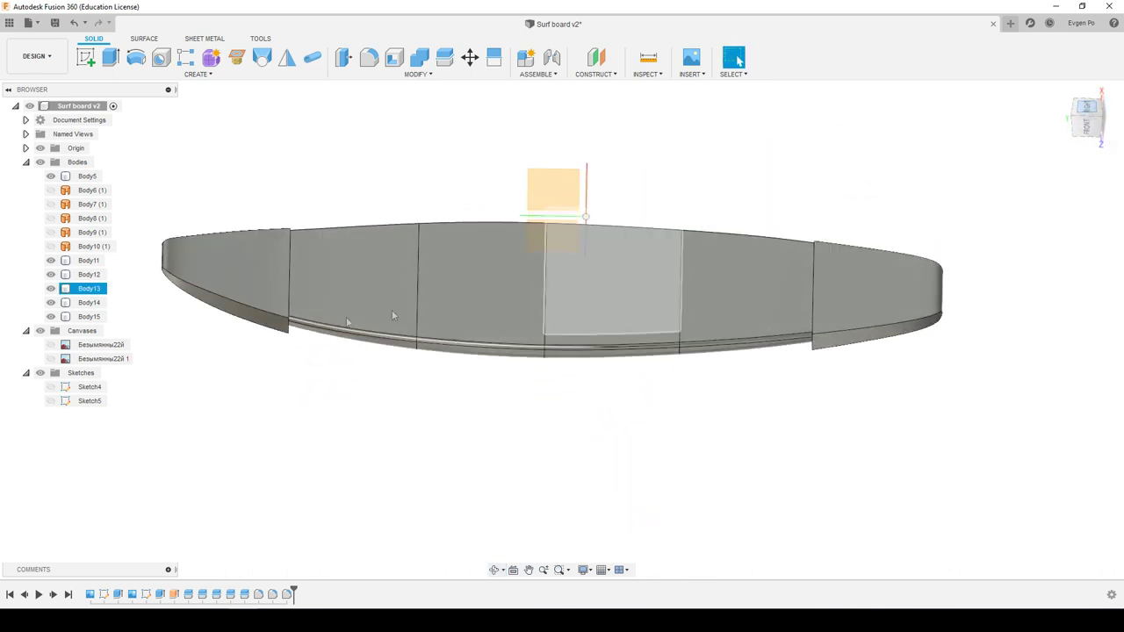
pyautogui.click(51, 387)
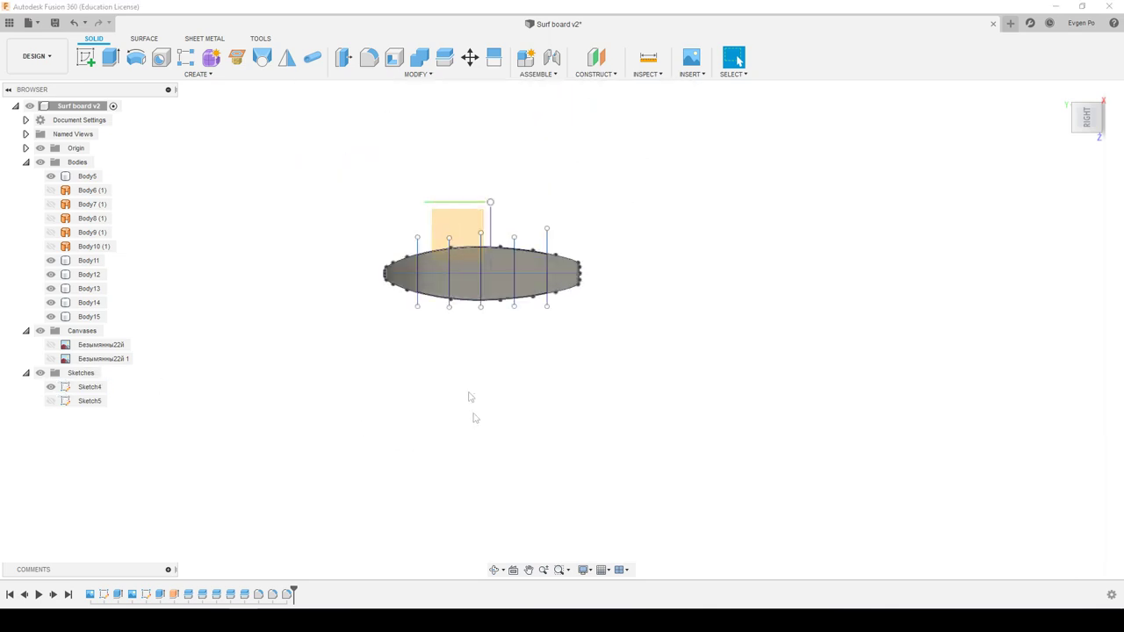
pyautogui.rightClick(88, 387)
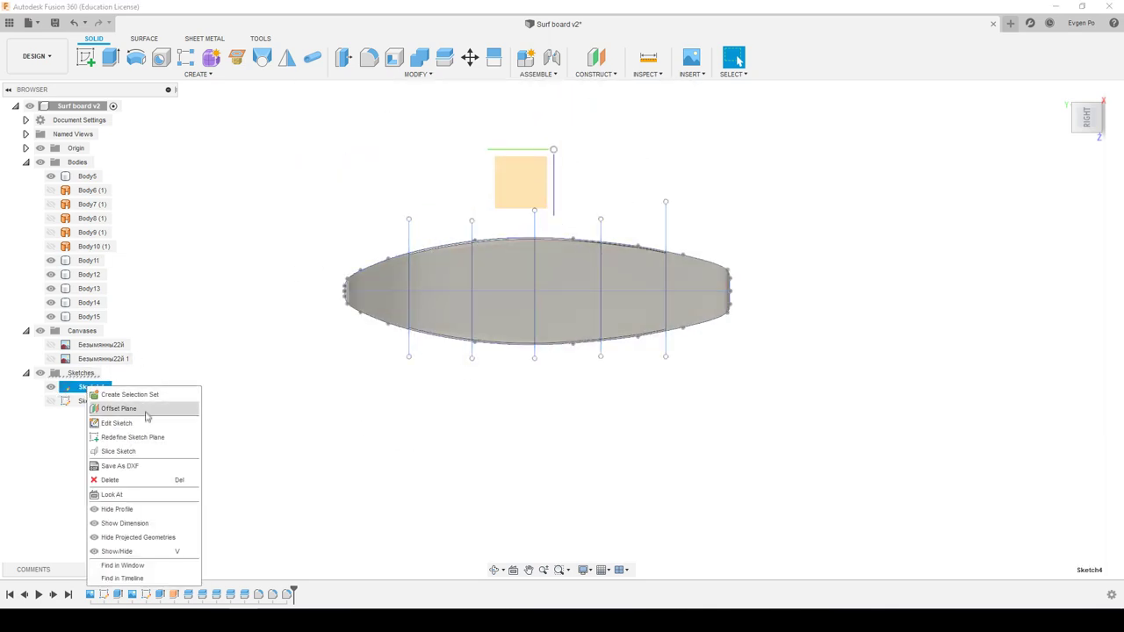
# Edit Sketch4 and draw a straight line across the outline's top tip.
pyautogui.click(117, 423)
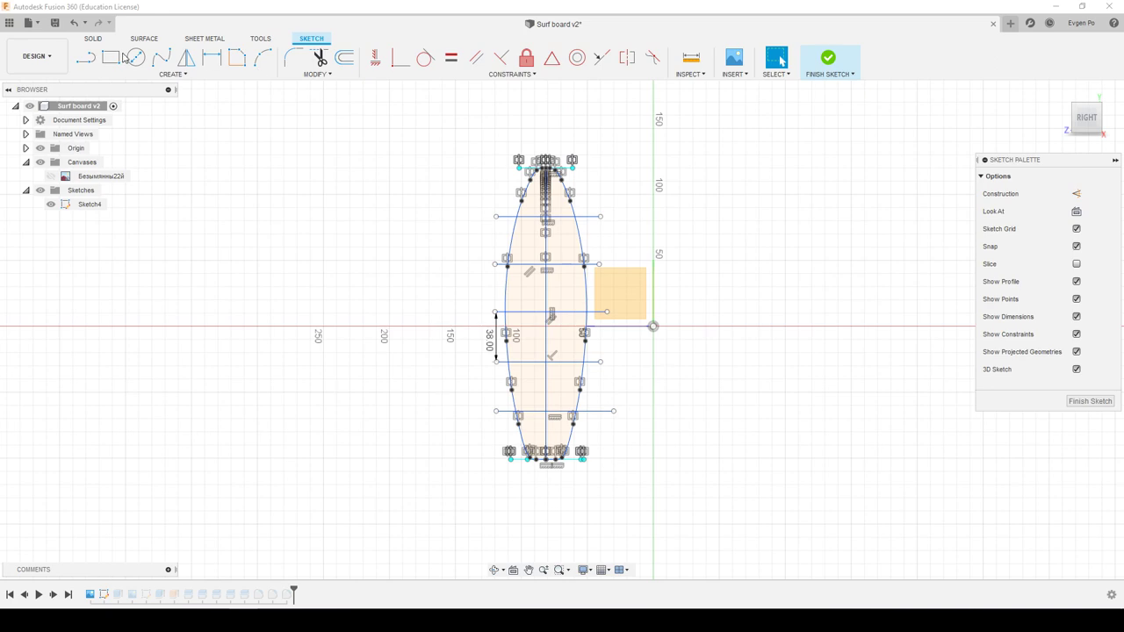
pyautogui.click(85, 58)
pyautogui.scroll(5, 545, 153)
pyautogui.scroll(3, 544, 153)
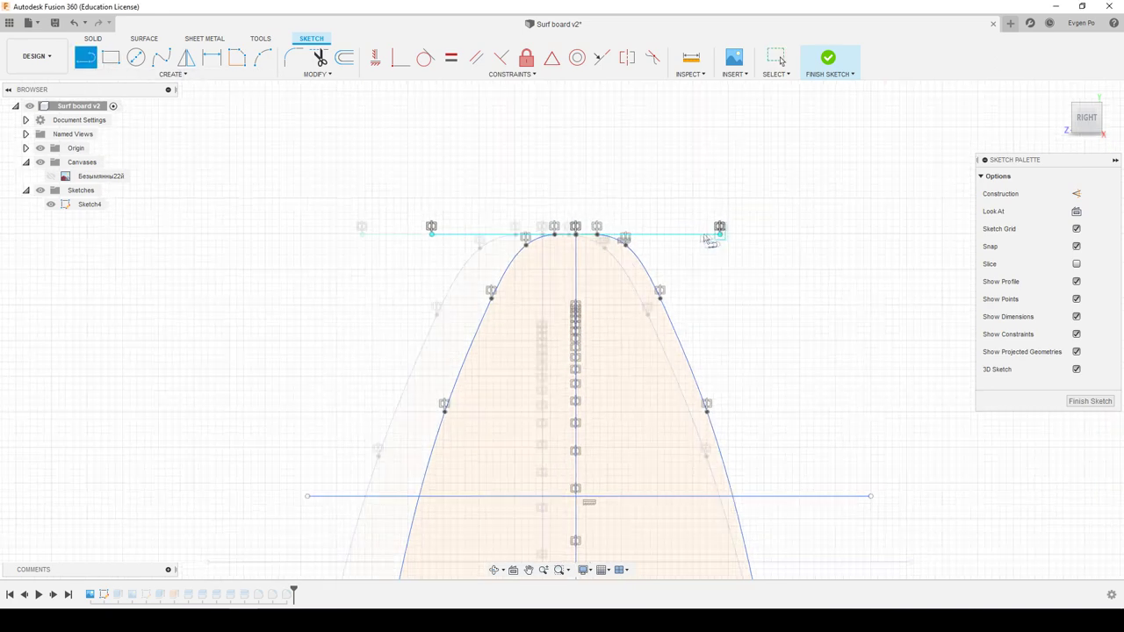
pyautogui.click(421, 242)
pyautogui.click(683, 250)
# Draw a horizontal line across the outline's bottom tip.
pyautogui.scroll(-3, 514, 186)
pyautogui.scroll(-3, 518, 183)
pyautogui.scroll(-2, 516, 183)
pyautogui.scroll(4, 465, 360)
pyautogui.scroll(2, 452, 356)
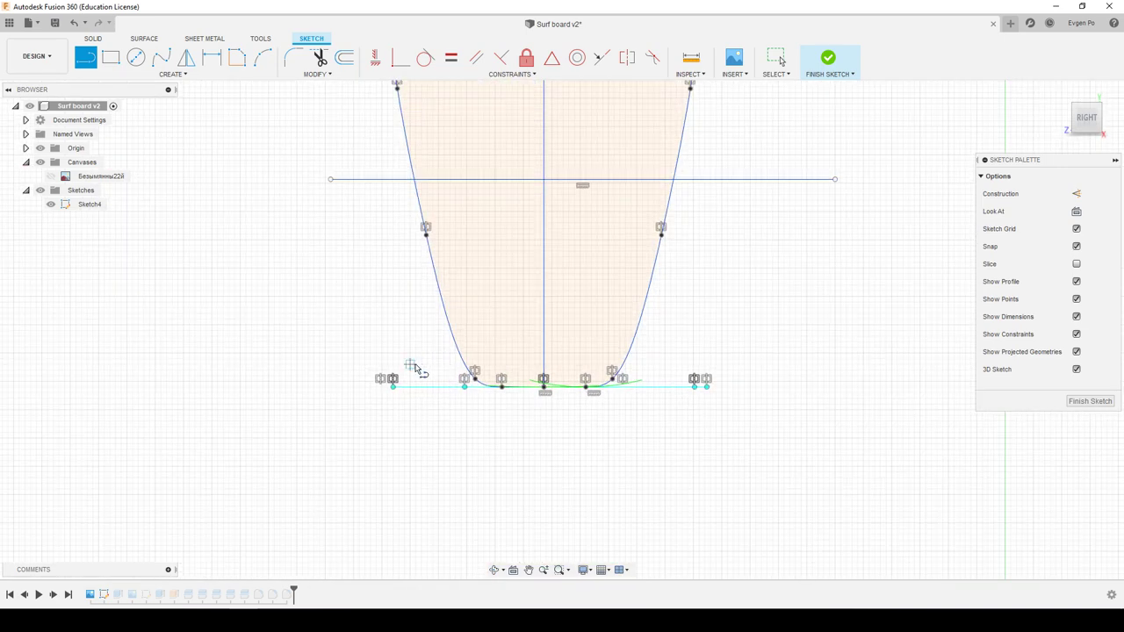
pyautogui.click(416, 369)
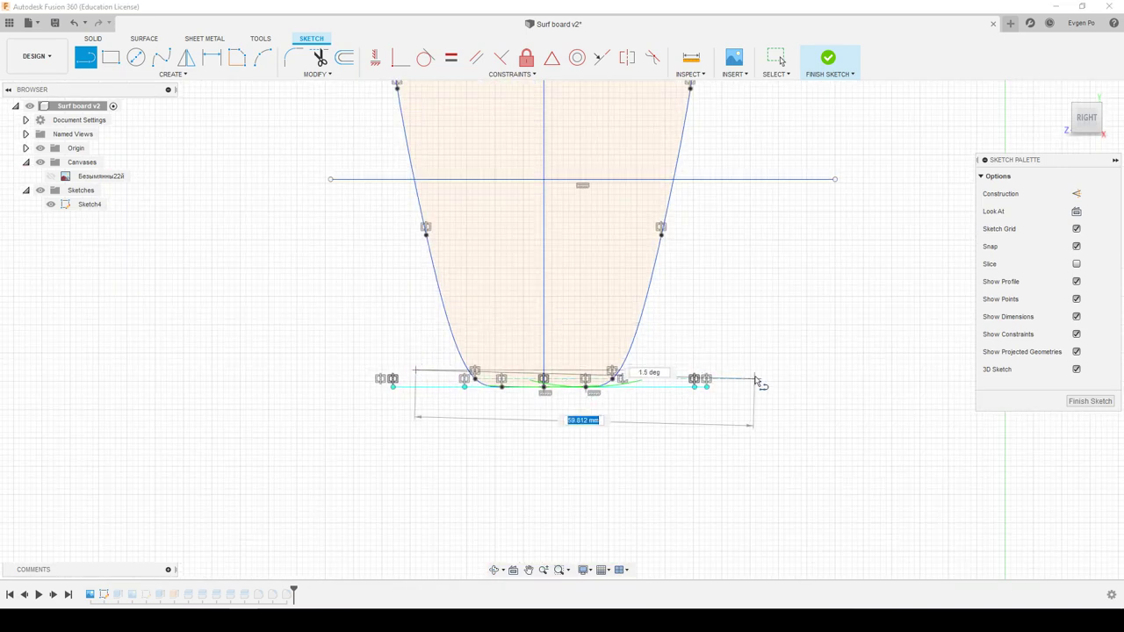
pyautogui.click(757, 370)
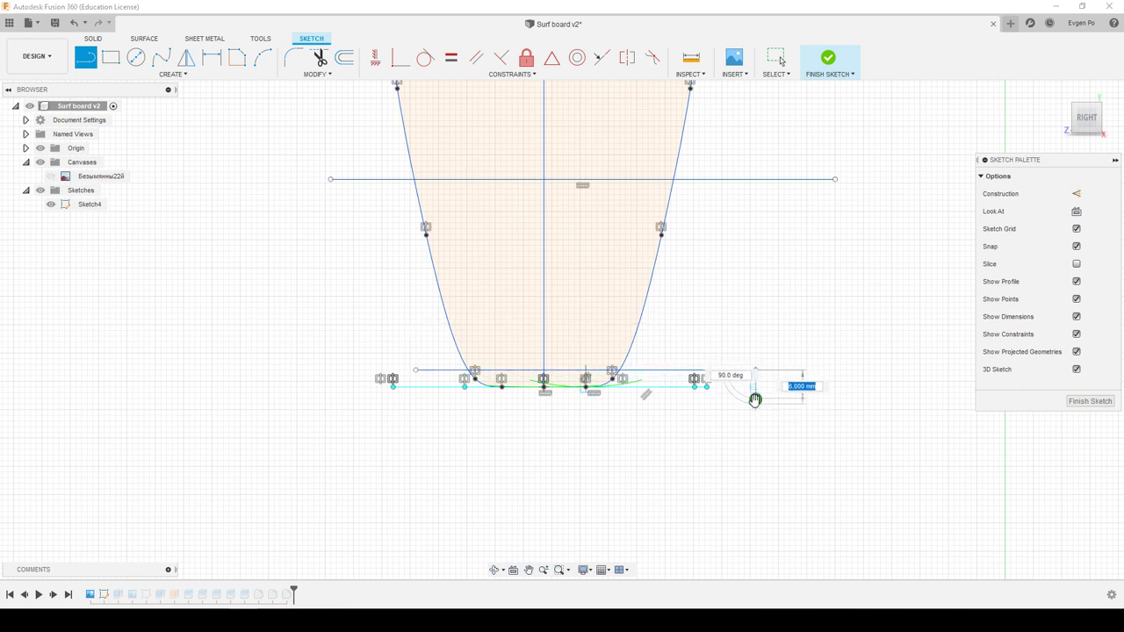
pyautogui.click(146, 40)
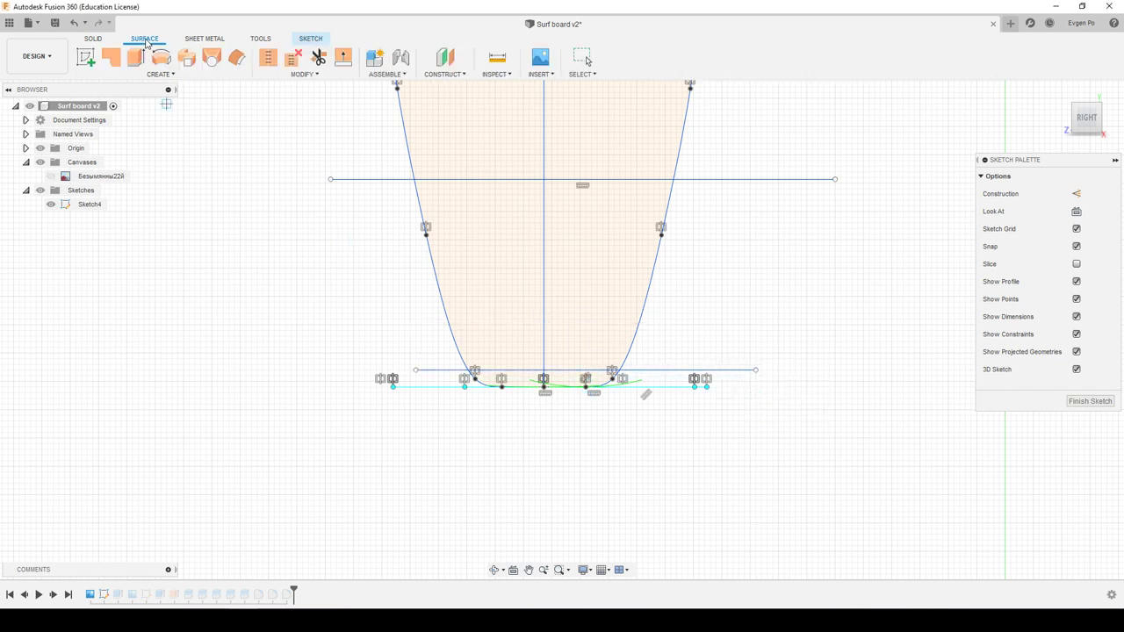
# Cancel a first surface extrusion attempt, then reopen and finish Sketch4.
pyautogui.click(135, 58)
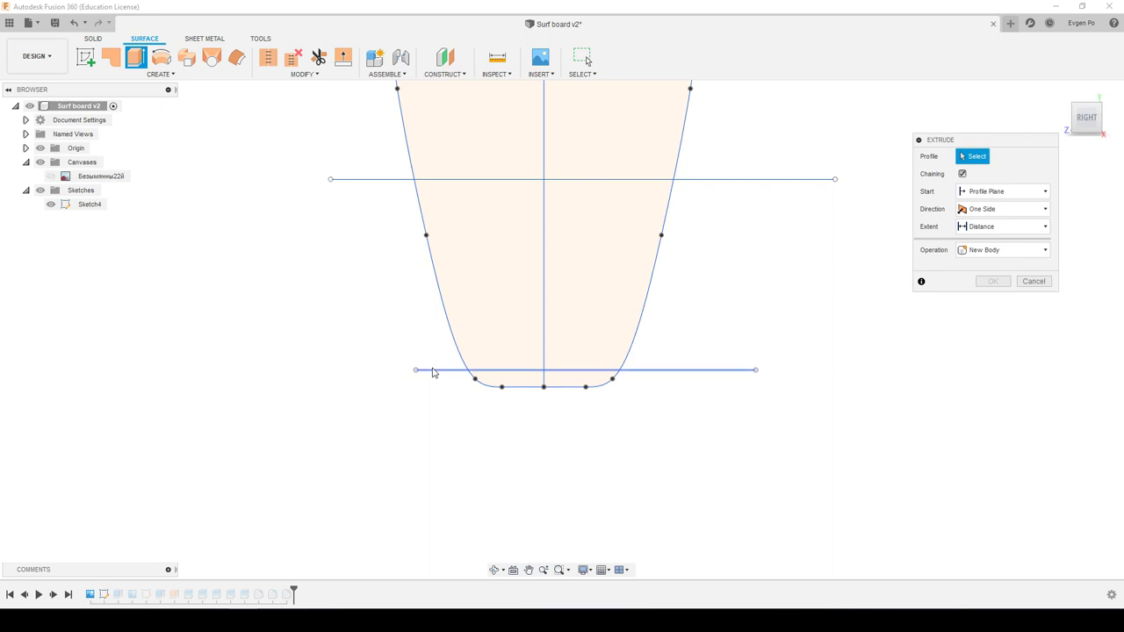
pyautogui.click(527, 380)
pyautogui.scroll(-3, 597, 459)
pyautogui.moveTo(615, 482); pyautogui.dragTo(565, 184, button='middle')
pyautogui.scroll(3, 565, 184)
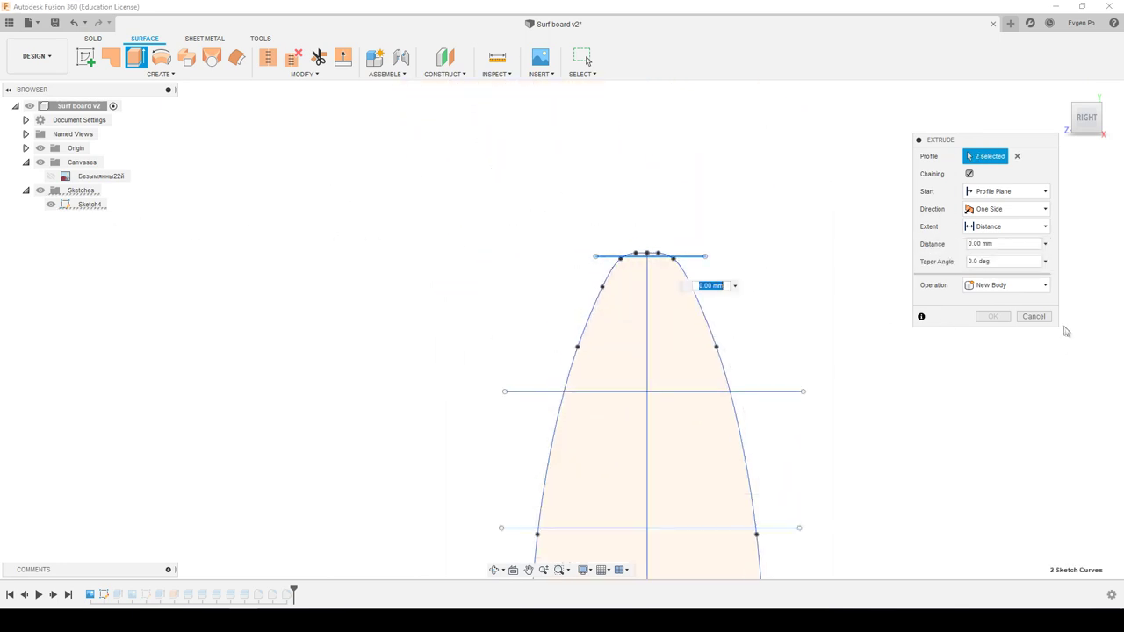
pyautogui.click(1034, 316)
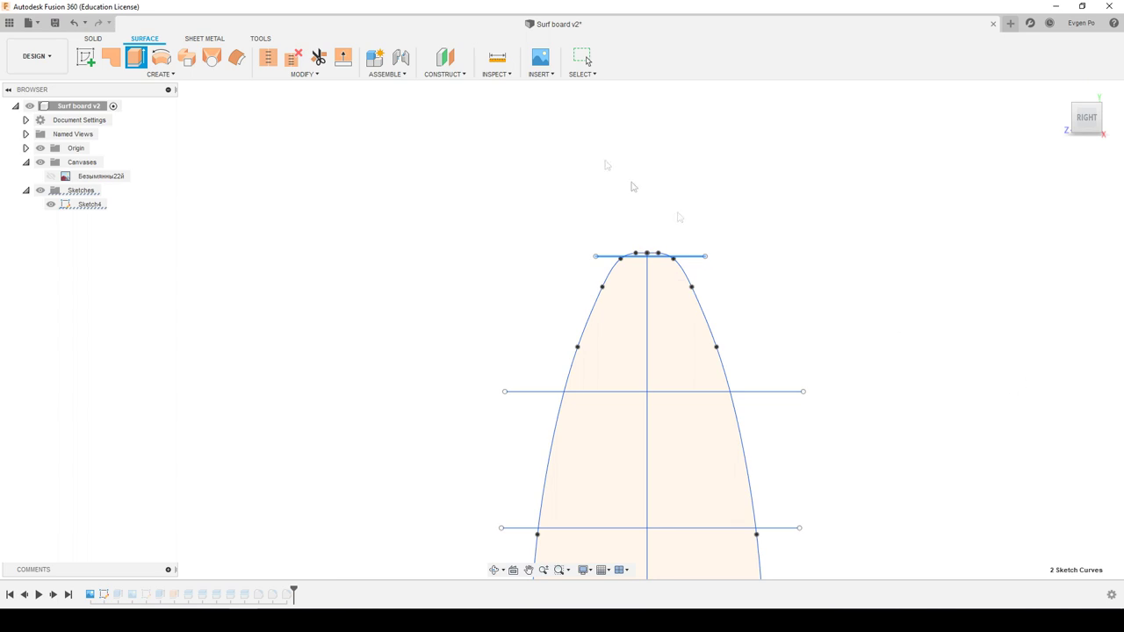
pyautogui.doubleClick(89, 204)
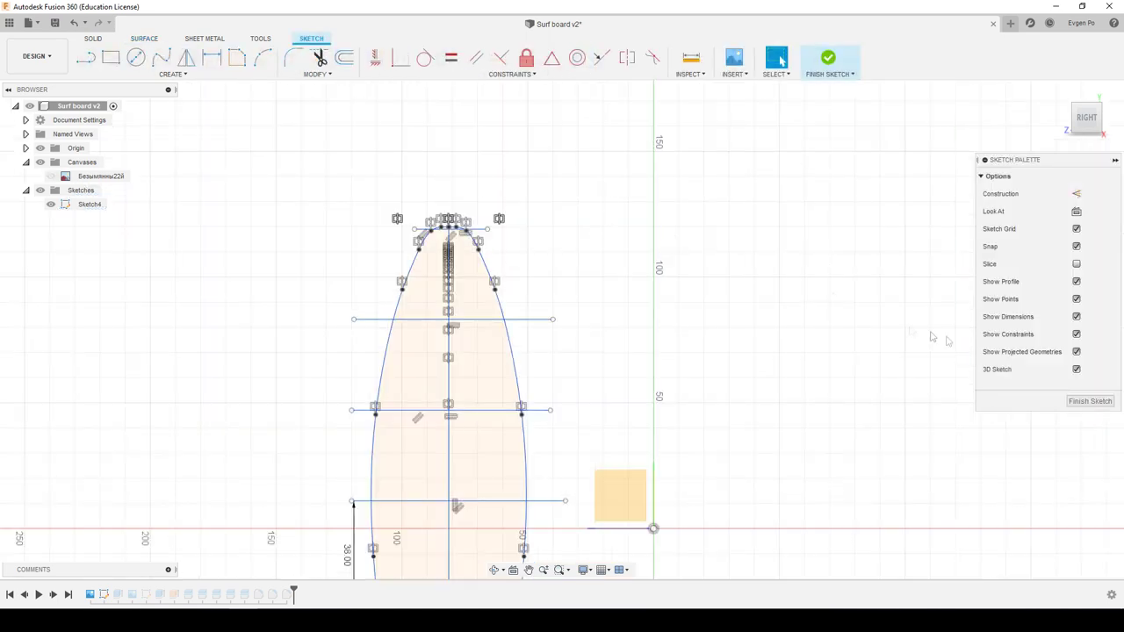
pyautogui.click(1072, 401)
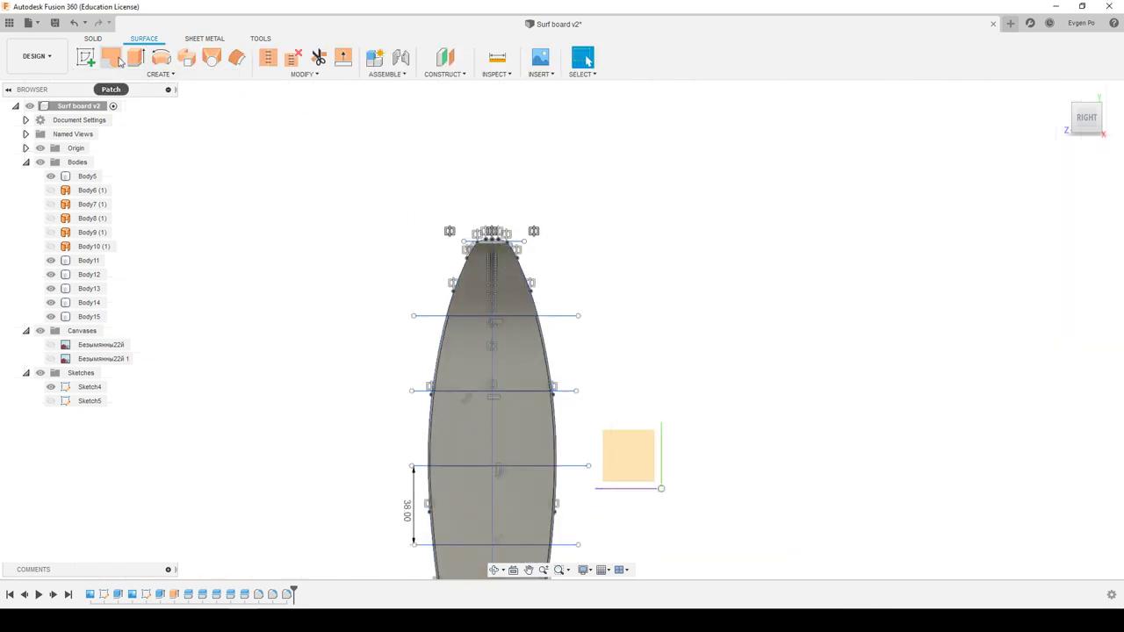
# Extrude the nose and tail cut lines 90 mm as surfaces.
pyautogui.click(135, 58)
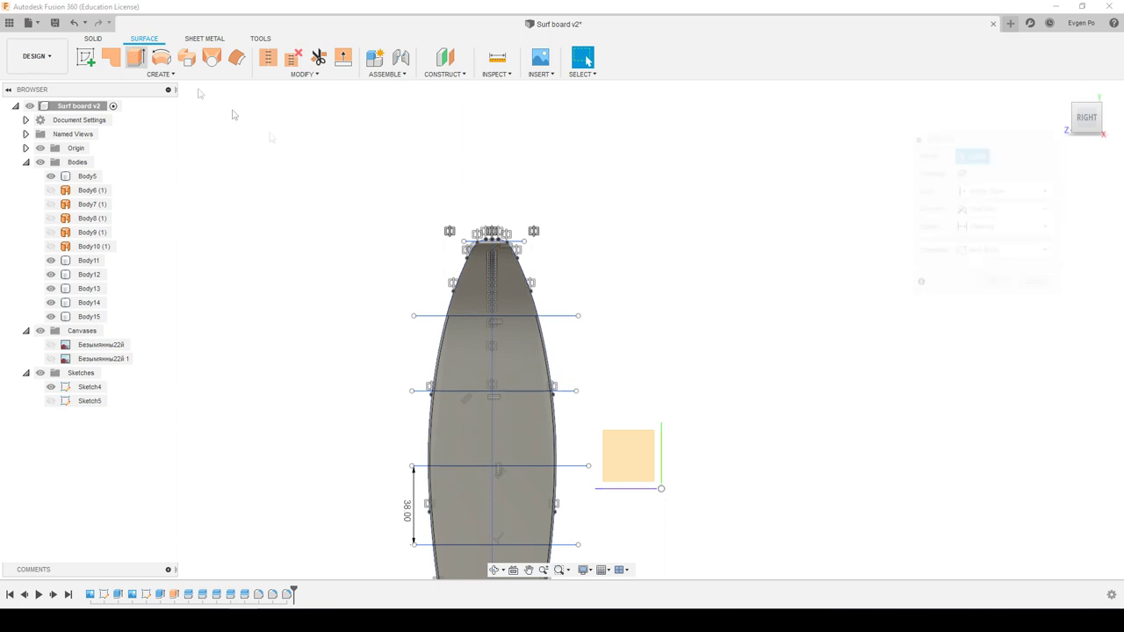
pyautogui.scroll(3, 431, 215)
pyautogui.scroll(2, 456, 193)
pyautogui.scroll(-3, 505, 163)
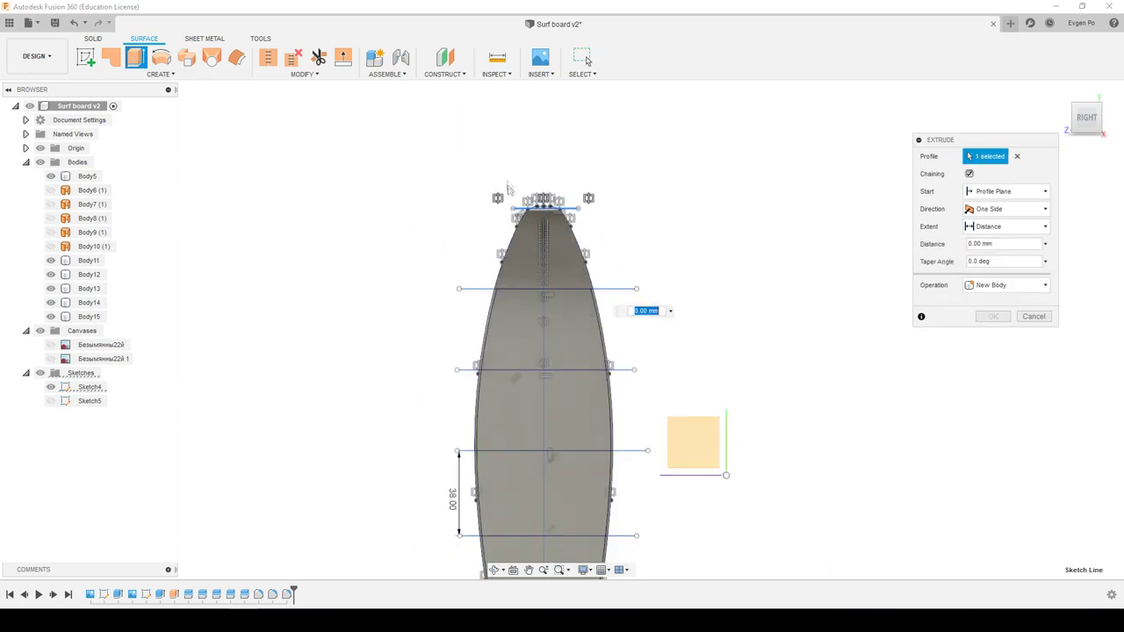
pyautogui.scroll(3, 537, 223)
pyautogui.scroll(2, 537, 223)
pyautogui.keyDown('shift'); pyautogui.moveTo(538, 223); pyautogui.dragTo(519, 189, button='middle'); pyautogui.keyUp('shift')
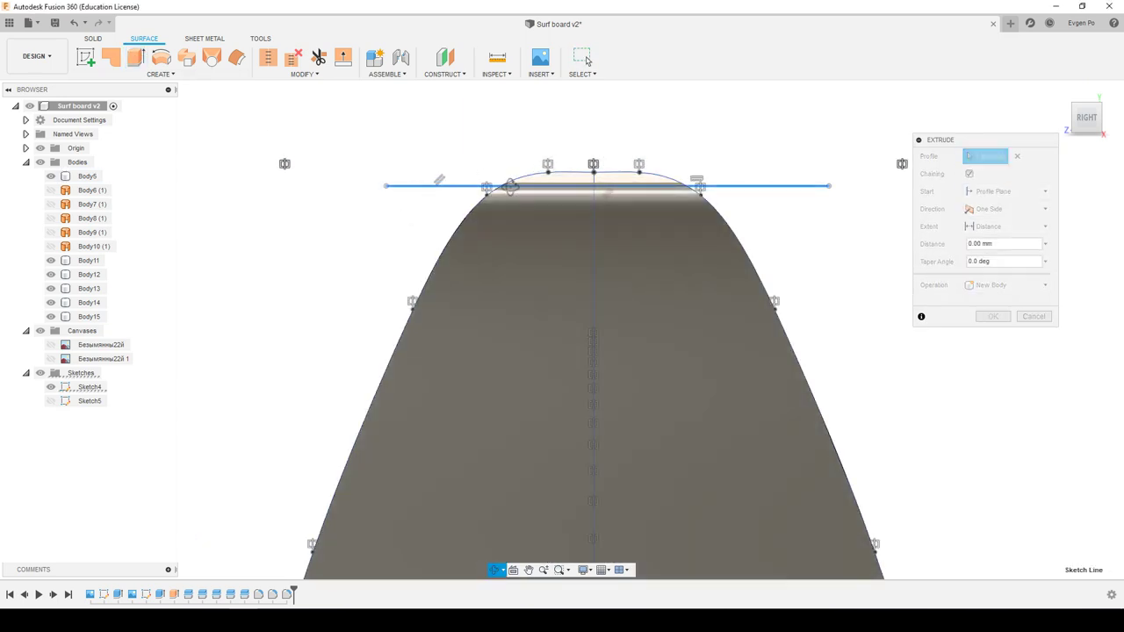
pyautogui.scroll(-2, 520, 189)
pyautogui.scroll(-3, 491, 264)
pyautogui.scroll(-2, 466, 328)
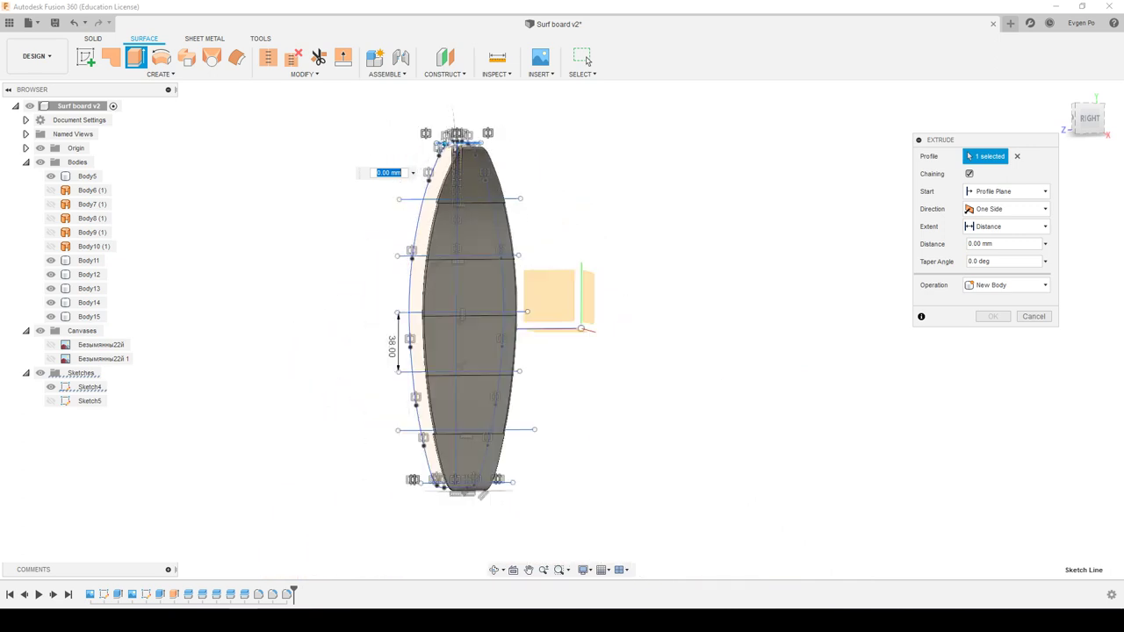
pyautogui.scroll(-1, 465, 327)
pyautogui.scroll(4, 465, 328)
pyautogui.scroll(1, 465, 328)
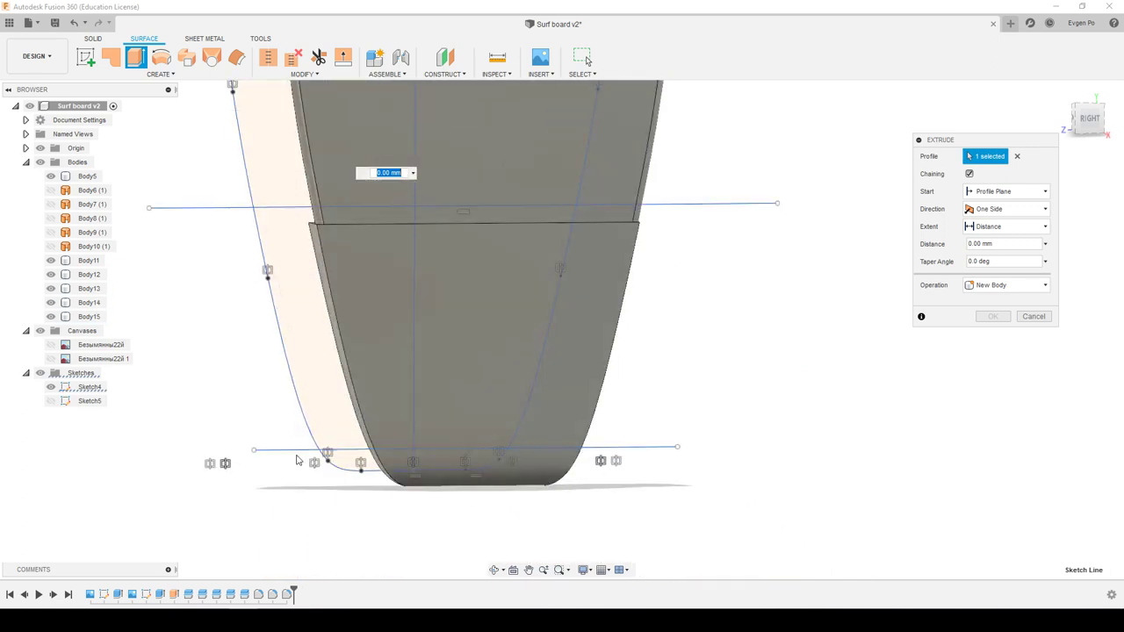
pyautogui.scroll(-2, 488, 388)
pyautogui.scroll(-2, 488, 388)
pyautogui.scroll(-1, 479, 400)
pyautogui.click(475, 405)
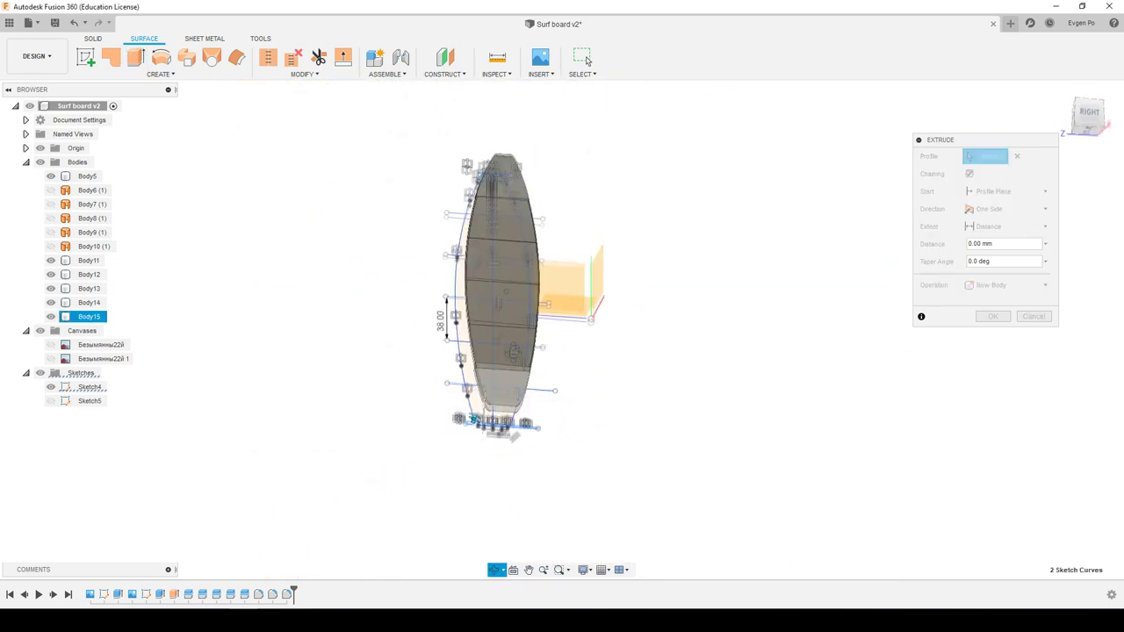
pyautogui.moveTo(475, 405); pyautogui.dragTo(512, 344)
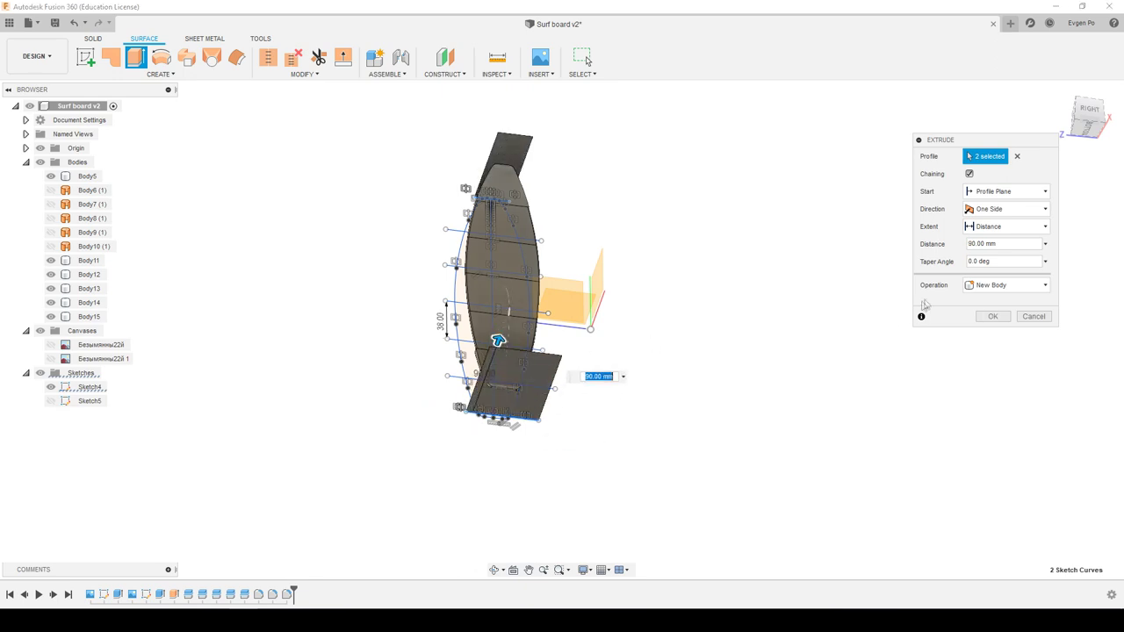
pyautogui.click(1003, 316)
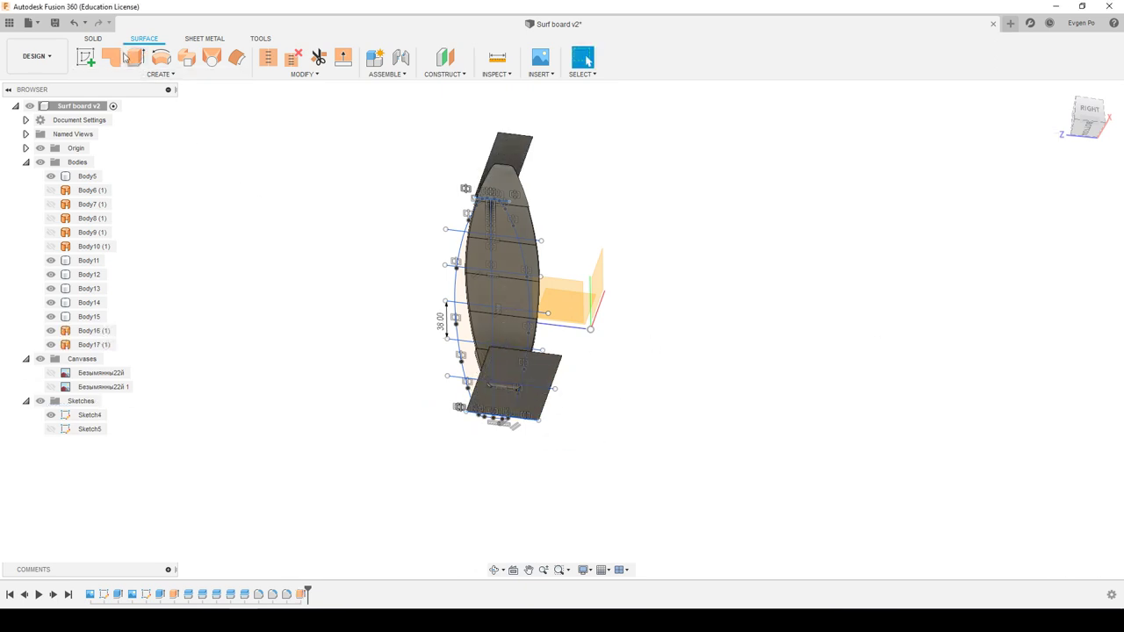
pyautogui.click(94, 42)
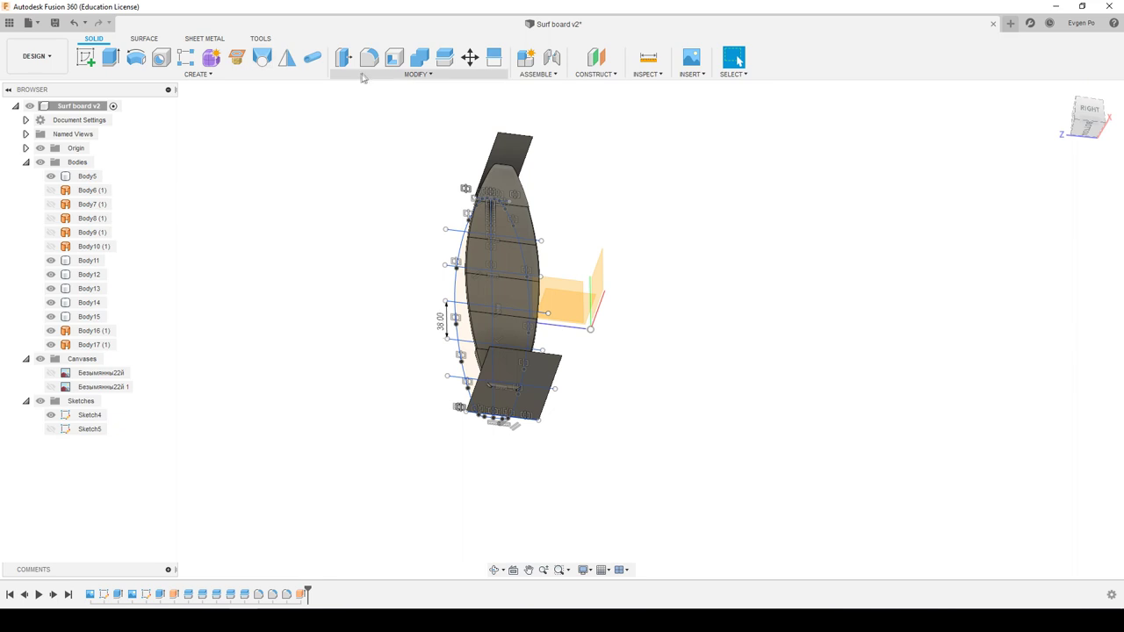
# Split the tail section Body15 with the extruded tail plane.
pyautogui.click(445, 57)
pyautogui.scroll(3, 438, 353)
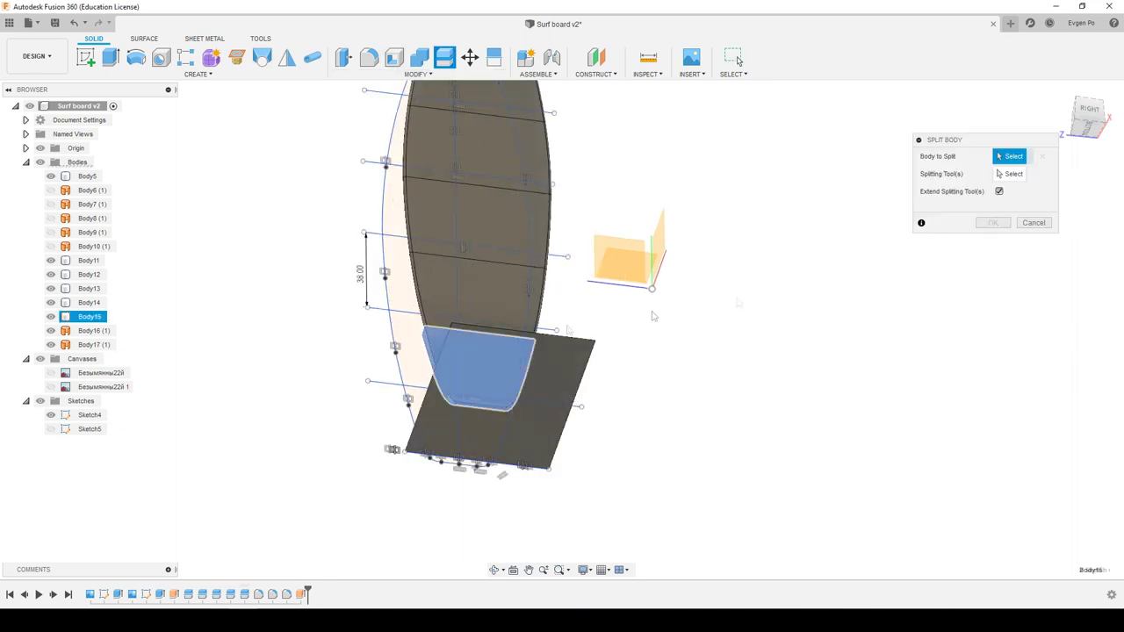
pyautogui.click(439, 355)
pyautogui.click(556, 392)
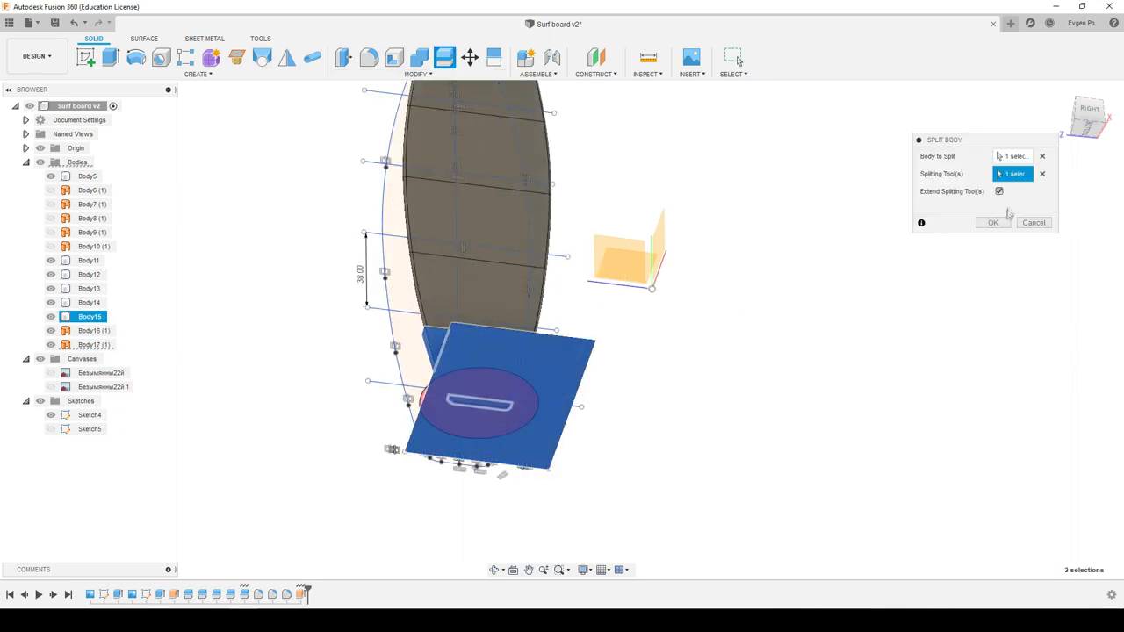
pyautogui.click(993, 222)
pyautogui.moveTo(872, 381)
pyautogui.keyDown('shift'); pyautogui.mouseDown(button='middle')
pyautogui.moveTo(793, 497)
pyautogui.moveTo(653, 253)
pyautogui.moveTo(418, 98)
pyautogui.mouseUp(button='middle'); pyautogui.keyUp('shift')
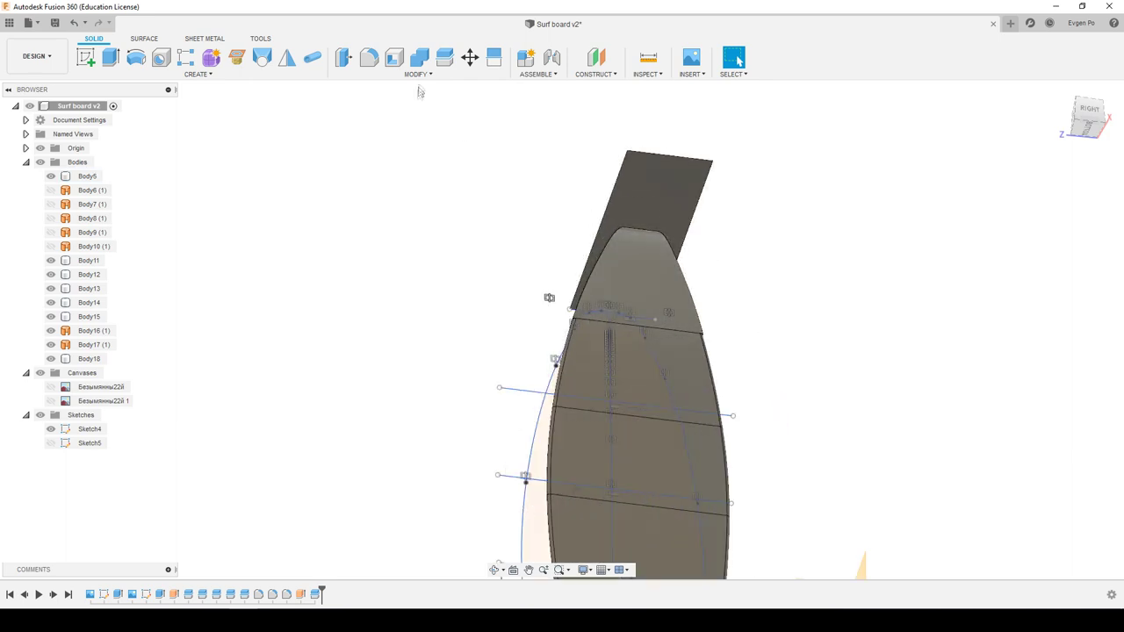
# Split the nose body with the nose plane, then hide that plane.
pyautogui.click(445, 57)
pyautogui.click(634, 272)
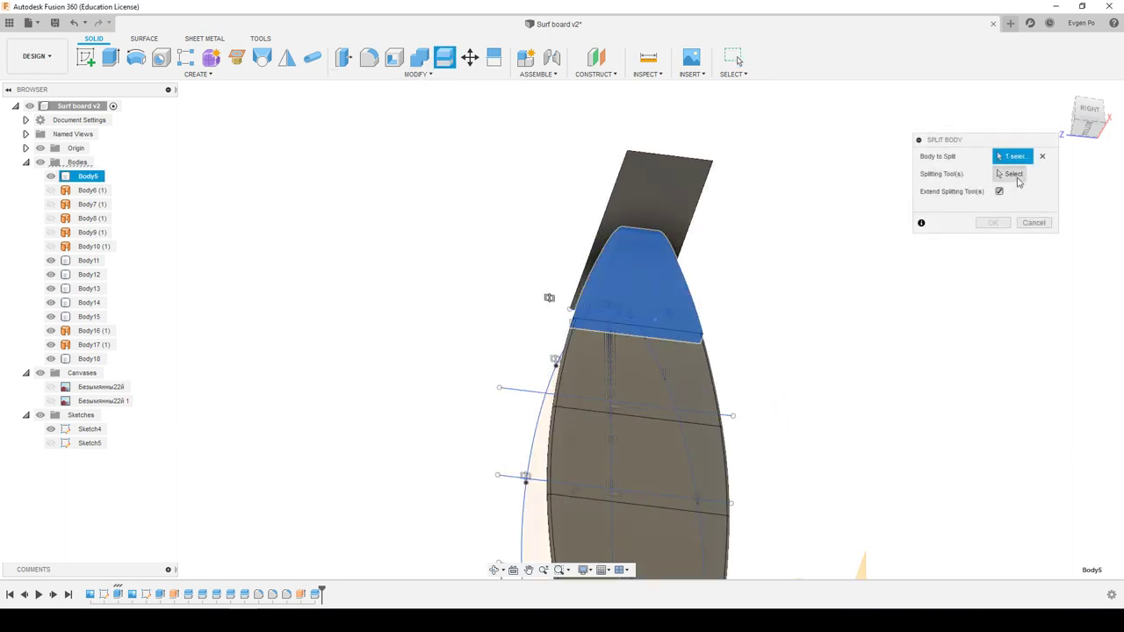
pyautogui.click(705, 187)
pyautogui.click(994, 222)
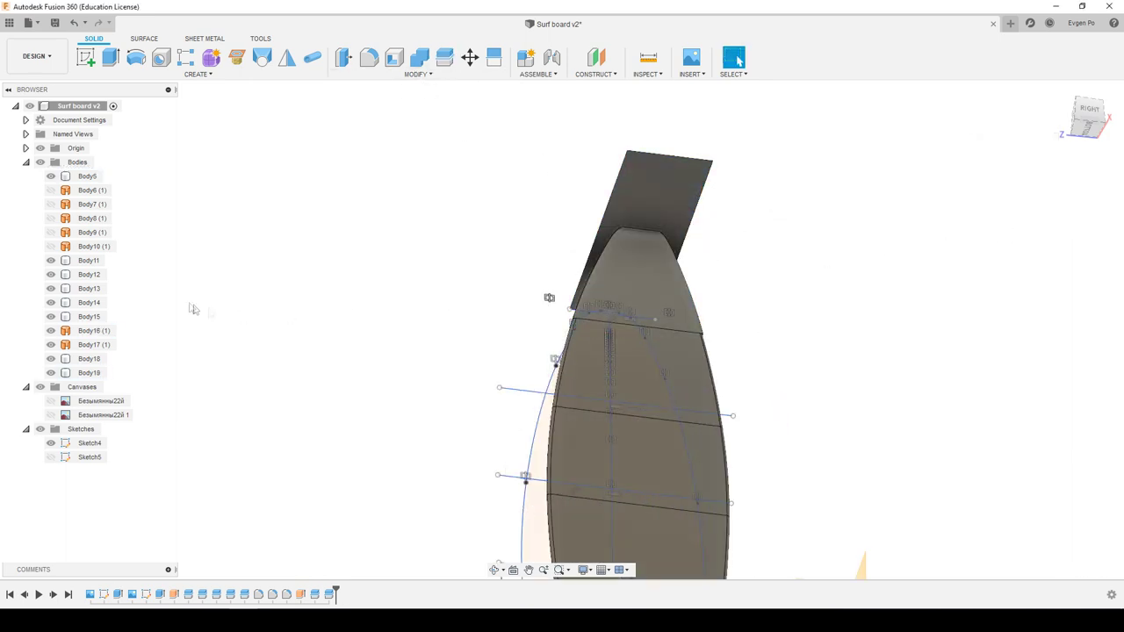
pyautogui.click(51, 344)
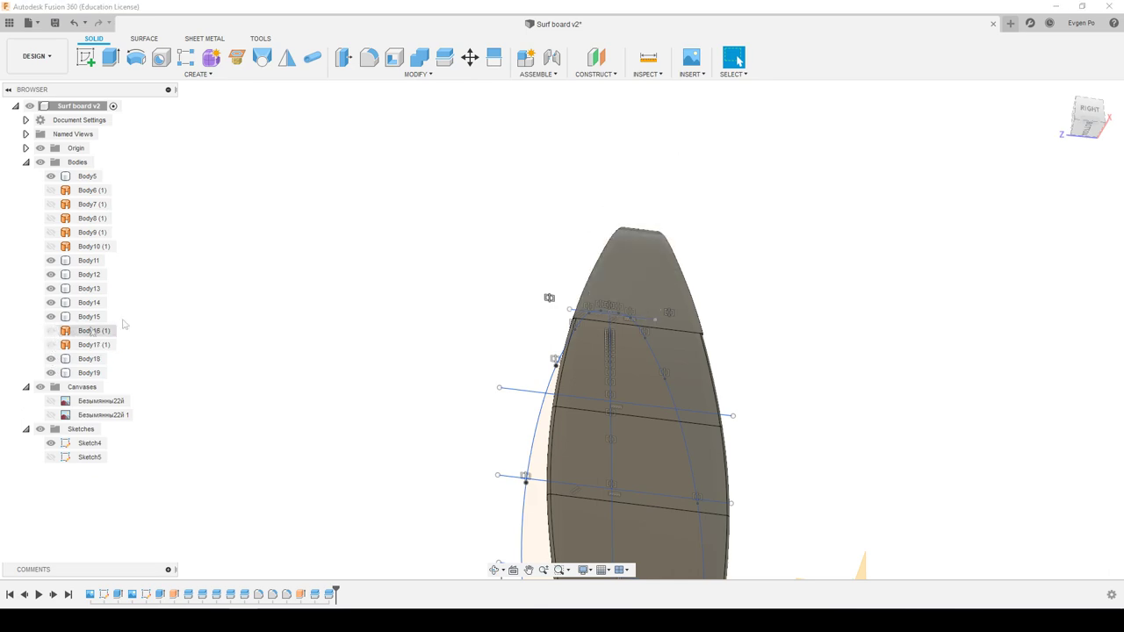
pyautogui.scroll(5, 483, 228)
pyautogui.keyDown('shift'); pyautogui.moveTo(527, 215); pyautogui.dragTo(552, 207, button='middle'); pyautogui.keyUp('shift')
pyautogui.scroll(3, 551, 207)
pyautogui.click(498, 235)
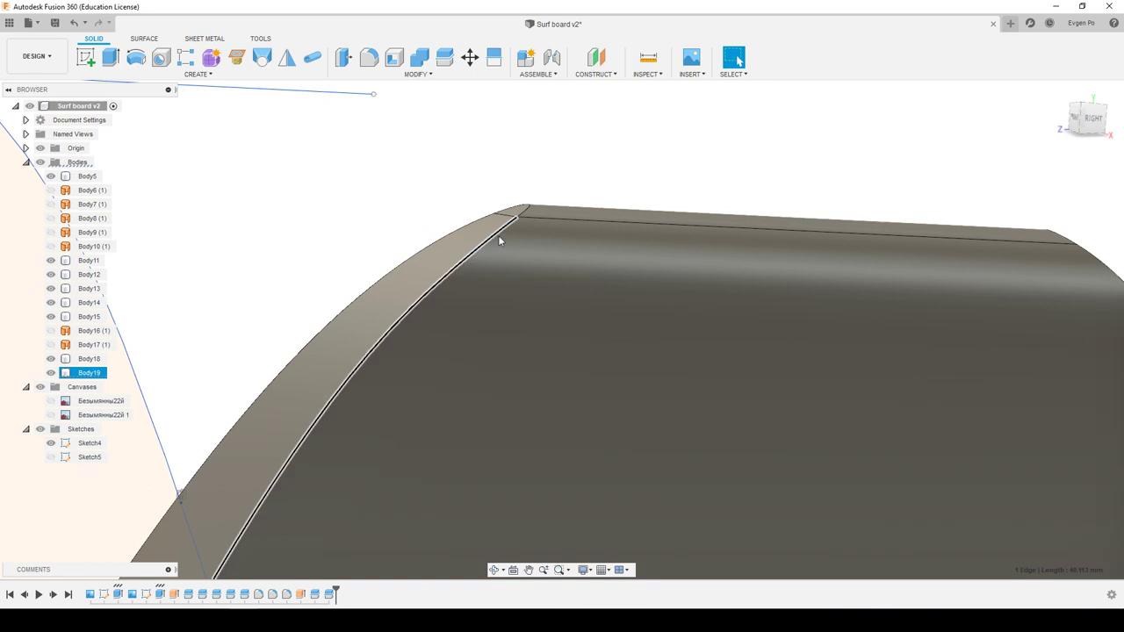
pyautogui.scroll(-5, 501, 237)
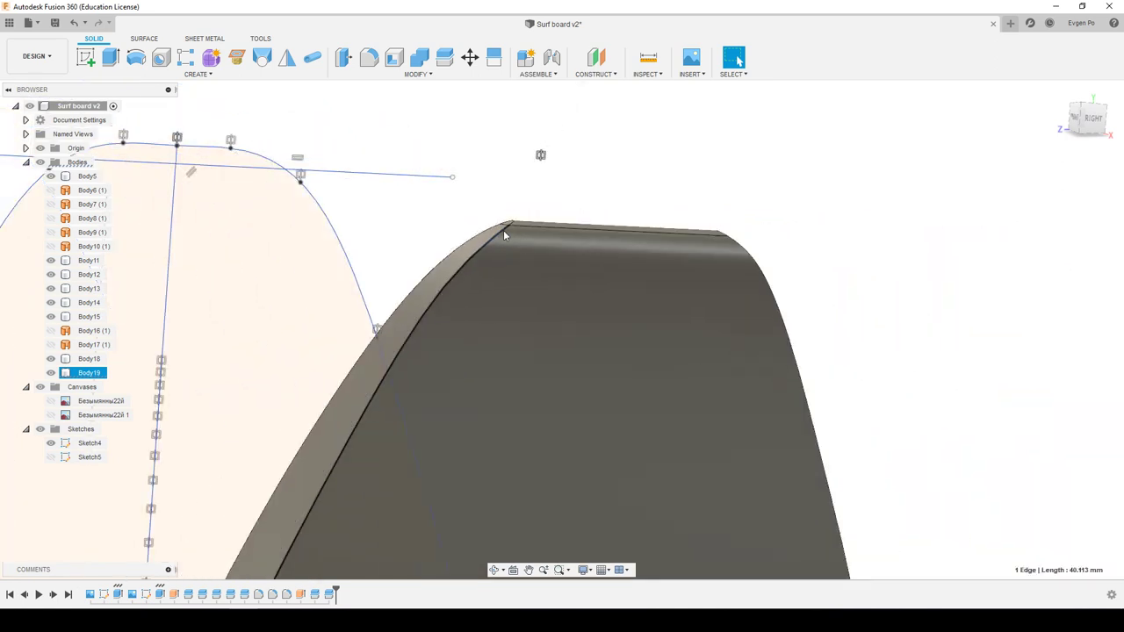
pyautogui.press('f')
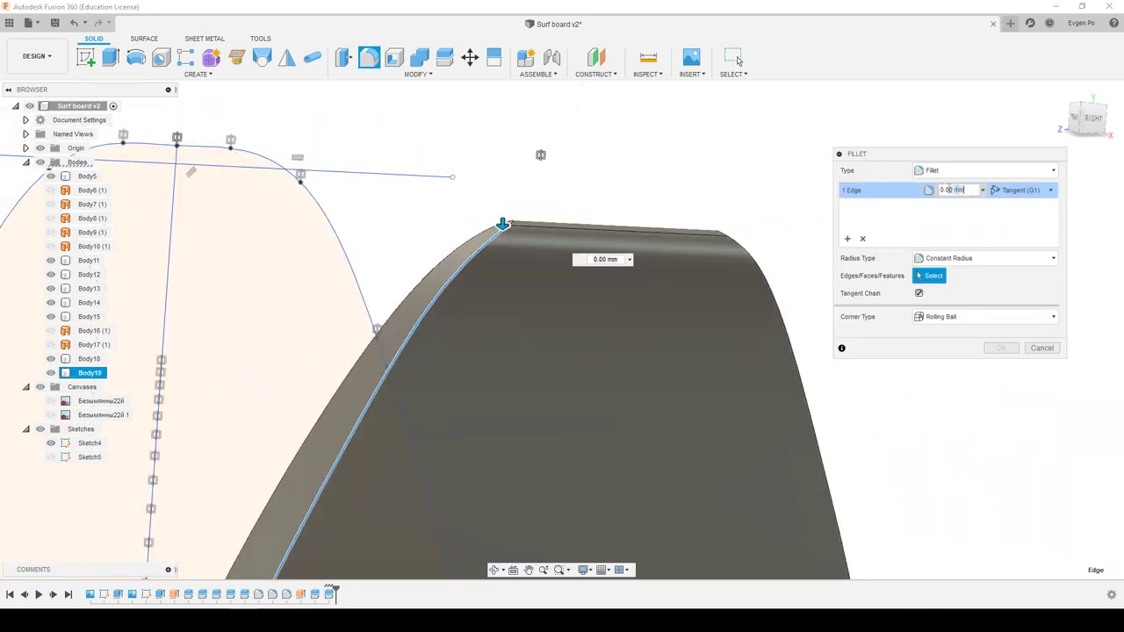
pyautogui.keyDown('shift'); pyautogui.moveTo(454, 233); pyautogui.dragTo(514, 238, button='middle'); pyautogui.keyUp('shift')
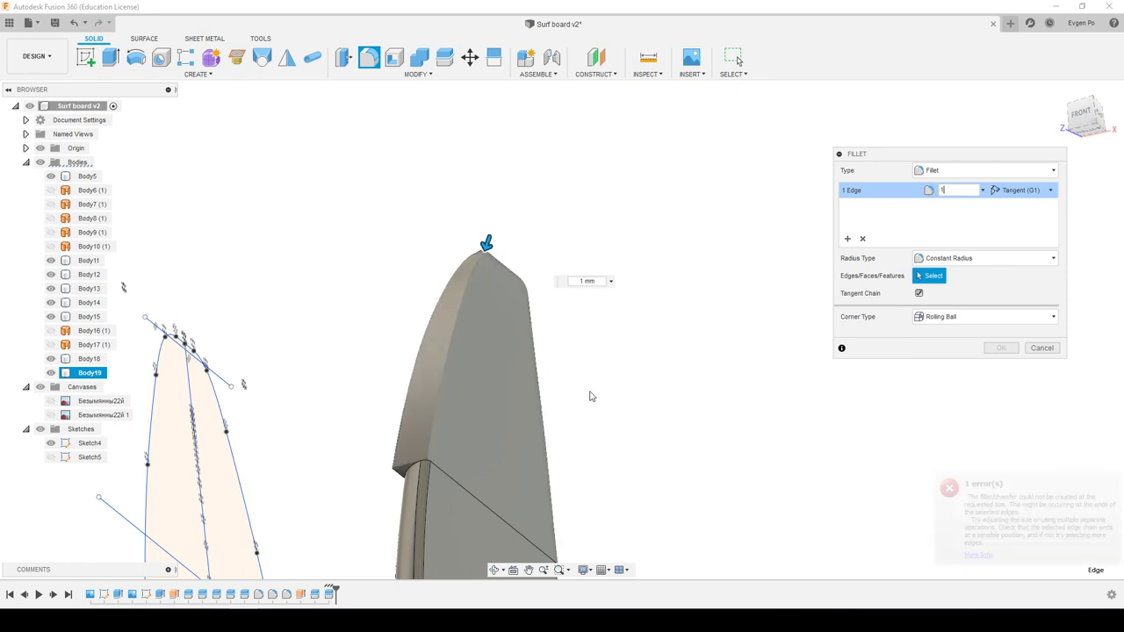
pyautogui.moveTo(509, 194)
pyautogui.keyDown('shift'); pyautogui.mouseDown(button='middle')
pyautogui.moveTo(523, 188)
pyautogui.moveTo(498, 240)
pyautogui.moveTo(505, 233)
pyautogui.mouseUp(button='middle'); pyautogui.keyUp('shift')
pyautogui.write('3')
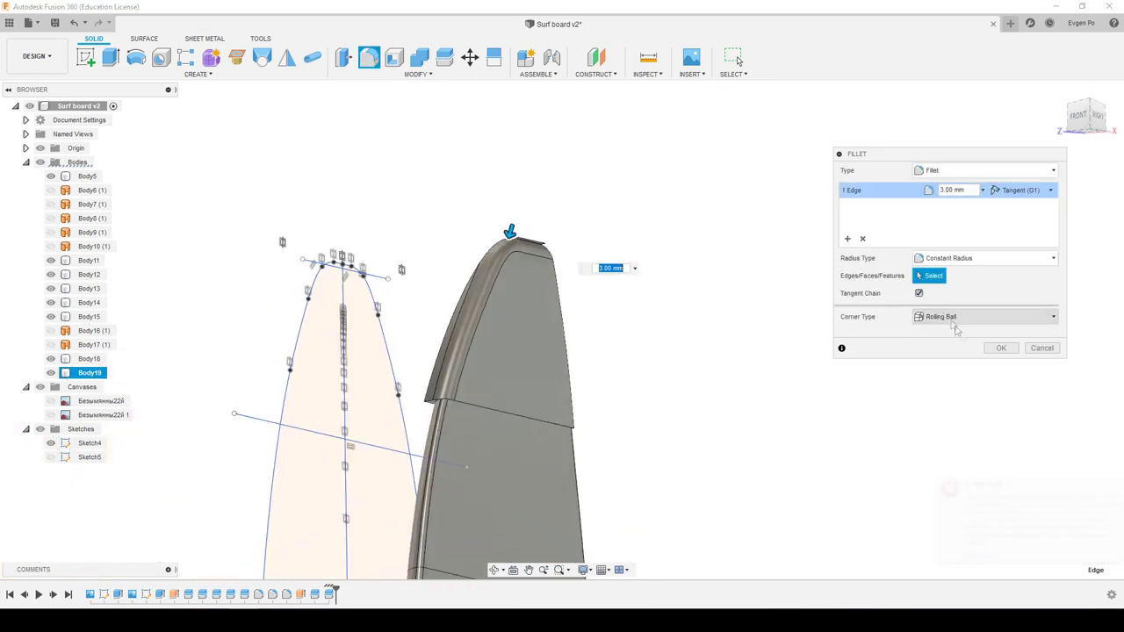
pyautogui.click(1042, 348)
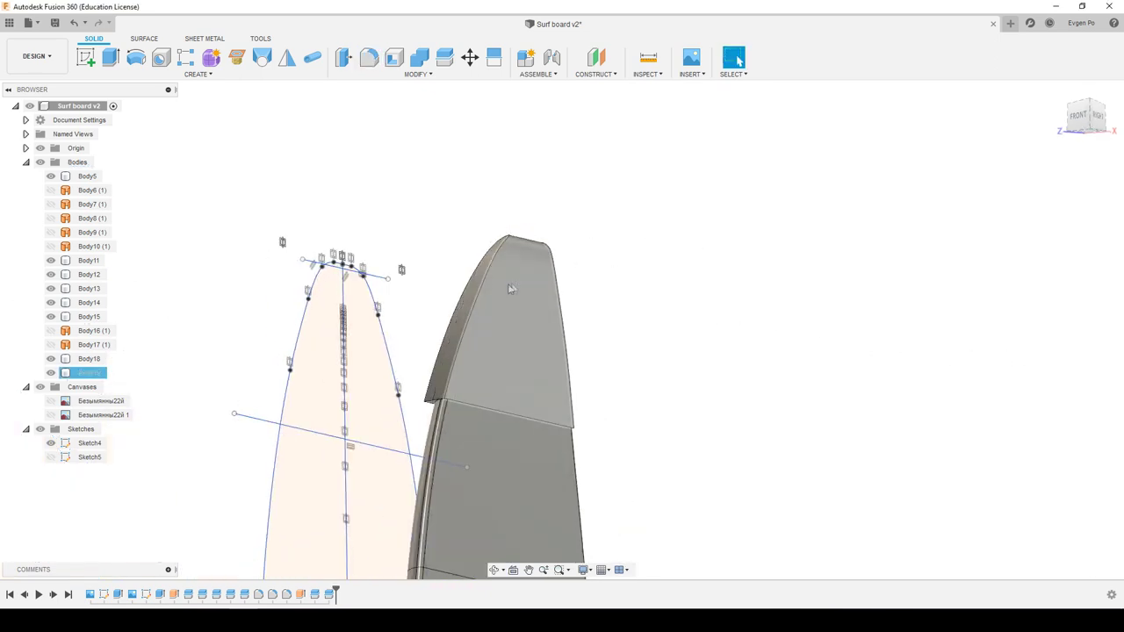
pyautogui.scroll(3, 323, 266)
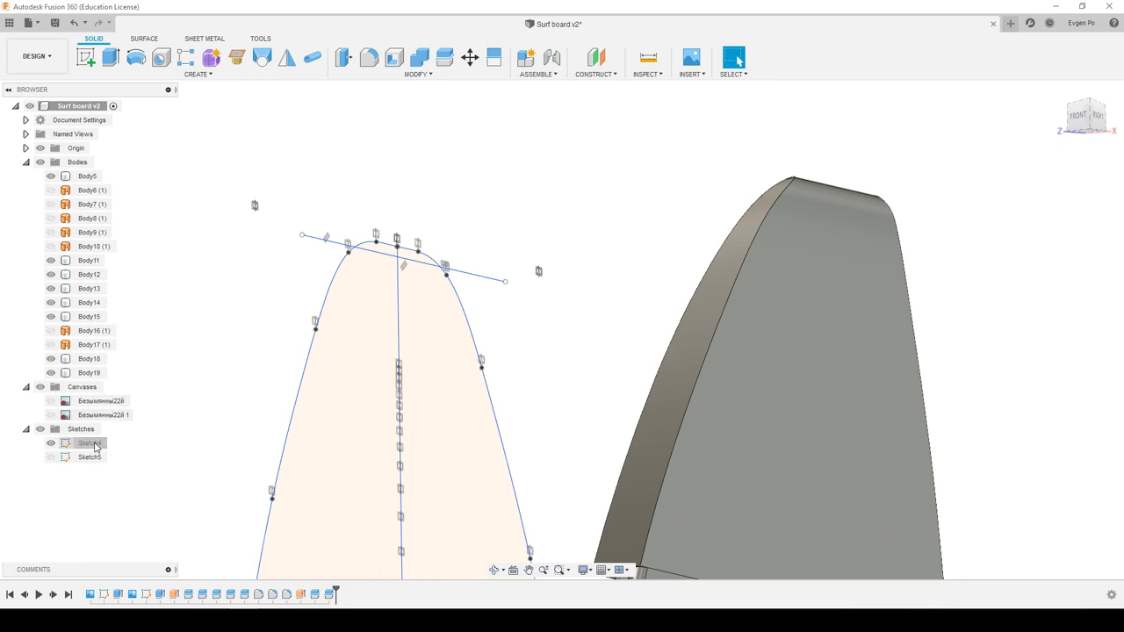
# Edit Sketch4 and drag the nose cut line slightly down.
pyautogui.rightClick(92, 443)
pyautogui.click(124, 279)
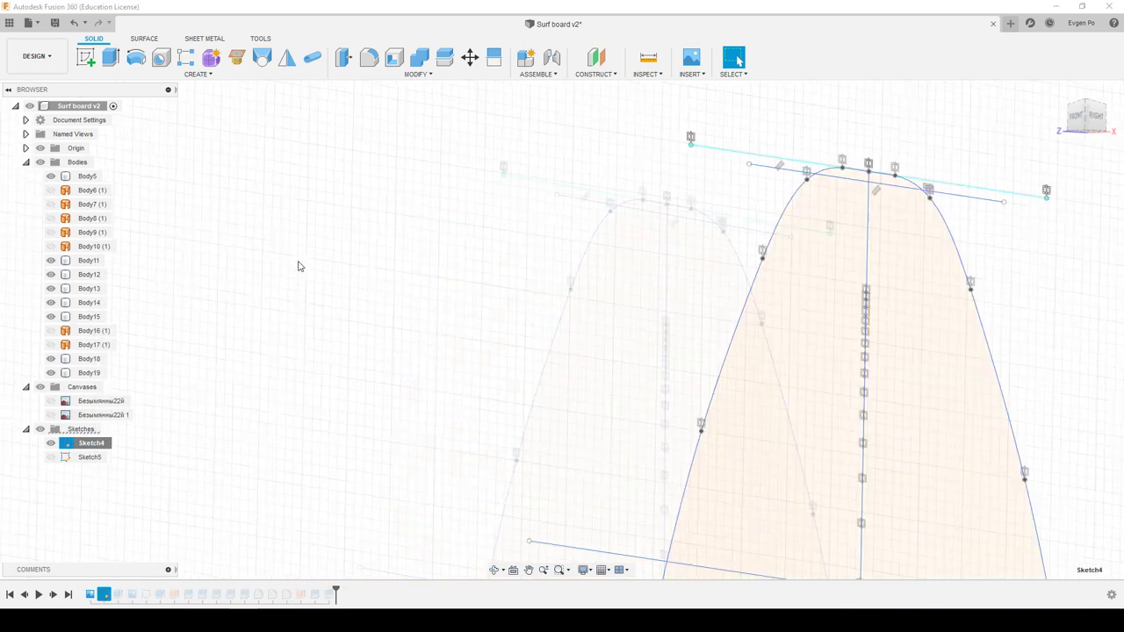
pyautogui.scroll(5, 667, 273)
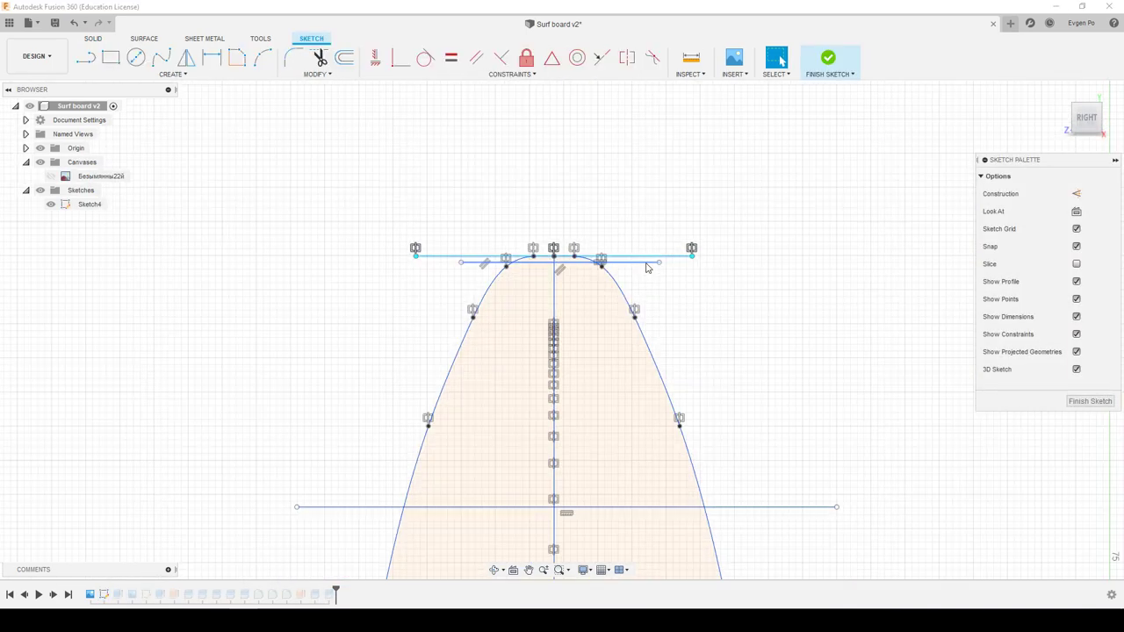
pyautogui.moveTo(644, 268); pyautogui.dragTo(643, 279)
# Make the tail cut line 60 mm long and finish the sketch to recompute the board bodies.
pyautogui.scroll(-5, 485, 263)
pyautogui.scroll(-3, 486, 263)
pyautogui.scroll(4, 444, 369)
pyautogui.scroll(3, 442, 322)
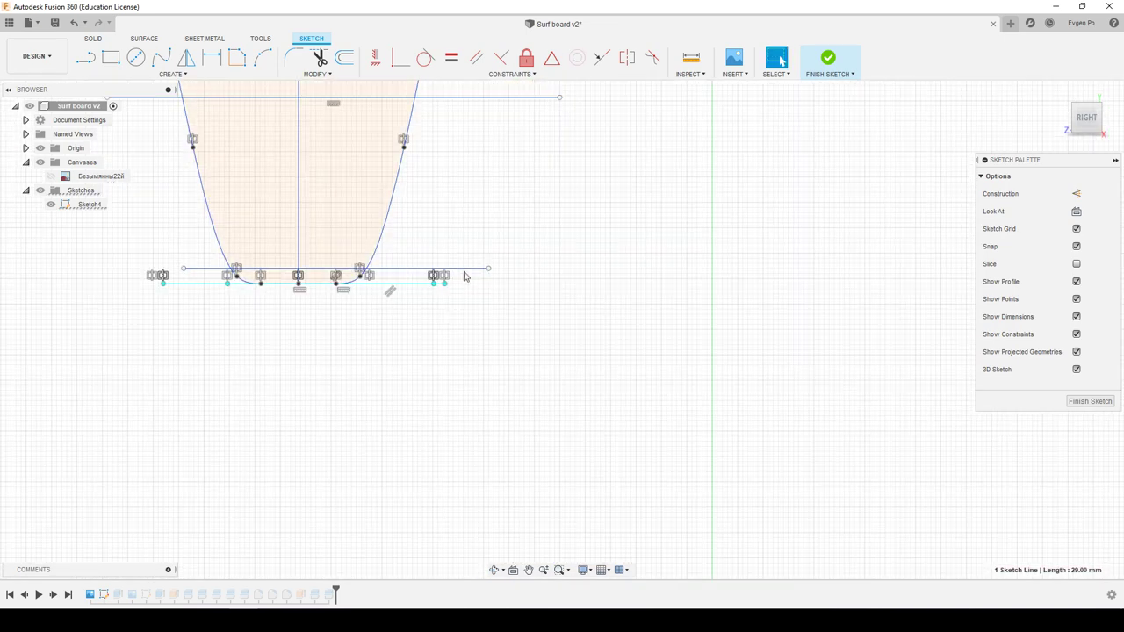
pyautogui.hotkey('ctrl', 'z')
pyautogui.click(1103, 400)
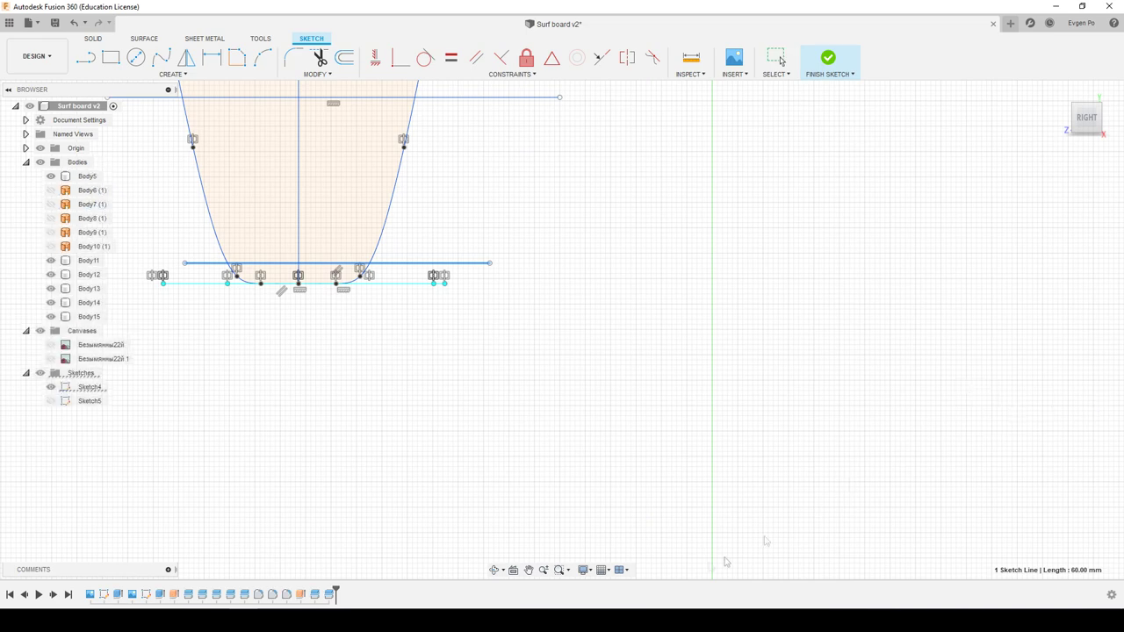
pyautogui.click(326, 595)
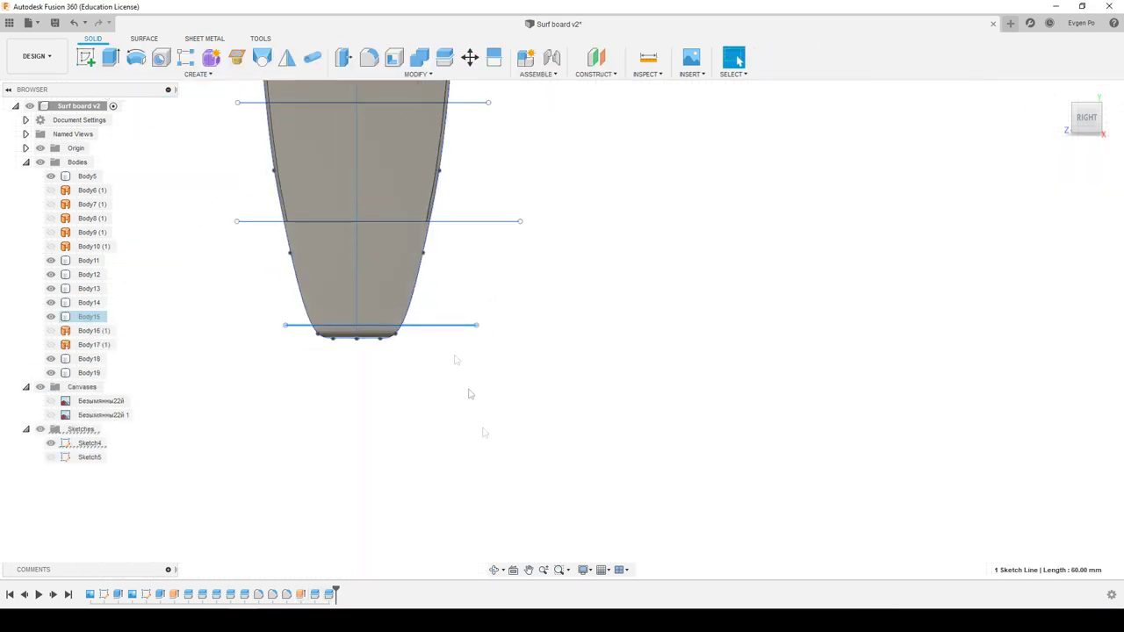
# Orbit to a 3D view and reopen Fillet1 to review it, then close it.
pyautogui.scroll(-5, 476, 431)
pyautogui.keyDown('shift'); pyautogui.moveTo(477, 431); pyautogui.dragTo(425, 406, button='middle'); pyautogui.keyUp('shift')
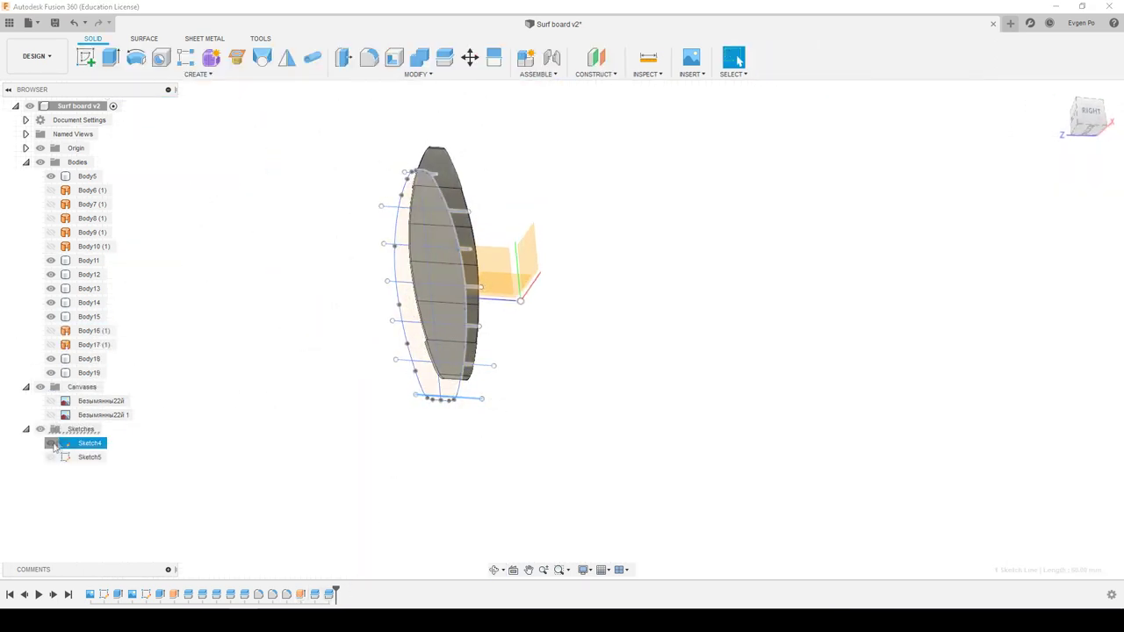
pyautogui.scroll(2, 369, 416)
pyautogui.scroll(3, 469, 419)
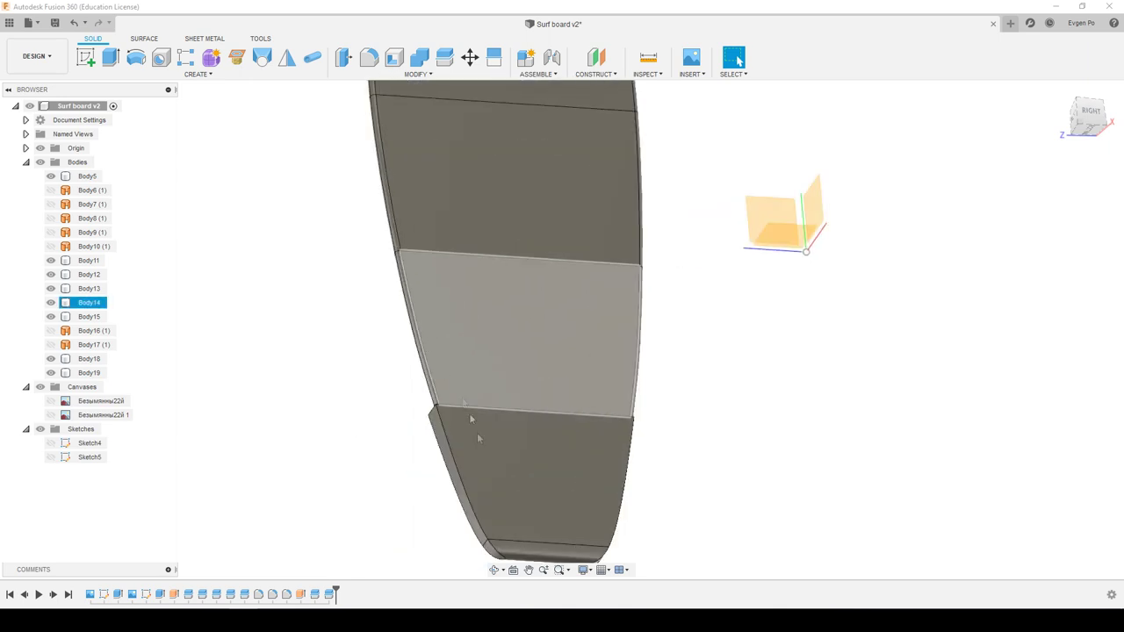
pyautogui.rightClick(258, 595)
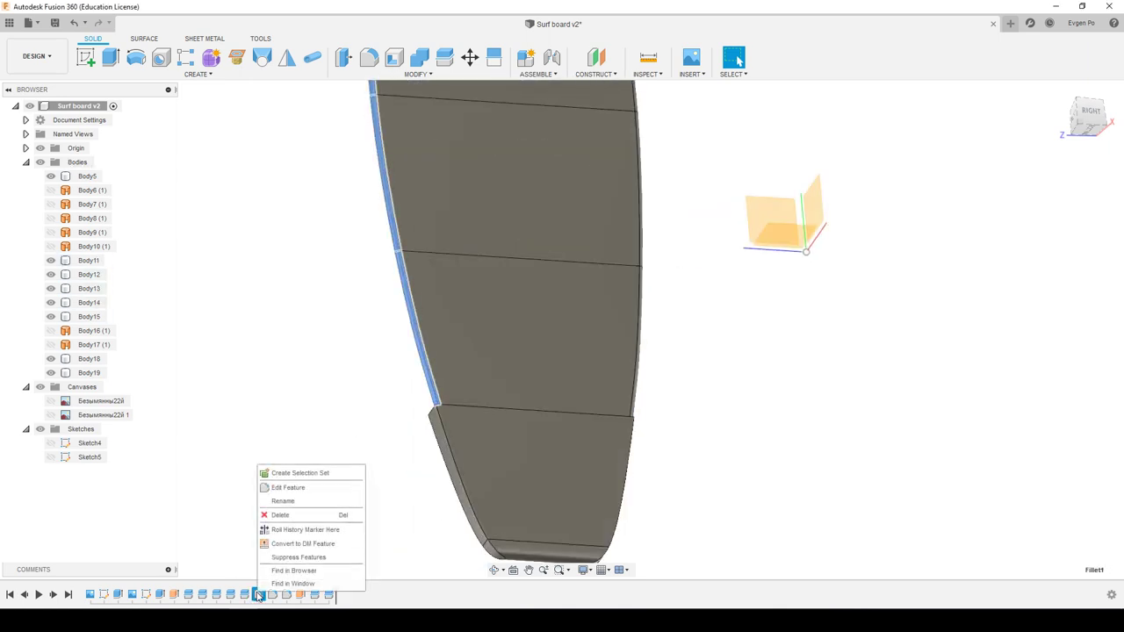
pyautogui.click(299, 492)
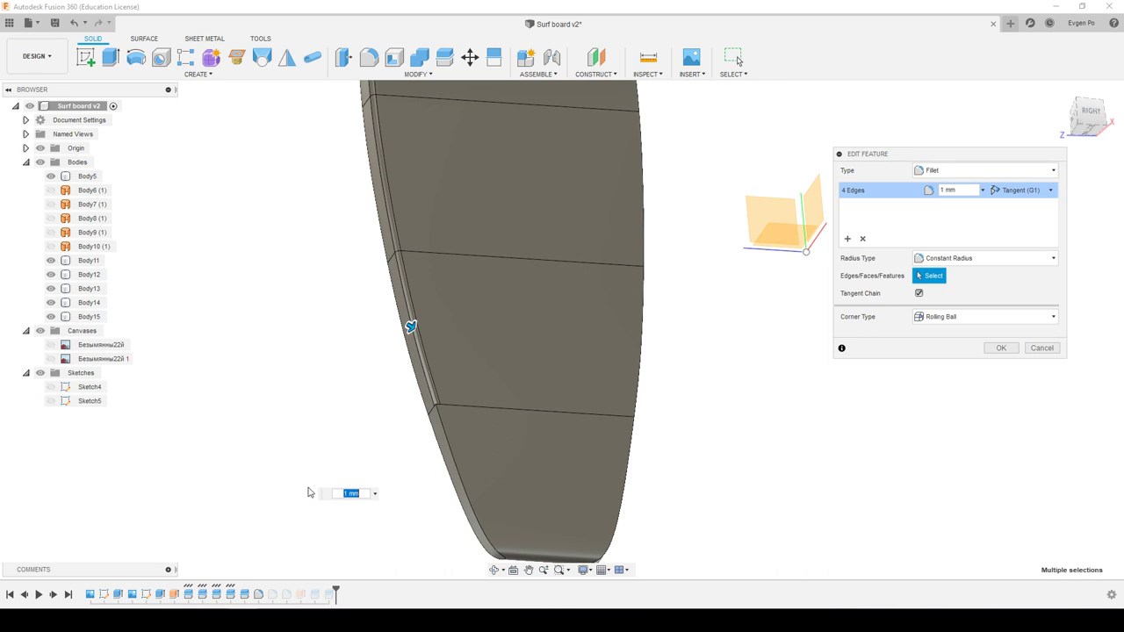
pyautogui.click(1041, 349)
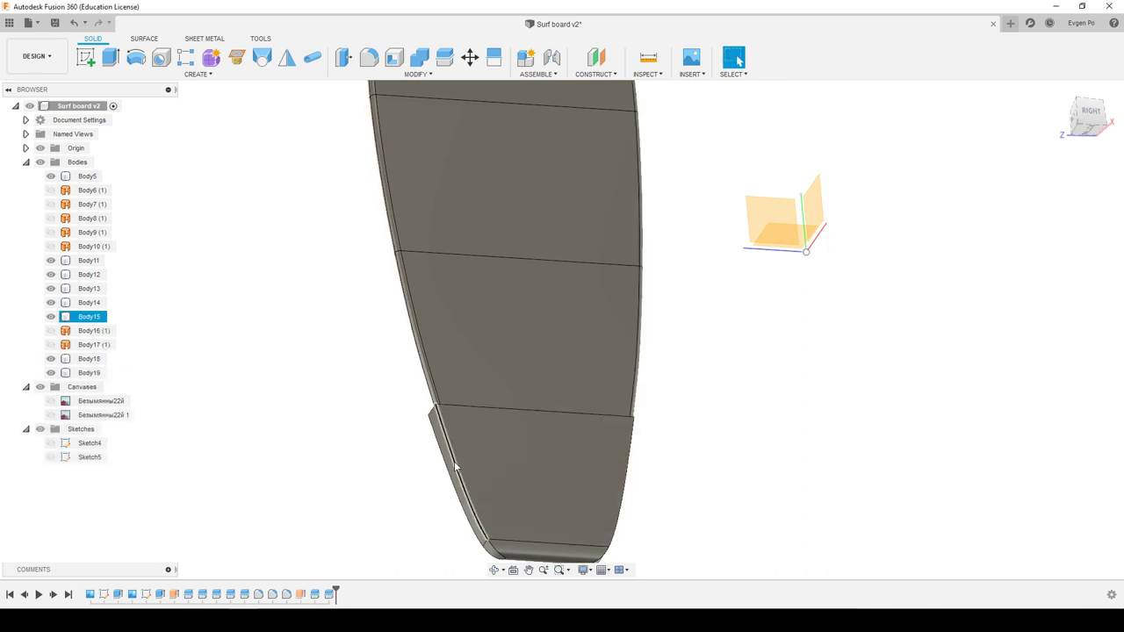
# Add a 1 mm fillet to the next rail edge of the board.
pyautogui.press('f')
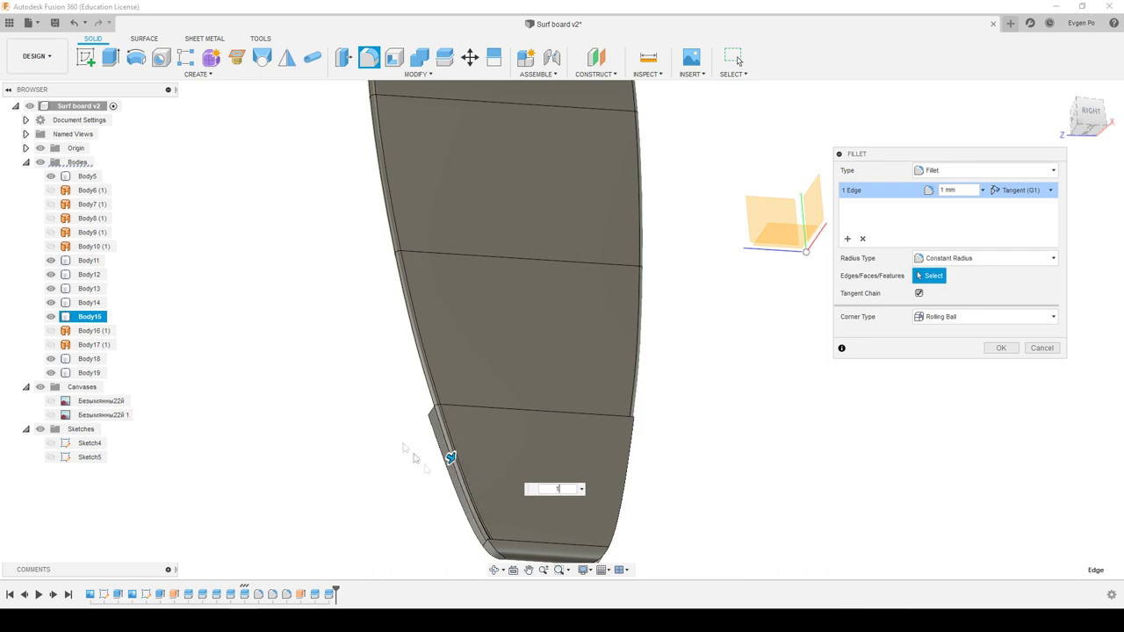
pyautogui.scroll(2, 417, 459)
pyautogui.scroll(-1, 505, 527)
pyautogui.scroll(3, 425, 524)
pyautogui.moveTo(425, 524)
pyautogui.keyDown('shift'); pyautogui.mouseDown(button='middle')
pyautogui.moveTo(342, 310)
pyautogui.moveTo(342, 389)
pyautogui.moveTo(387, 468)
pyautogui.mouseUp(button='middle'); pyautogui.keyUp('shift')
pyautogui.click(1023, 350)
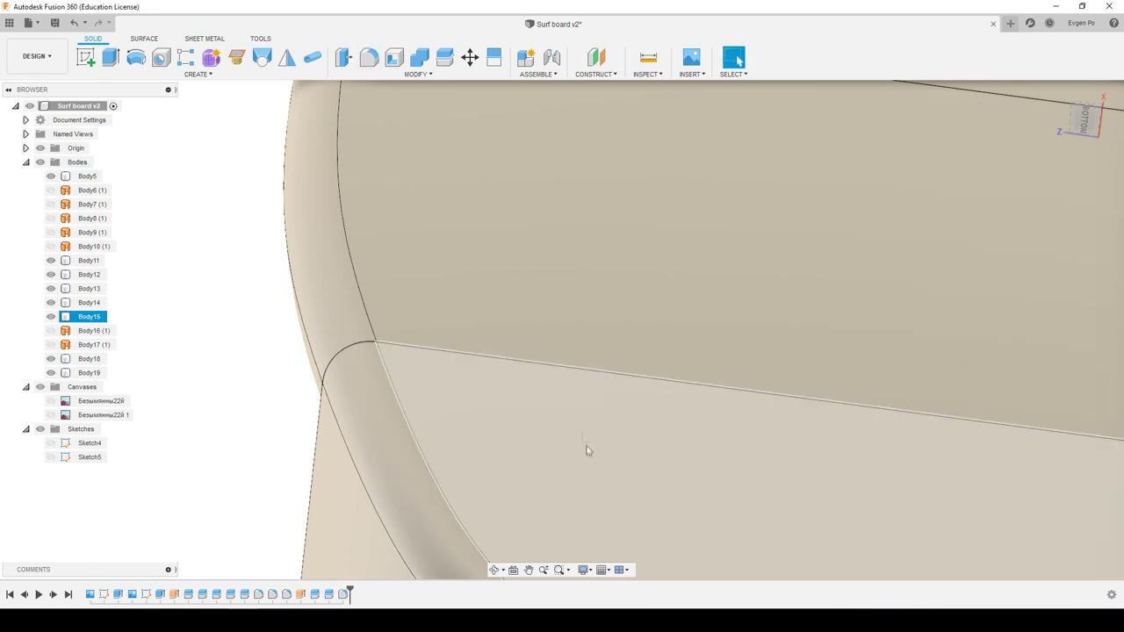
# Fillet one more rail edge, keeping the default radius.
pyautogui.scroll(-3, 582, 432)
pyautogui.moveTo(318, 311)
pyautogui.keyDown('shift'); pyautogui.mouseDown(button='middle')
pyautogui.moveTo(588, 302)
pyautogui.moveTo(817, 466)
pyautogui.mouseUp(button='middle'); pyautogui.keyUp('shift')
pyautogui.click(847, 480)
pyautogui.press('f')
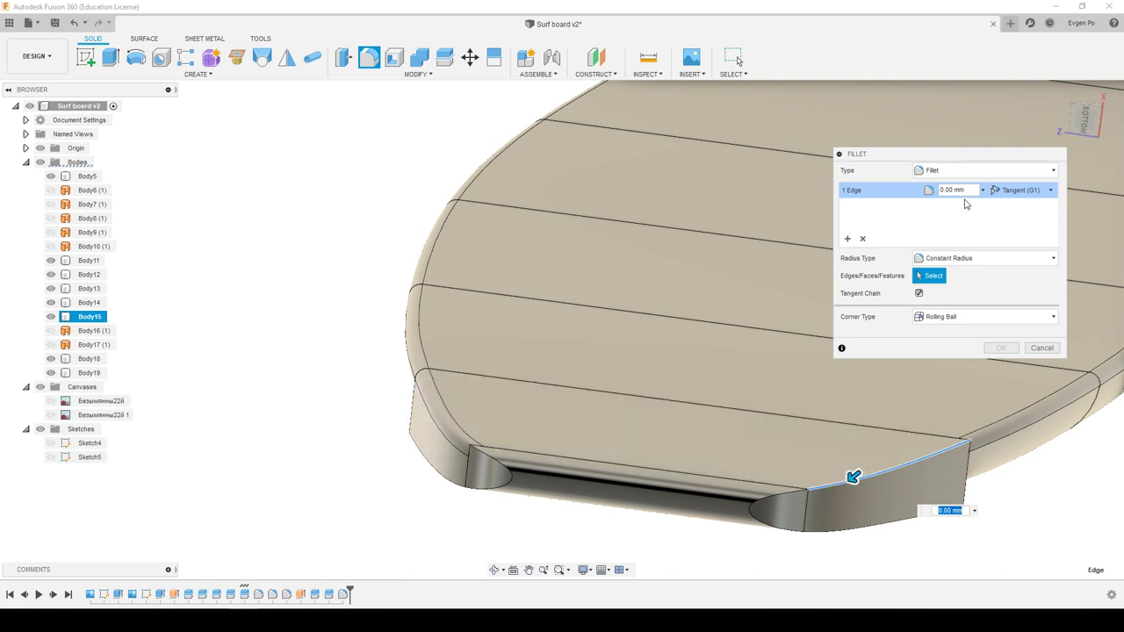
pyautogui.press('Return')
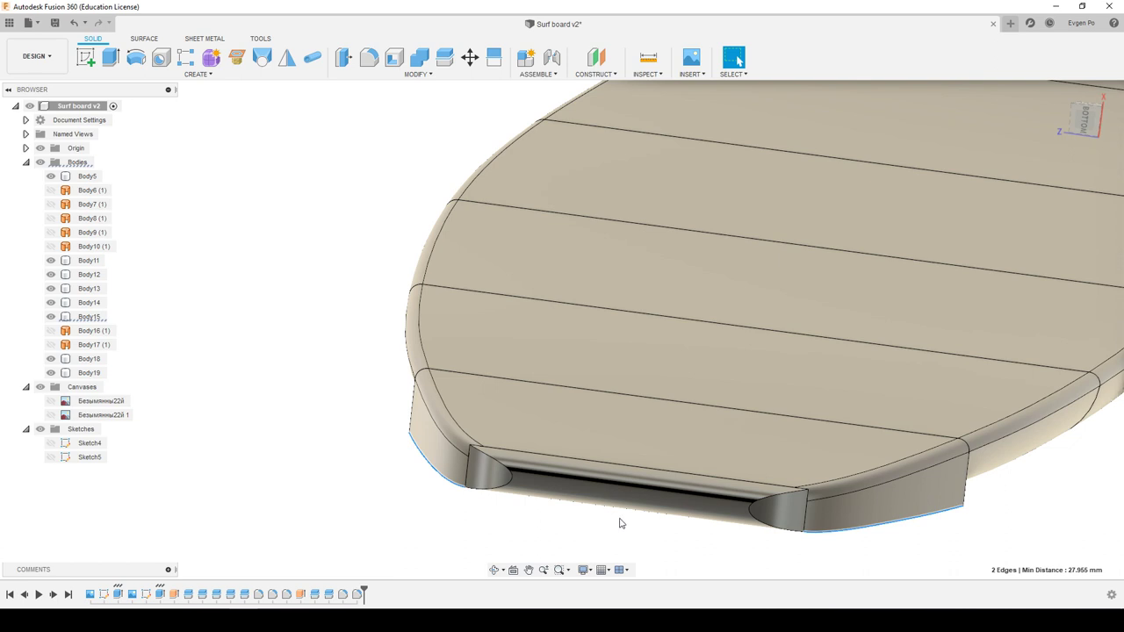
# Round the two square tail edges with a 6 mm fillet.
pyautogui.press('f')
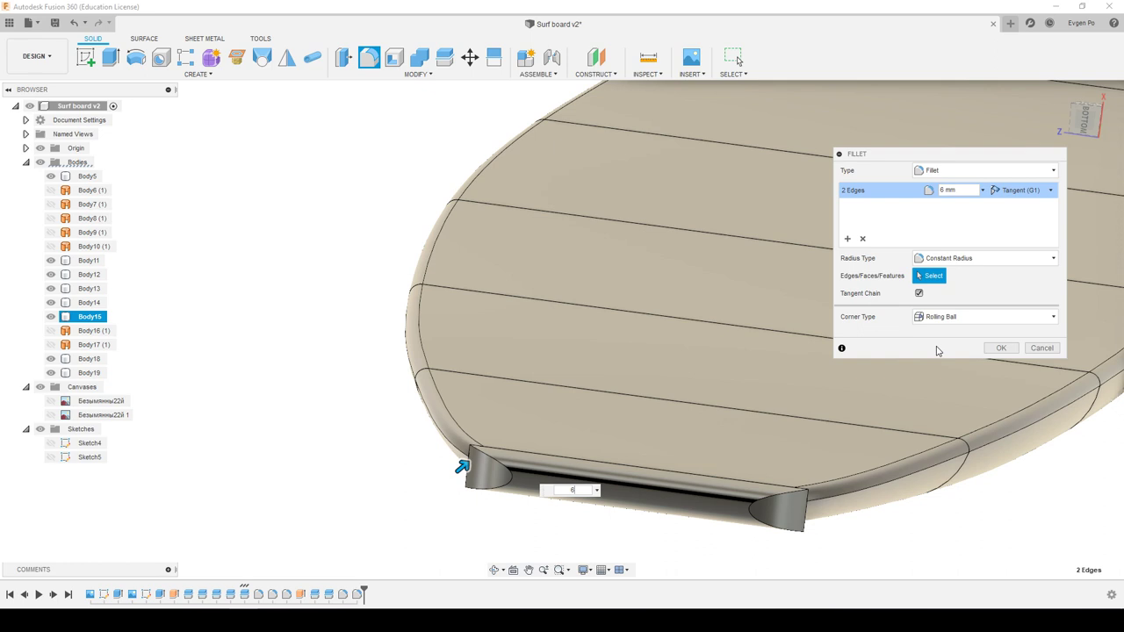
pyautogui.click(991, 352)
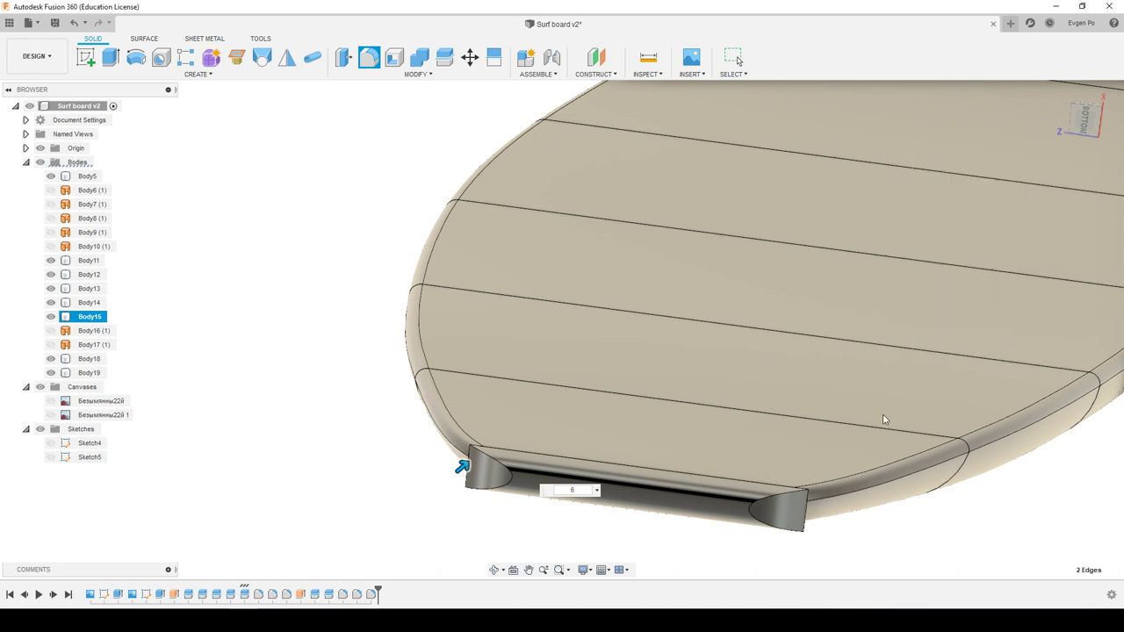
pyautogui.scroll(-2, 728, 384)
pyautogui.scroll(-5, 702, 404)
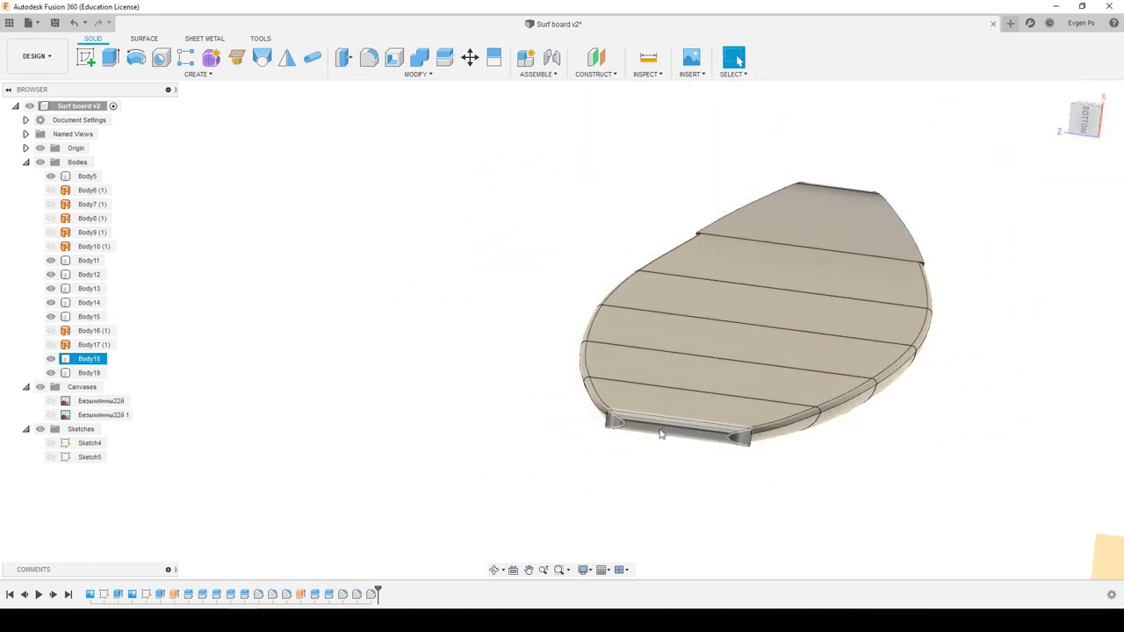
# Hide Body18 and give Body19's two side edges a 1 mm fillet.
pyautogui.click(50, 358)
pyautogui.moveTo(451, 351)
pyautogui.keyDown('shift'); pyautogui.mouseDown(button='middle')
pyautogui.moveTo(515, 314)
pyautogui.moveTo(630, 431)
pyautogui.moveTo(550, 348)
pyautogui.mouseUp(button='middle'); pyautogui.keyUp('shift')
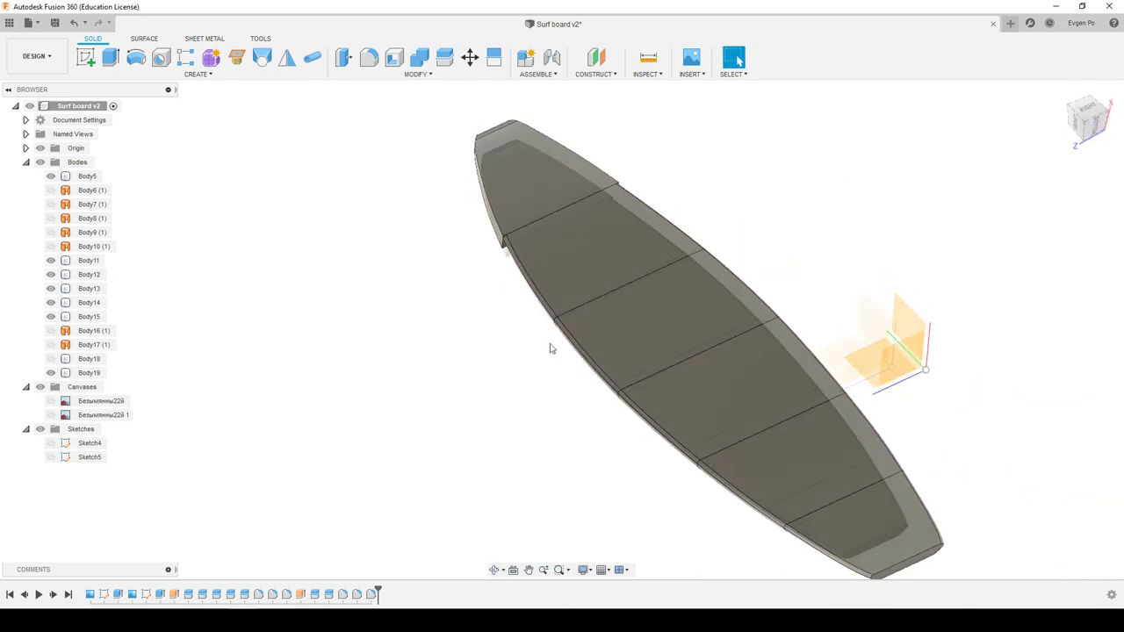
pyautogui.click(556, 351)
pyautogui.scroll(3, 510, 360)
pyautogui.scroll(2, 526, 377)
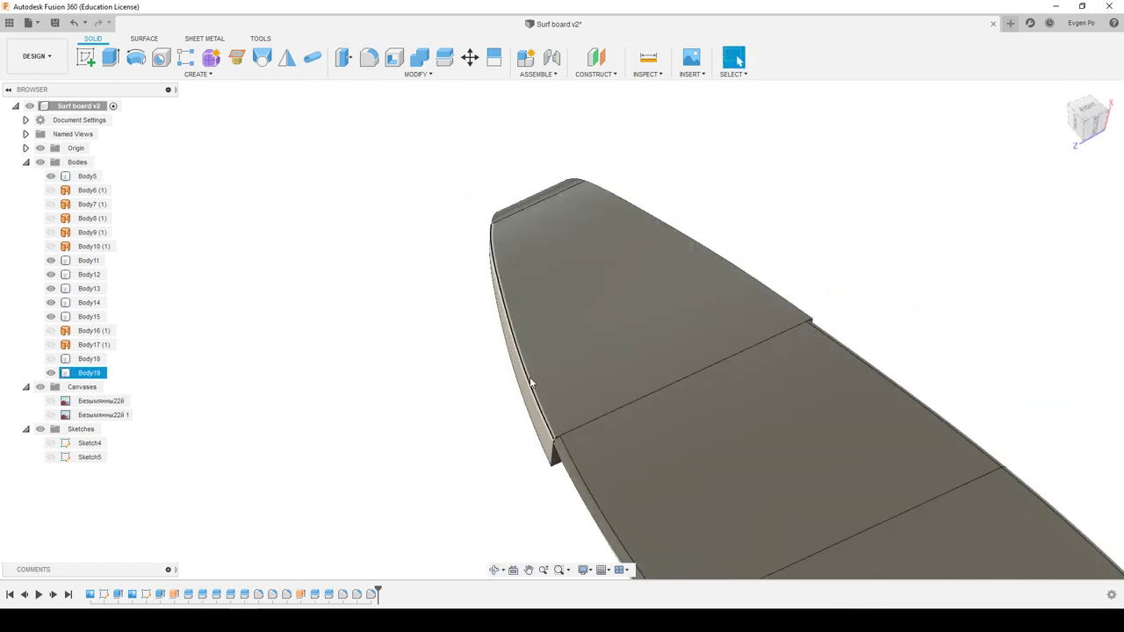
pyautogui.click(531, 382)
pyautogui.click(726, 266)
pyautogui.press('f')
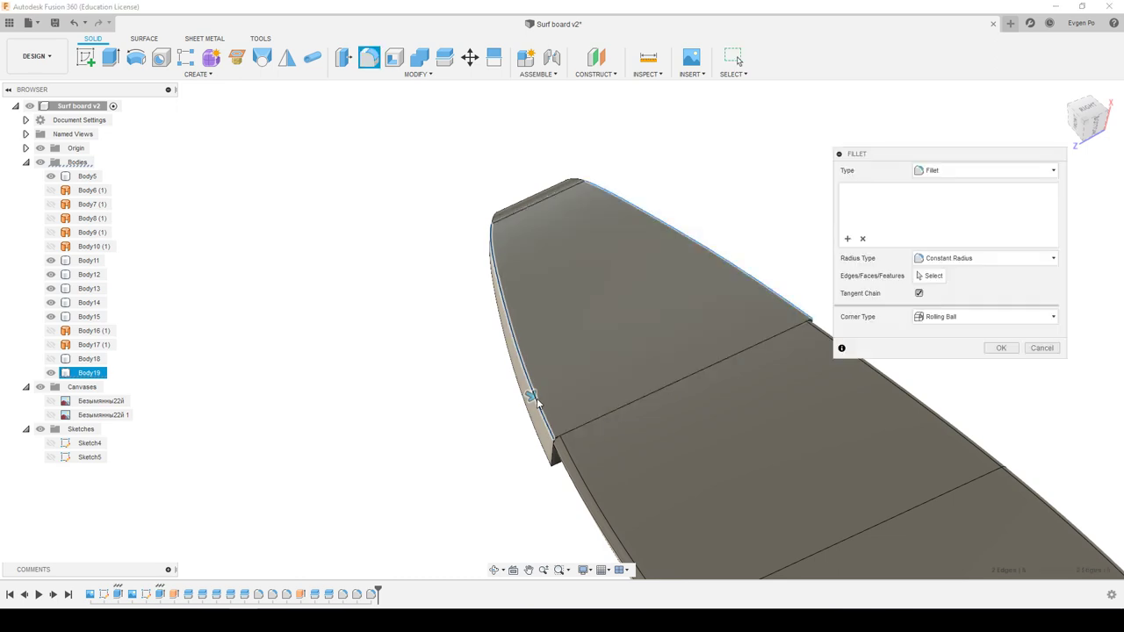
pyautogui.write('1')
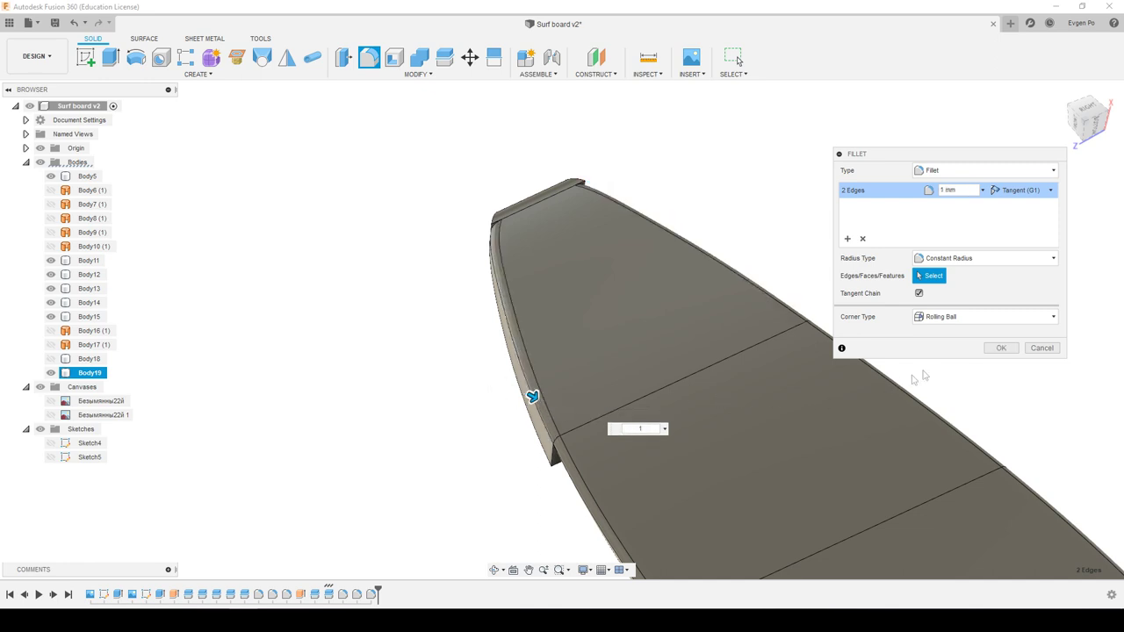
pyautogui.click(999, 350)
# Apply a 6 mm fillet to the two edges near the nose tip.
pyautogui.moveTo(970, 349)
pyautogui.keyDown('shift'); pyautogui.mouseDown(button='middle')
pyautogui.moveTo(518, 282)
pyautogui.moveTo(550, 403)
pyautogui.mouseUp(button='middle'); pyautogui.keyUp('shift')
pyautogui.click(541, 420)
pyautogui.keyDown('ctrl'); pyautogui.click(718, 529); pyautogui.keyUp('ctrl')
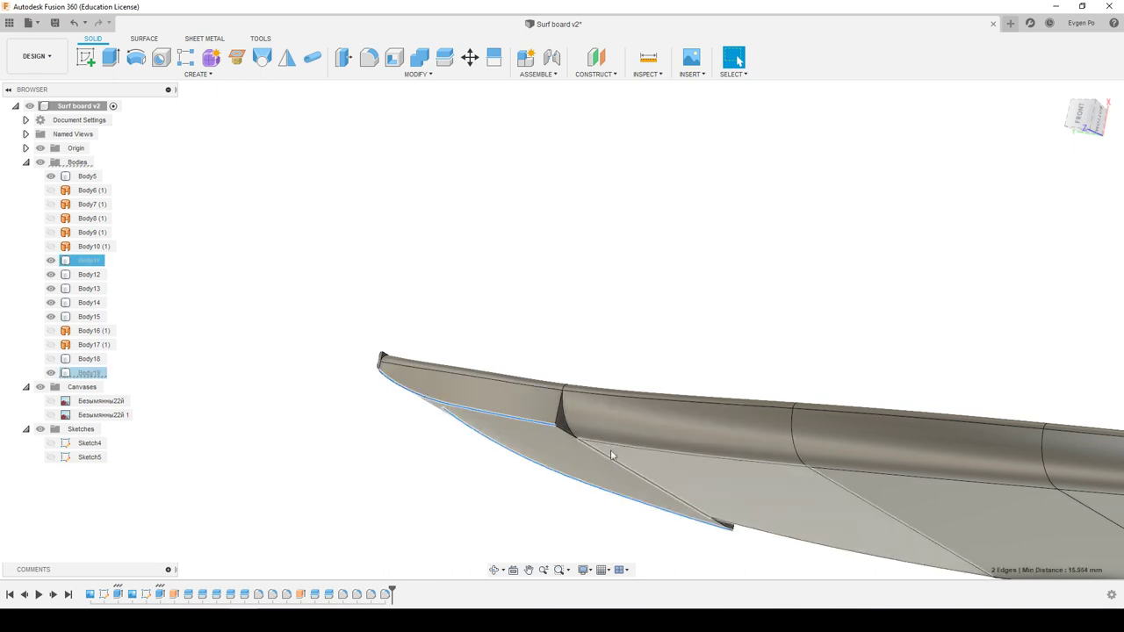
pyautogui.keyDown('shift'); pyautogui.moveTo(718, 533); pyautogui.dragTo(495, 466, button='middle'); pyautogui.keyUp('shift')
pyautogui.press('f')
pyautogui.write('6')
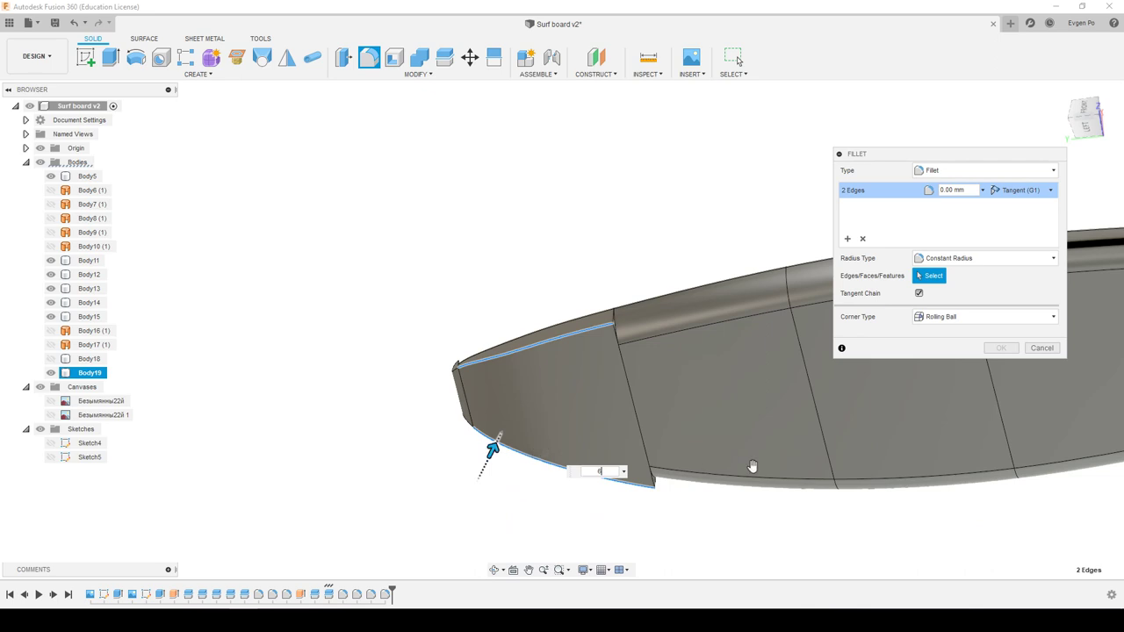
pyautogui.click(1000, 349)
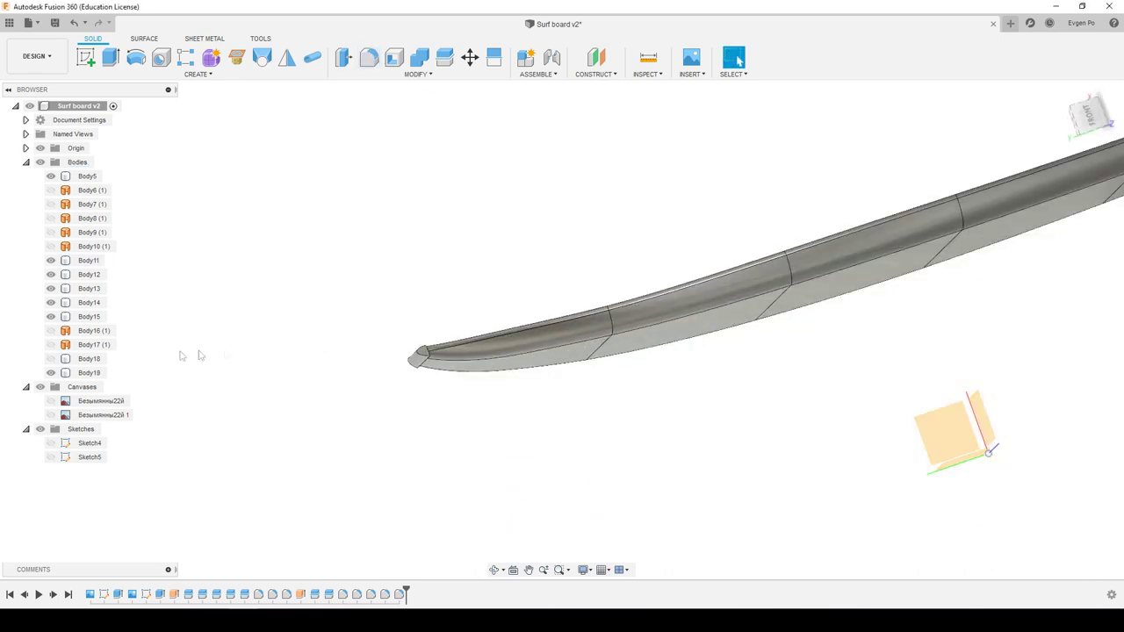
# Hide Body5 and orbit to a top-down oblique view of the board.
pyautogui.click(50, 177)
pyautogui.moveTo(417, 276)
pyautogui.keyDown('shift'); pyautogui.mouseDown(button='middle')
pyautogui.moveTo(738, 60)
pyautogui.moveTo(509, 308)
pyautogui.mouseUp(button='middle'); pyautogui.keyUp('shift')
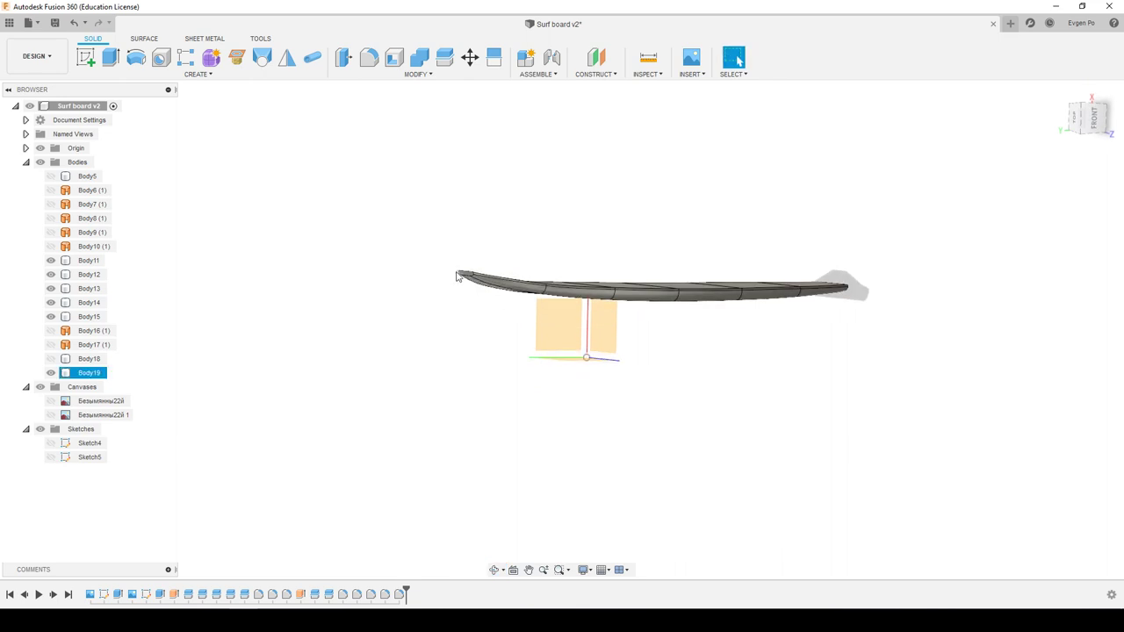
pyautogui.click(684, 74)
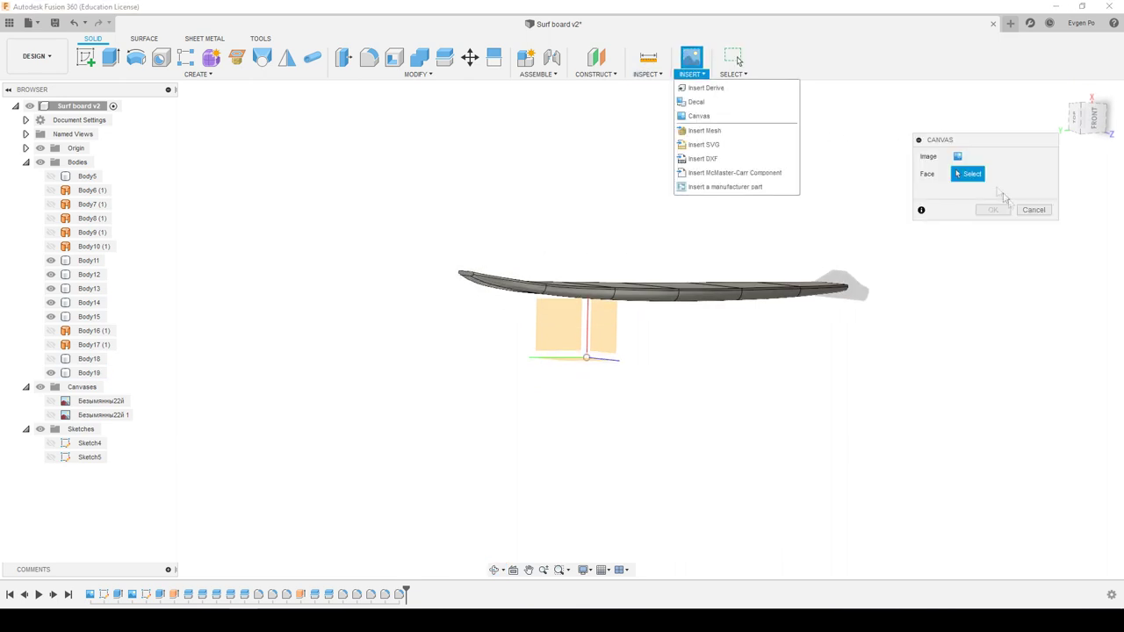
pyautogui.click(1041, 210)
# Start a Zebra Analysis on the six board bodies, Body11–Body15 and Body19.
pyautogui.click(647, 77)
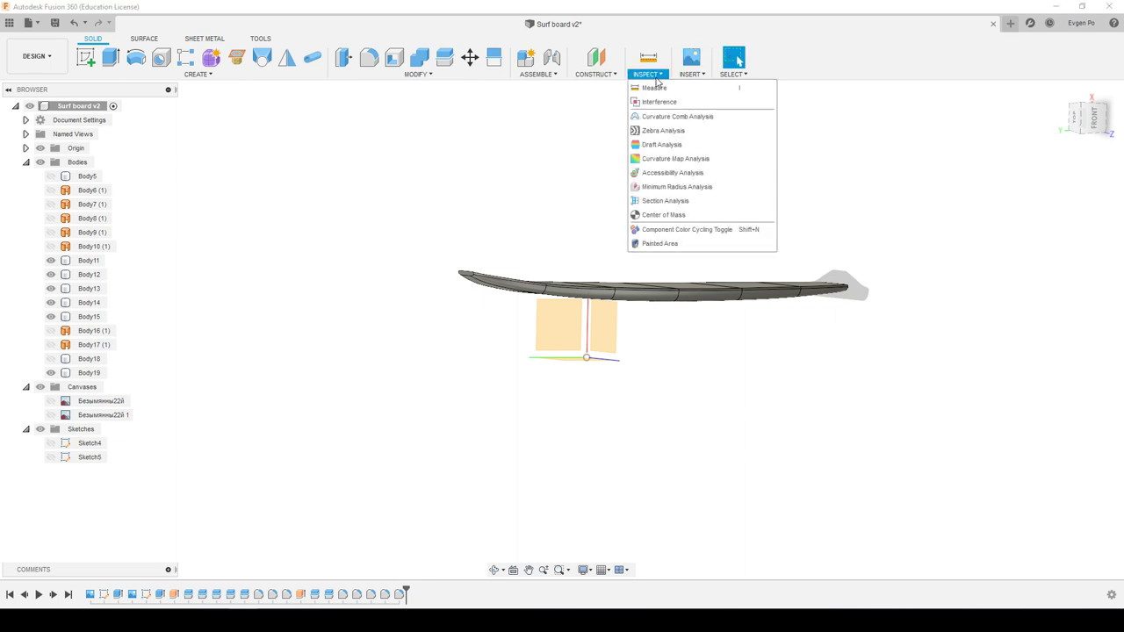
pyautogui.click(665, 130)
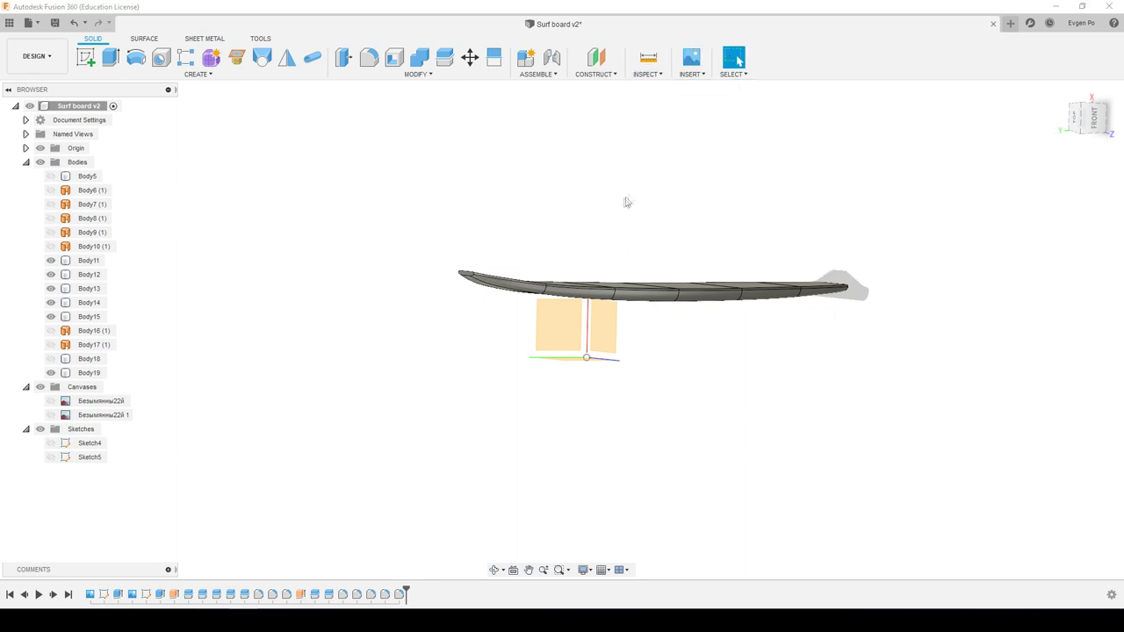
pyautogui.keyDown('shift'); pyautogui.moveTo(635, 190); pyautogui.dragTo(589, 258, button='middle'); pyautogui.keyUp('shift')
pyautogui.click(505, 327)
pyautogui.click(560, 323)
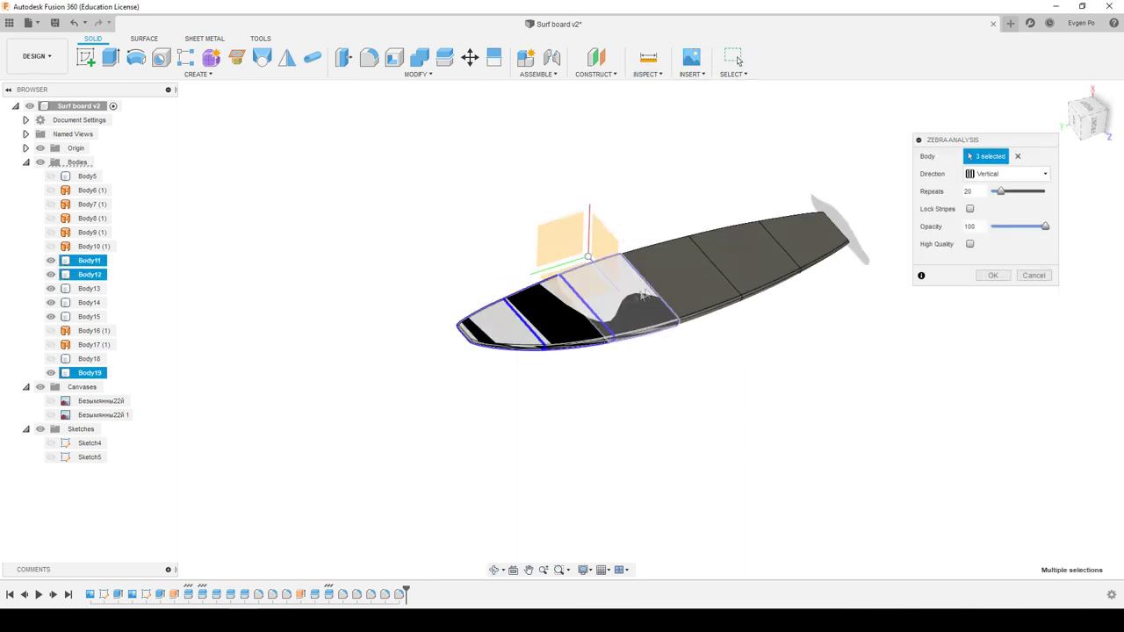
pyautogui.click(623, 298)
pyautogui.click(689, 279)
pyautogui.click(746, 260)
pyautogui.click(809, 239)
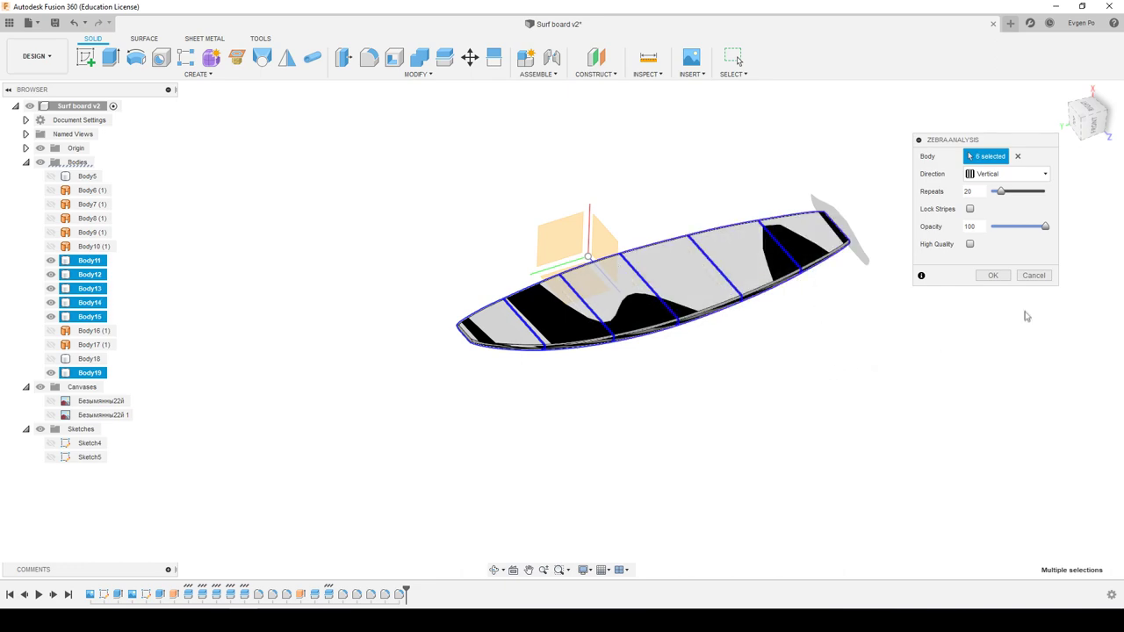
# Check the stripes along the rails and deck, then confirm the vertical 20-repeat zebra analysis.
pyautogui.scroll(5, 582, 327)
pyautogui.moveTo(582, 327)
pyautogui.keyDown('shift'); pyautogui.mouseDown(button='middle')
pyautogui.moveTo(562, 325)
pyautogui.moveTo(556, 238)
pyautogui.mouseUp(button='middle'); pyautogui.keyUp('shift')
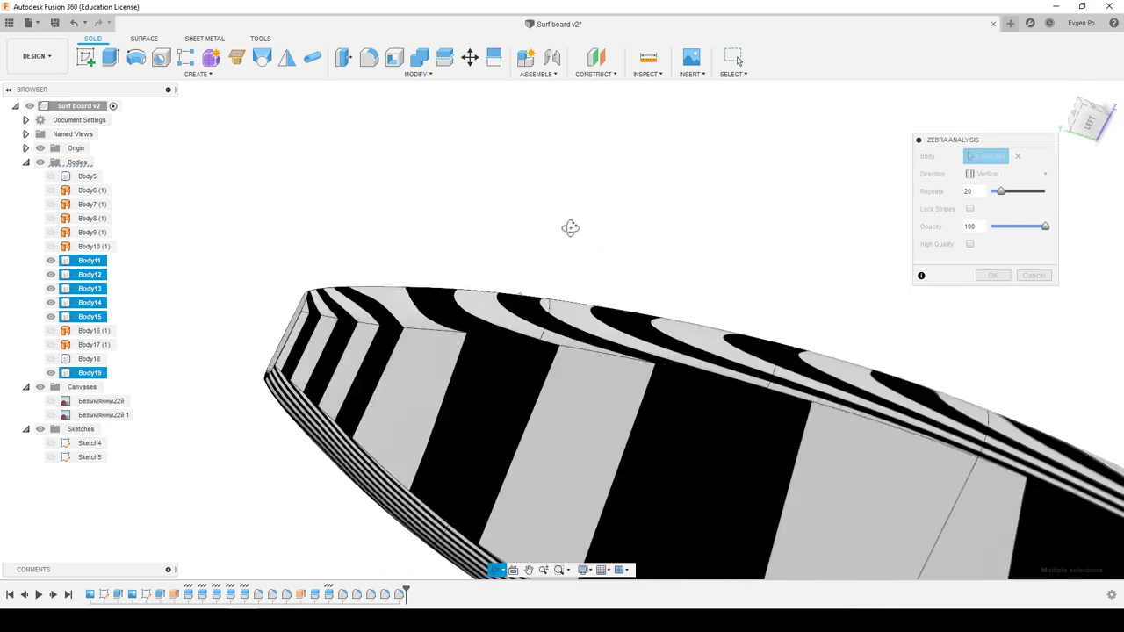
pyautogui.keyDown('shift'); pyautogui.moveTo(557, 238); pyautogui.dragTo(570, 226, button='middle'); pyautogui.keyUp('shift')
pyautogui.scroll(-2, 433, 277)
pyautogui.moveTo(407, 256)
pyautogui.keyDown('shift'); pyautogui.mouseDown(button='middle')
pyautogui.moveTo(431, 241)
pyautogui.moveTo(448, 275)
pyautogui.mouseUp(button='middle'); pyautogui.keyUp('shift')
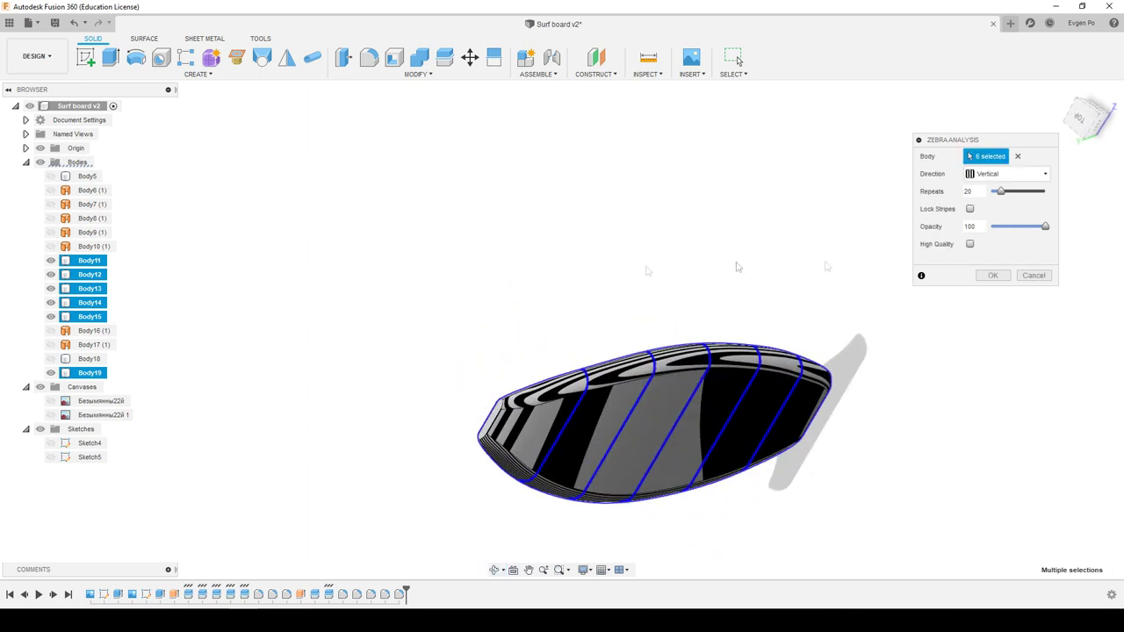
pyautogui.click(1003, 277)
pyautogui.moveTo(896, 395)
pyautogui.keyDown('shift'); pyautogui.mouseDown(button='middle')
pyautogui.moveTo(790, 453)
pyautogui.moveTo(788, 442)
pyautogui.mouseUp(button='middle'); pyautogui.keyUp('shift')
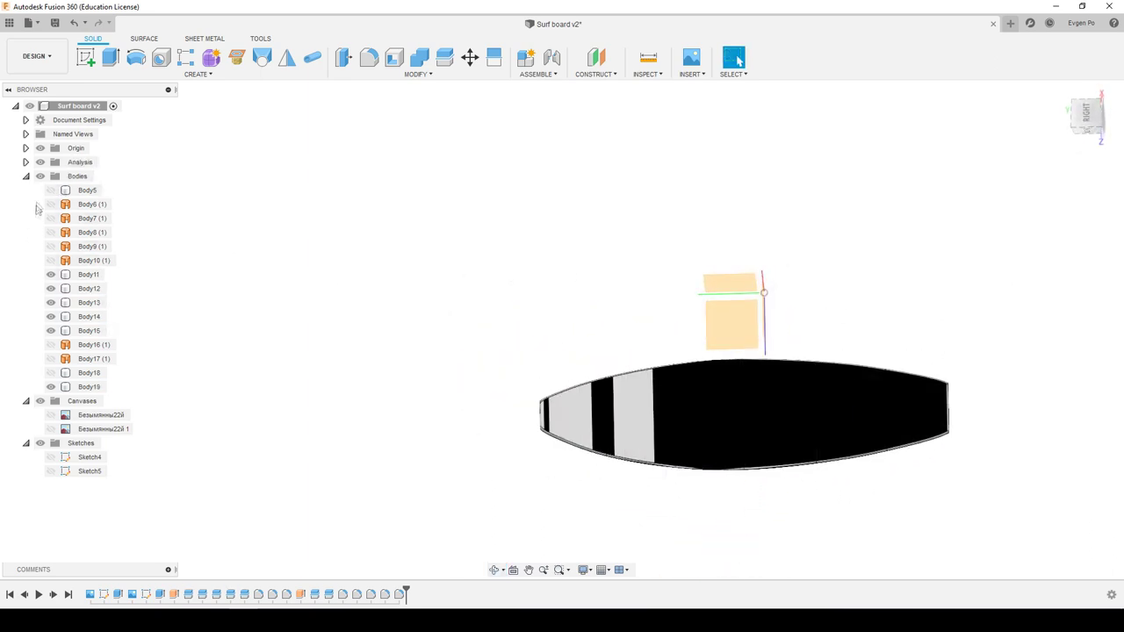
# Hide the zebra analysis and zoom in on the board's pointed tip from above.
pyautogui.click(40, 162)
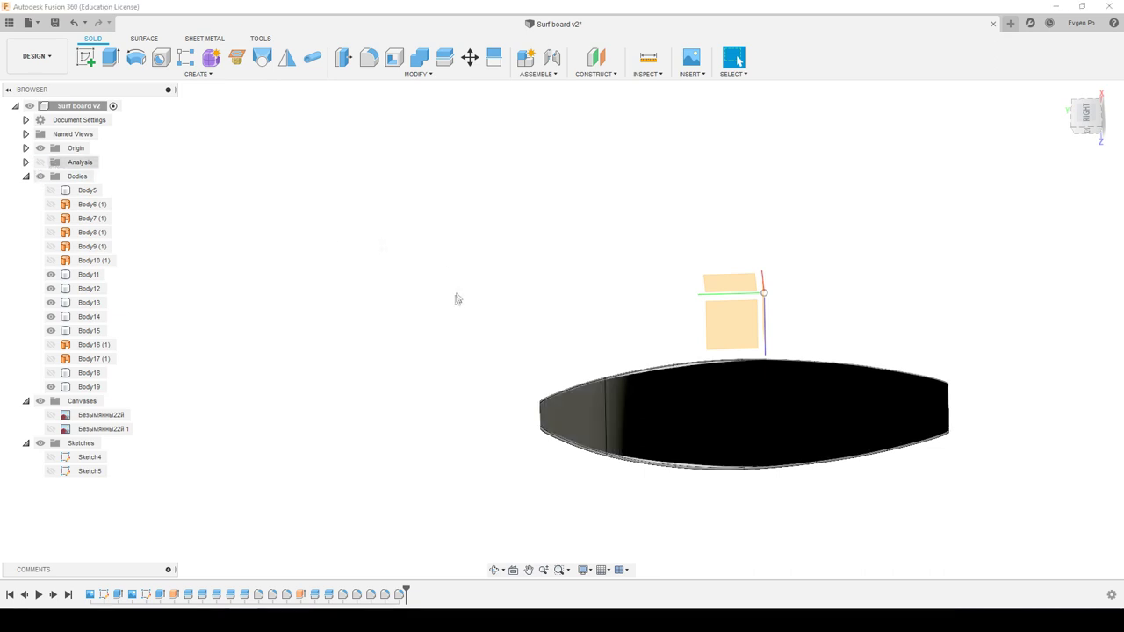
pyautogui.scroll(-3, 457, 299)
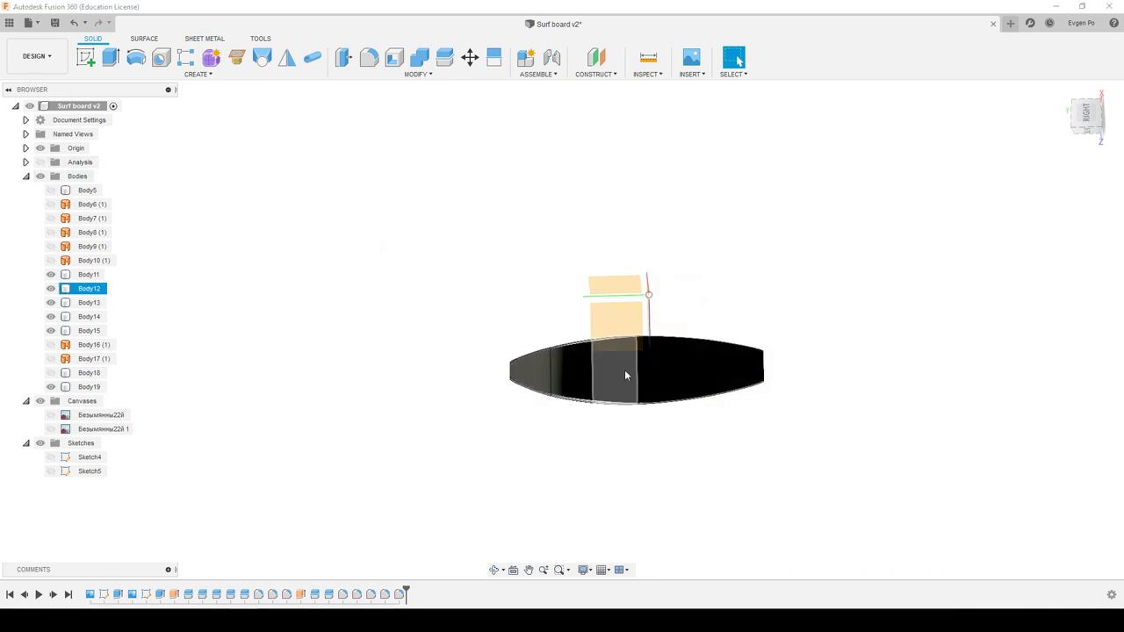
pyautogui.keyDown('shift'); pyautogui.moveTo(624, 375); pyautogui.dragTo(538, 401, button='middle'); pyautogui.keyUp('shift')
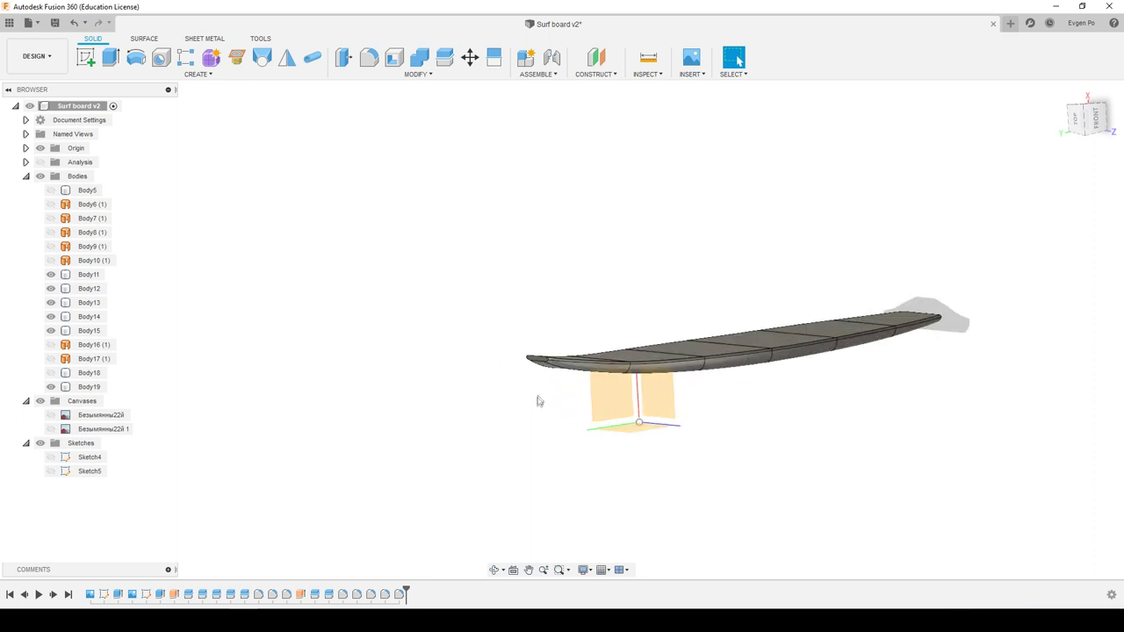
pyautogui.scroll(2, 539, 351)
pyautogui.scroll(1, 537, 347)
pyautogui.scroll(1, 532, 340)
pyautogui.scroll(2, 527, 336)
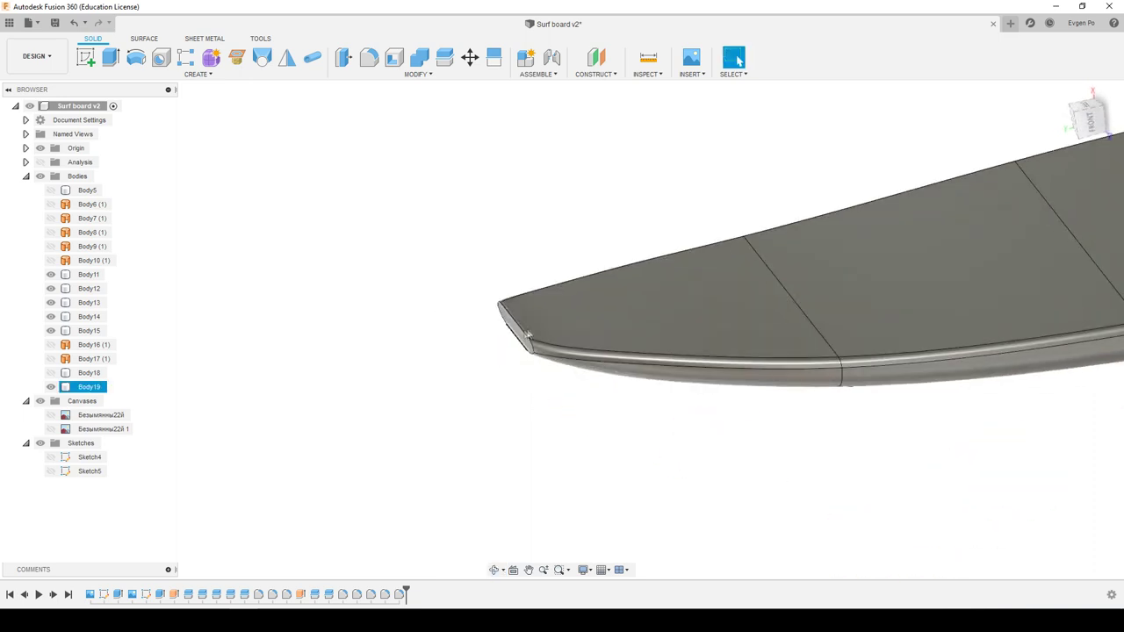
pyautogui.scroll(3, 528, 336)
# Fillet Body19's flat tip face at 1 mm after trying 2 mm and 1.5 mm radii.
pyautogui.click(514, 324)
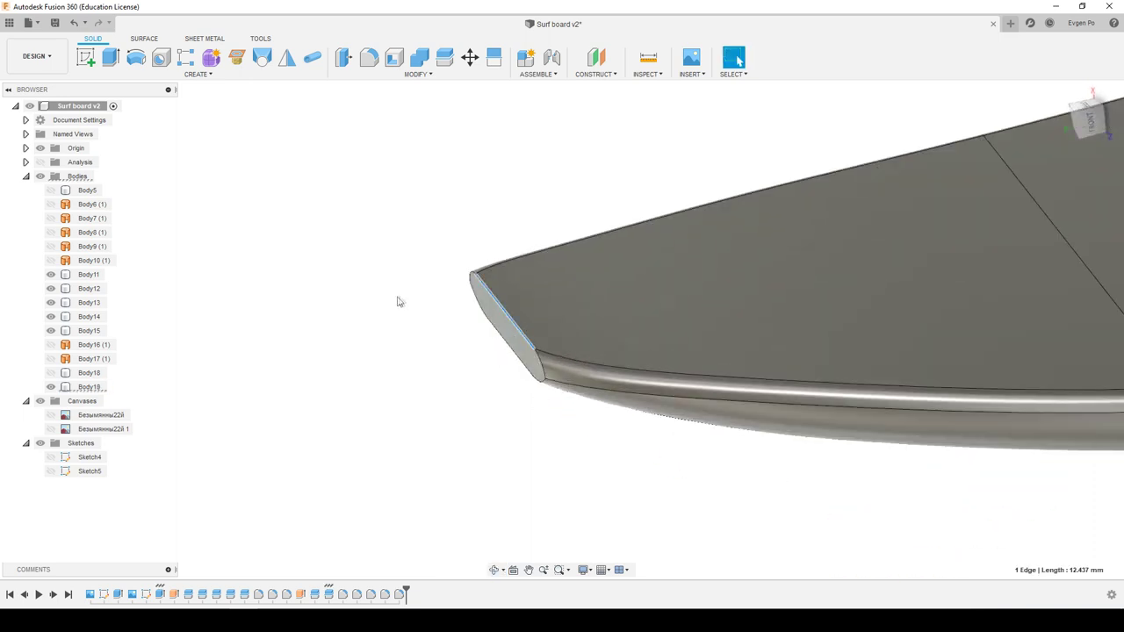
pyautogui.click(502, 330)
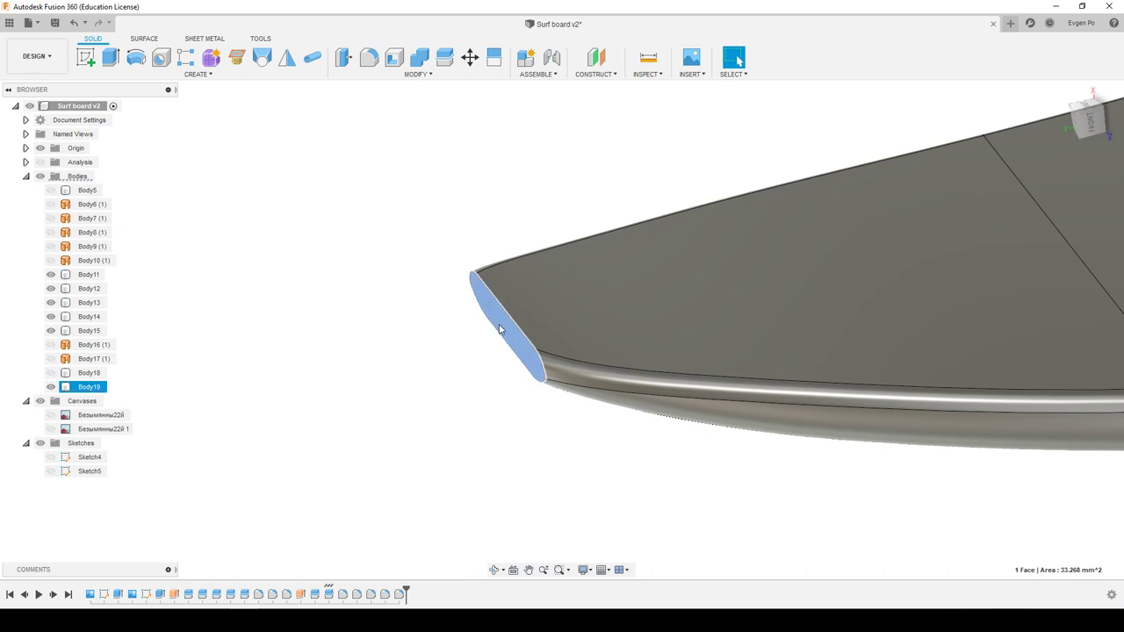
pyautogui.press('f')
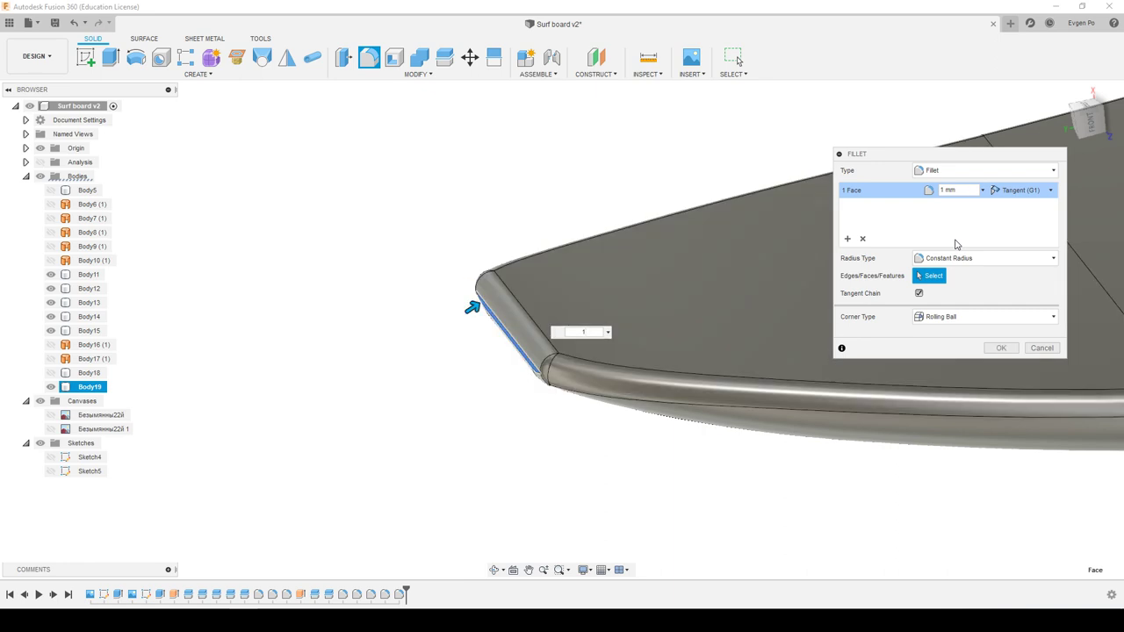
pyautogui.keyDown('shift'); pyautogui.moveTo(615, 377); pyautogui.dragTo(581, 387, button='middle'); pyautogui.keyUp('shift')
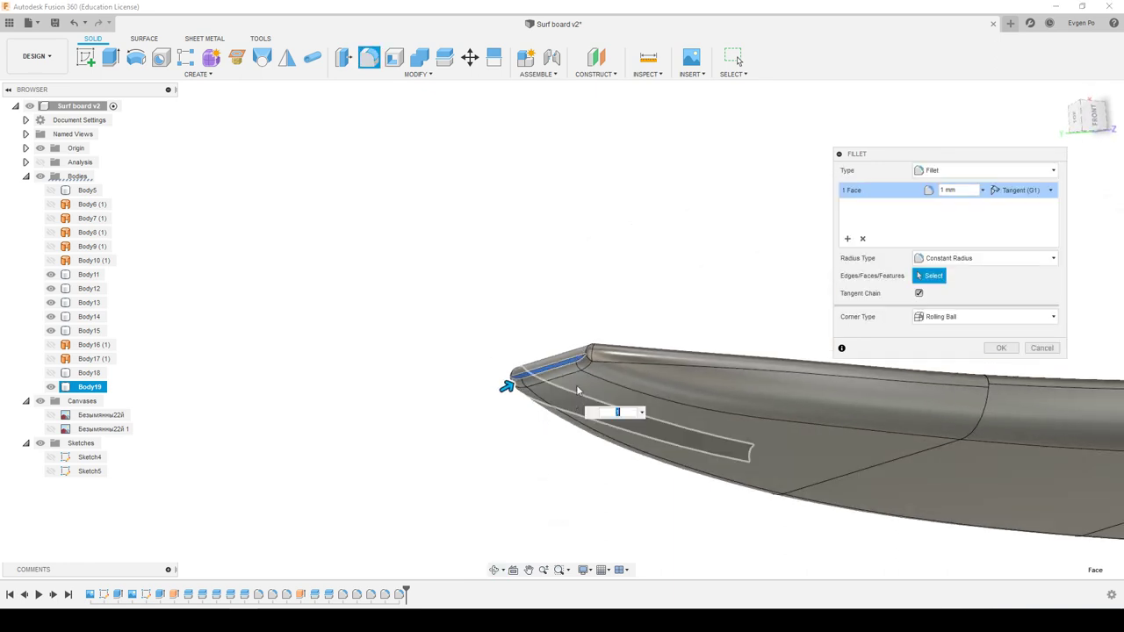
pyautogui.keyDown('shift'); pyautogui.moveTo(581, 386); pyautogui.dragTo(734, 265, button='middle'); pyautogui.keyUp('shift')
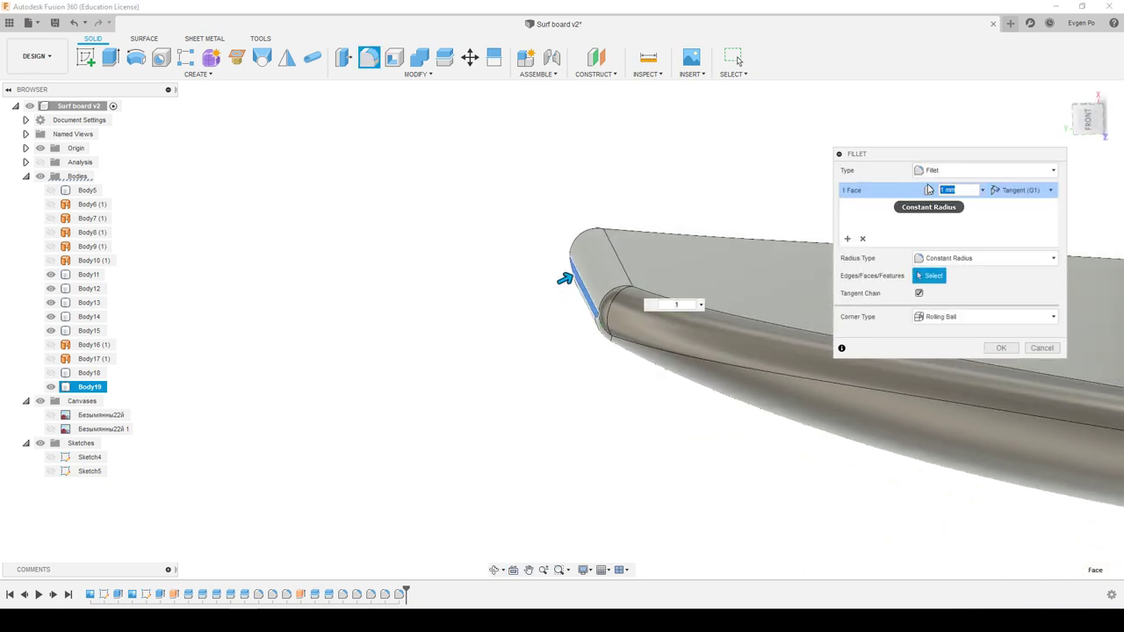
pyautogui.click(959, 189)
pyautogui.write('2')
pyautogui.press('Return')
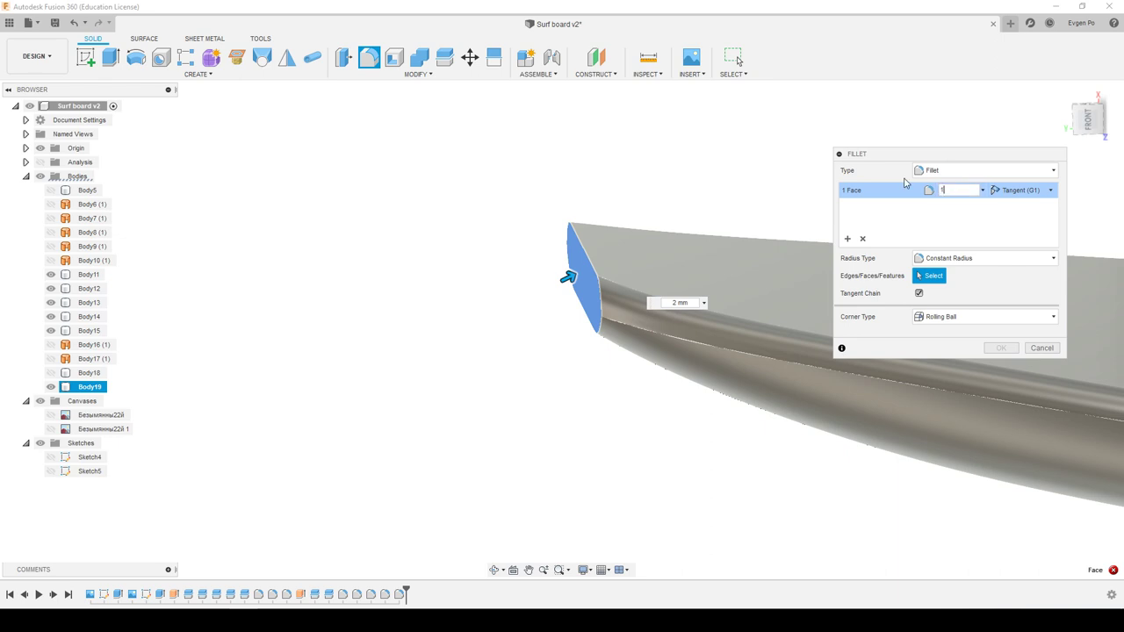
pyautogui.press('Return')
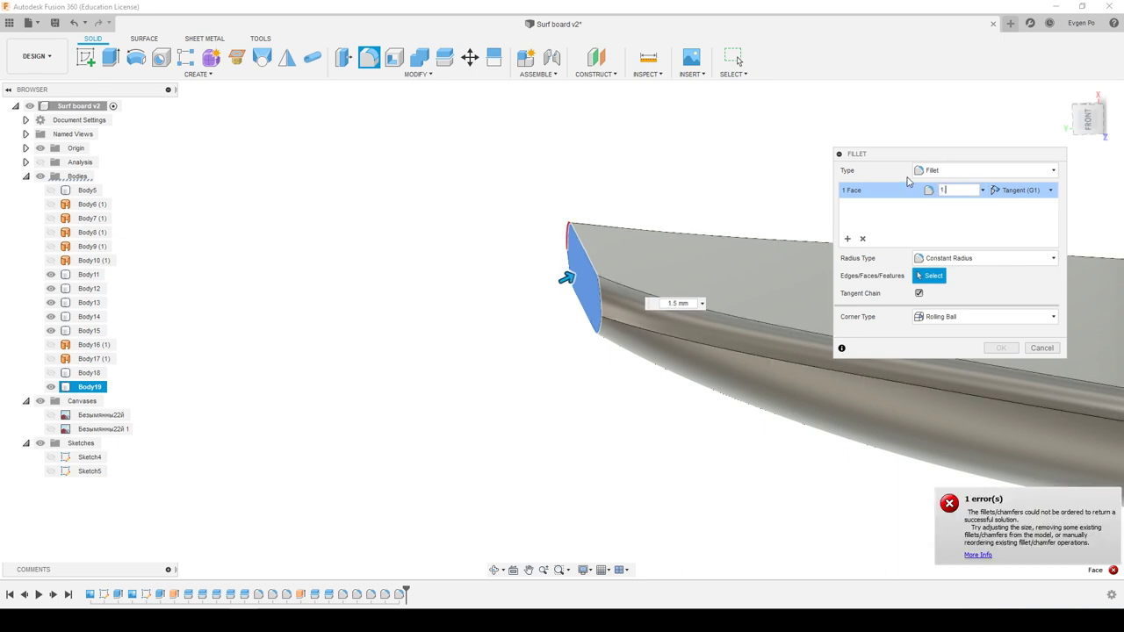
pyautogui.write('.2')
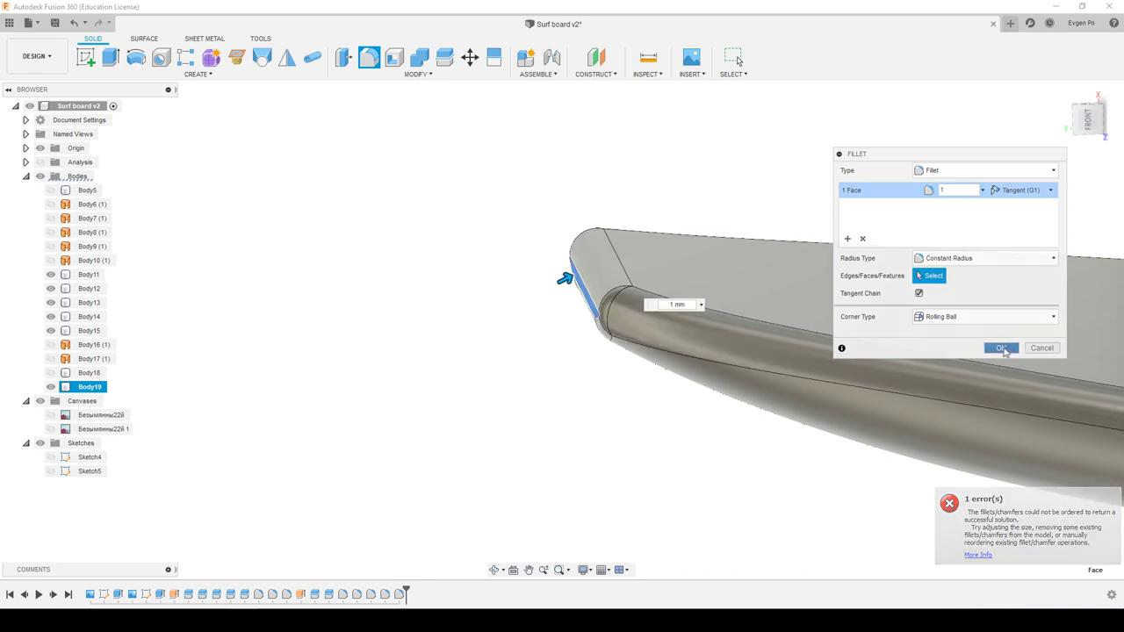
pyautogui.click(1002, 348)
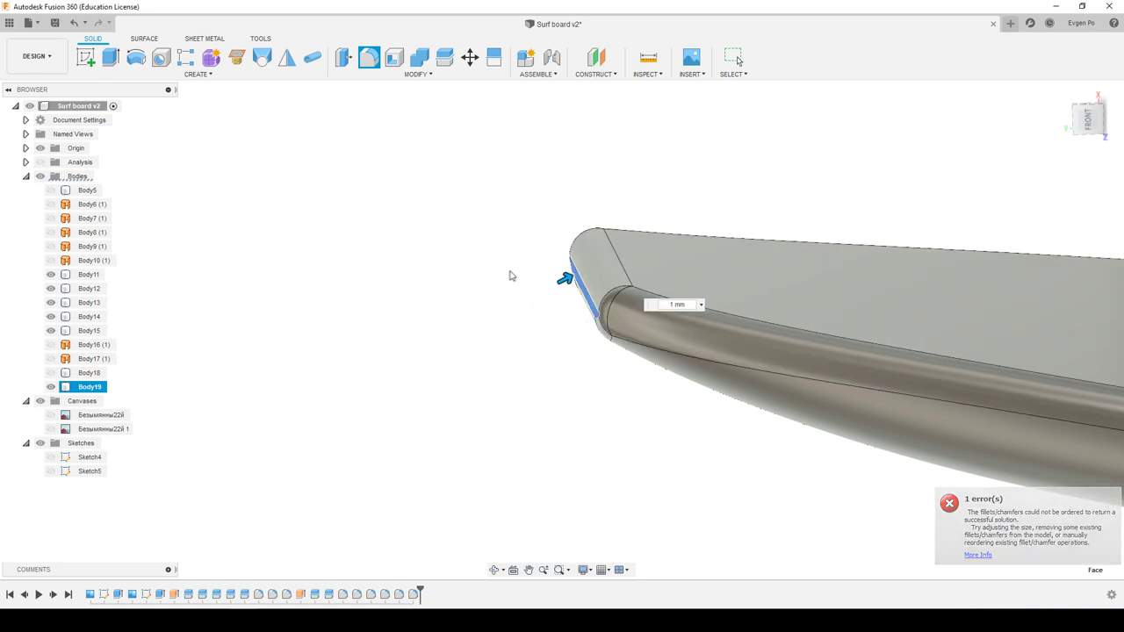
pyautogui.press('Escape')
pyautogui.scroll(-5, 518, 276)
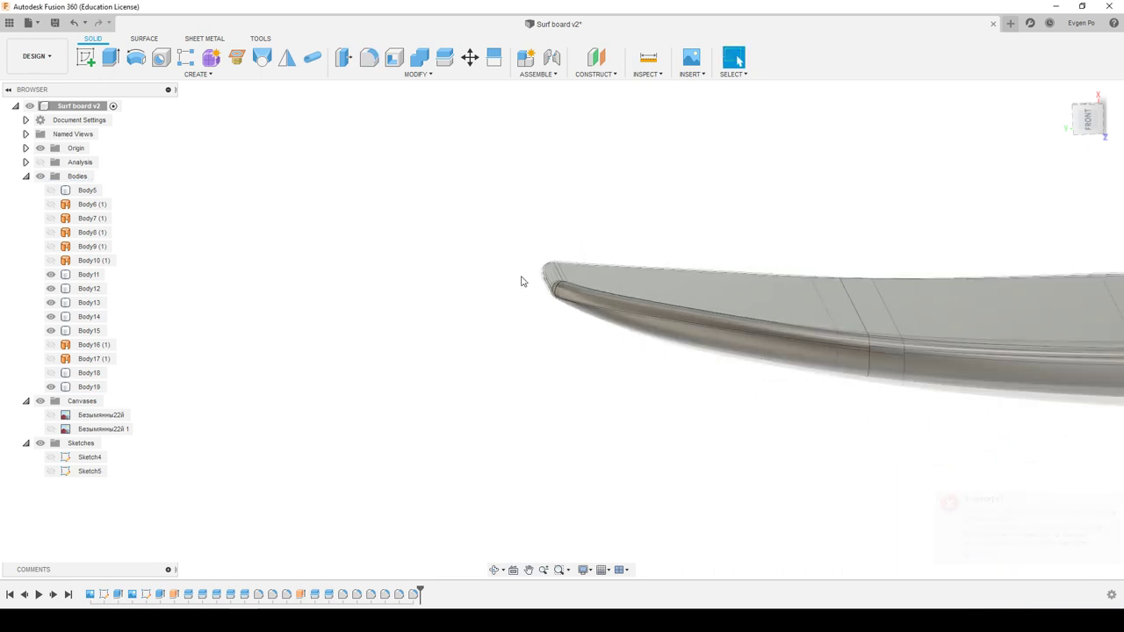
# Orbit to the tail end and give its flat end face a 1 mm fillet.
pyautogui.keyDown('shift'); pyautogui.moveTo(503, 274); pyautogui.dragTo(627, 326, button='middle'); pyautogui.keyUp('shift')
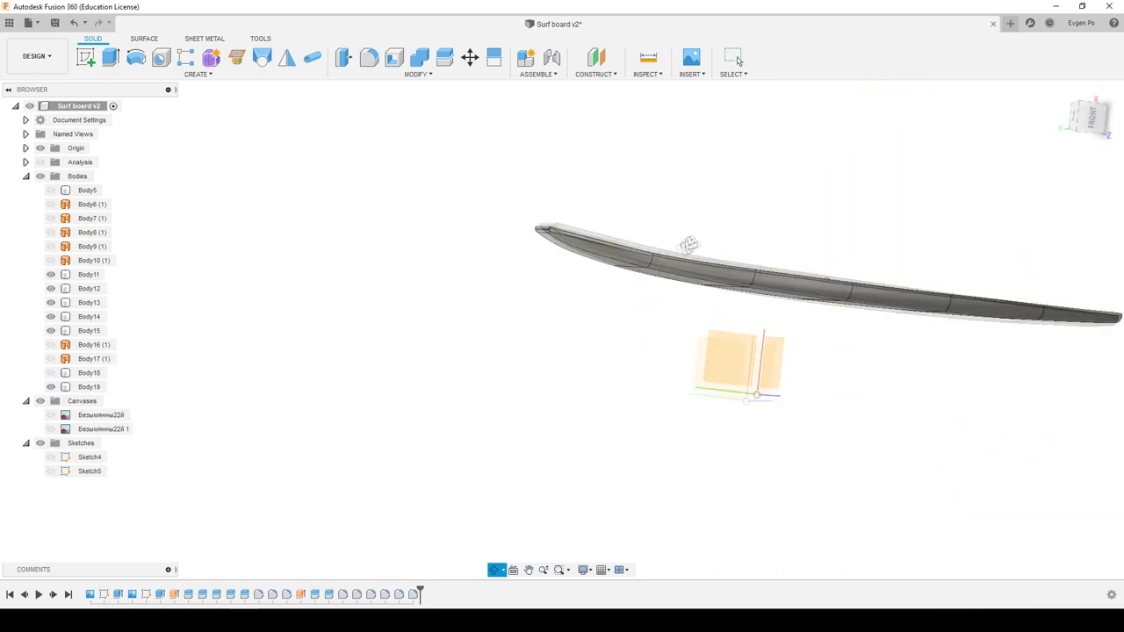
pyautogui.moveTo(733, 222)
pyautogui.keyDown('shift'); pyautogui.mouseDown(button='middle')
pyautogui.moveTo(701, 227)
pyautogui.moveTo(670, 254)
pyautogui.moveTo(1018, 188)
pyautogui.mouseUp(button='middle'); pyautogui.keyUp('shift')
pyautogui.scroll(5, 701, 227)
pyautogui.scroll(-5, 553, 219)
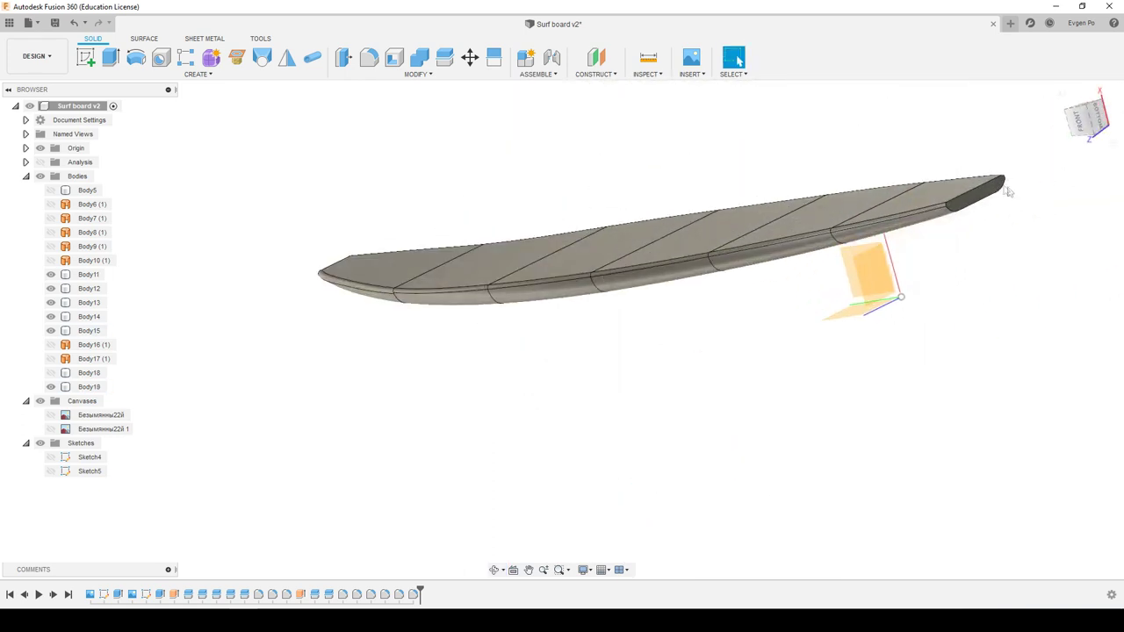
pyautogui.scroll(3, 961, 205)
pyautogui.click(963, 204)
pyautogui.press('f')
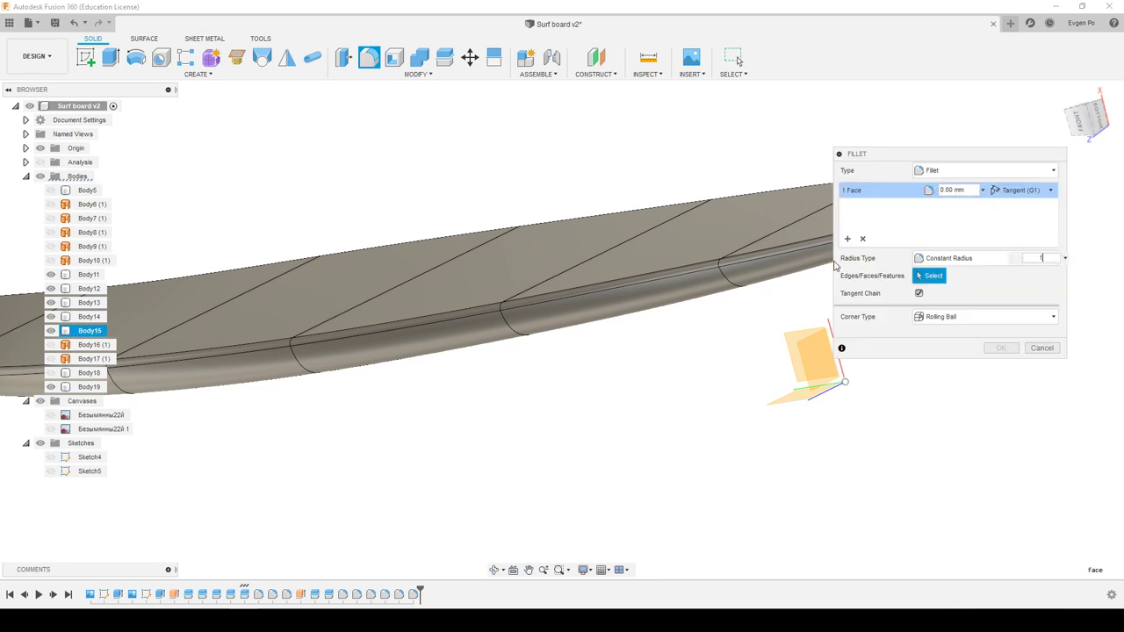
pyautogui.keyDown('shift'); pyautogui.moveTo(609, 269); pyautogui.dragTo(755, 238, button='middle'); pyautogui.keyUp('shift')
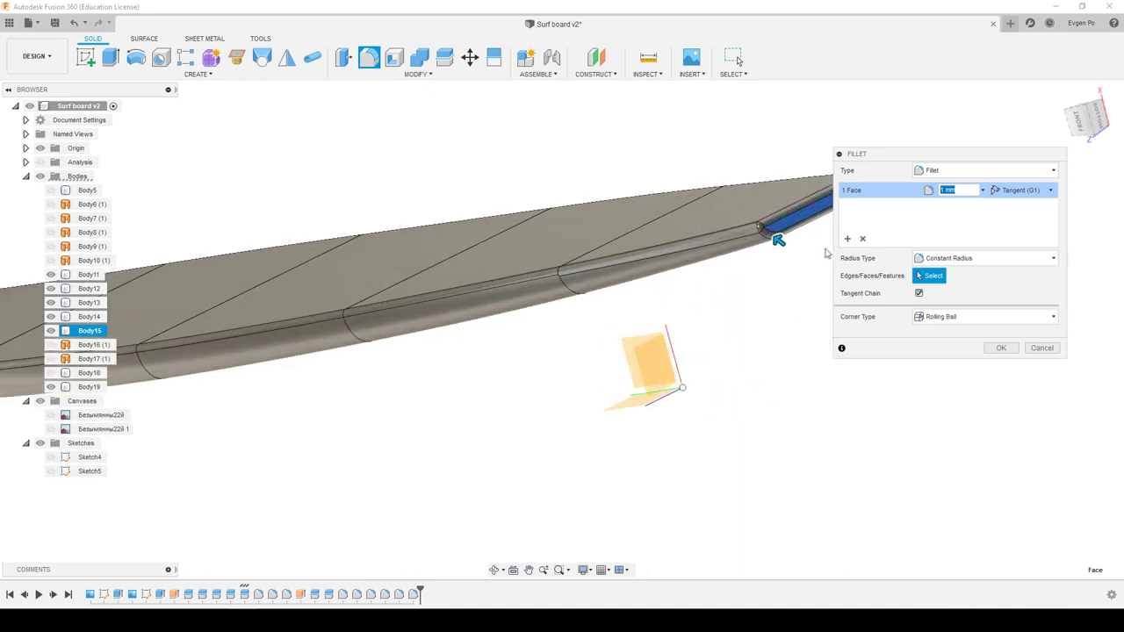
pyautogui.click(1004, 349)
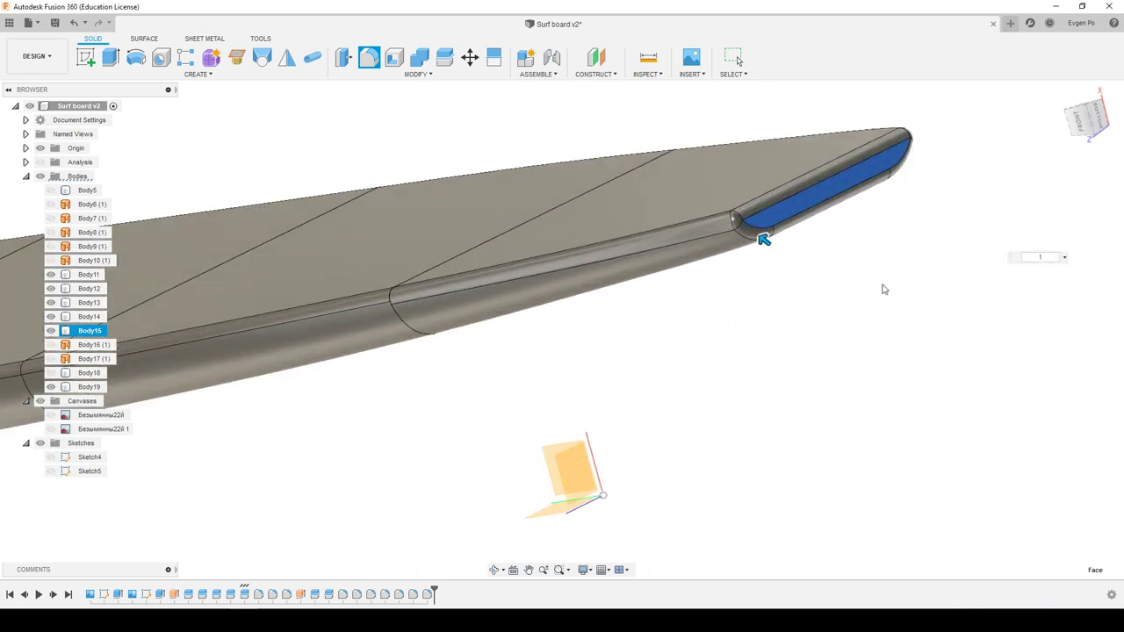
pyautogui.press('Escape')
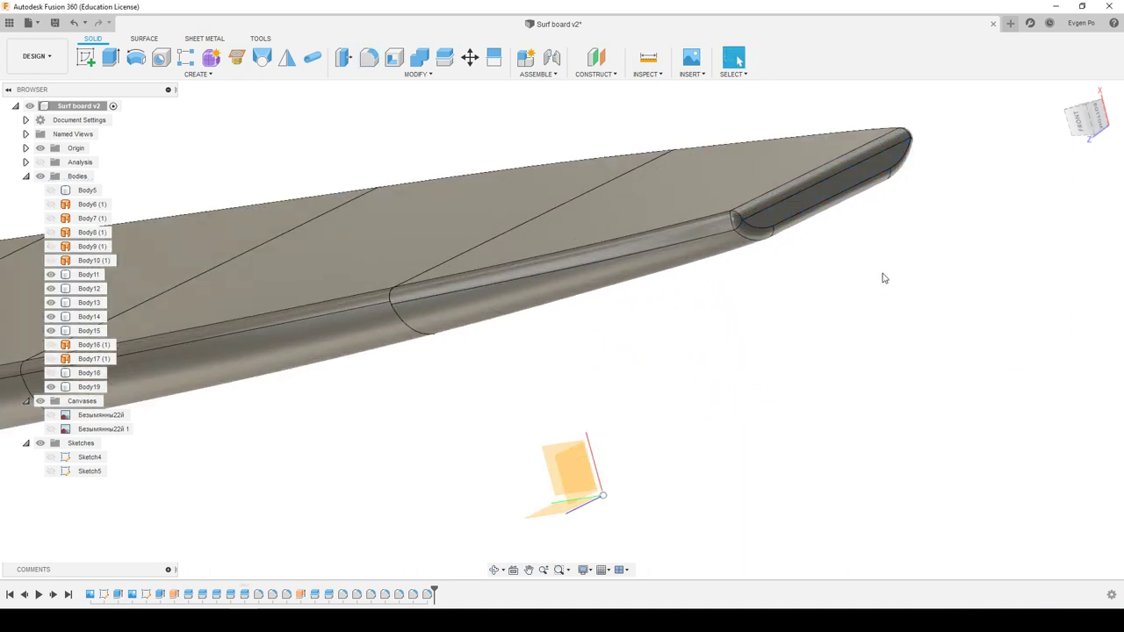
pyautogui.scroll(-3, 885, 279)
pyautogui.moveTo(881, 263)
pyautogui.keyDown('shift'); pyautogui.mouseDown(button='middle')
pyautogui.moveTo(853, 258)
pyautogui.moveTo(936, 252)
pyautogui.mouseUp(button='middle'); pyautogui.keyUp('shift')
pyautogui.scroll(-3, 855, 245)
pyautogui.scroll(-3, 857, 247)
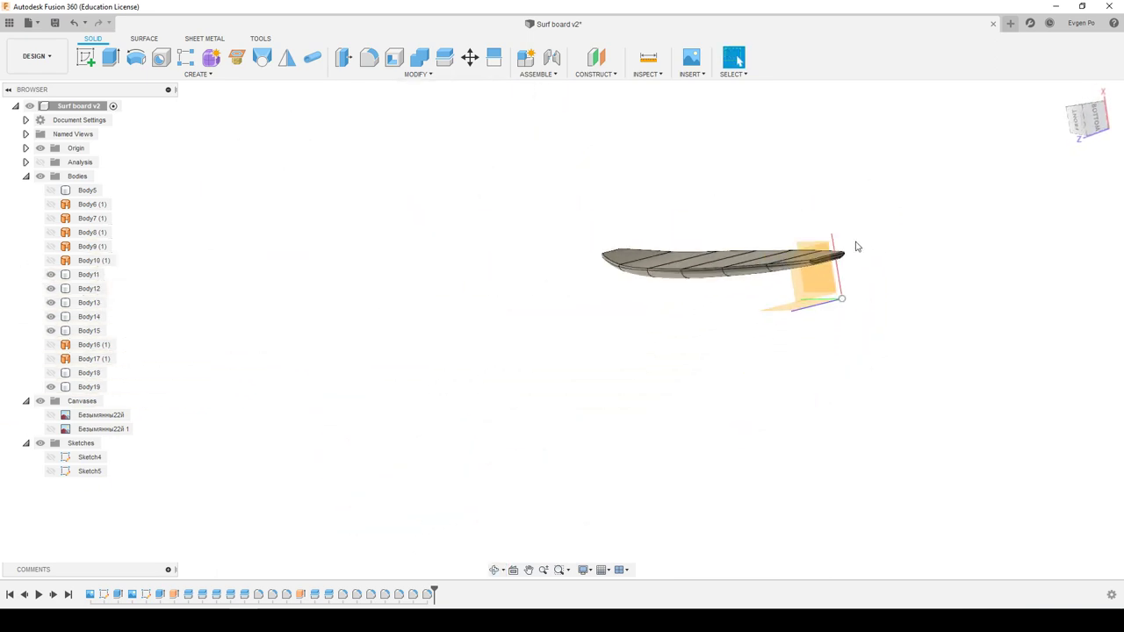
pyautogui.moveTo(840, 218)
pyautogui.keyDown('shift'); pyautogui.mouseDown(button='middle')
pyautogui.moveTo(816, 141)
pyautogui.moveTo(820, 183)
pyautogui.moveTo(753, 223)
pyautogui.mouseUp(button='middle'); pyautogui.keyUp('shift')
pyautogui.click(753, 223)
pyautogui.scroll(2, 780, 228)
pyautogui.scroll(3, 780, 228)
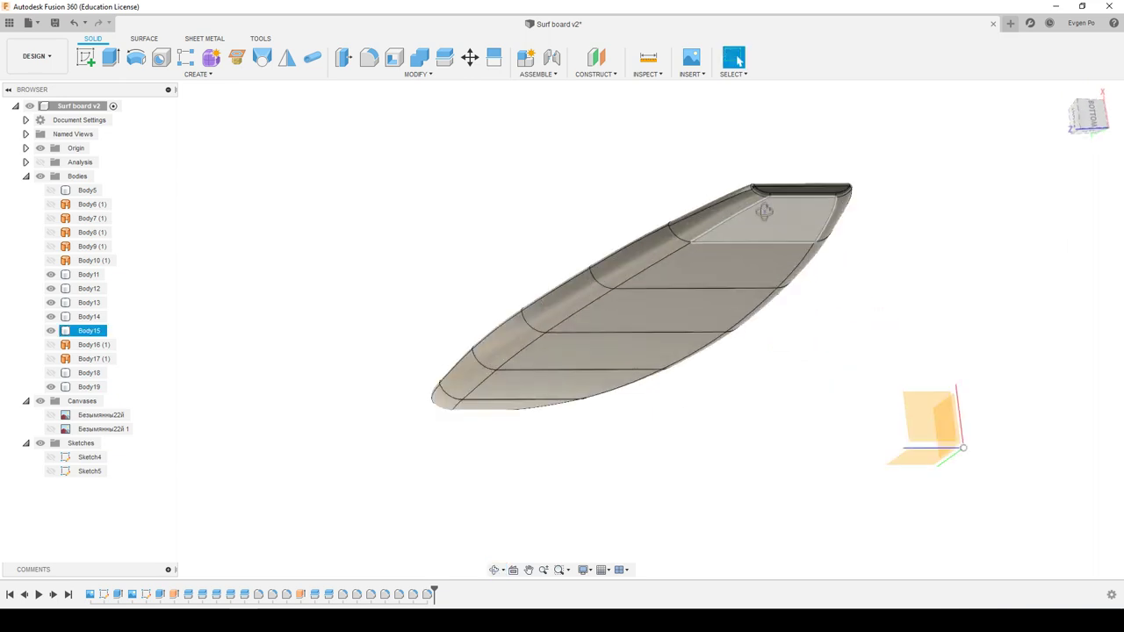
pyautogui.click(766, 245)
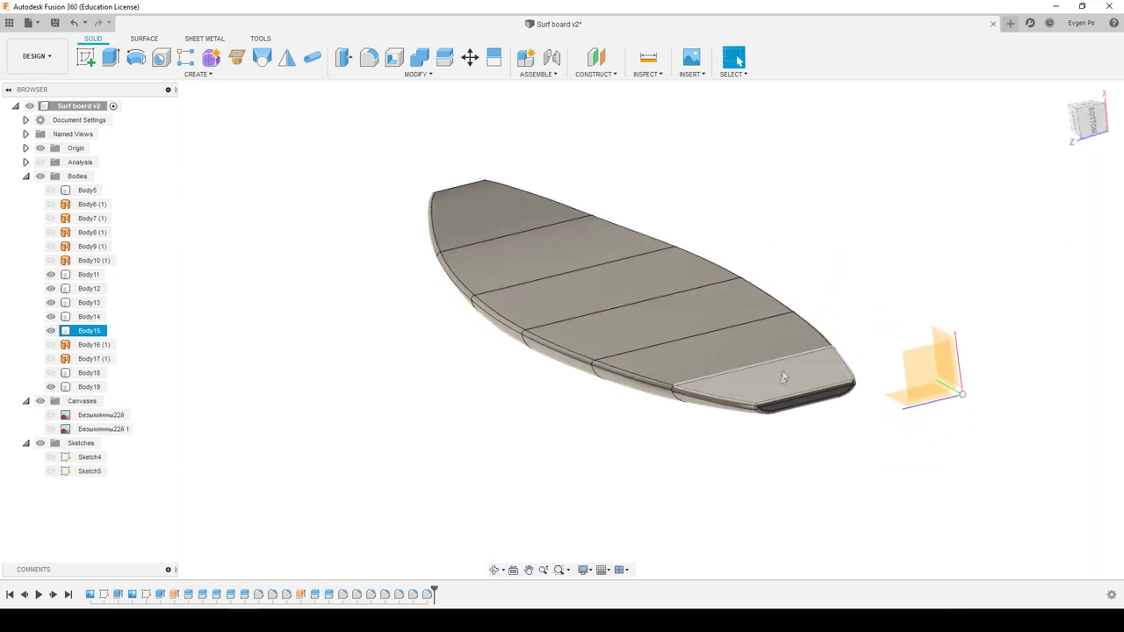
pyautogui.moveTo(780, 300)
pyautogui.keyDown('shift'); pyautogui.mouseDown(button='middle')
pyautogui.moveTo(740, 251)
pyautogui.moveTo(752, 289)
pyautogui.moveTo(728, 264)
pyautogui.moveTo(971, 246)
pyautogui.moveTo(898, 352)
pyautogui.mouseUp(button='middle'); pyautogui.keyUp('shift')
pyautogui.click(729, 264)
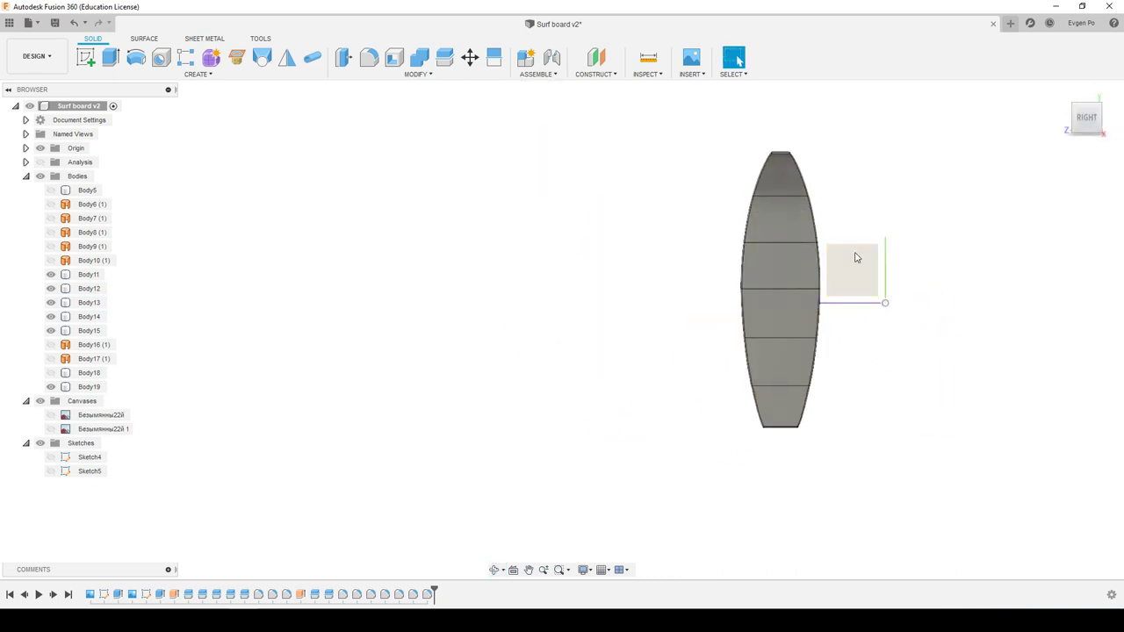
pyautogui.scroll(3, 830, 245)
pyautogui.scroll(-2, 816, 251)
pyautogui.click(816, 251)
pyautogui.moveTo(815, 251)
pyautogui.keyDown('shift'); pyautogui.mouseDown(button='middle')
pyautogui.moveTo(793, 152)
pyautogui.moveTo(808, 156)
pyautogui.mouseUp(button='middle'); pyautogui.keyUp('shift')
pyautogui.click(808, 161)
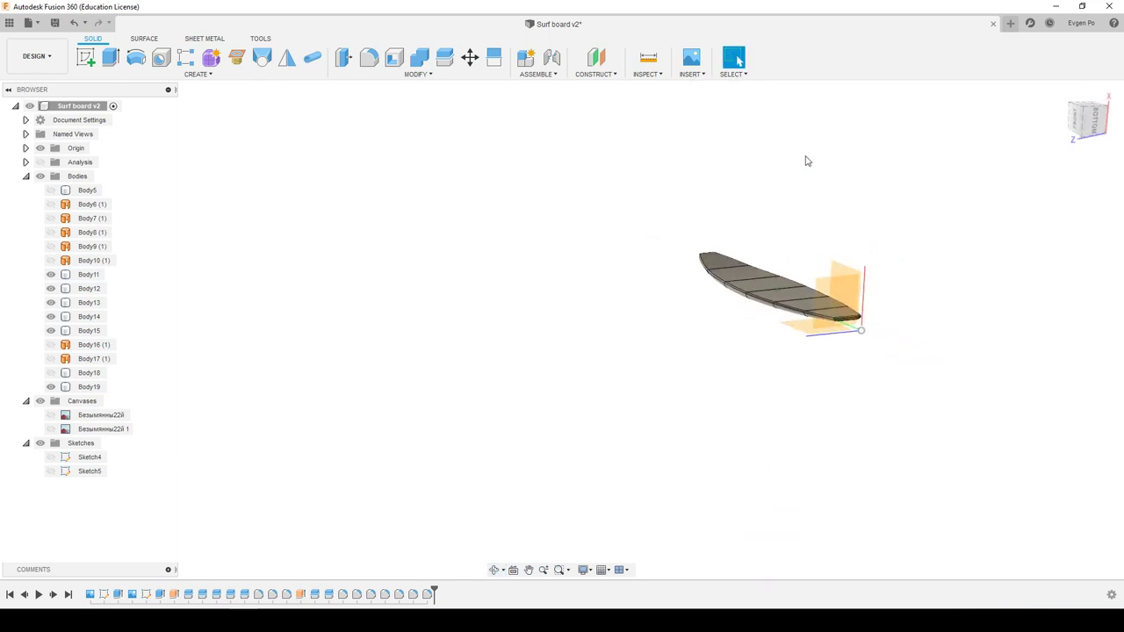
pyautogui.scroll(2, 743, 284)
pyautogui.scroll(4, 738, 272)
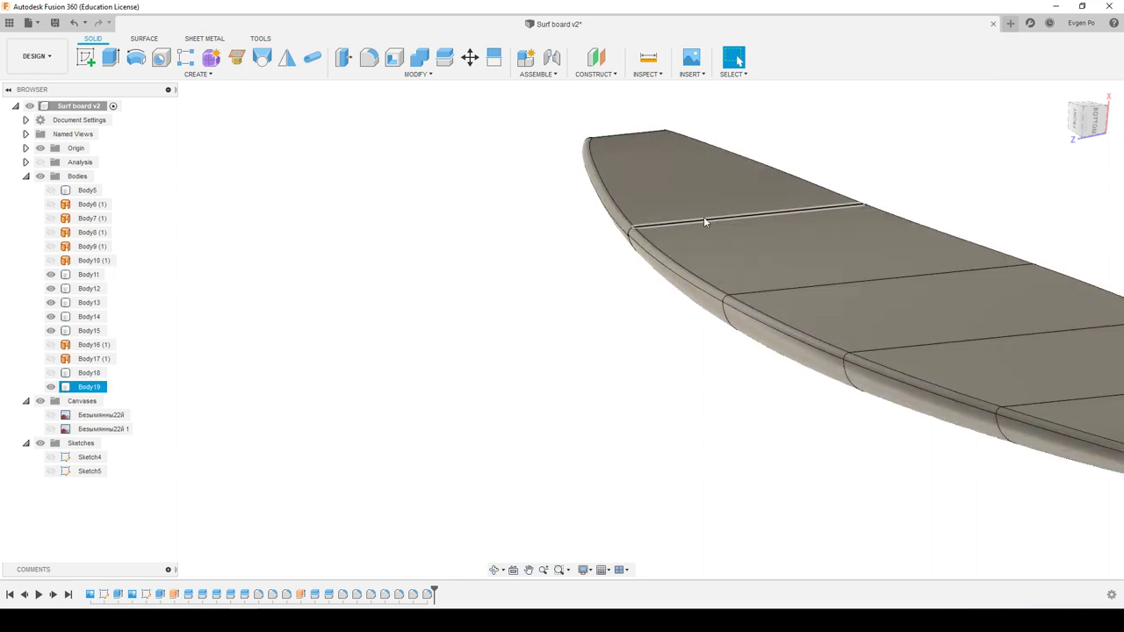
pyautogui.scroll(-2, 733, 289)
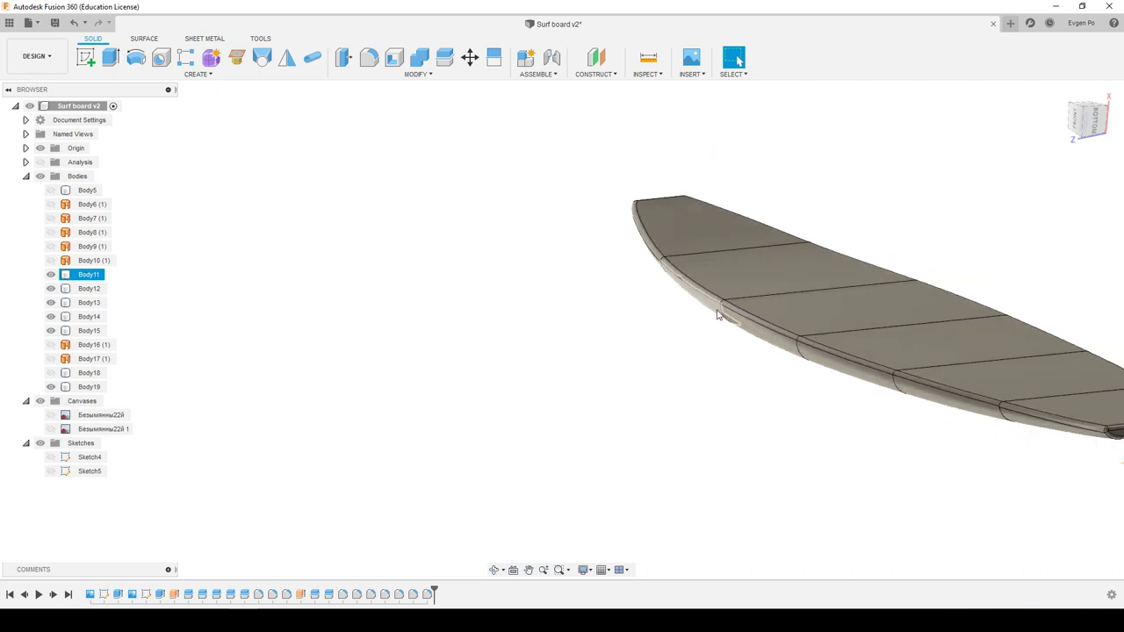